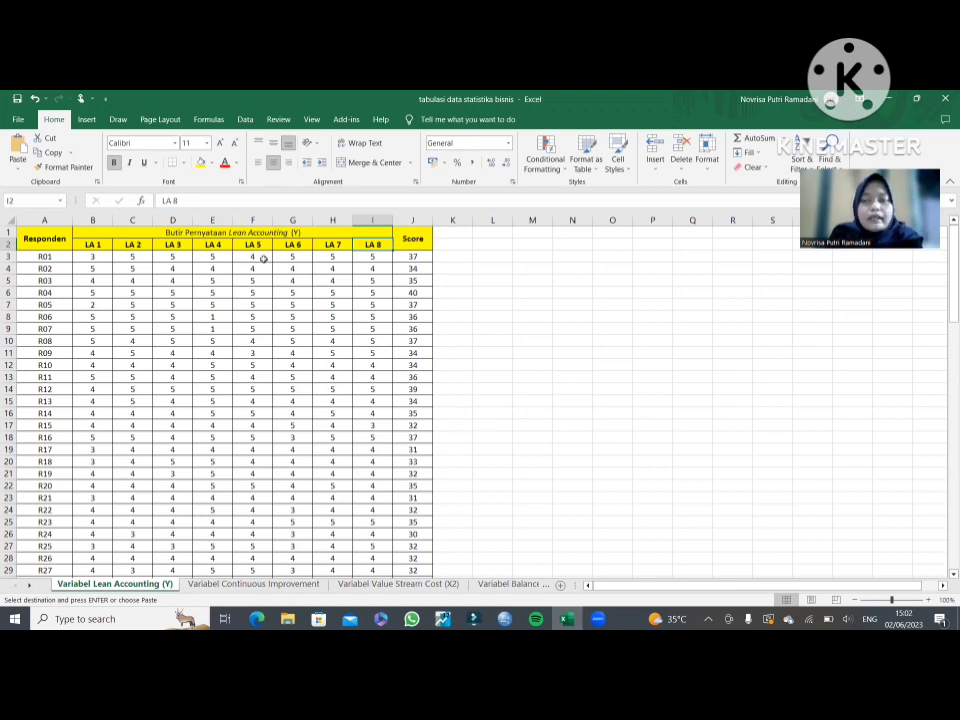
Review the tabulated questionnaire scores on the Lean Accounting, Continuous Improvement, Value Stream Cost, Balance Score Card and Just In Time sheets
scroll(231, 321, "down", 6)
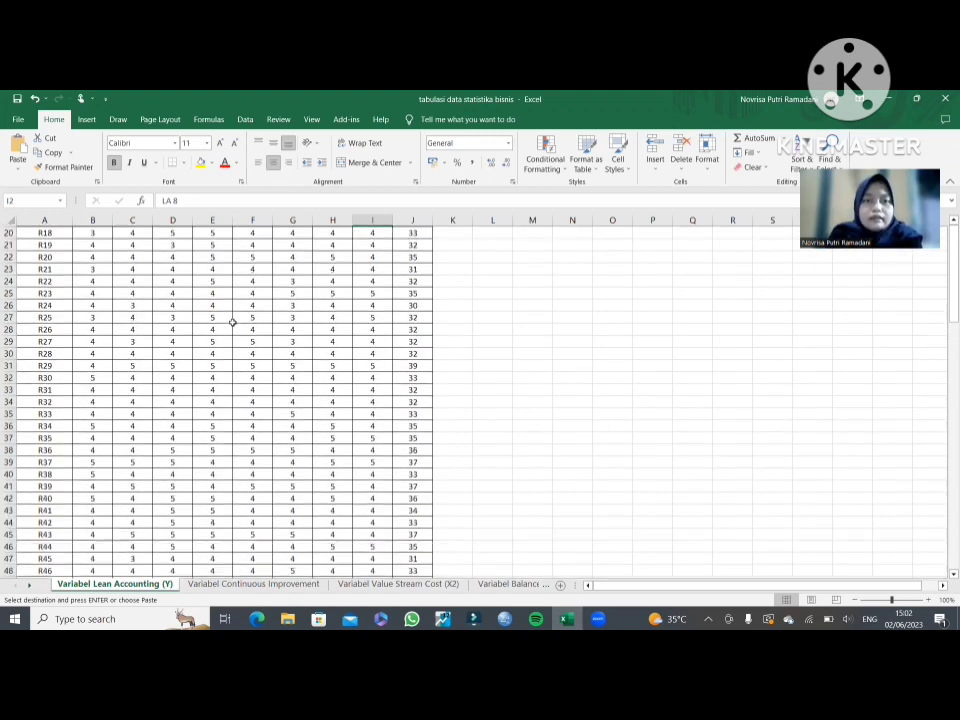
scroll(231, 321, "up", 6)
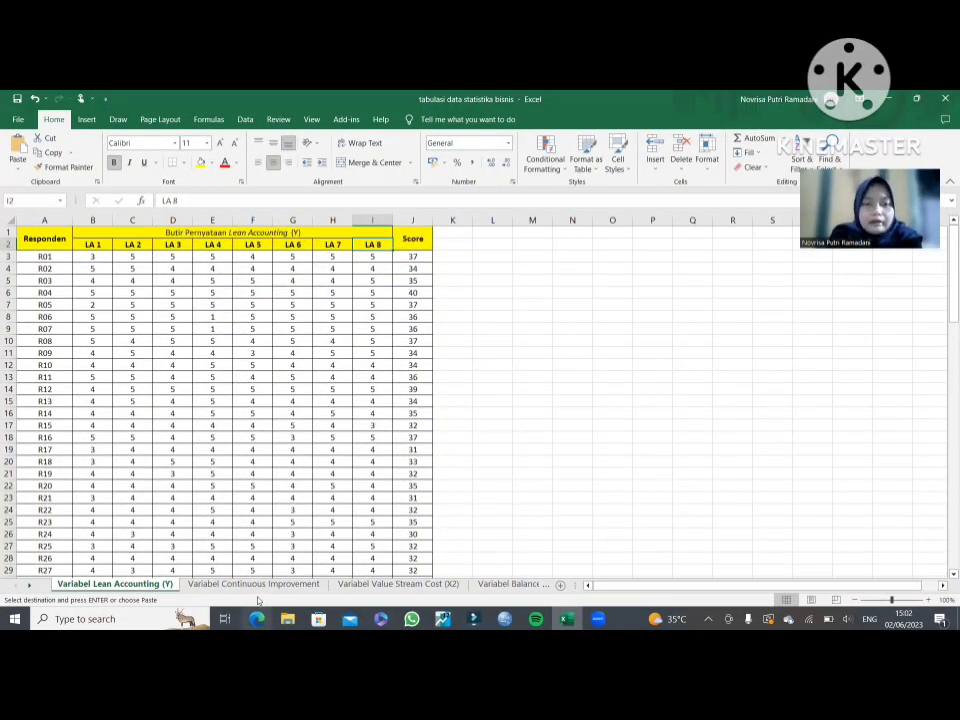
left_click(253, 584)
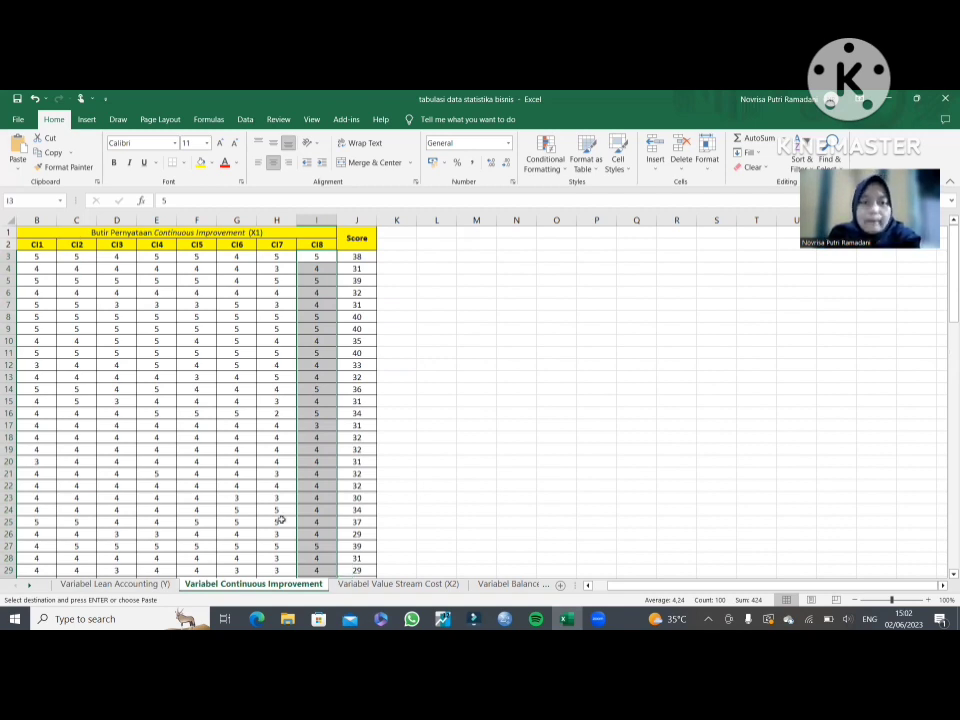
left_click(377, 586)
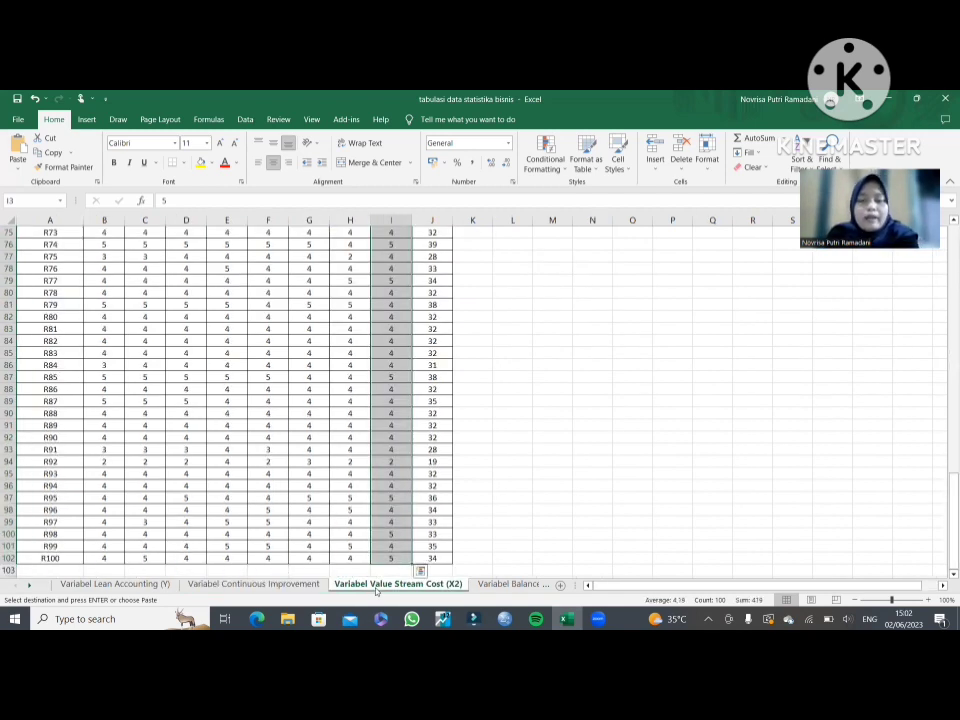
scroll(92, 341, "up", 20)
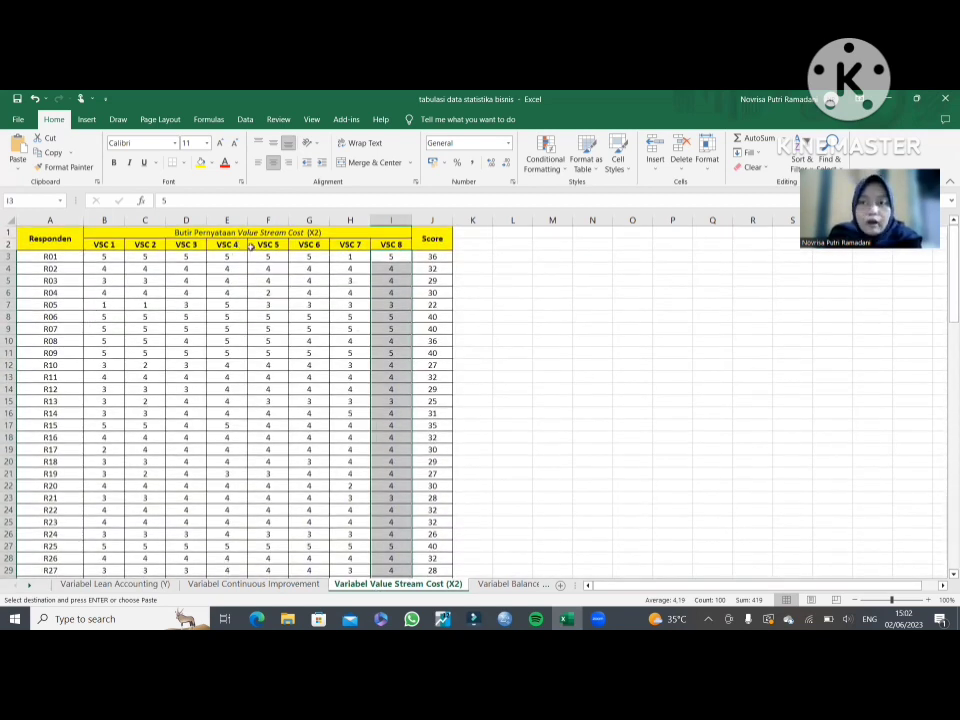
left_click(512, 584)
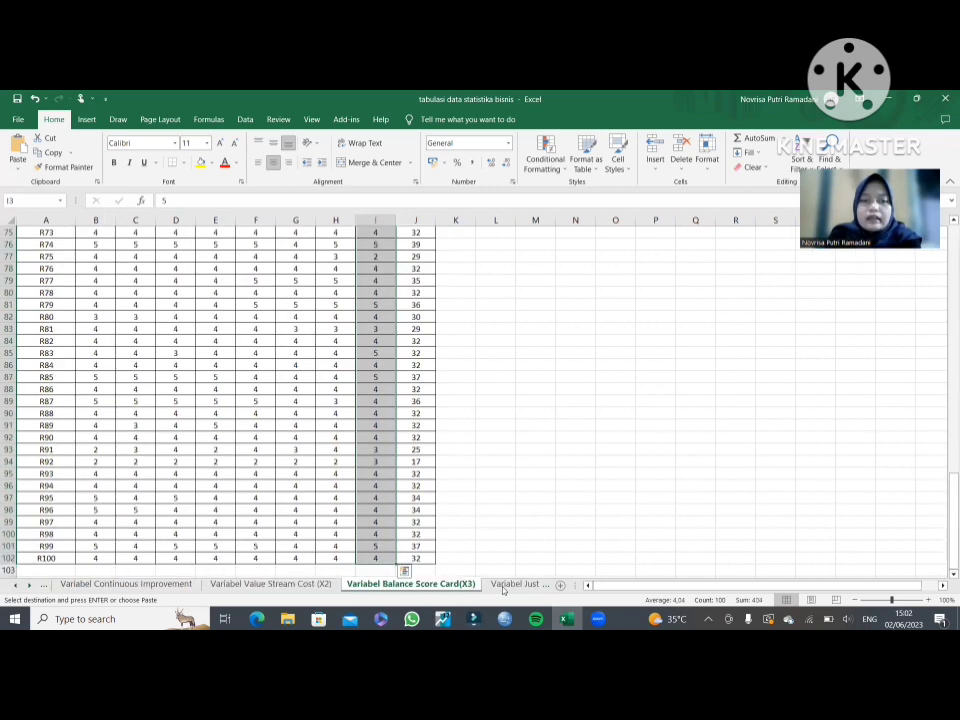
scroll(347, 403, "up", 20)
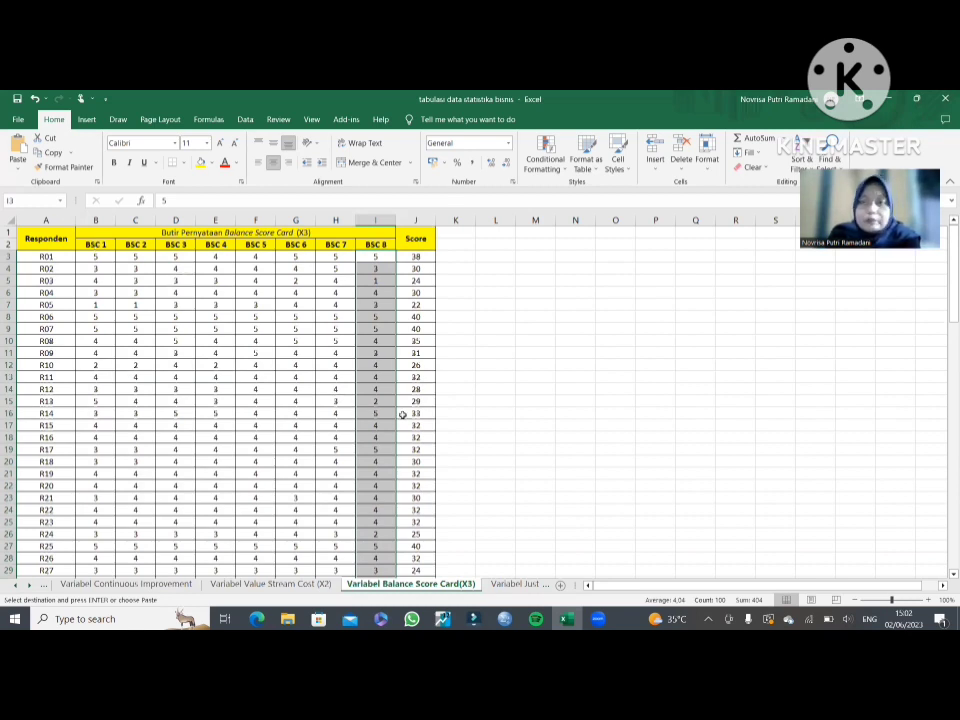
left_click(520, 584)
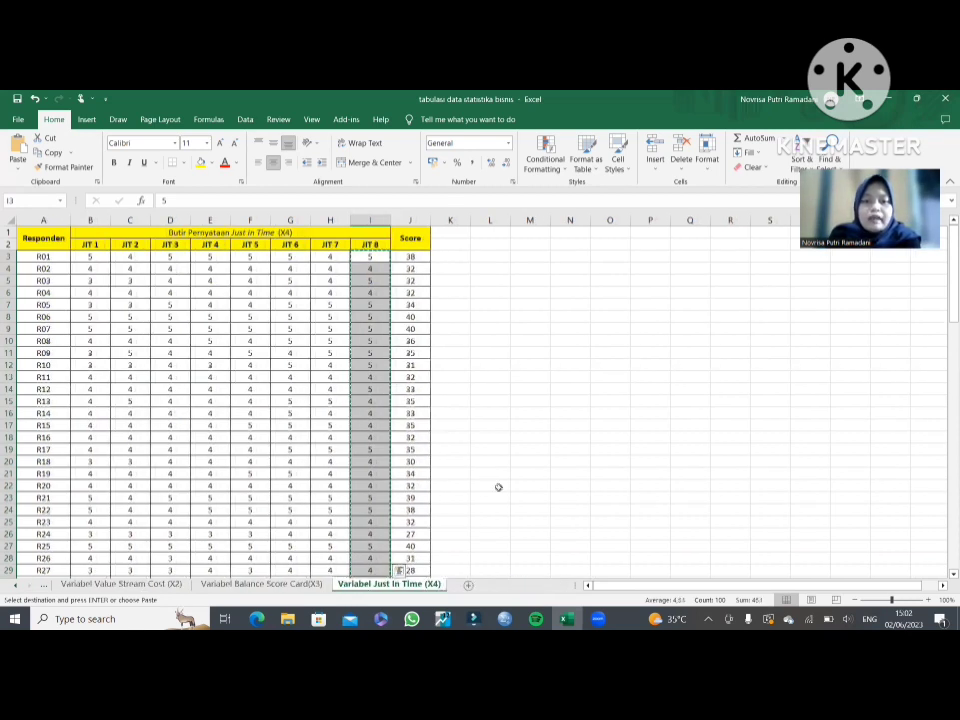
left_click(379, 367)
key("ctrl+Down")
scroll(304, 328, "up", 20)
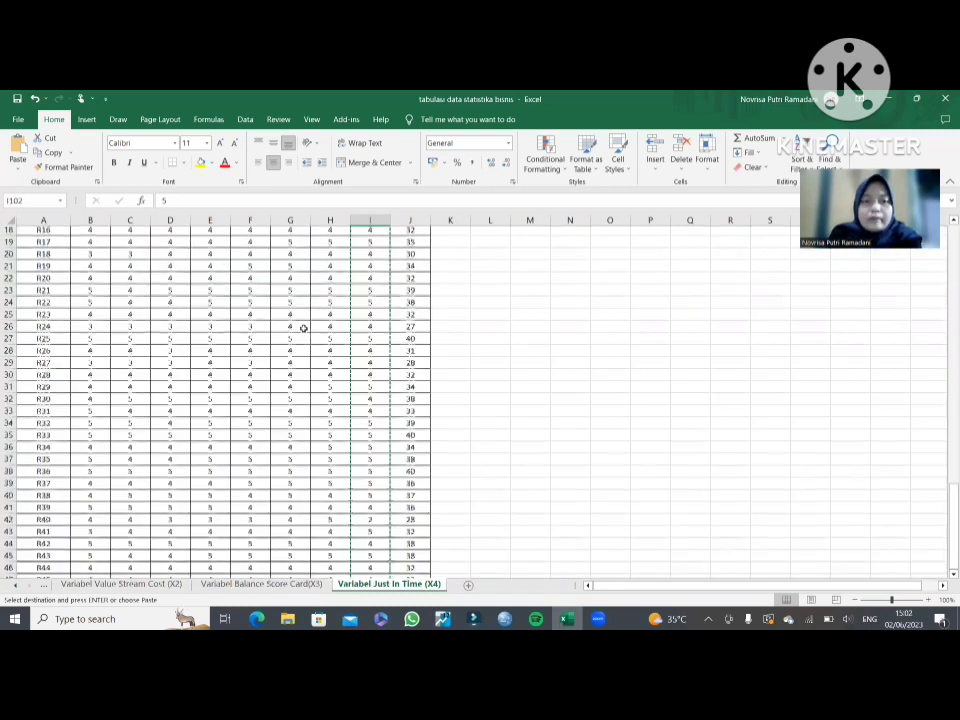
scroll(304, 328, "up", 6)
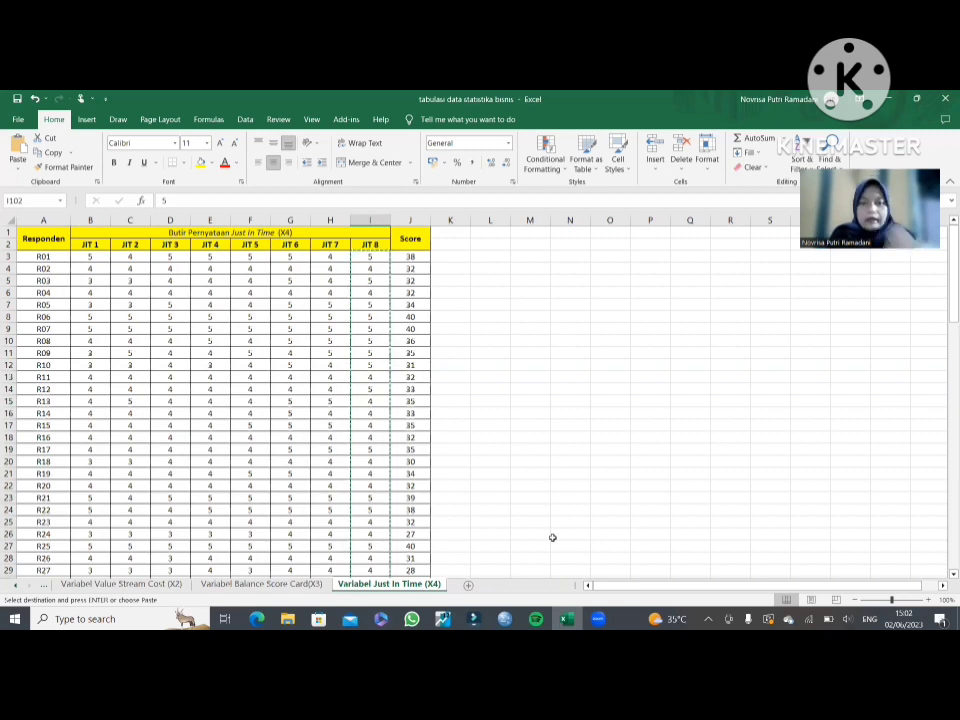
Switch to the IBM SPSS dataset and check the names, decimals and measurement levels of variables LA1 through JIT8
mouse_move(473, 619)
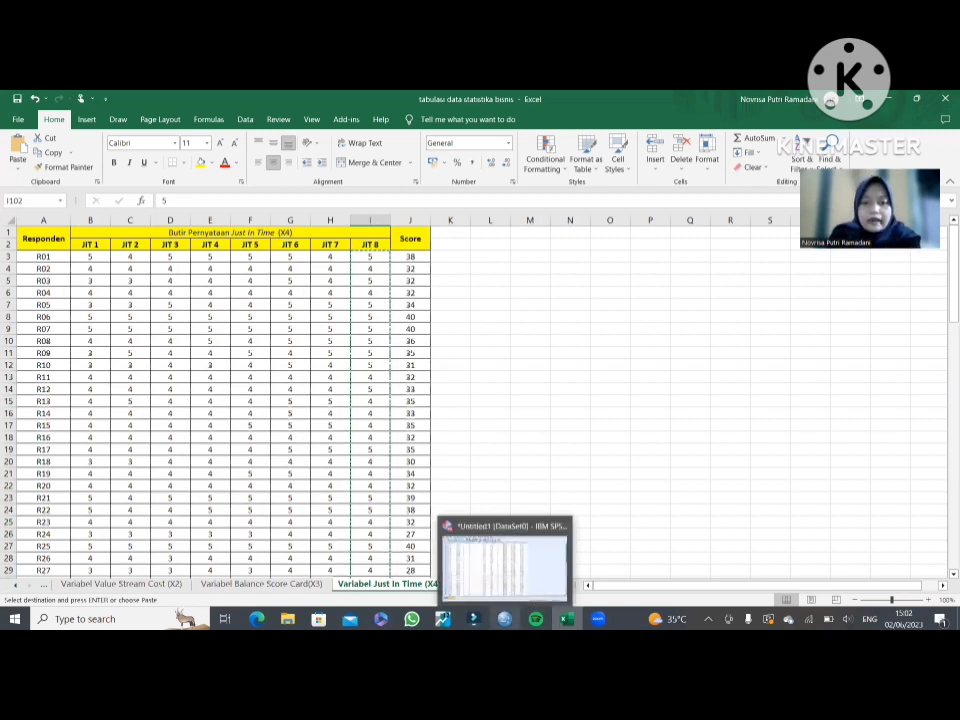
left_click(505, 560)
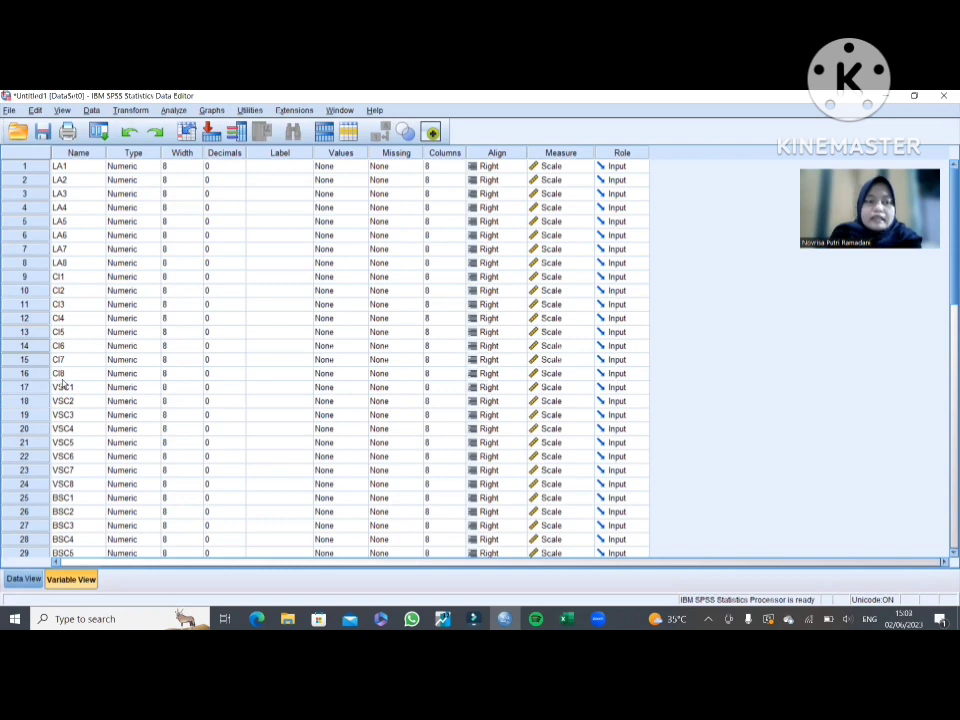
scroll(63, 383, "down", 2)
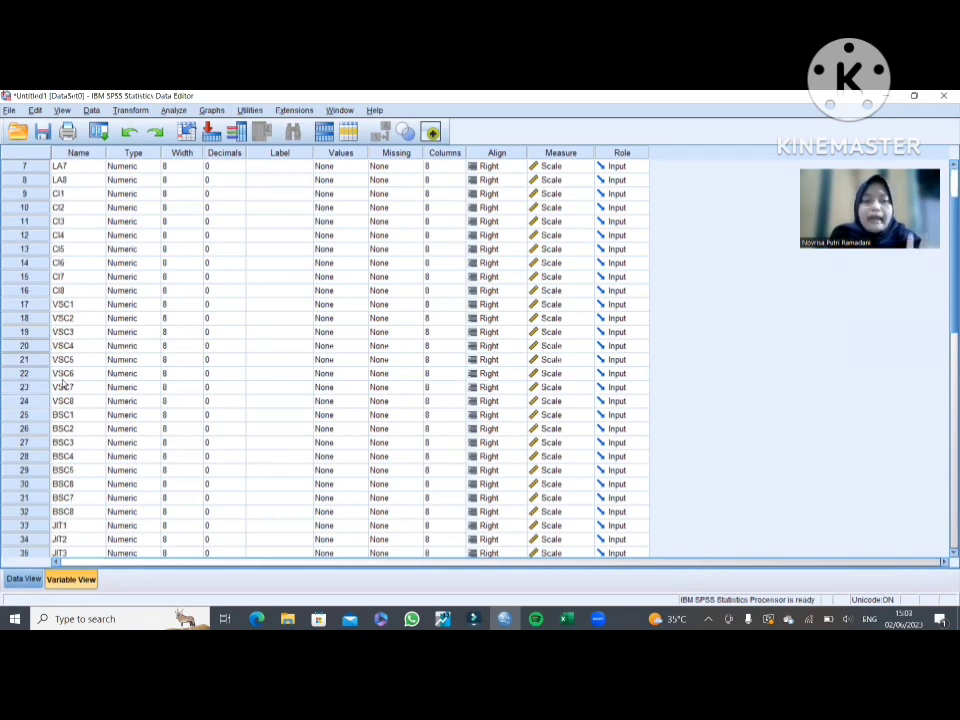
scroll(60, 390, "down", 3)
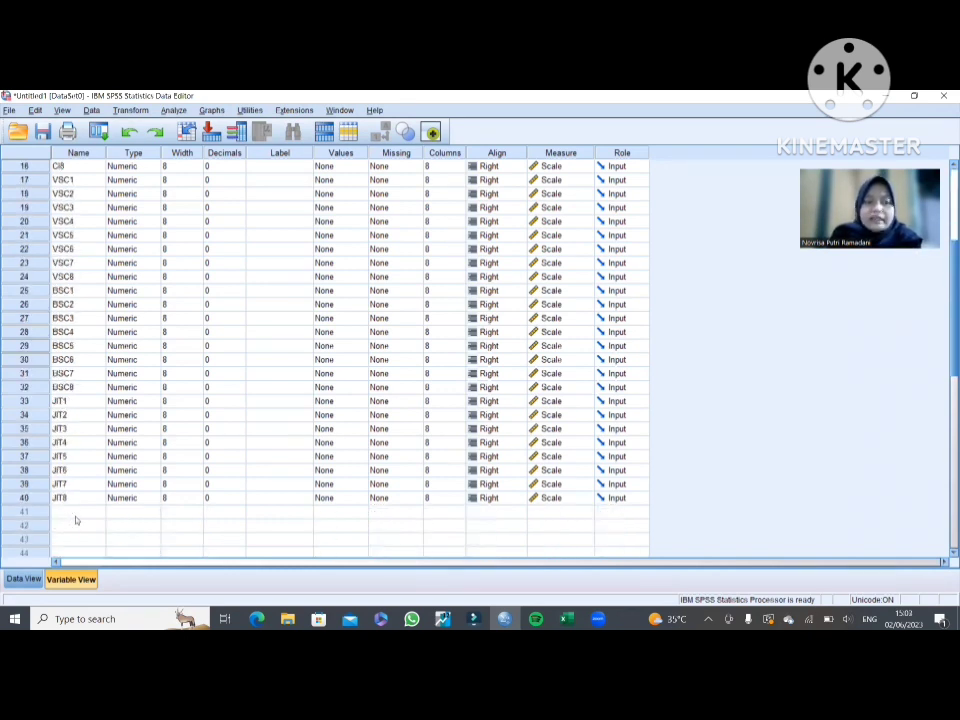
scroll(75, 519, "up", 5)
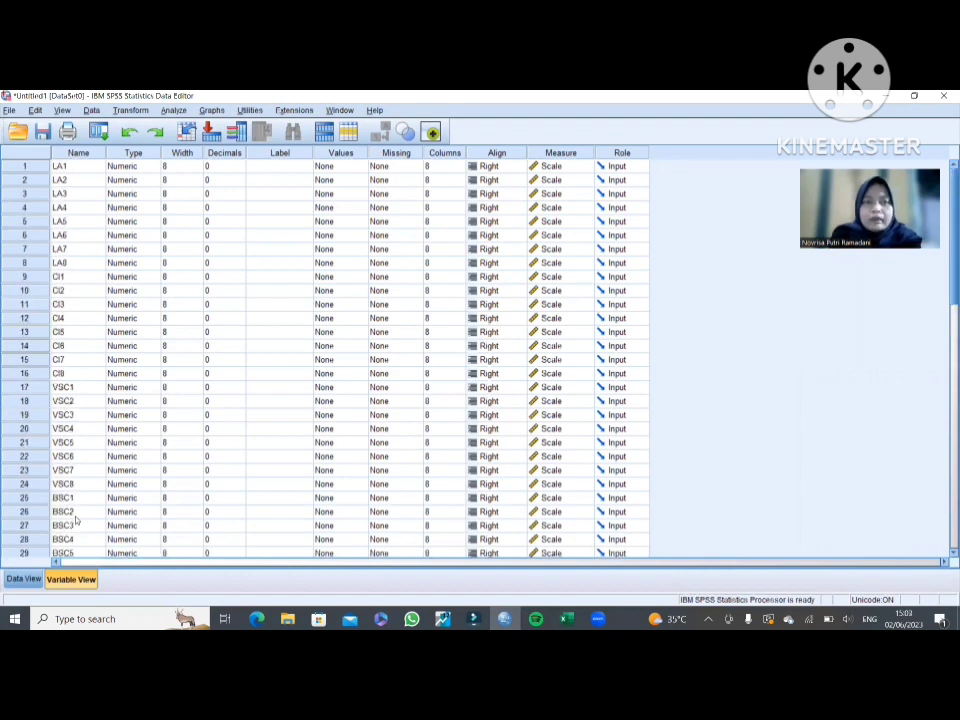
left_click(212, 166)
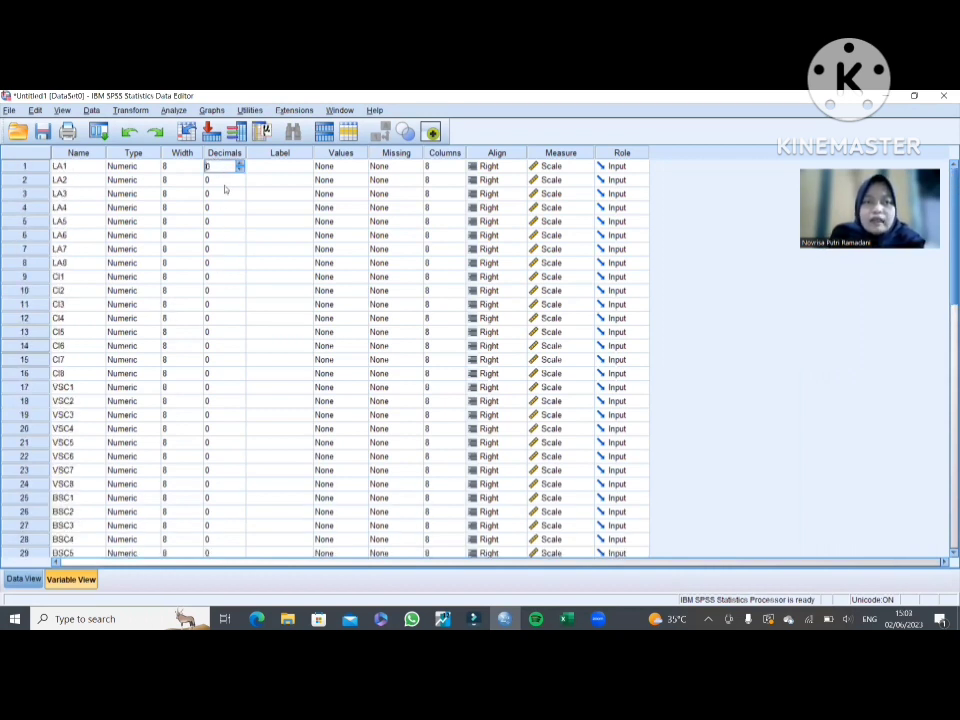
left_click(285, 184)
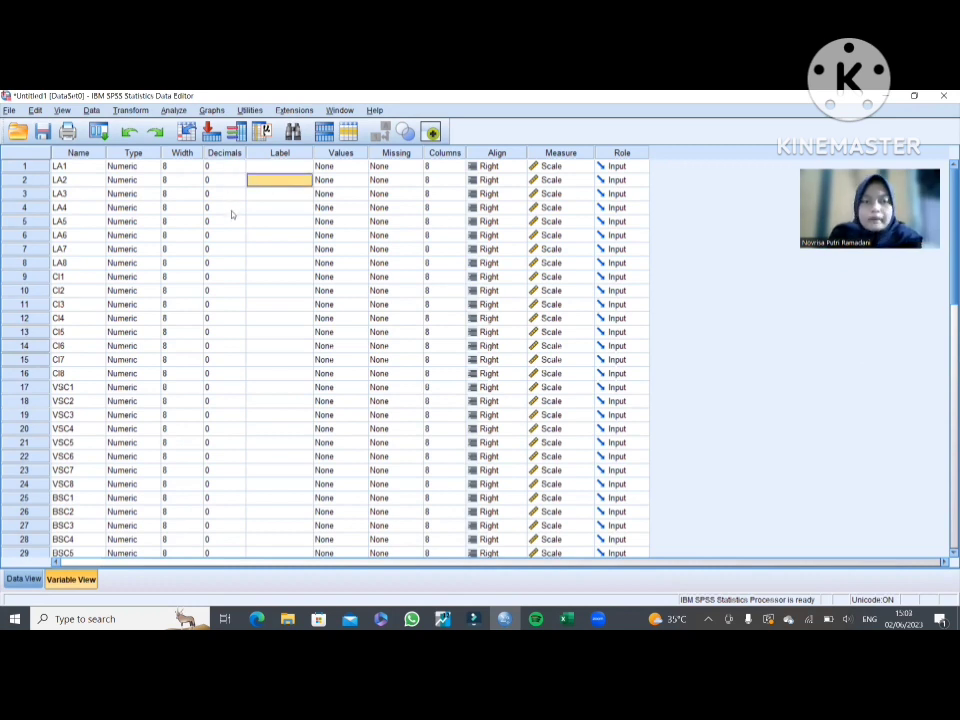
scroll(231, 214, "down", 5)
scroll(231, 214, "up", 5)
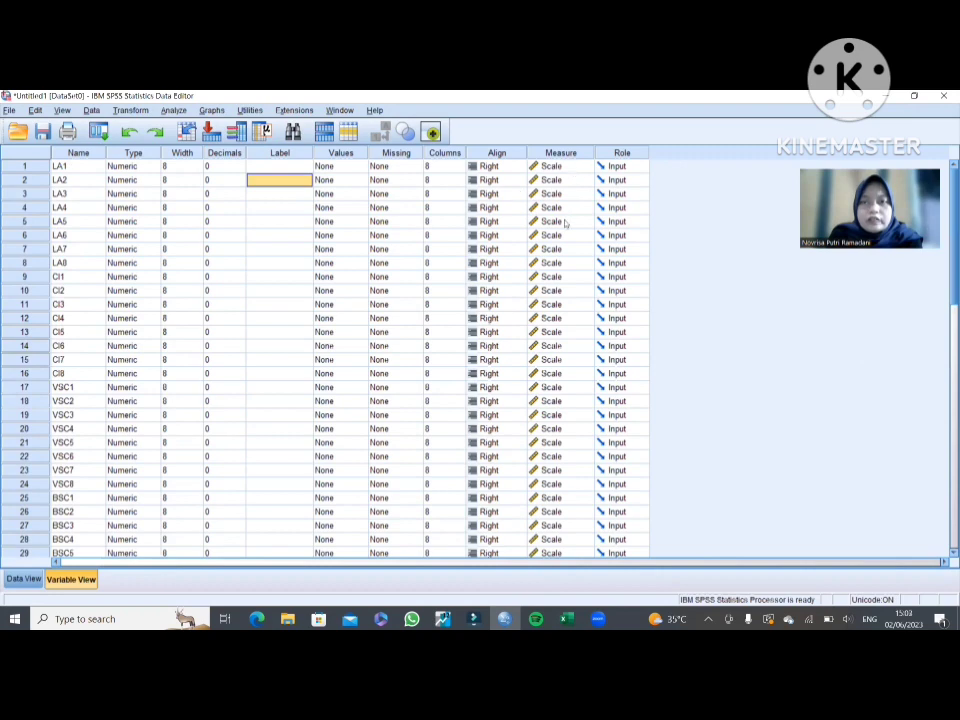
scroll(567, 240, "down", 6)
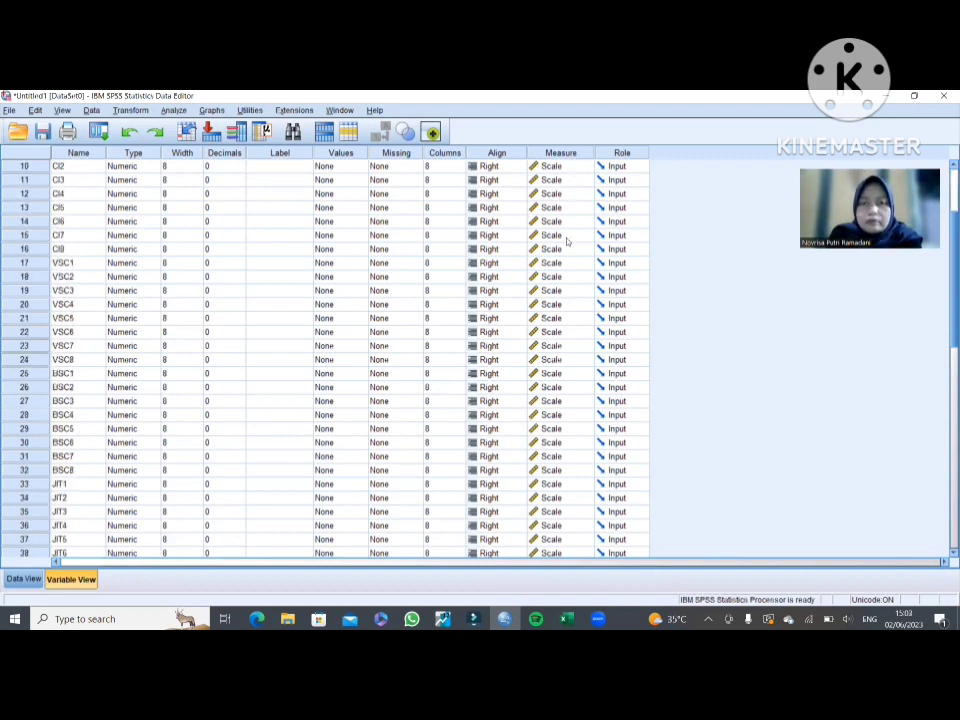
scroll(567, 240, "up", 6)
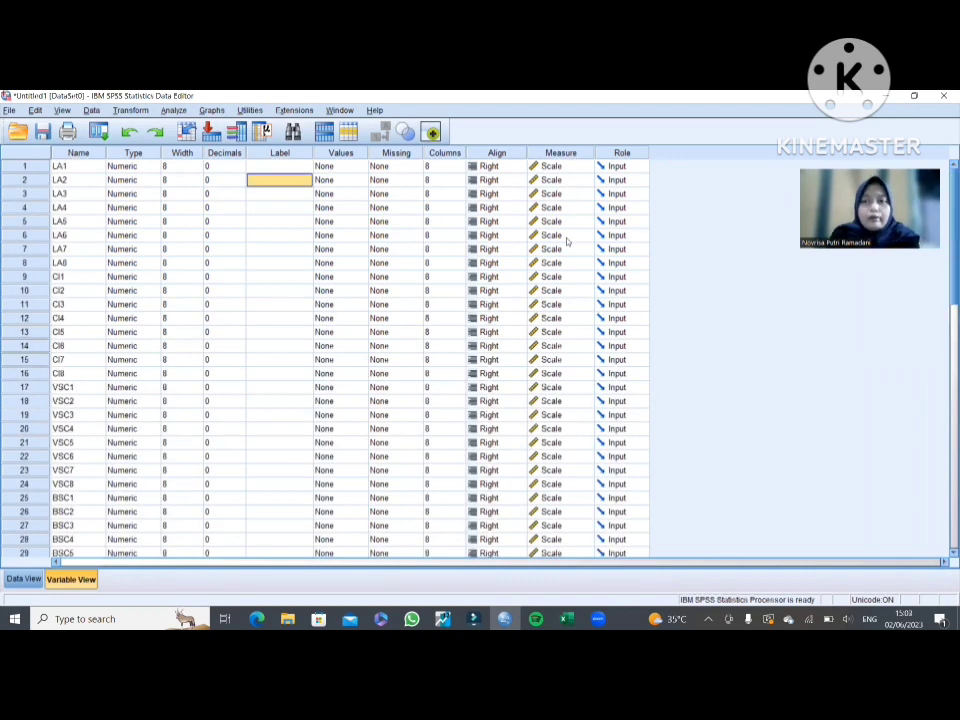
Display the dataset's case values and look through the respondents' answers
left_click(6, 588)
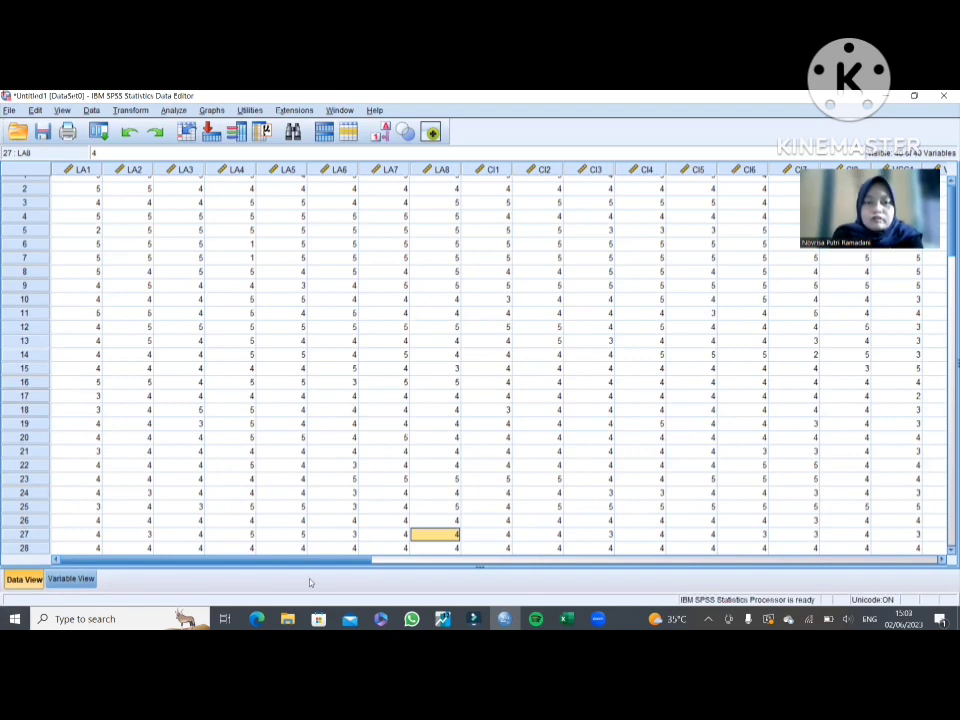
left_click_drag(303, 561, 210, 556)
scroll(422, 476, "down", 13)
scroll(422, 476, "up", 14)
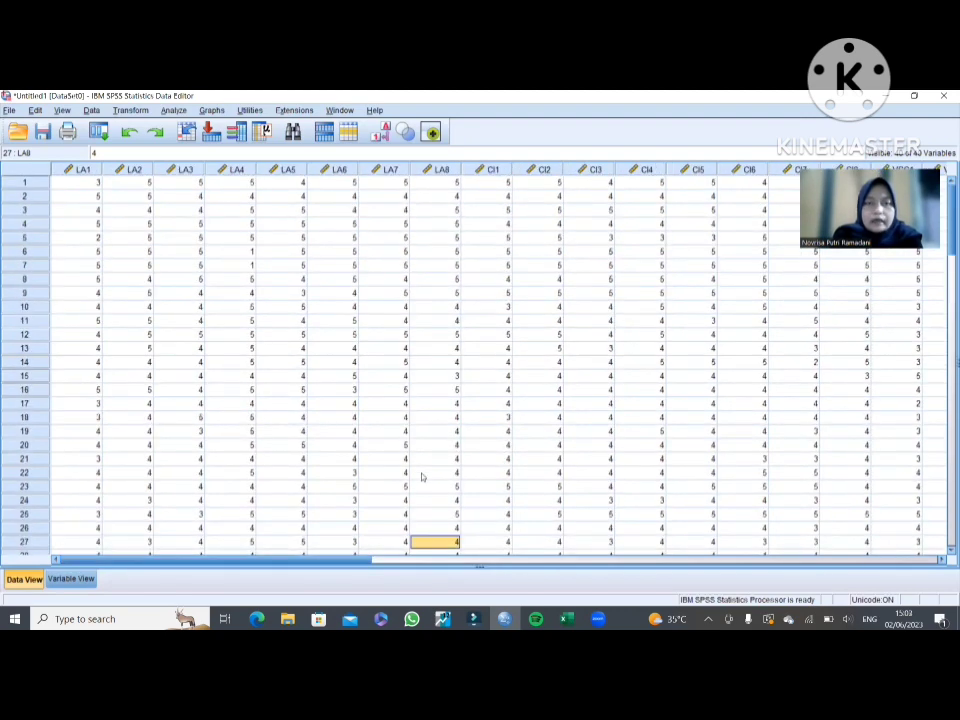
Start a Reliability Analysis and add LA1 through LA8 as its items in numerical order
left_click(176, 110)
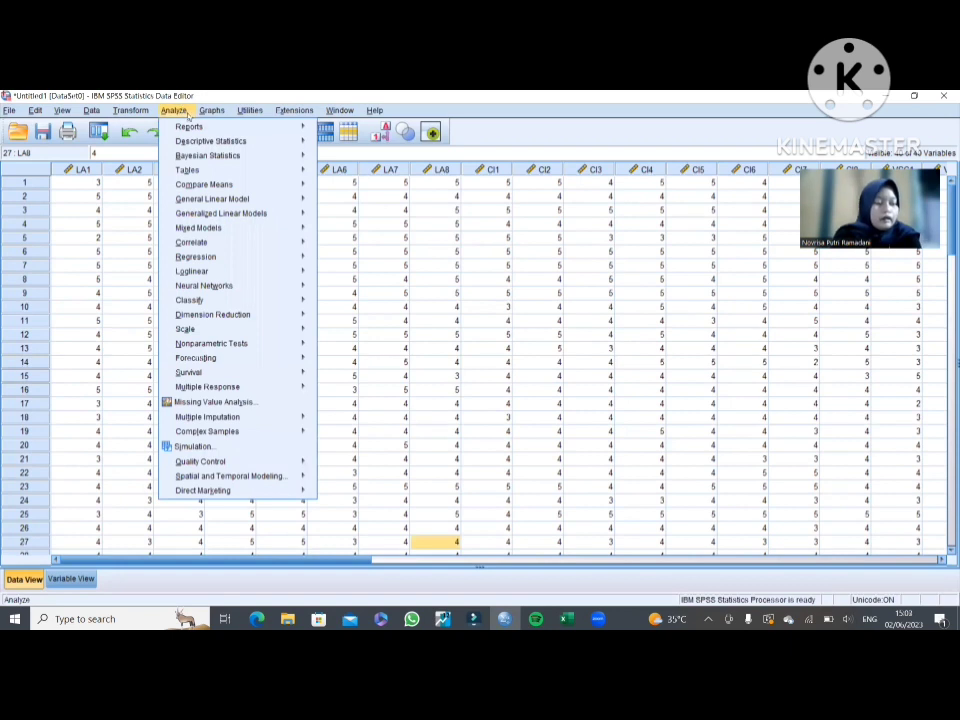
mouse_move(208, 330)
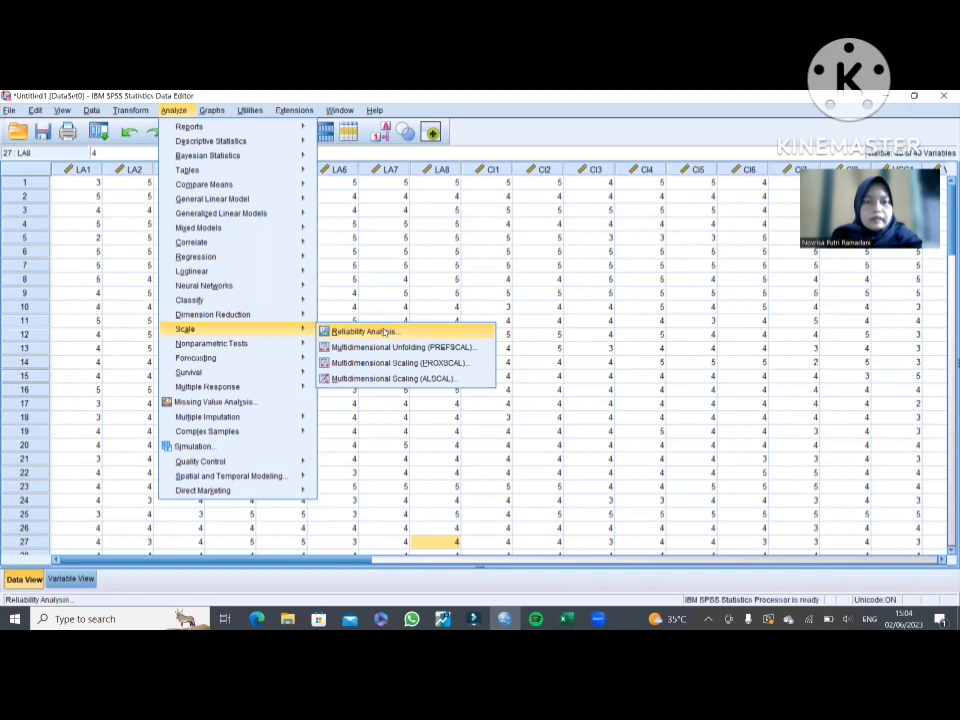
left_click(384, 331)
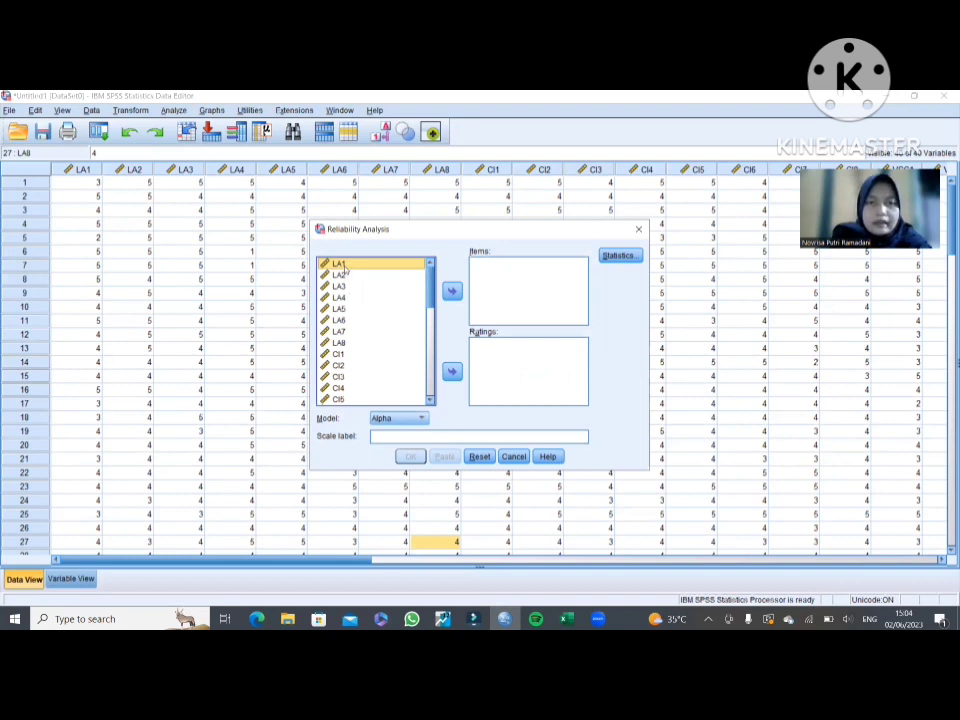
left_click_drag(344, 270, 486, 263)
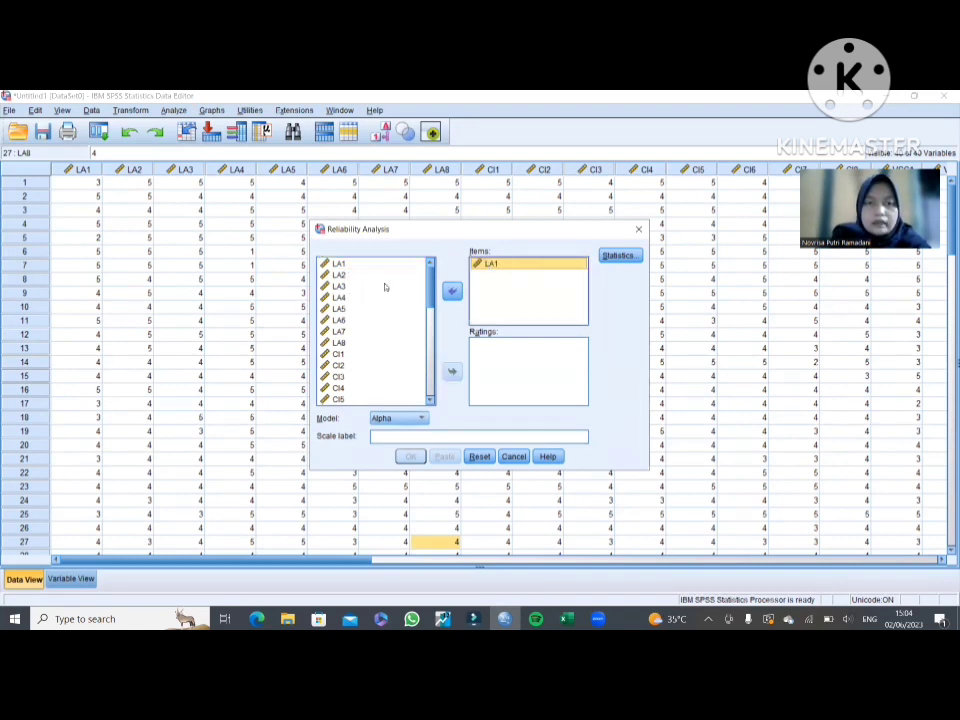
left_click_drag(345, 275, 486, 274)
left_click_drag(339, 286, 511, 287)
left_click_drag(340, 297, 498, 300)
left_click_drag(339, 308, 486, 307)
left_click_drag(340, 320, 495, 310)
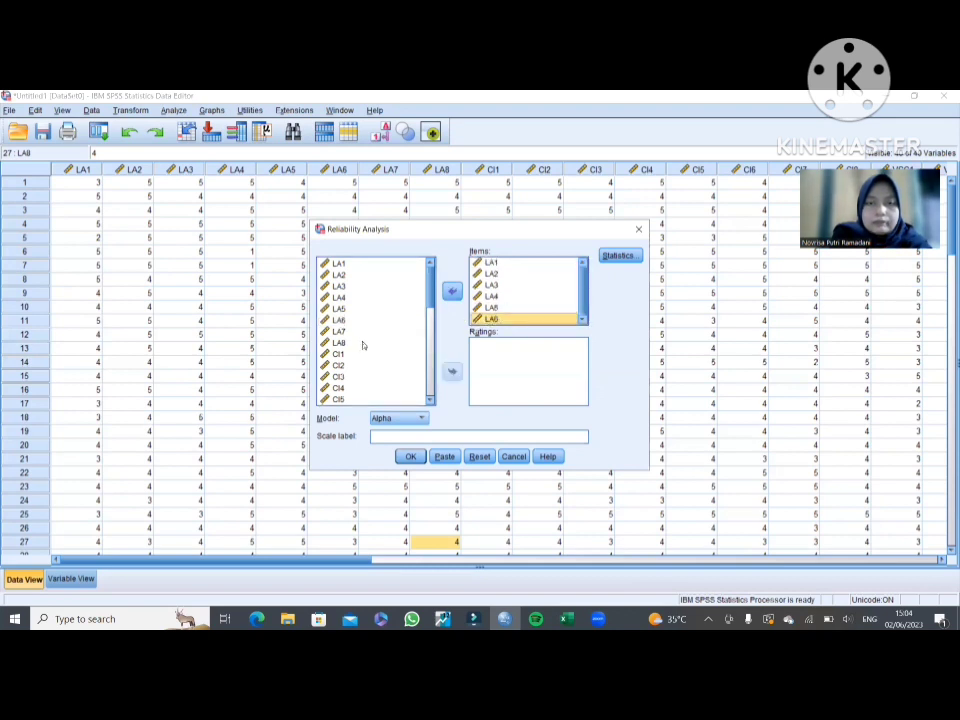
left_click_drag(340, 331, 519, 291)
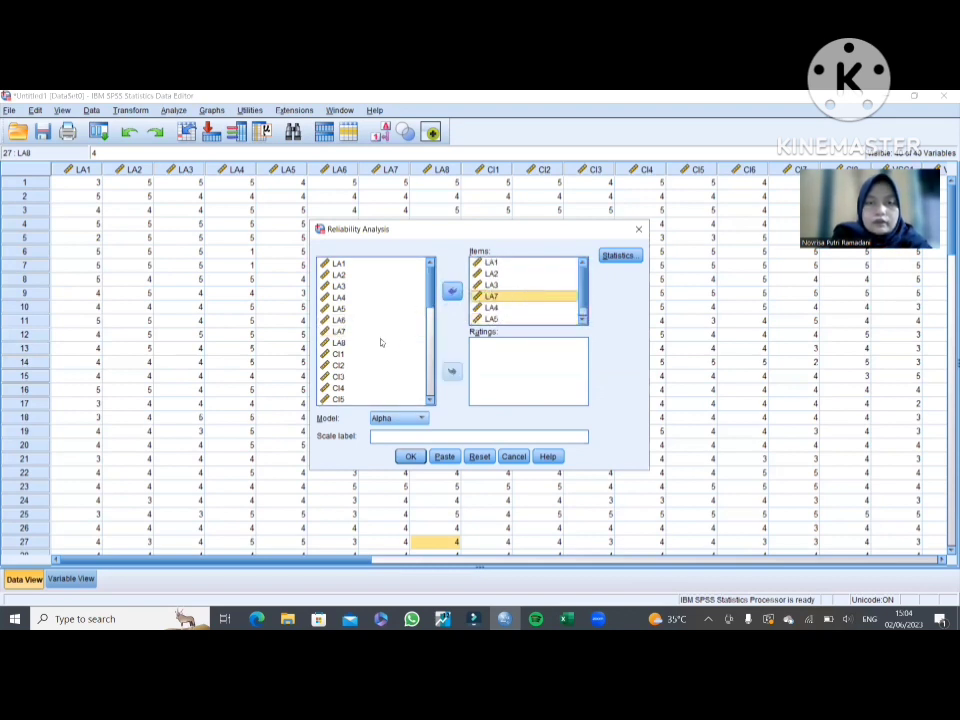
left_click_drag(390, 342, 498, 285)
scroll(505, 306, "down", 1)
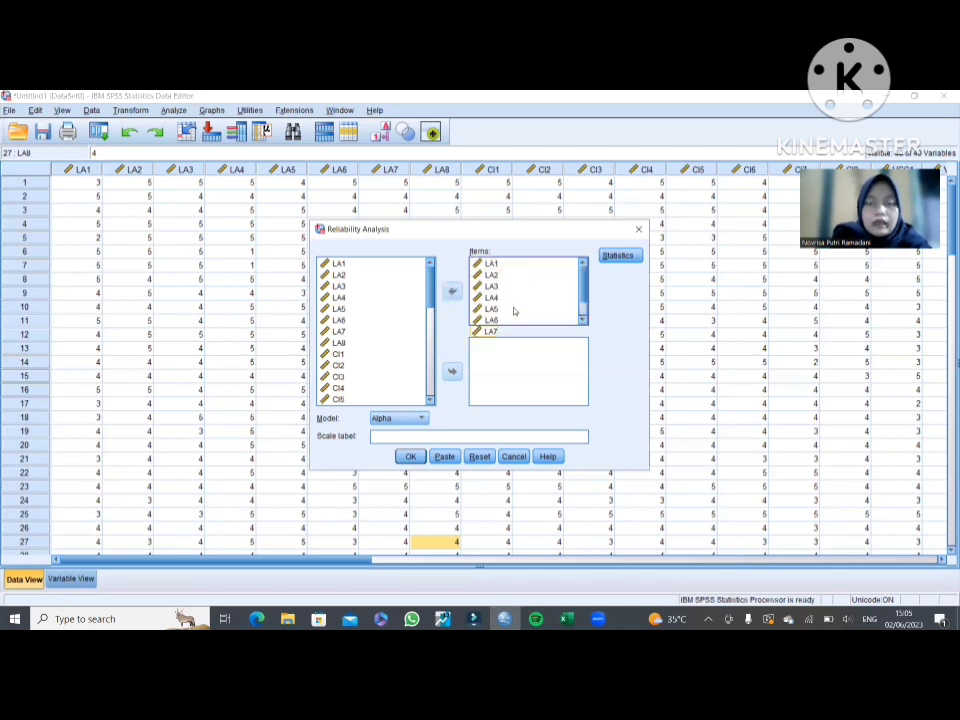
scroll(512, 311, "up", 1)
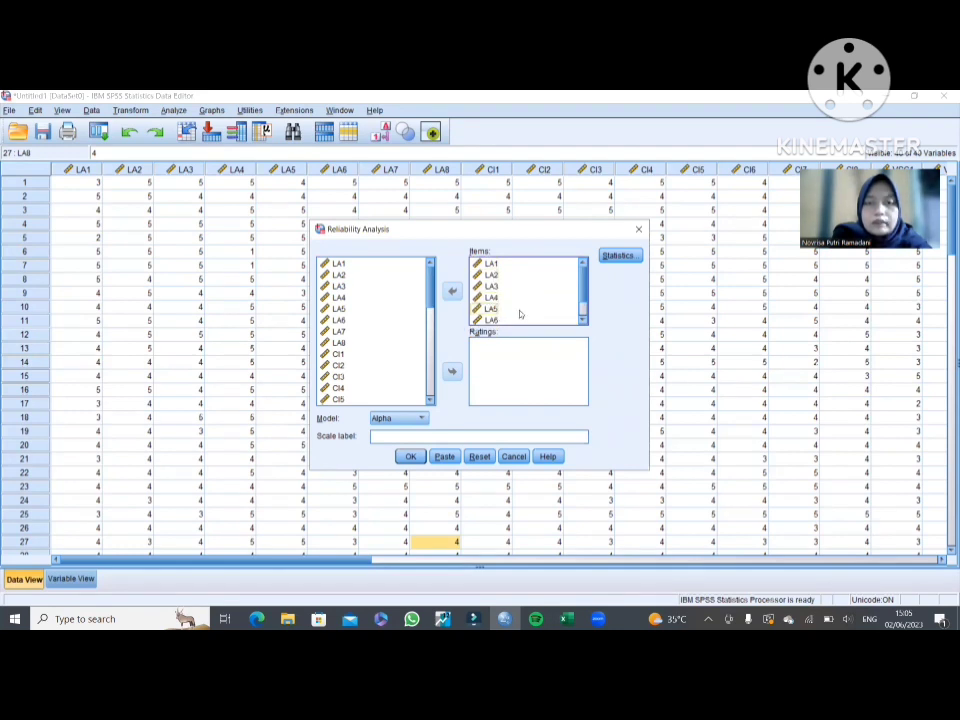
scroll(519, 314, "down", 1)
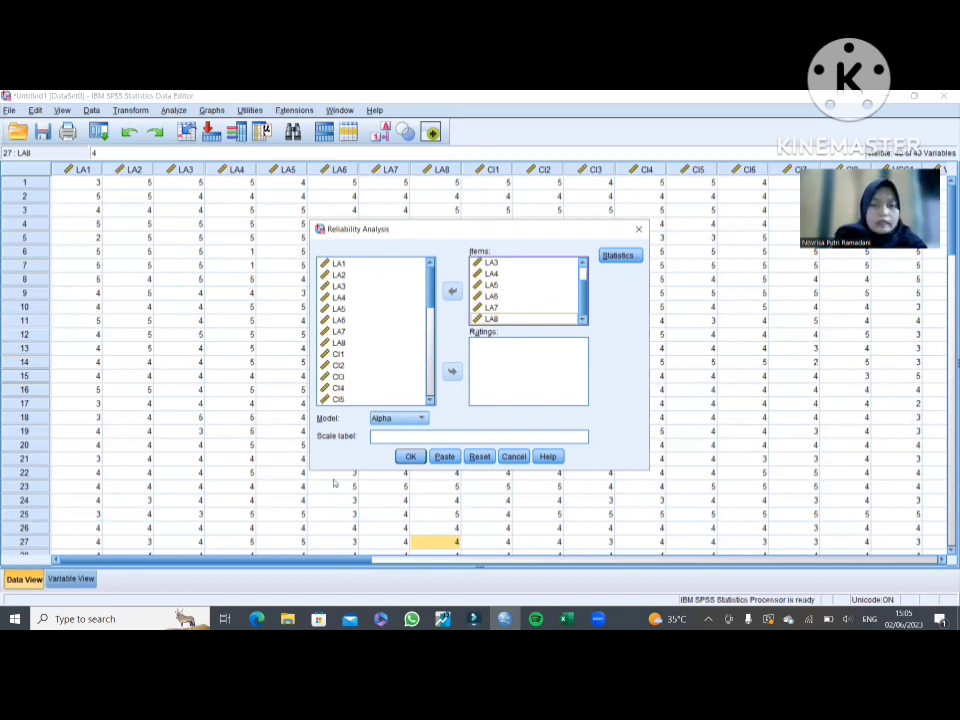
Run the reliability analysis with the Alpha model, including Scale if item deleted descriptives and inter-item correlations
left_click(385, 419)
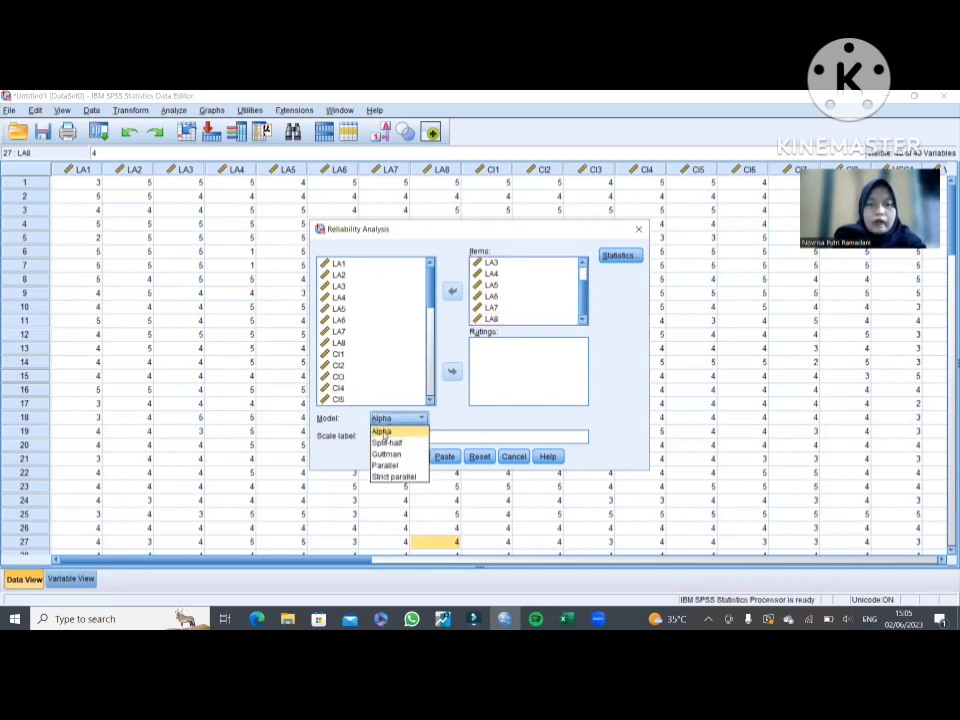
left_click(381, 431)
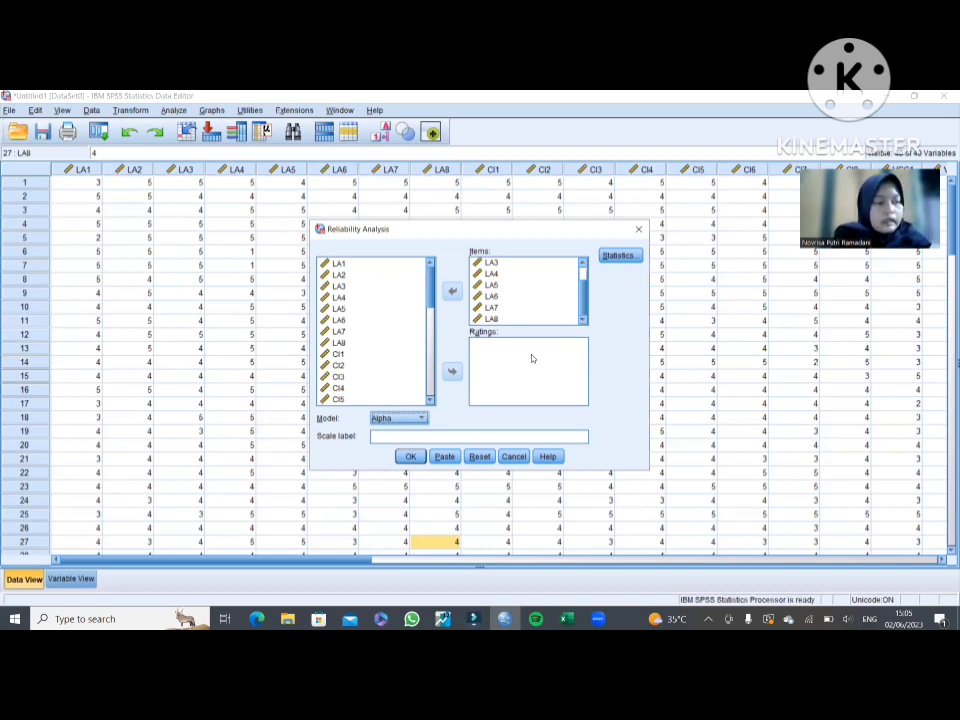
left_click(606, 256)
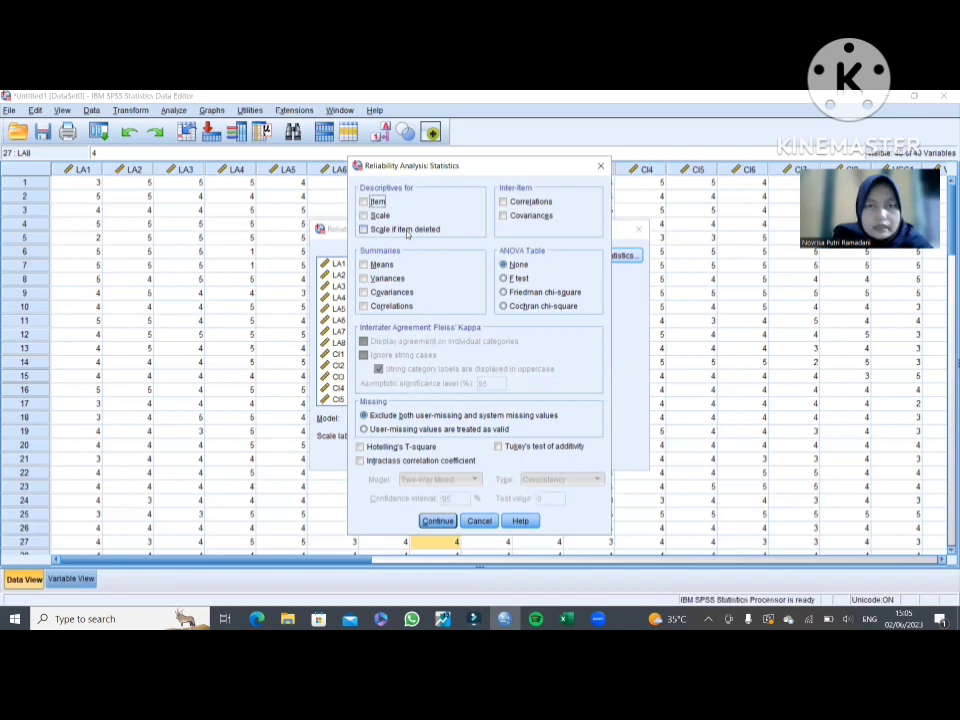
left_click(407, 232)
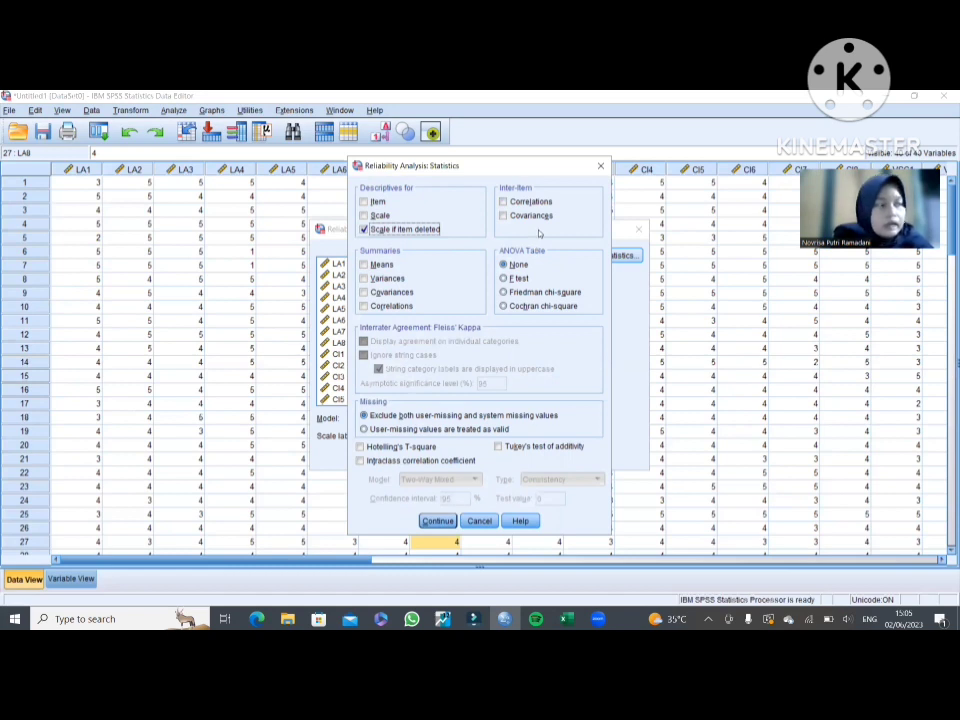
left_click(534, 201)
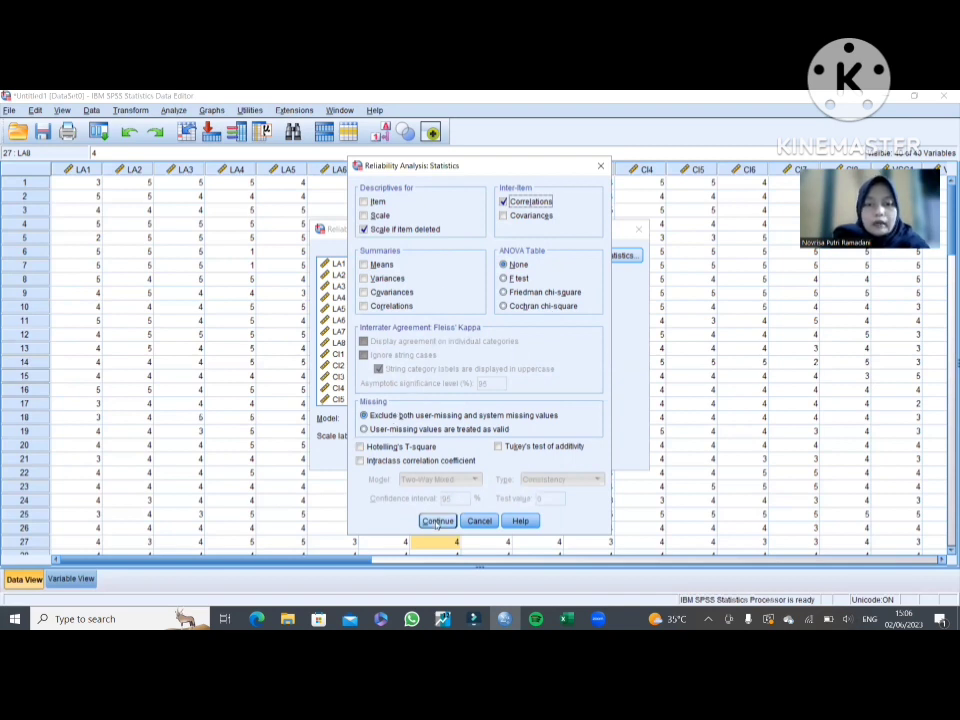
left_click(436, 521)
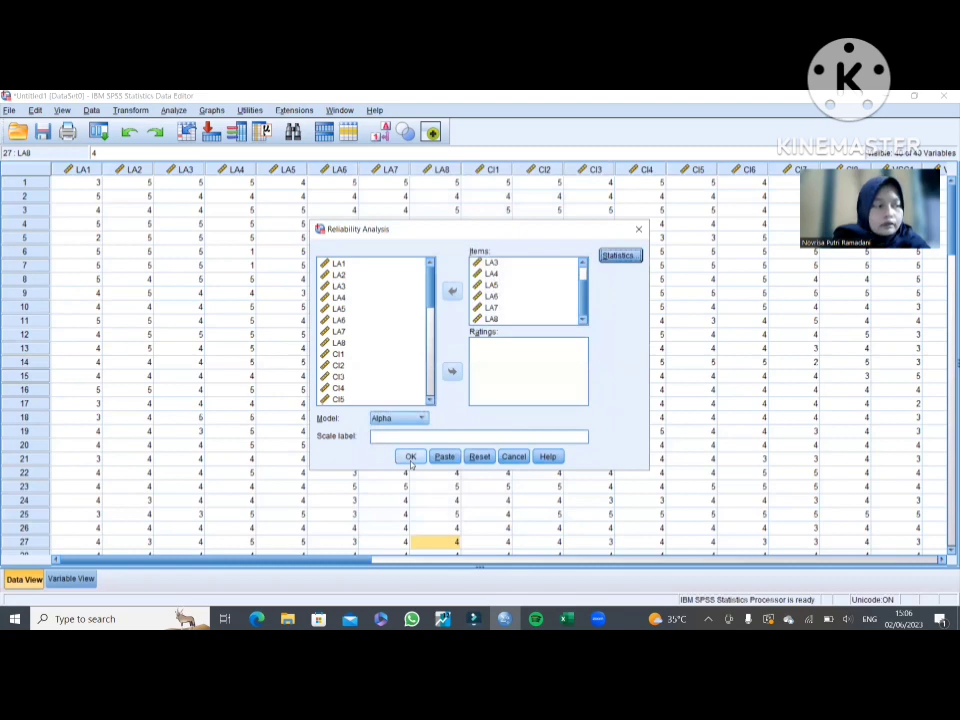
left_click(410, 457)
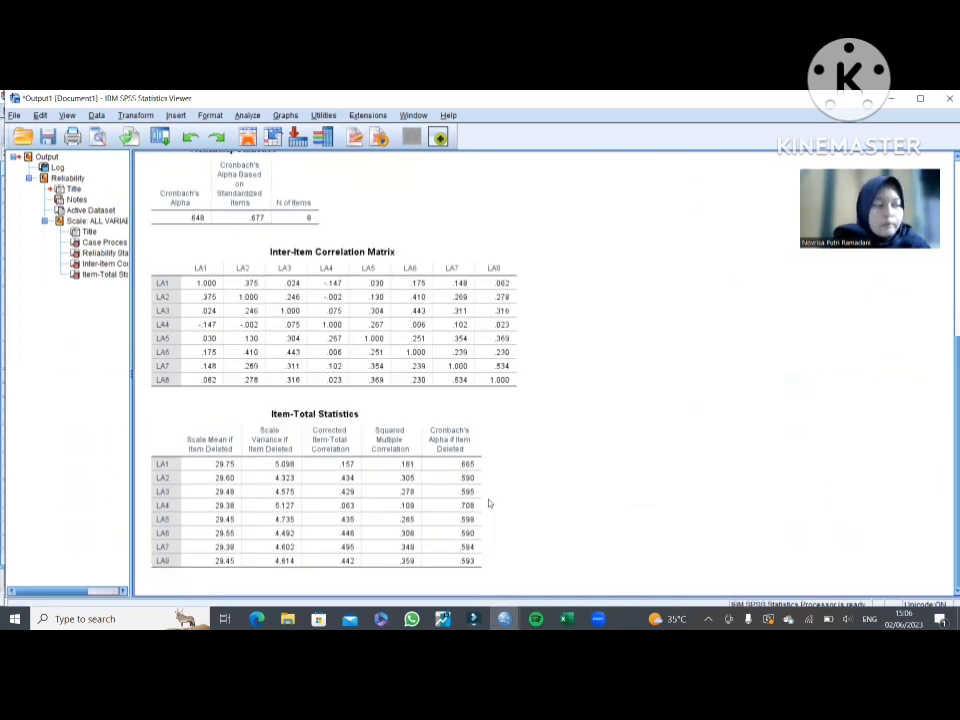
Examine the Case Processing Summary, Reliability Statistics, Inter-Item Correlation Matrix and Item-Total Statistics tables for LA1 to LA8
left_click(345, 436)
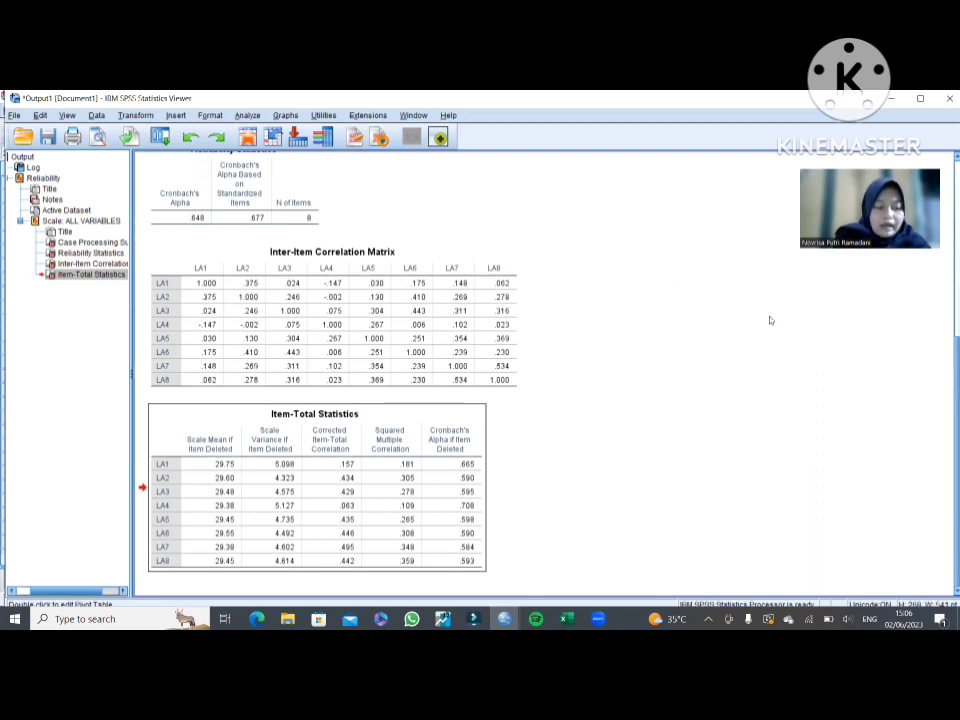
scroll(770, 320, "up", 3)
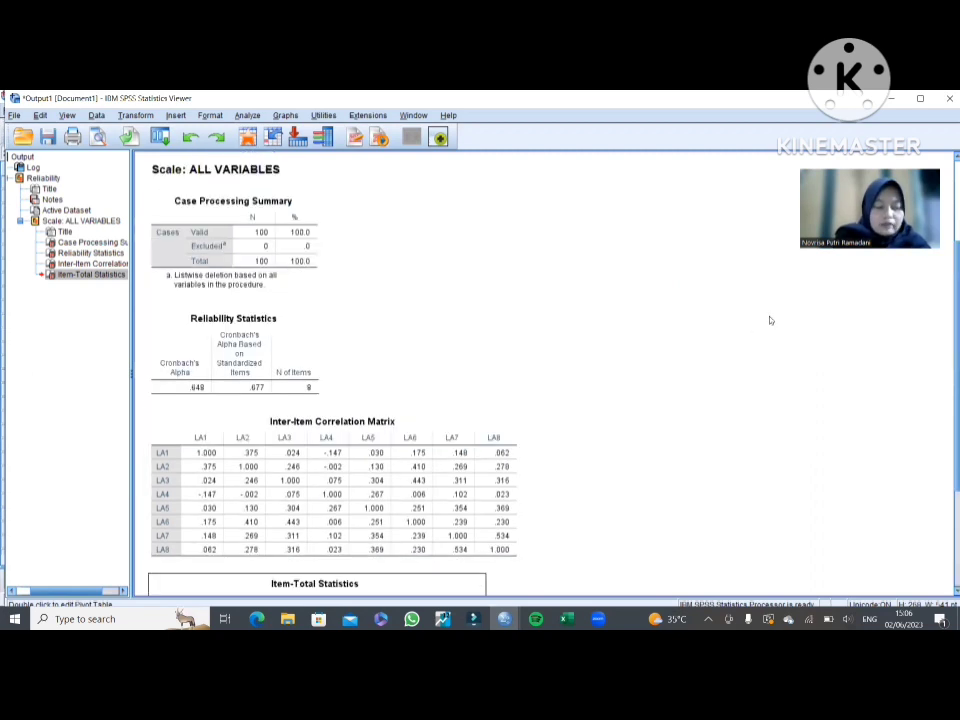
left_click(279, 241)
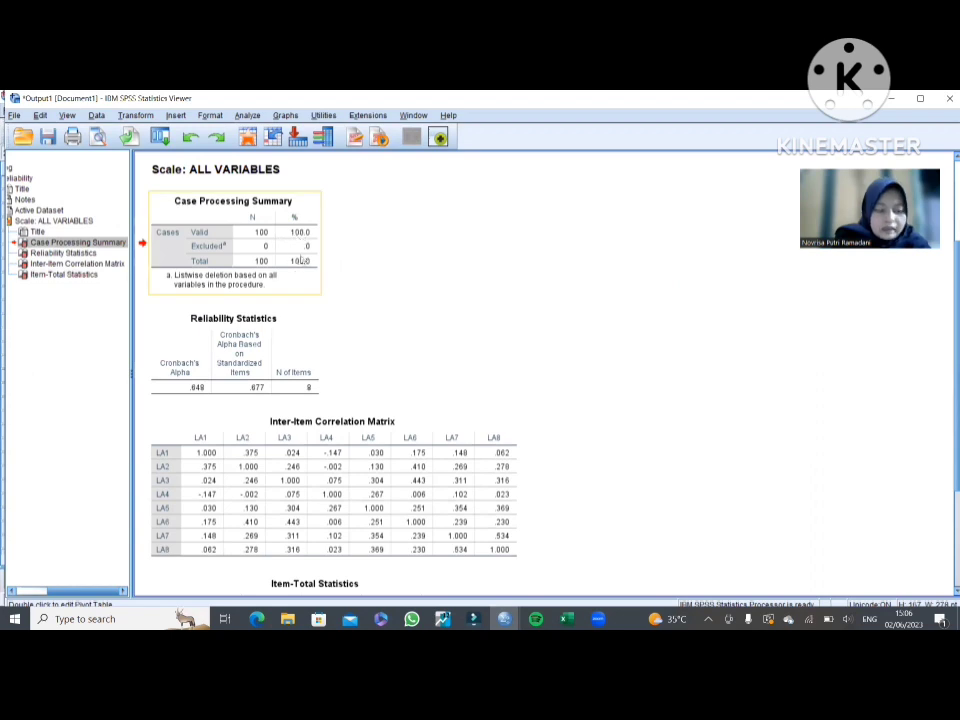
scroll(428, 311, "down", 2)
left_click(247, 212)
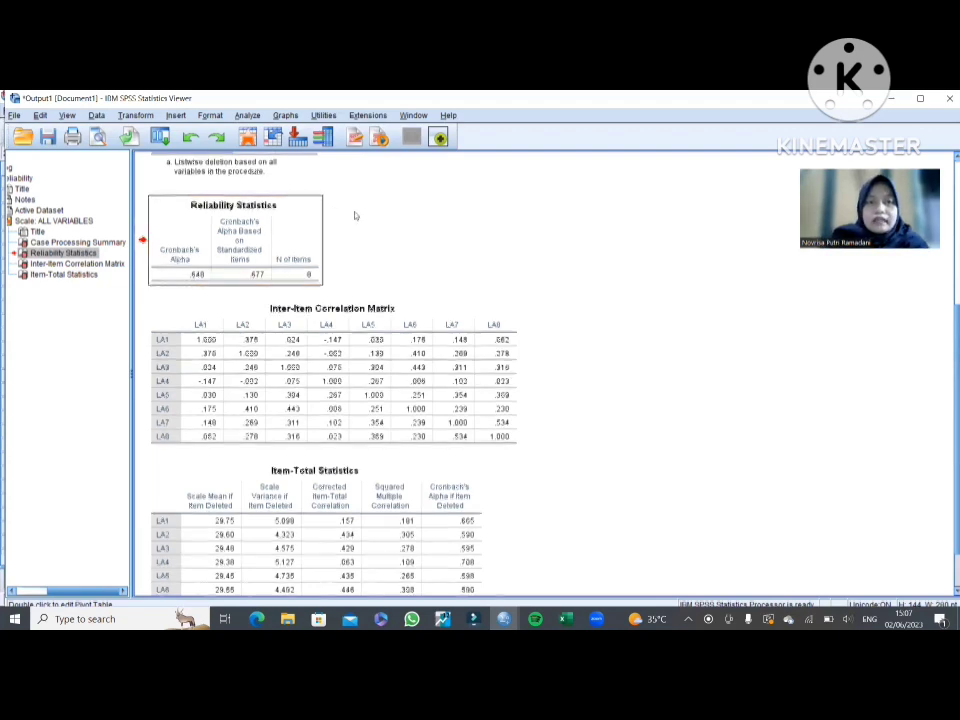
scroll(355, 214, "up", 5)
scroll(328, 322, "down", 6)
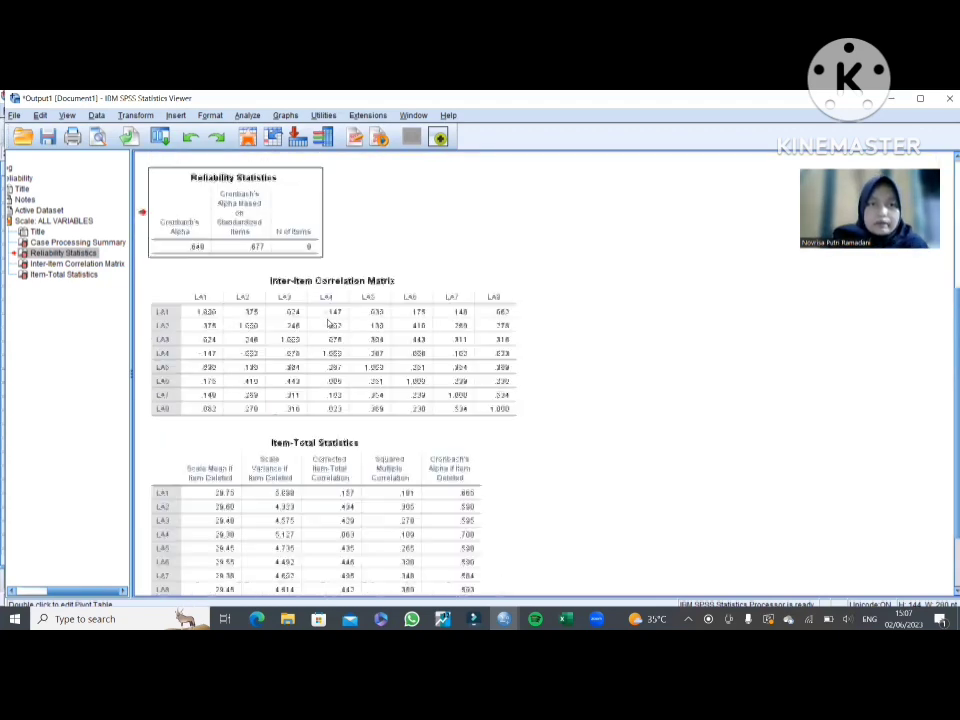
scroll(328, 323, "up", 6)
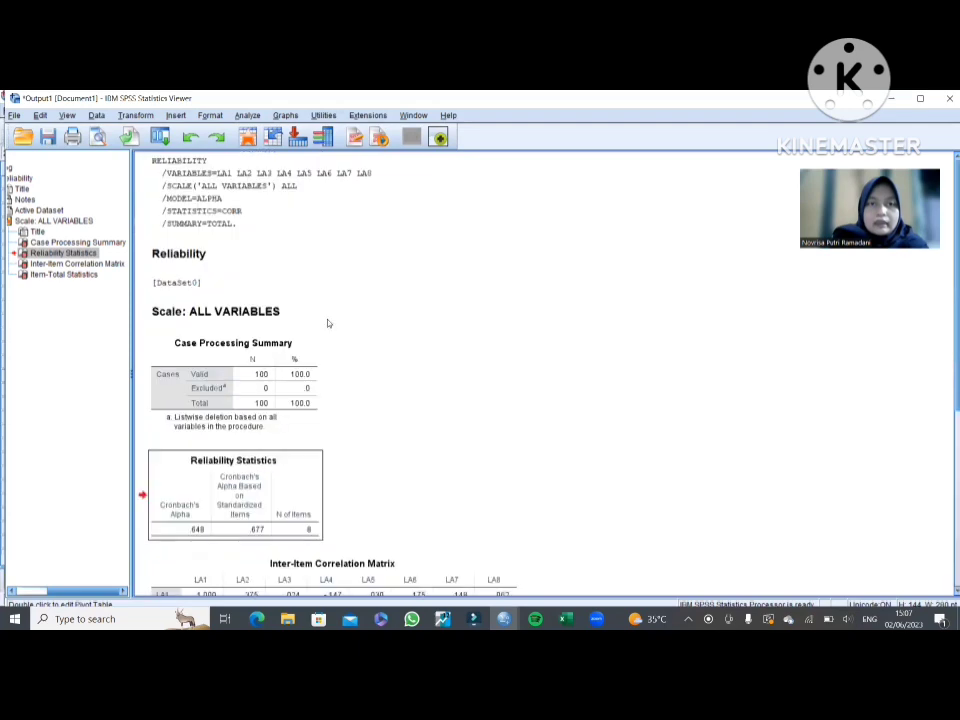
scroll(372, 549, "down", 6)
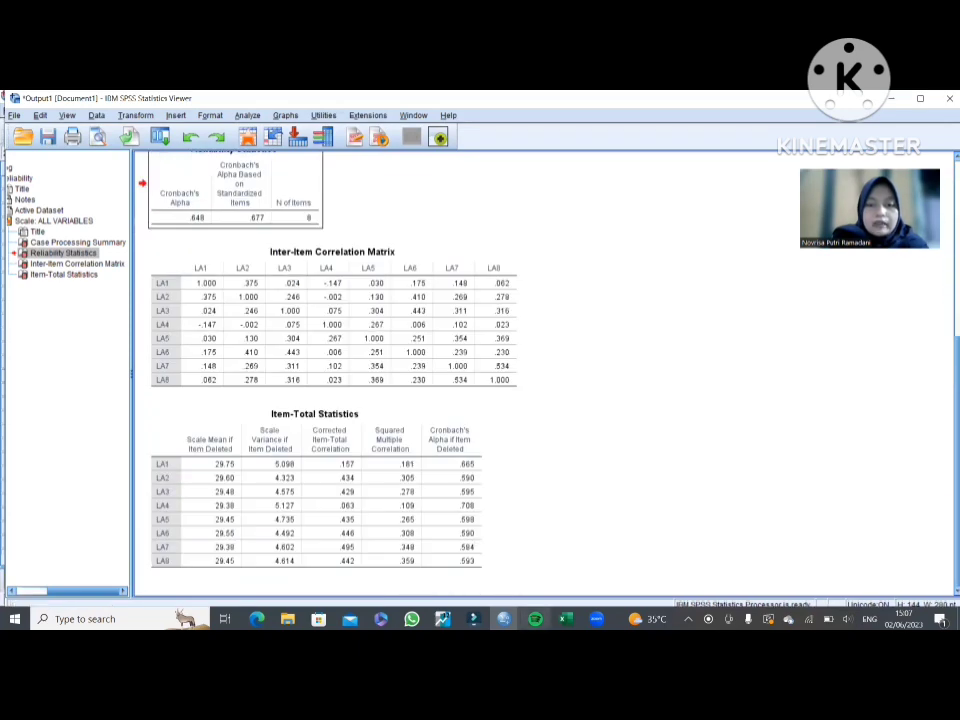
Return to the dataset, start another Reliability Analysis and remove LA1 through LA8 from its items
mouse_move(504, 619)
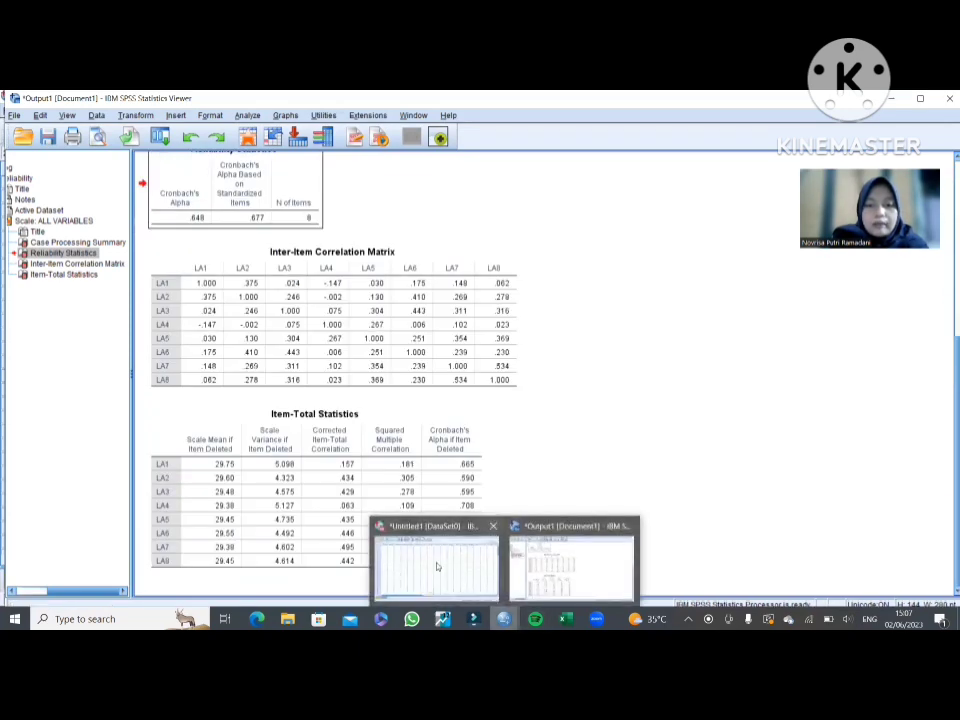
left_click(436, 567)
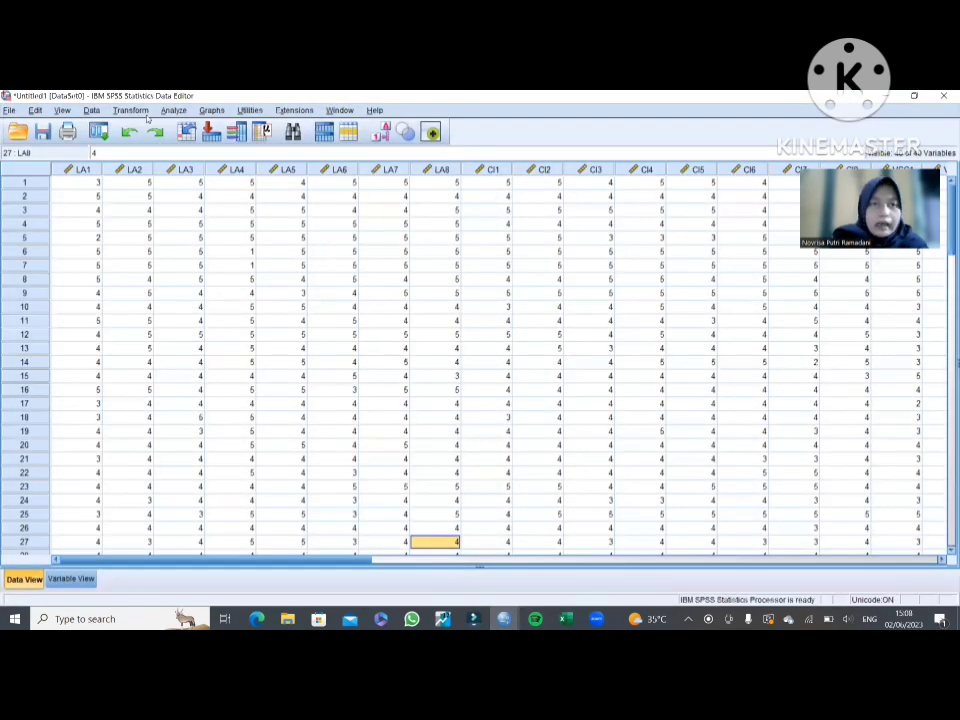
left_click(173, 110)
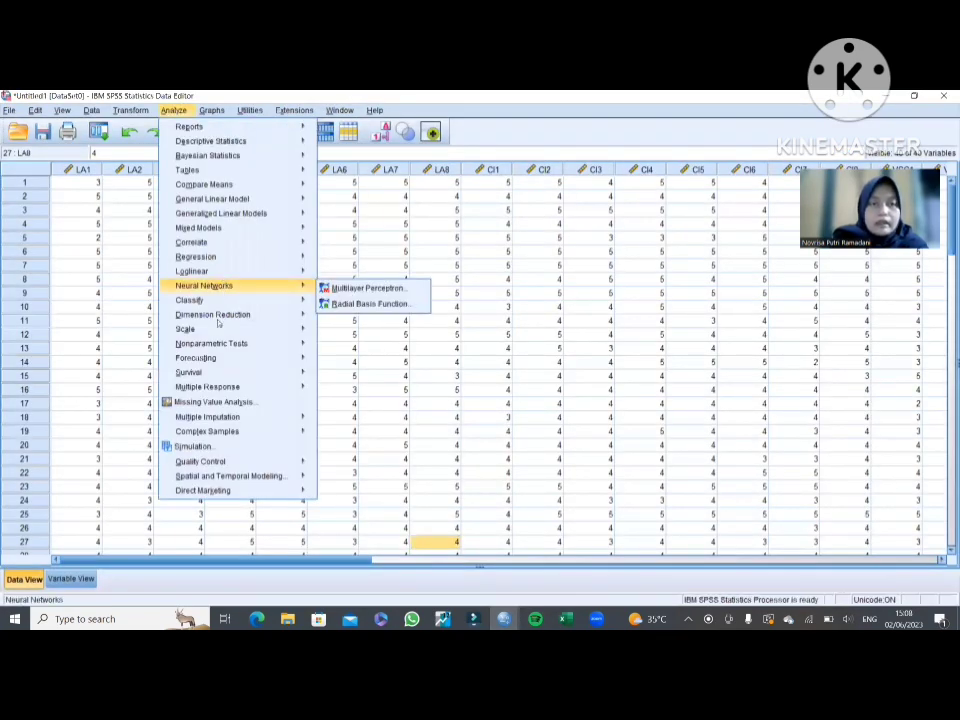
mouse_move(217, 317)
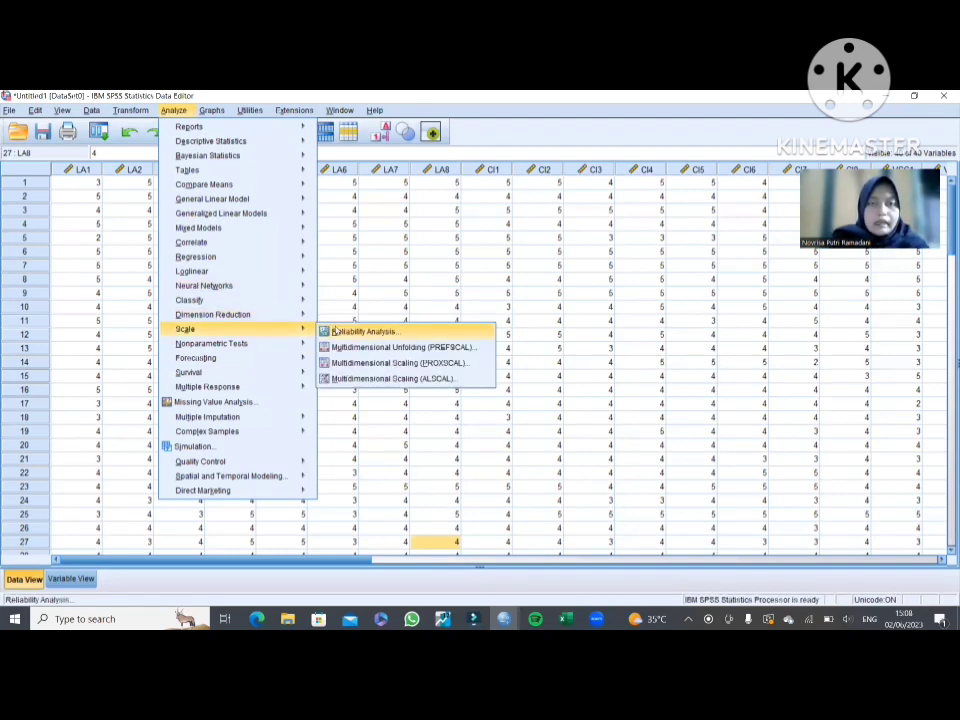
left_click(340, 331)
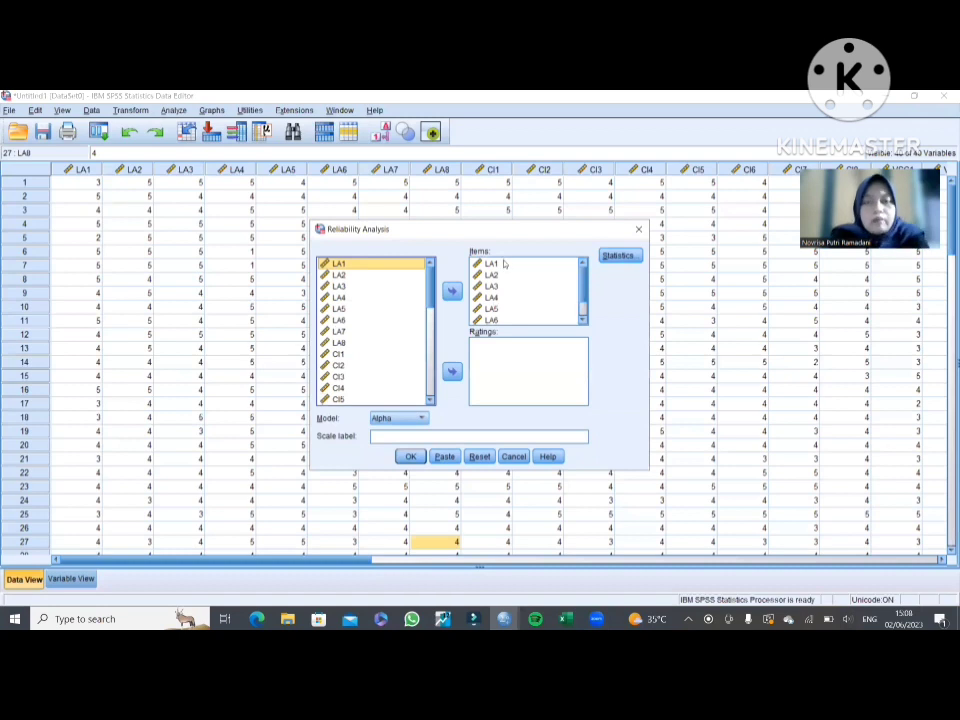
left_click_drag(493, 265, 403, 287)
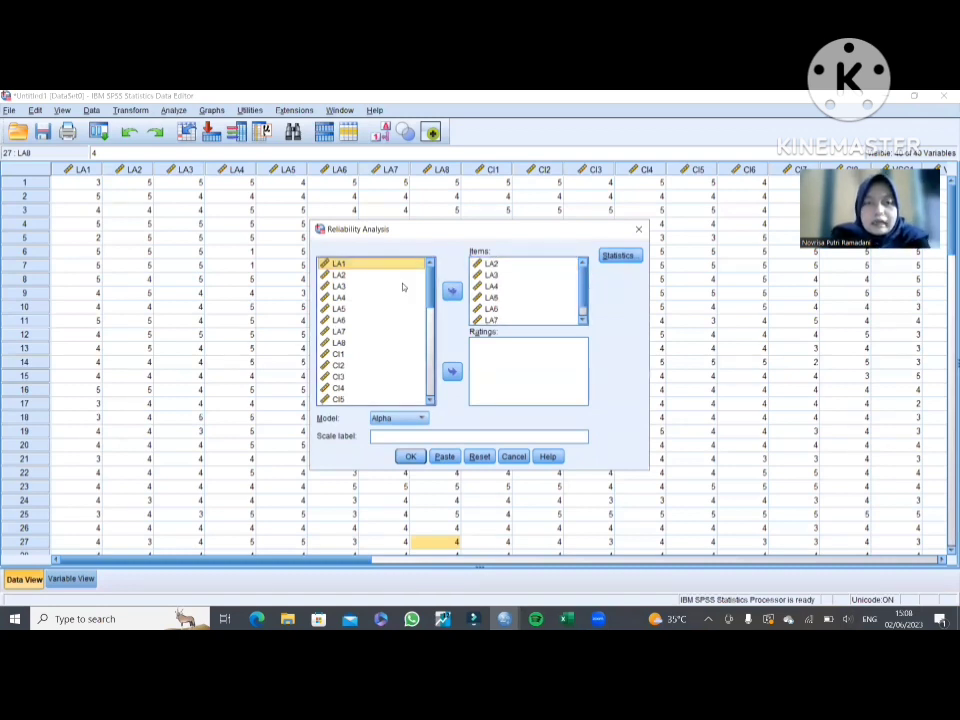
left_click_drag(507, 264, 401, 272)
left_click_drag(509, 265, 398, 286)
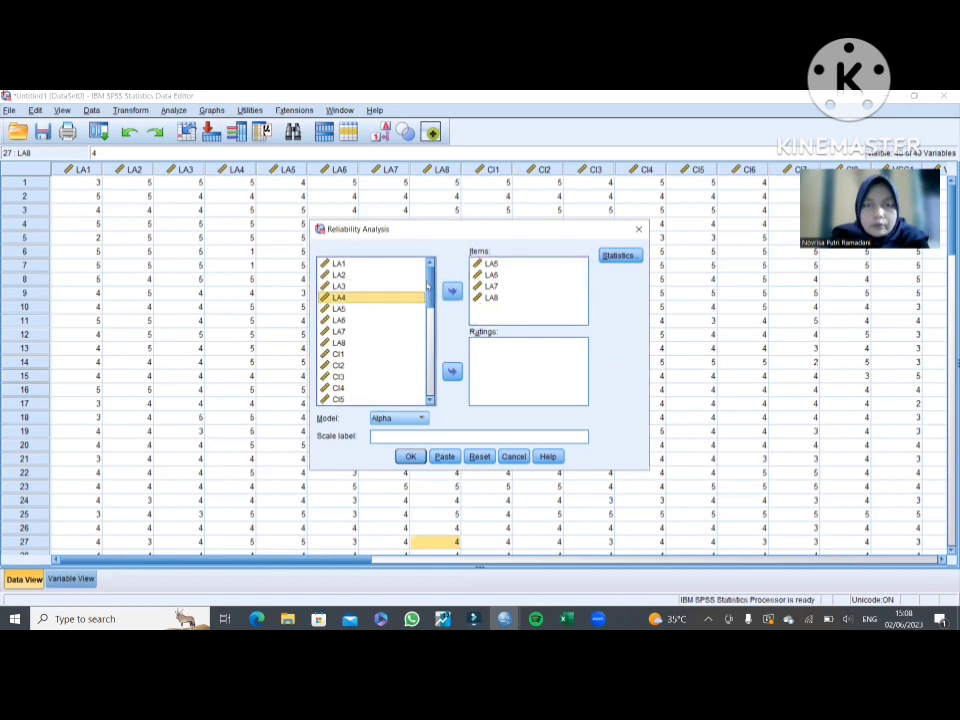
left_click_drag(481, 267, 408, 287)
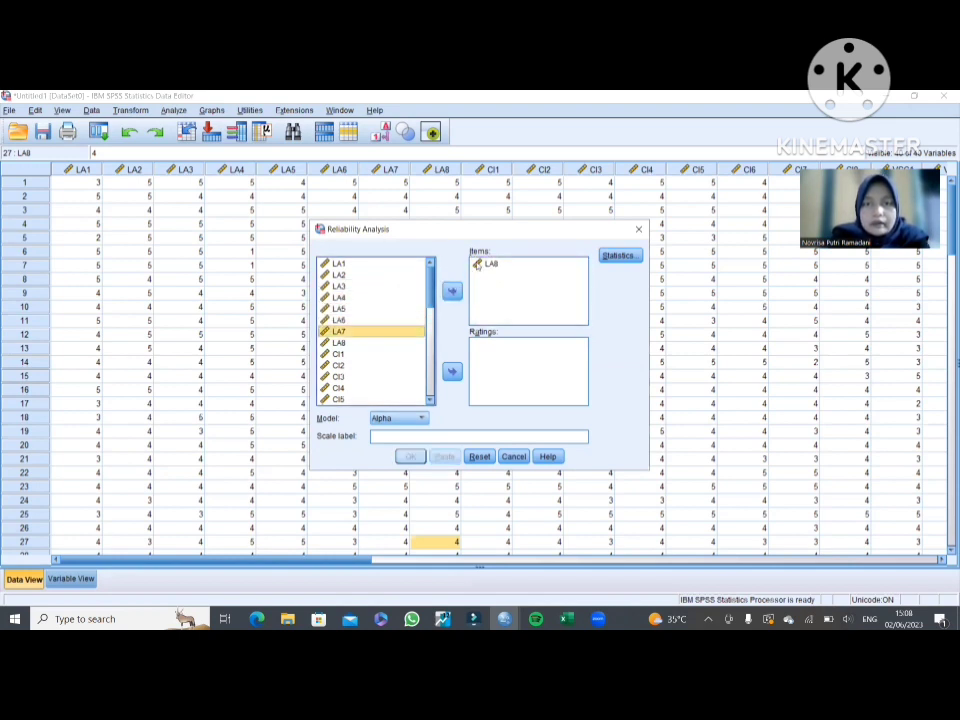
mouse_move(490, 263)
left_mouse_down()
mouse_move(377, 279)
mouse_move(395, 292)
mouse_move(506, 268)
mouse_move(490, 284)
left_mouse_up()
Add the Continuous Improvement variables CI1 through CI8 as the items of the reliability analysis
scroll(362, 371, "down", 2)
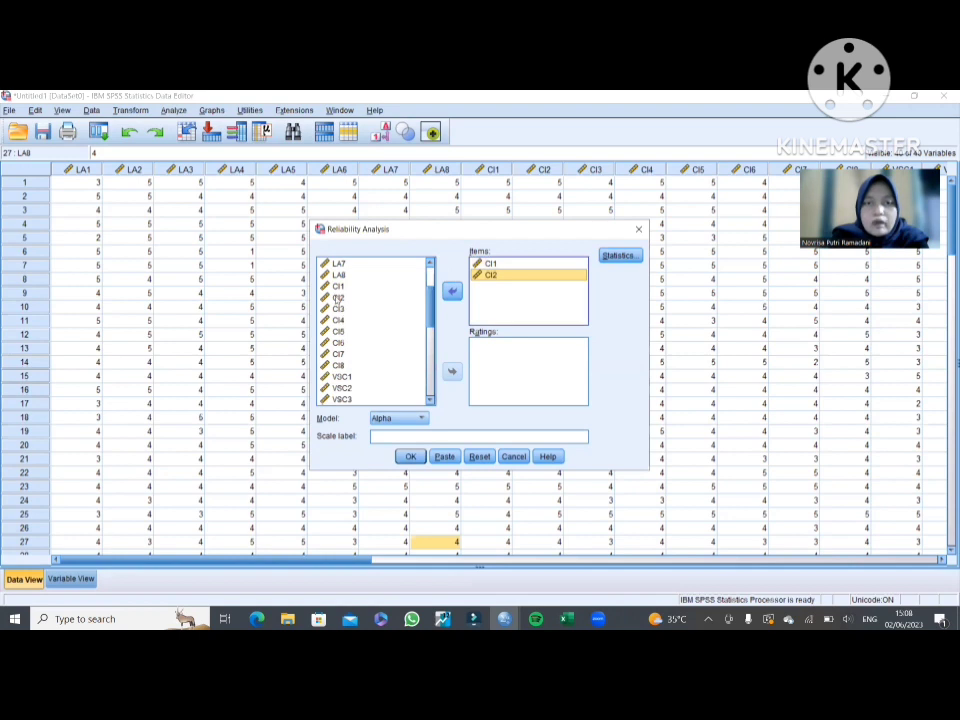
left_click(337, 298)
left_click(345, 310)
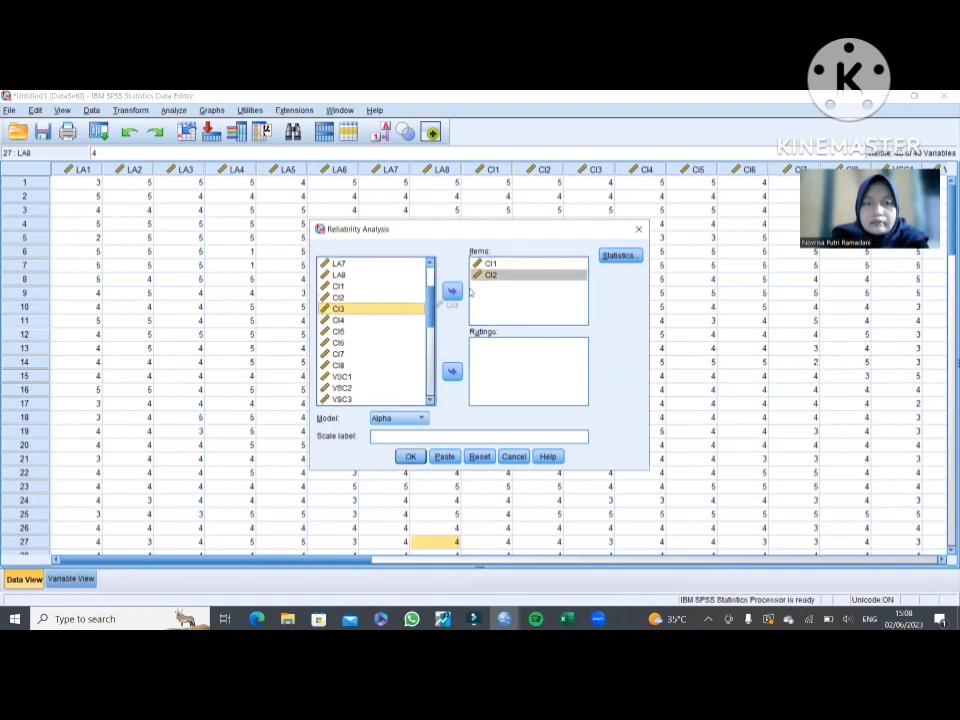
left_click_drag(376, 311, 535, 295)
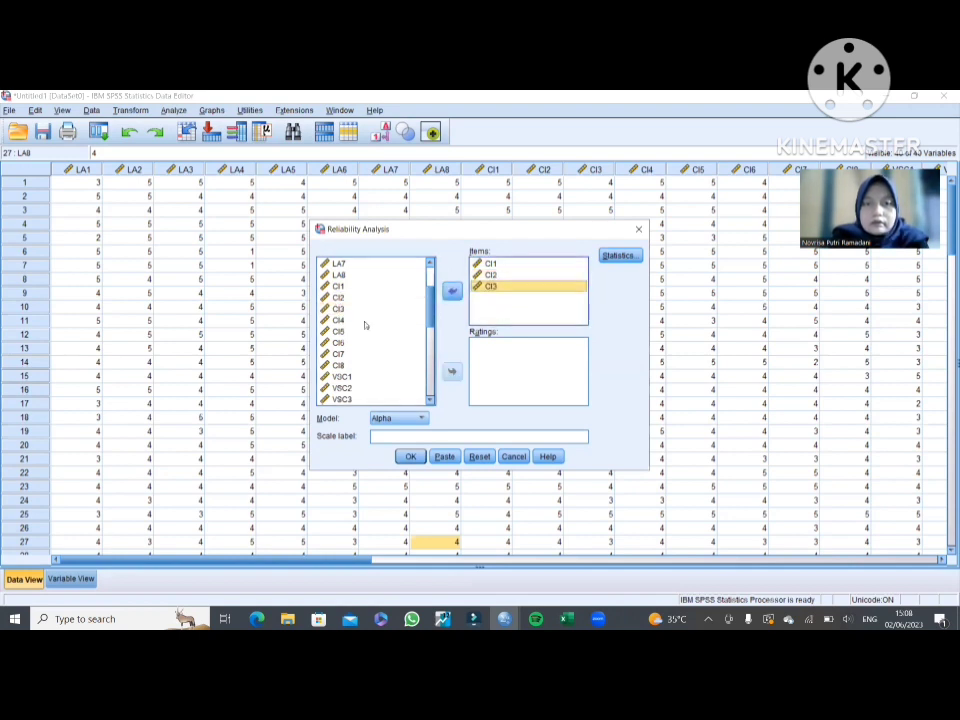
left_click(340, 320)
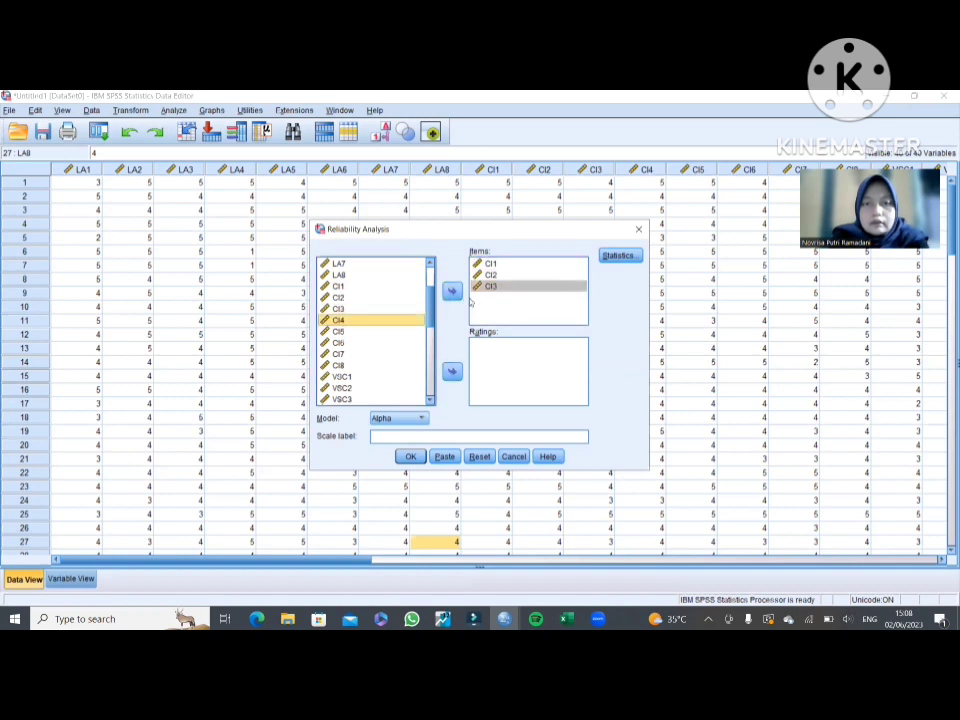
left_click_drag(330, 320, 500, 298)
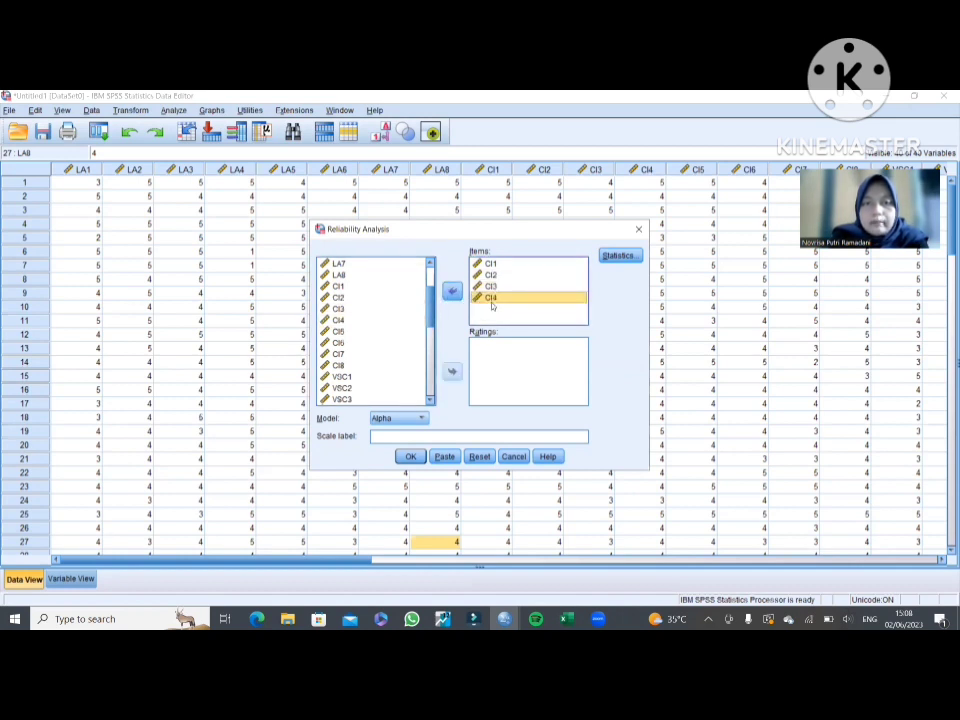
left_click_drag(338, 331, 495, 306)
left_click_drag(338, 342, 488, 318)
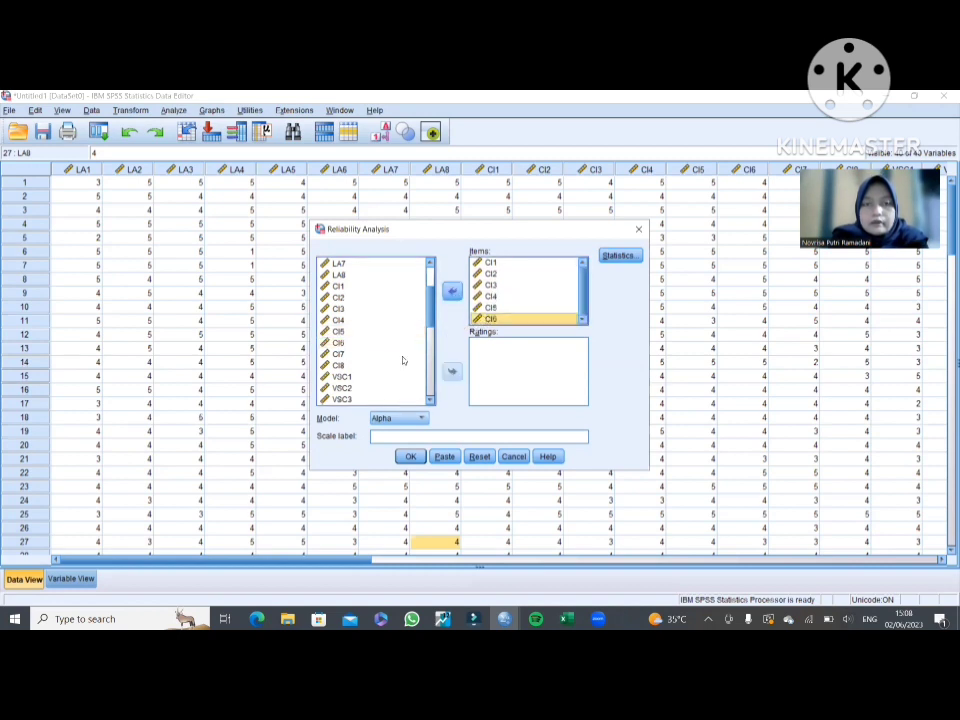
left_click_drag(338, 354, 408, 331)
mouse_move(495, 297)
left_mouse_down()
mouse_move(473, 302)
mouse_move(496, 287)
mouse_move(493, 319)
mouse_move(493, 297)
left_mouse_up()
Check the order of the analysis items and move CI7 ahead of CI8
scroll(507, 295, "down", 2)
scroll(513, 292, "up", 1)
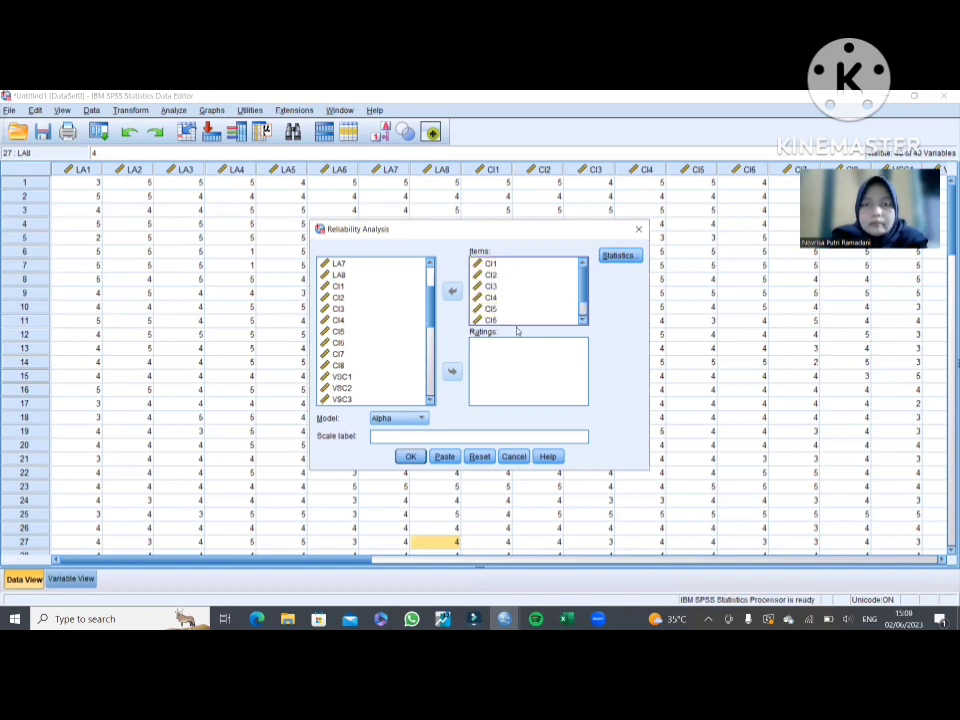
scroll(517, 307, "down", 1)
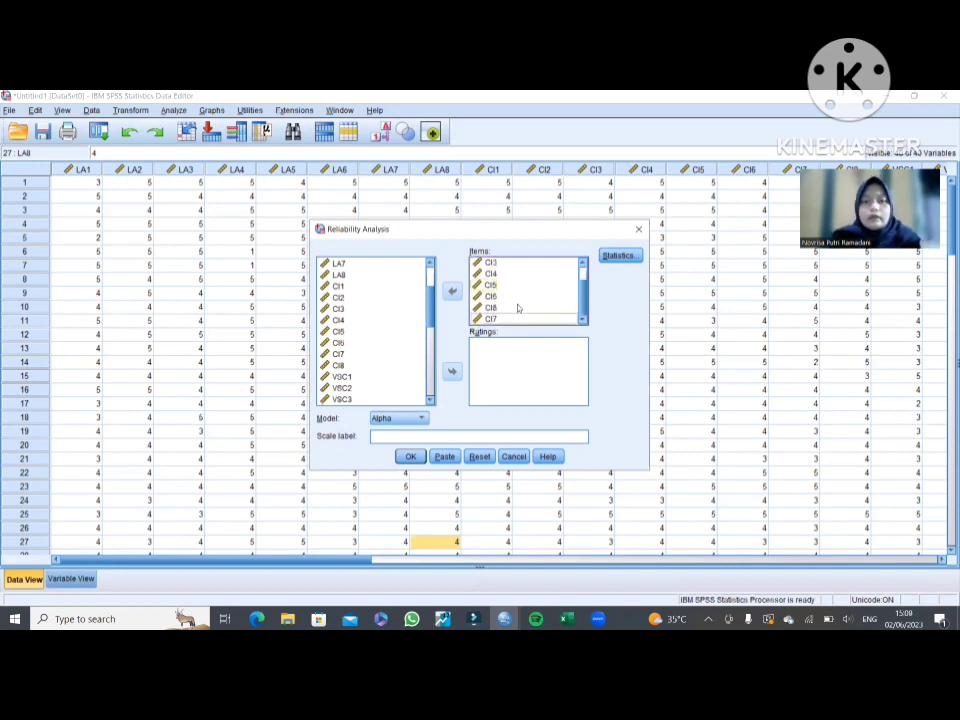
left_click(517, 307)
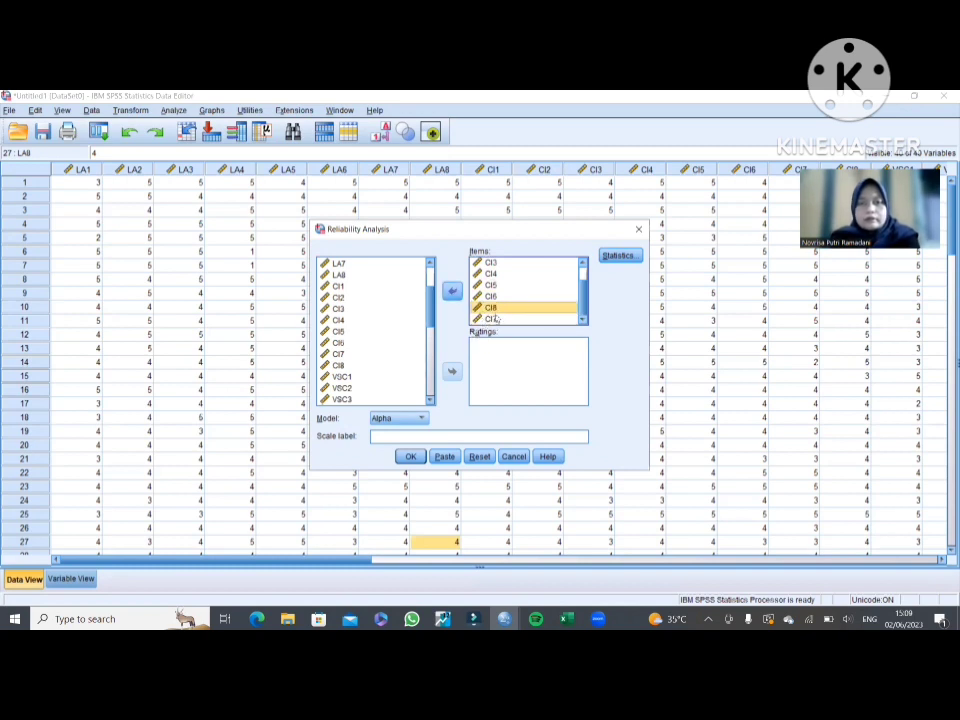
left_click_drag(496, 319, 497, 306)
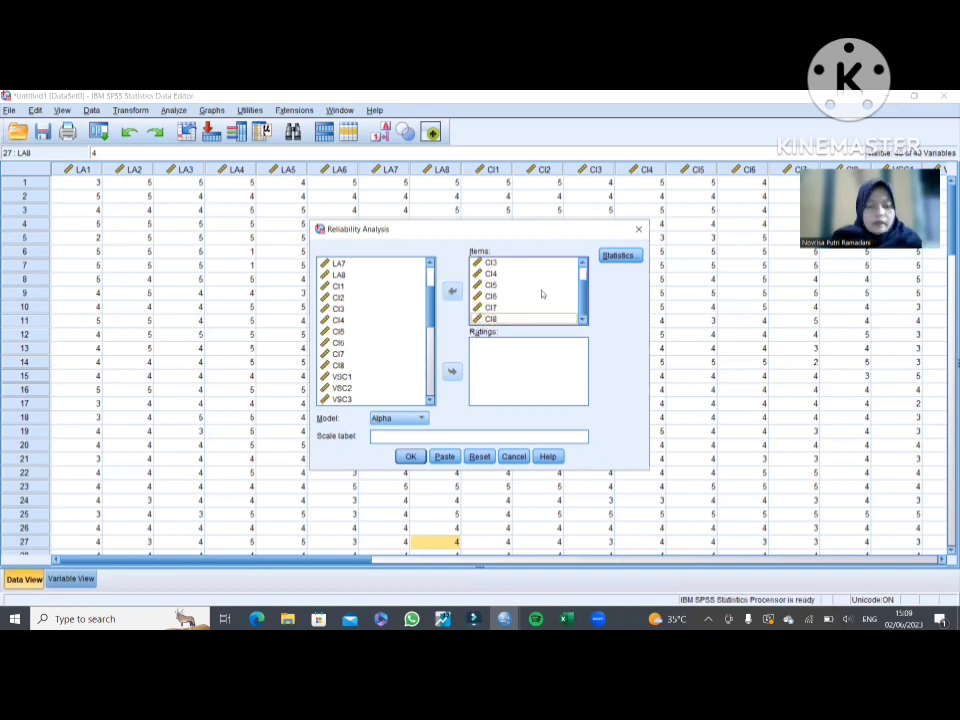
left_click(542, 291)
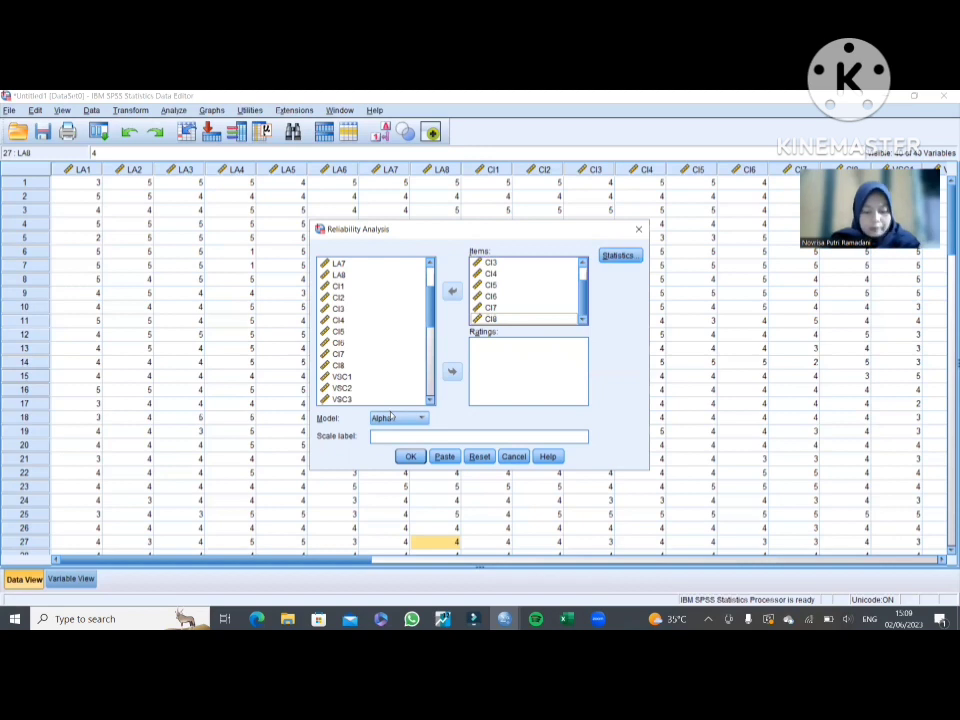
Keep the Scale if item deleted and inter-item Correlations statistics selected and run the reliability analysis for CI1 to CI8
left_click(619, 256)
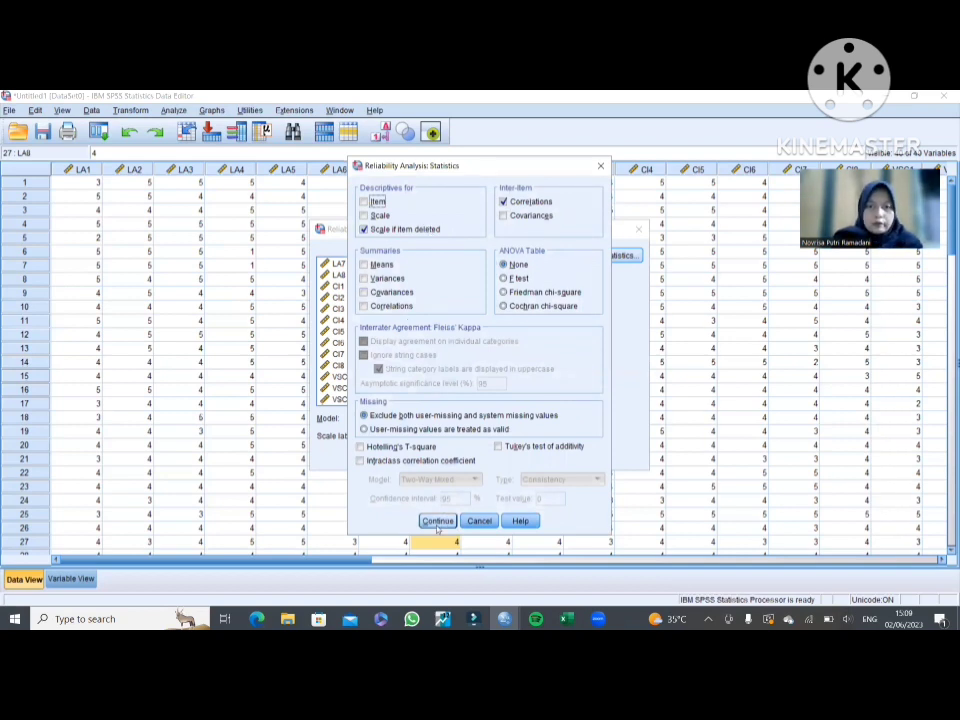
left_click(437, 521)
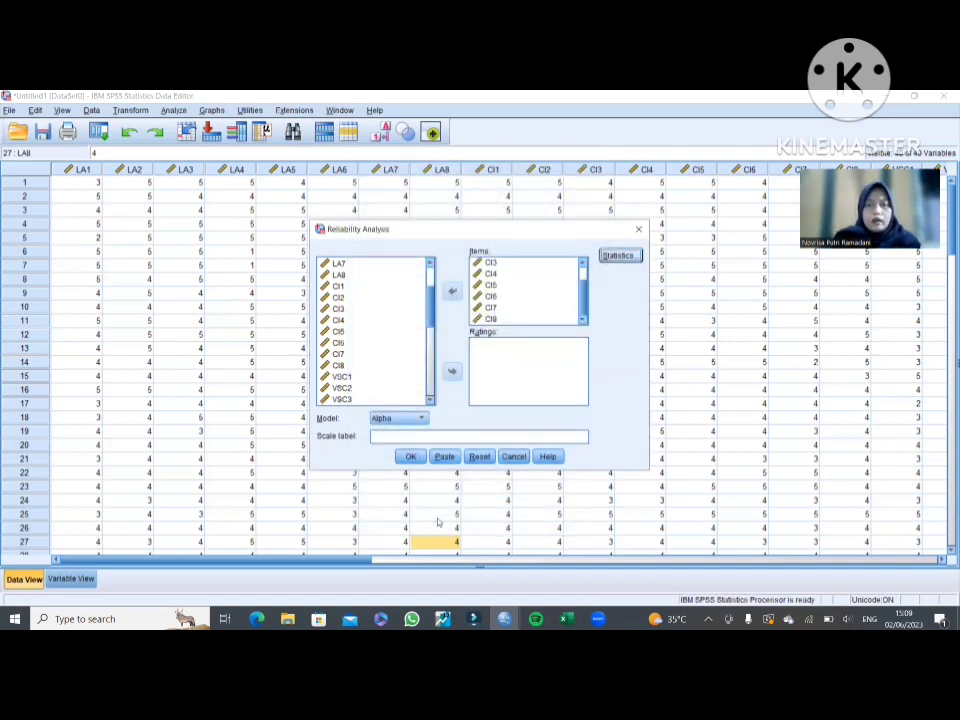
left_click(410, 458)
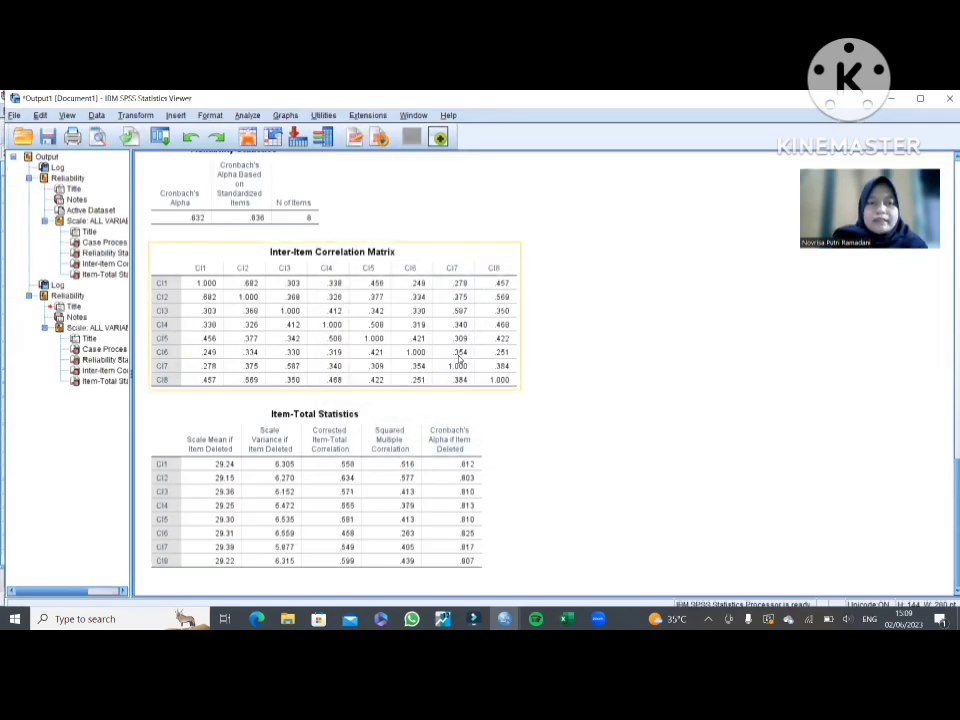
Examine the Case Processing Summary, Reliability Statistics, Inter-Item Correlation Matrix and Item-Total Statistics tables for CI1 to CI8
scroll(459, 358, "up", 15)
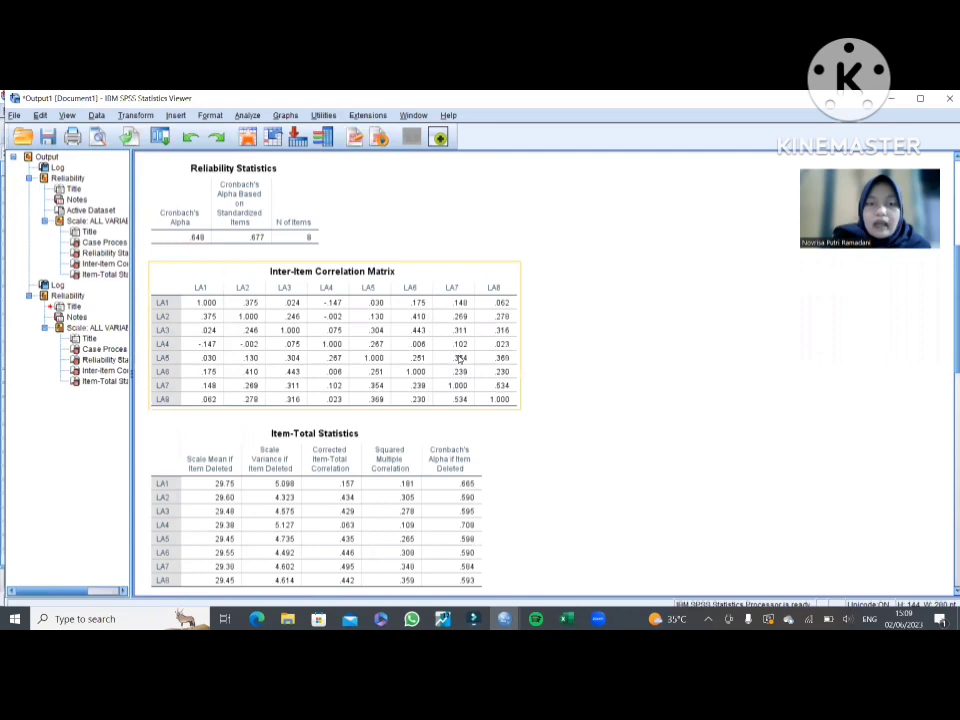
scroll(459, 358, "down", 15)
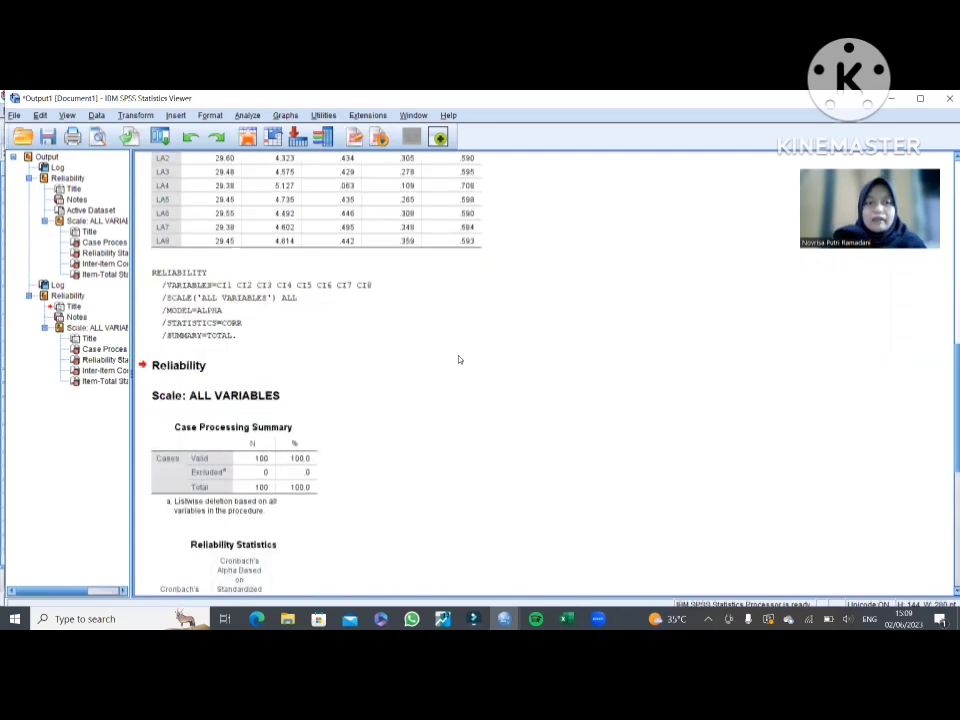
left_click(248, 518)
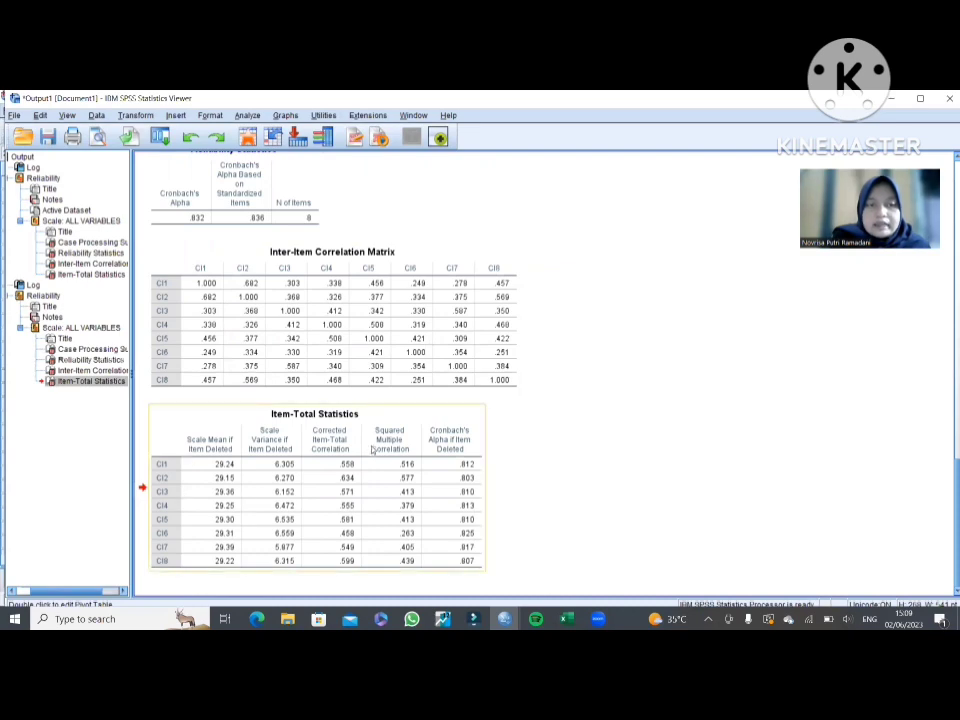
scroll(371, 450, "up", 8)
scroll(392, 217, "down", 3)
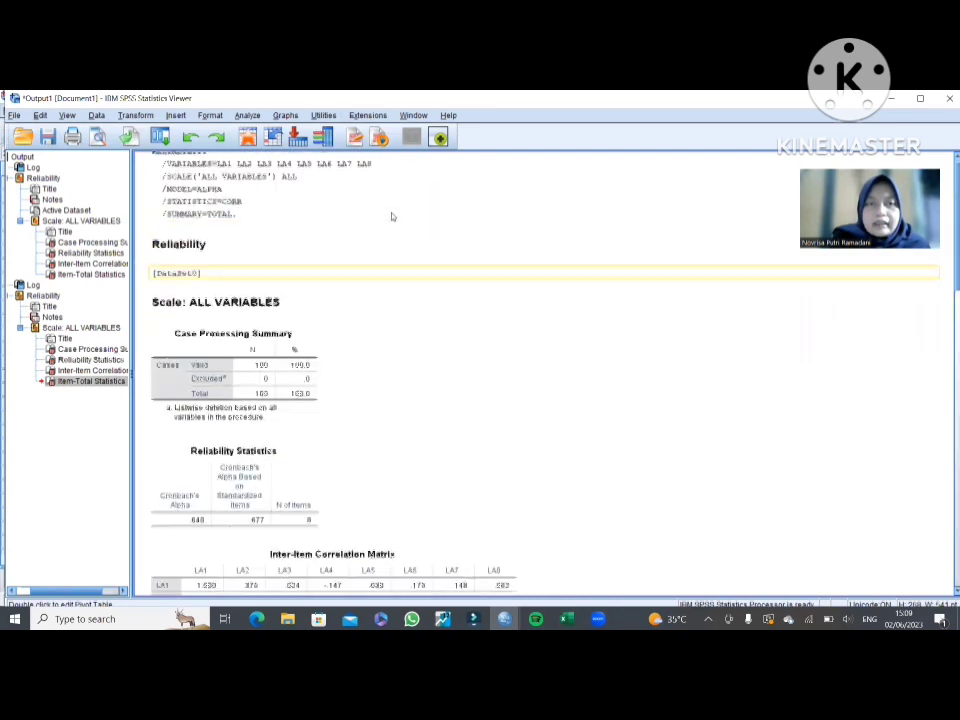
scroll(392, 216, "up", 4)
scroll(392, 216, "down", 10)
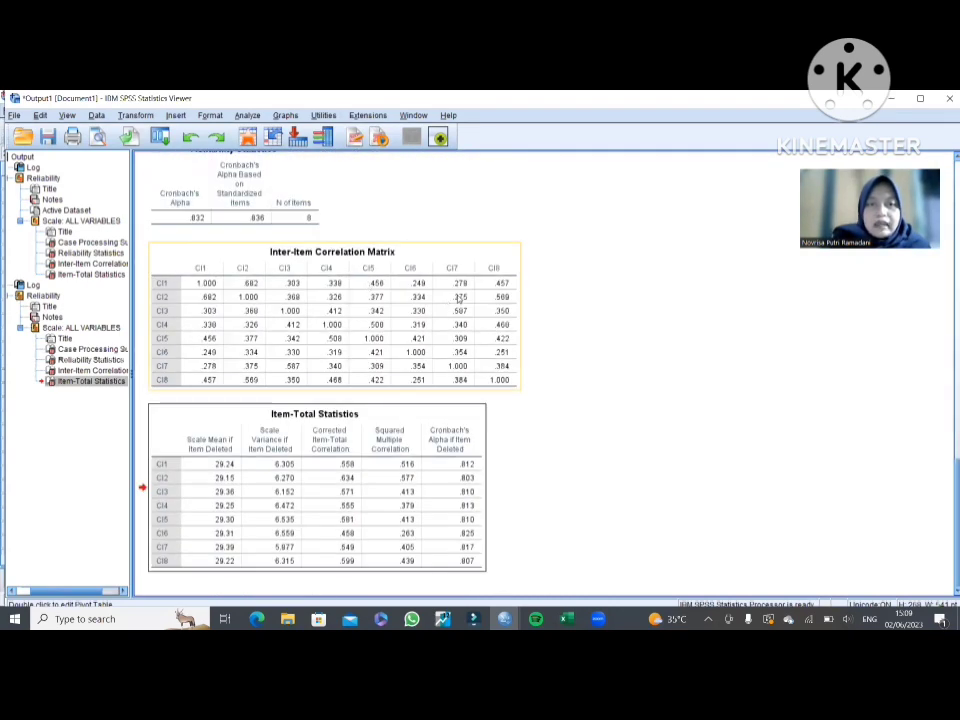
scroll(345, 224, "up", 2)
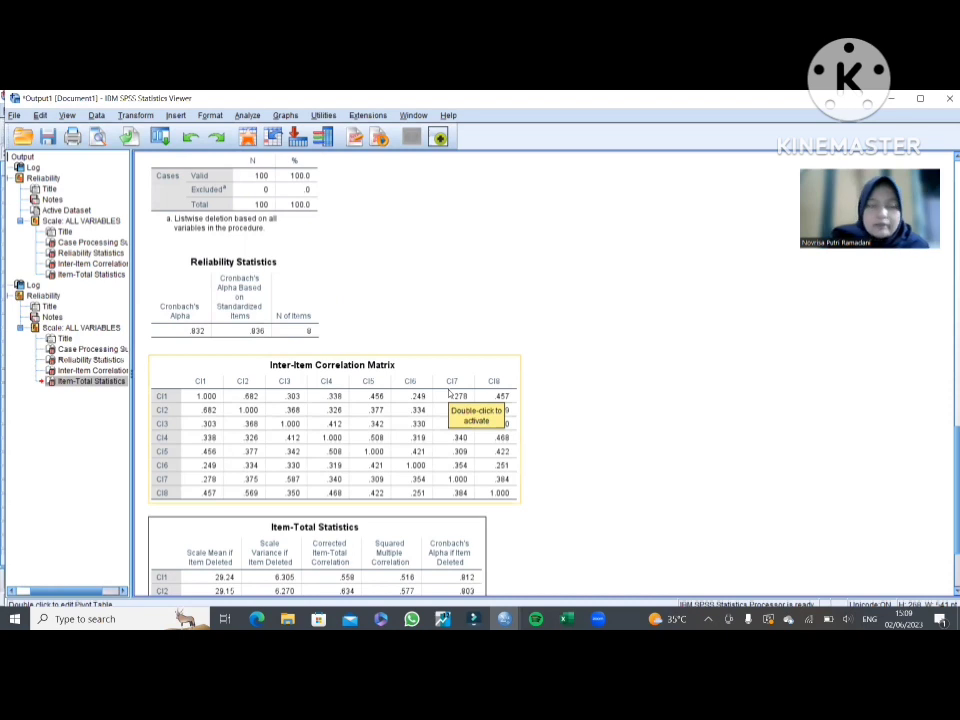
scroll(449, 393, "down", 3)
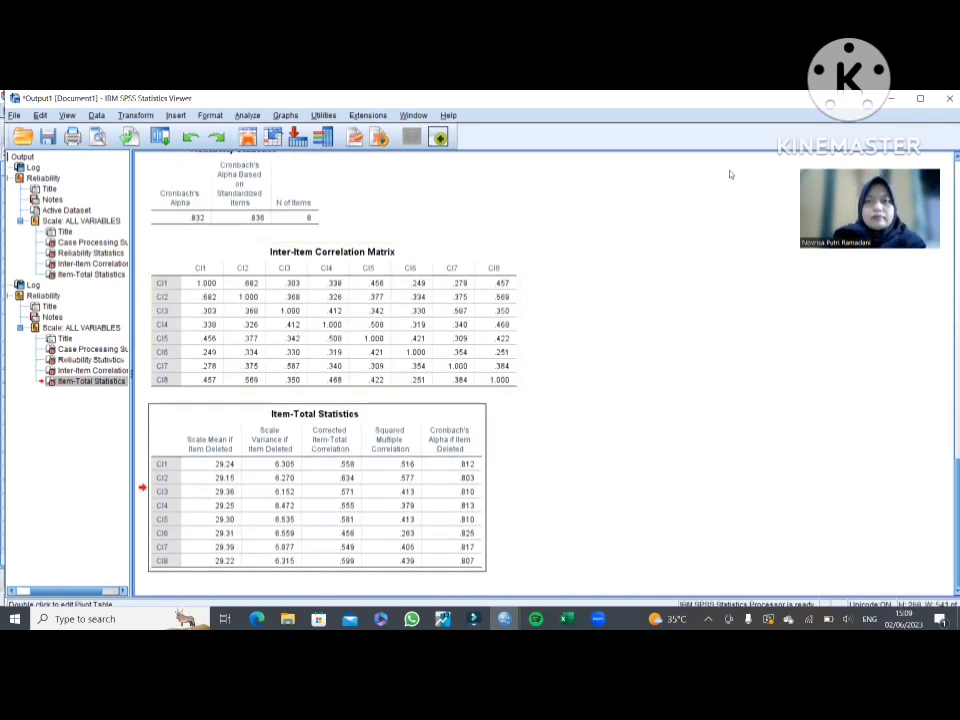
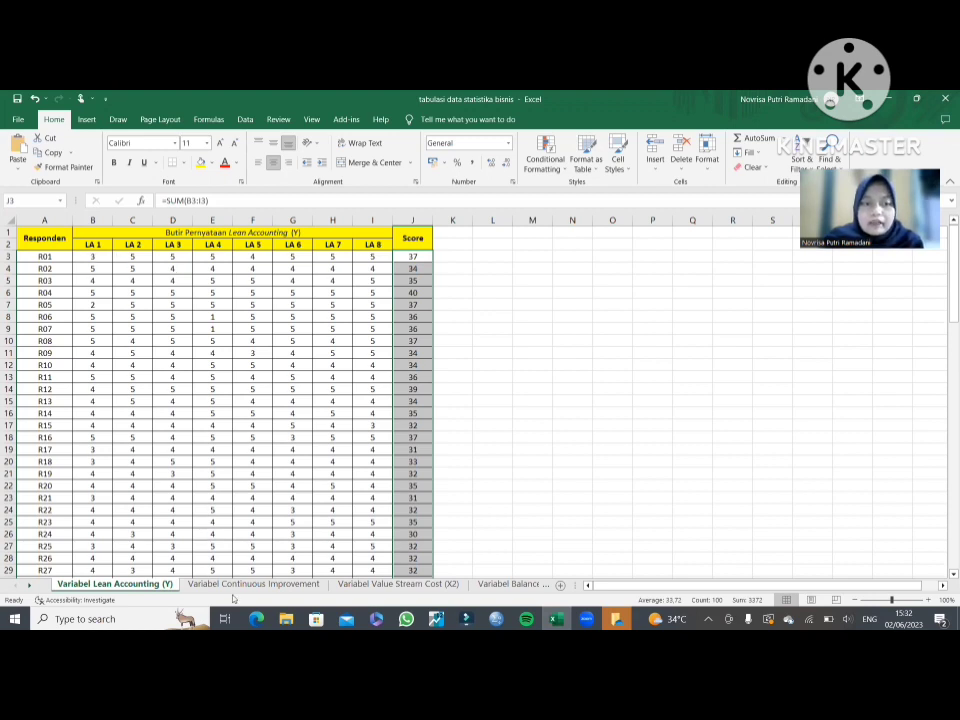
Review the item responses and Score columns on the Continuous Improvement, Value Stream Cost, Balance Score Card and Just In Time sheets in Excel
left_click(233, 586)
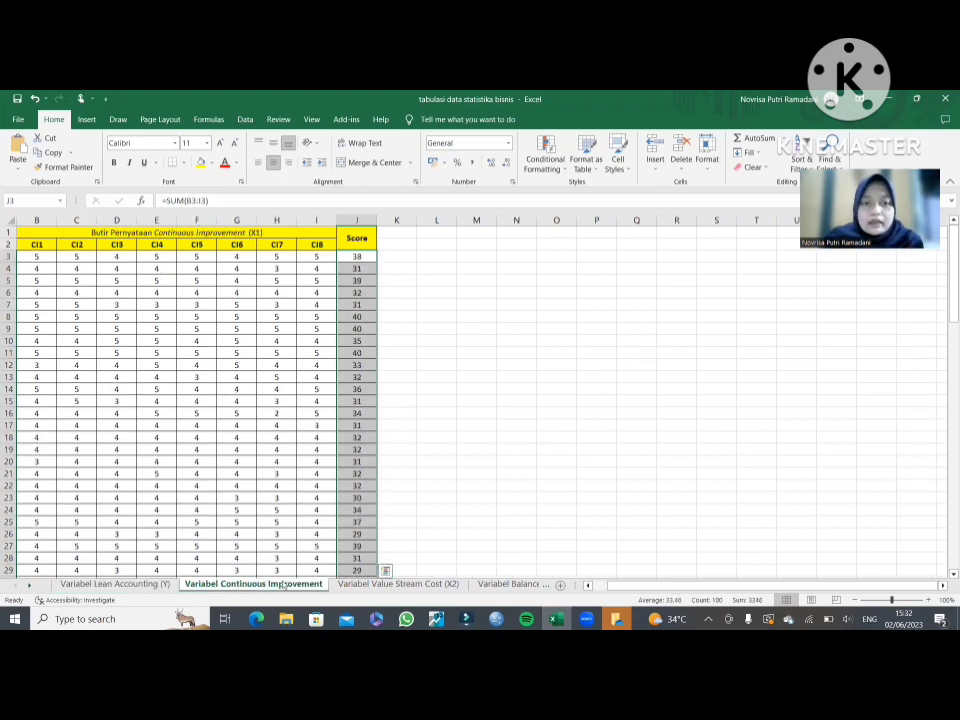
left_click(341, 586)
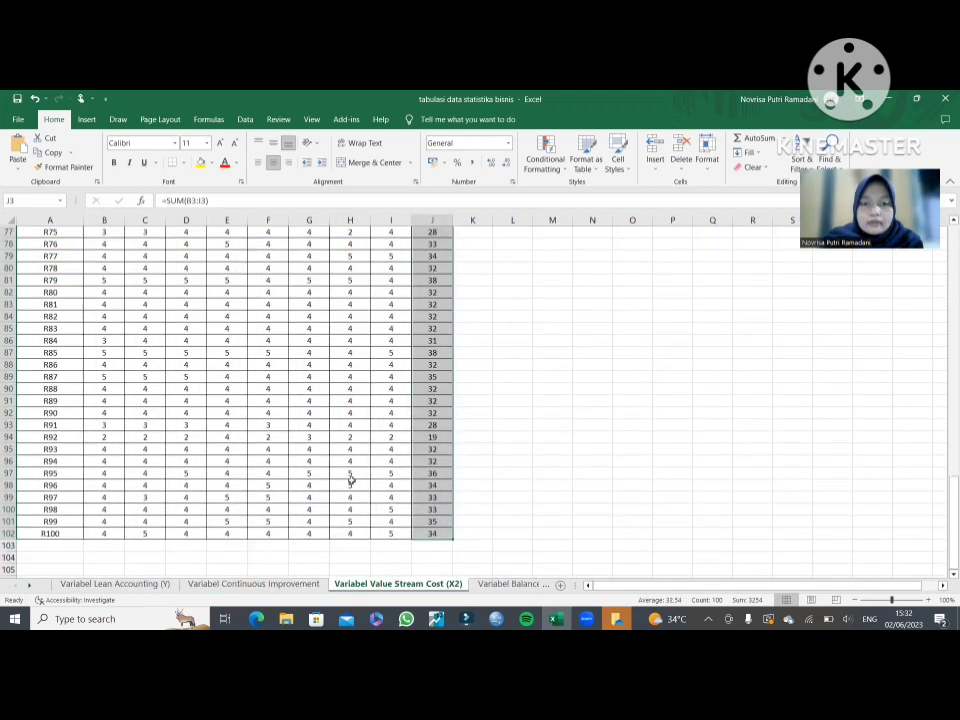
scroll(349, 484, "up", 20)
left_click(512, 584)
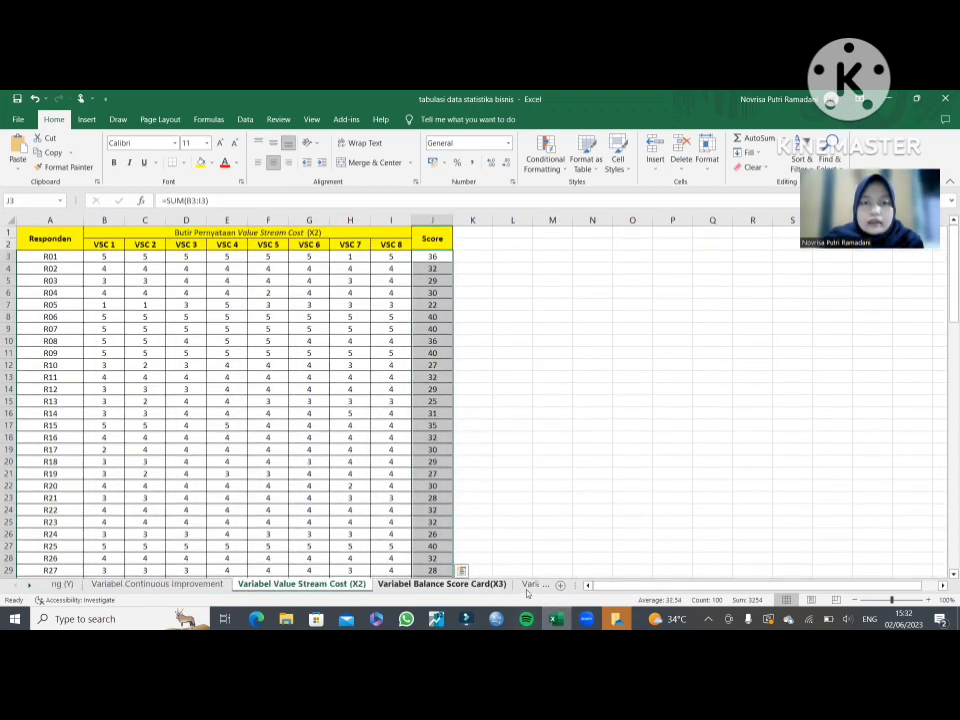
scroll(488, 343, "up", 13)
scroll(488, 343, "up", 11)
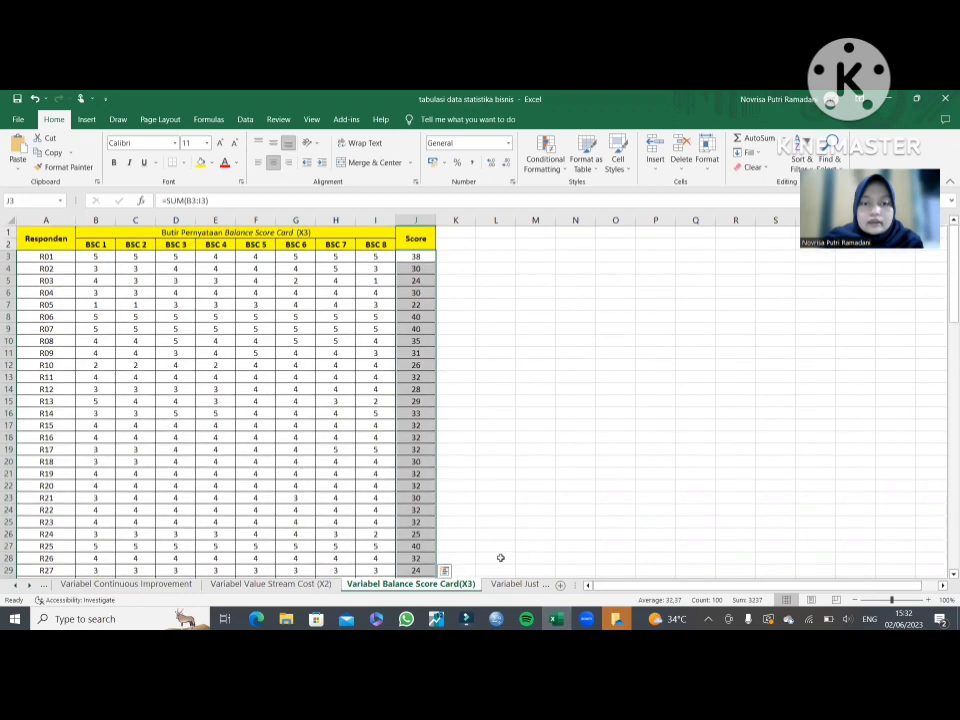
left_click(510, 584)
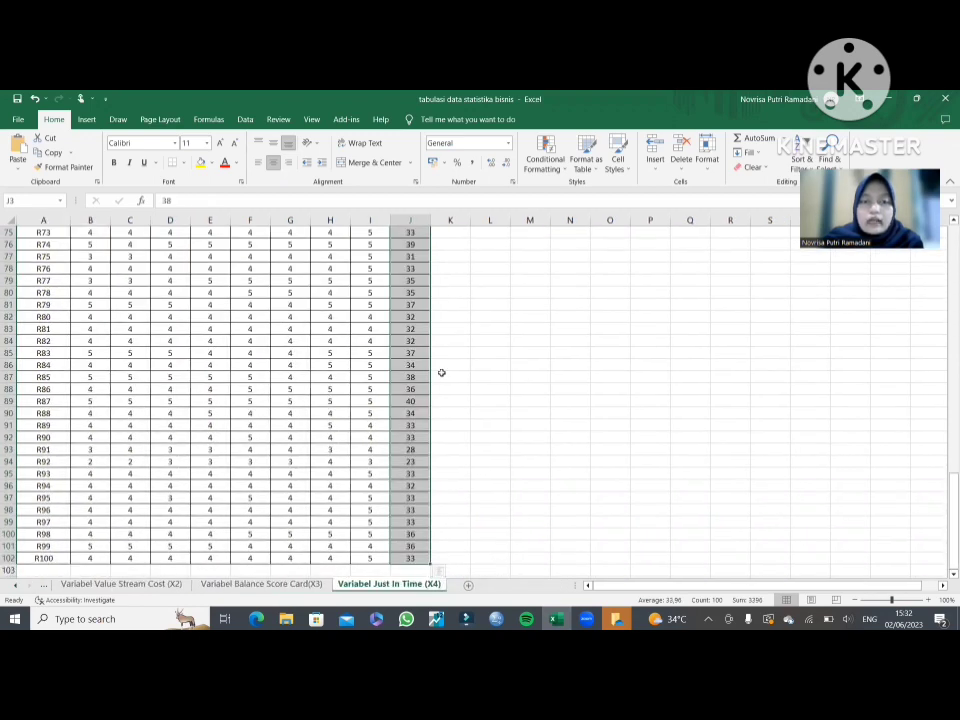
scroll(441, 372, "up", 8)
scroll(441, 372, "up", 16)
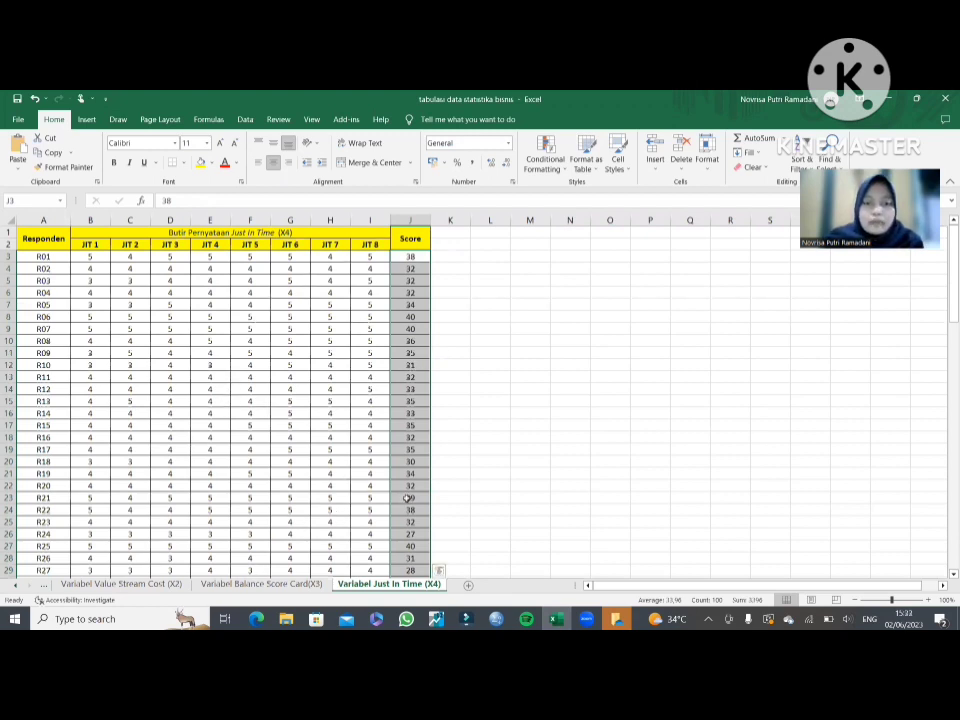
Go back through the Balance Score Card and Value Stream Cost sheets to the Lean Accounting (Y) sheet
key("ctrl+Page_Up")
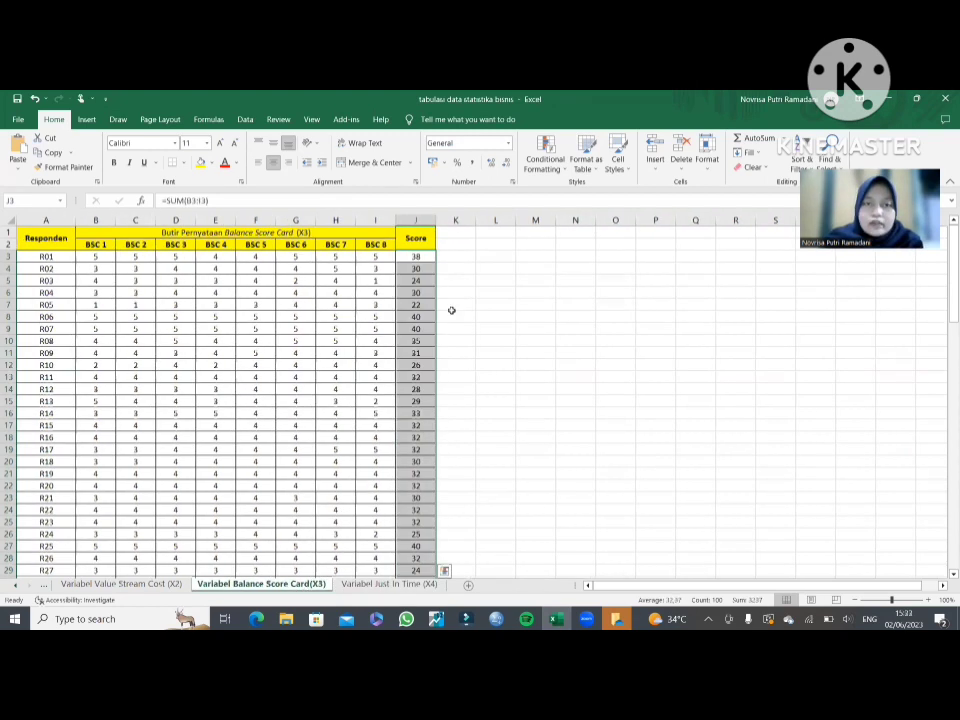
left_click(126, 585)
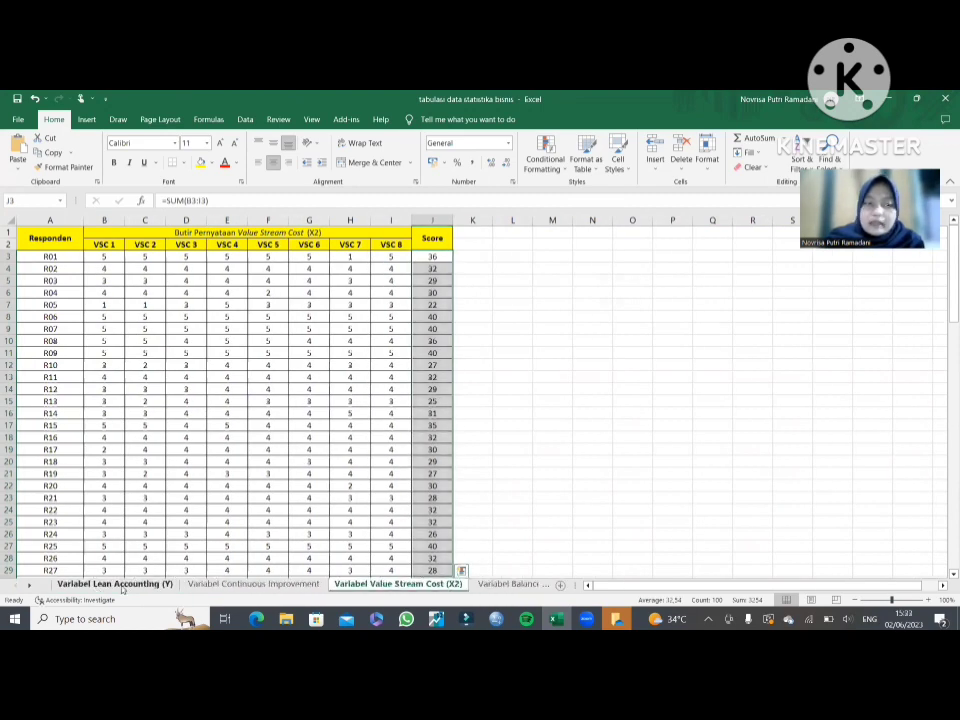
left_click(127, 586)
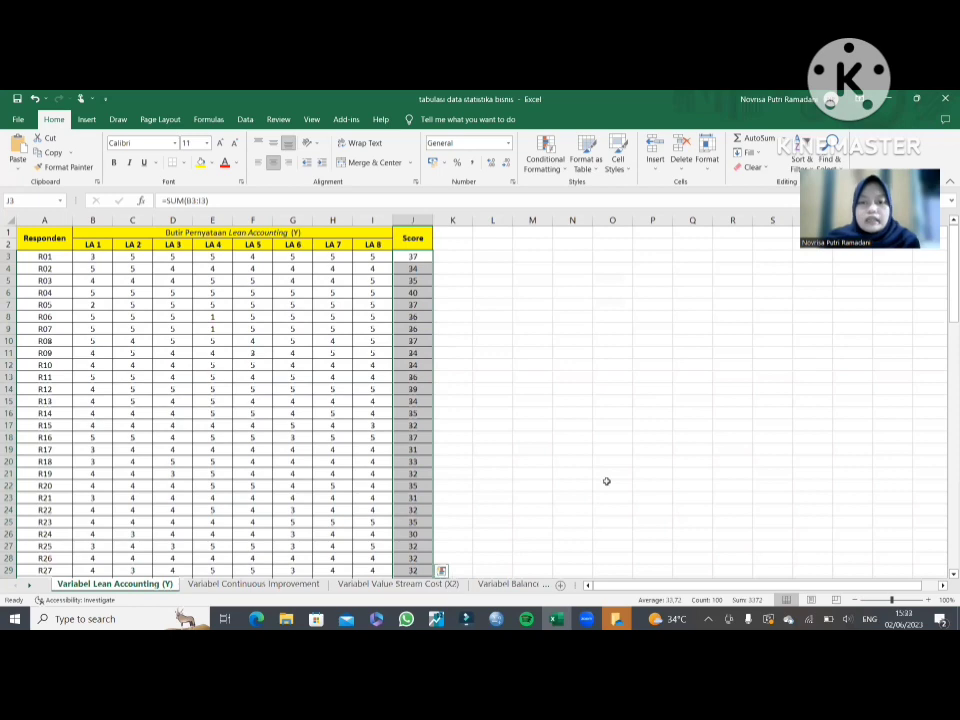
Switch to the SPSS dataset and review the definitions and data of the variables Y, X1, X2, X3 and X4
mouse_move(496, 619)
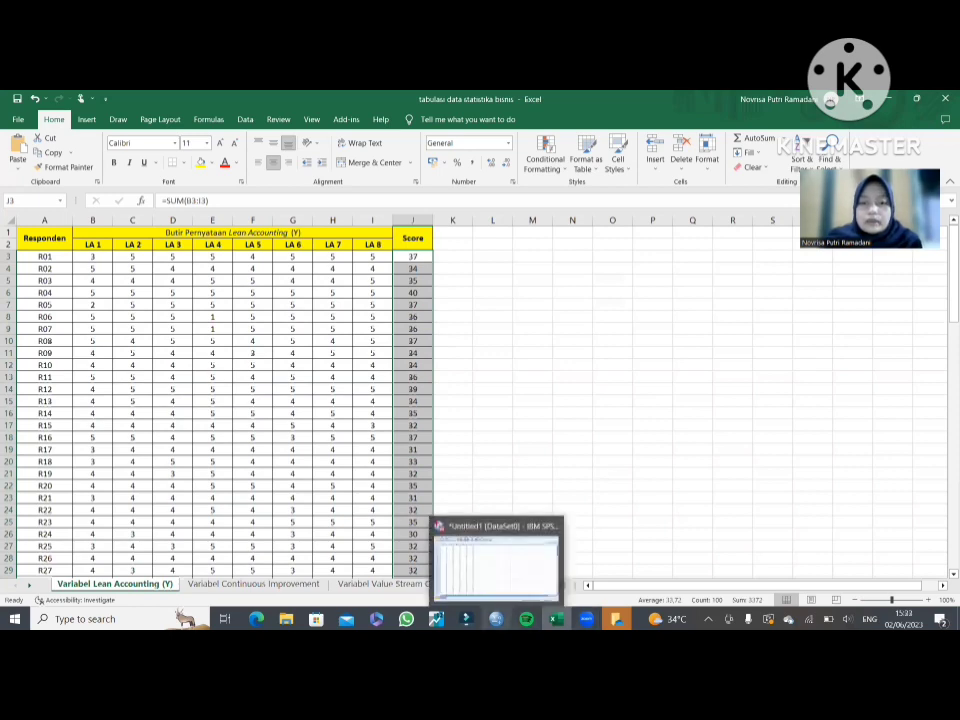
left_click(496, 562)
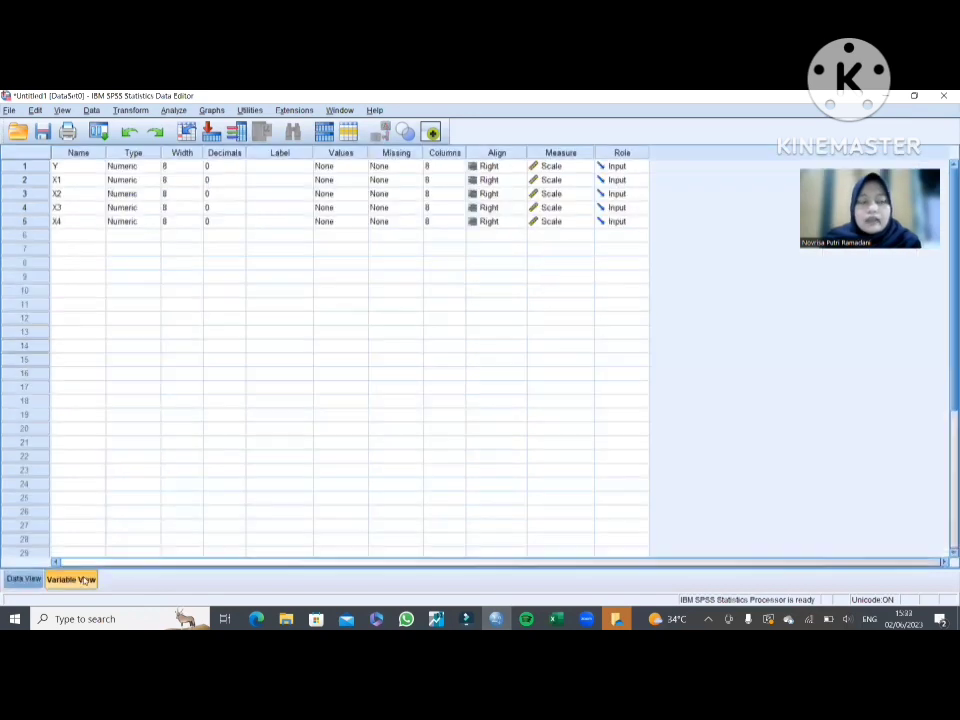
left_click(80, 579)
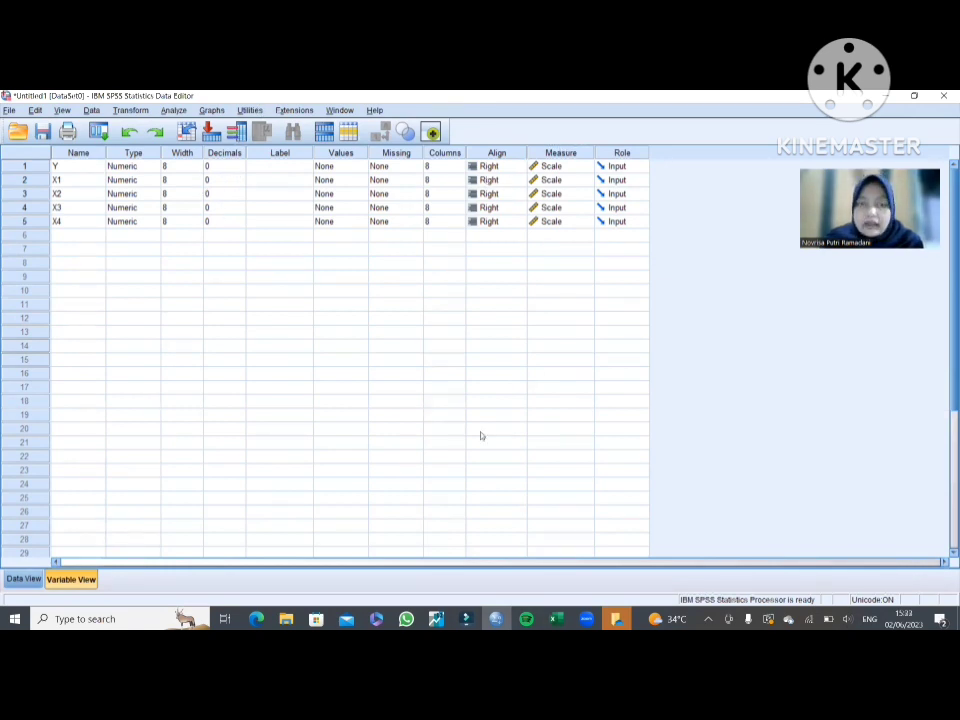
left_click(22, 579)
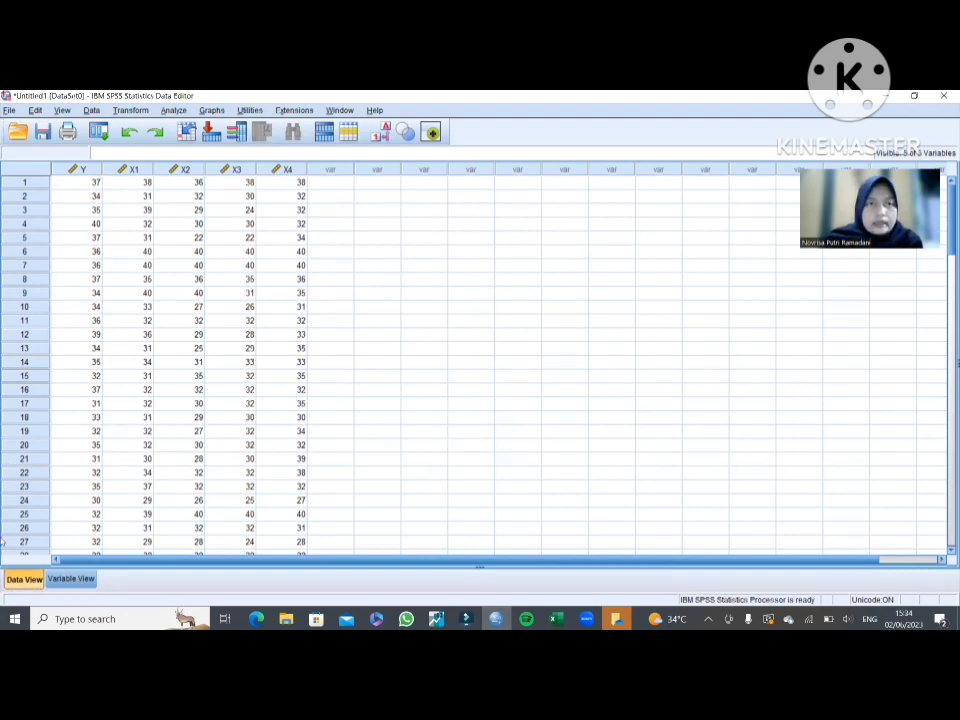
Start a Linear Regression analysis and assign Y as the dependent variable
left_click(170, 110)
mouse_move(234, 250)
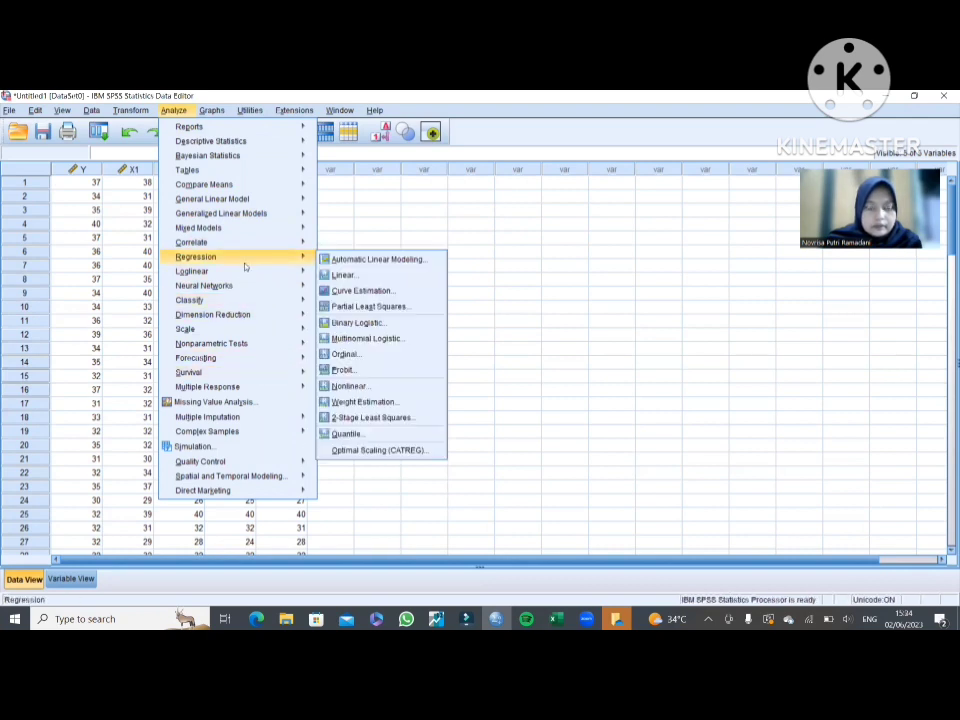
left_click(343, 274)
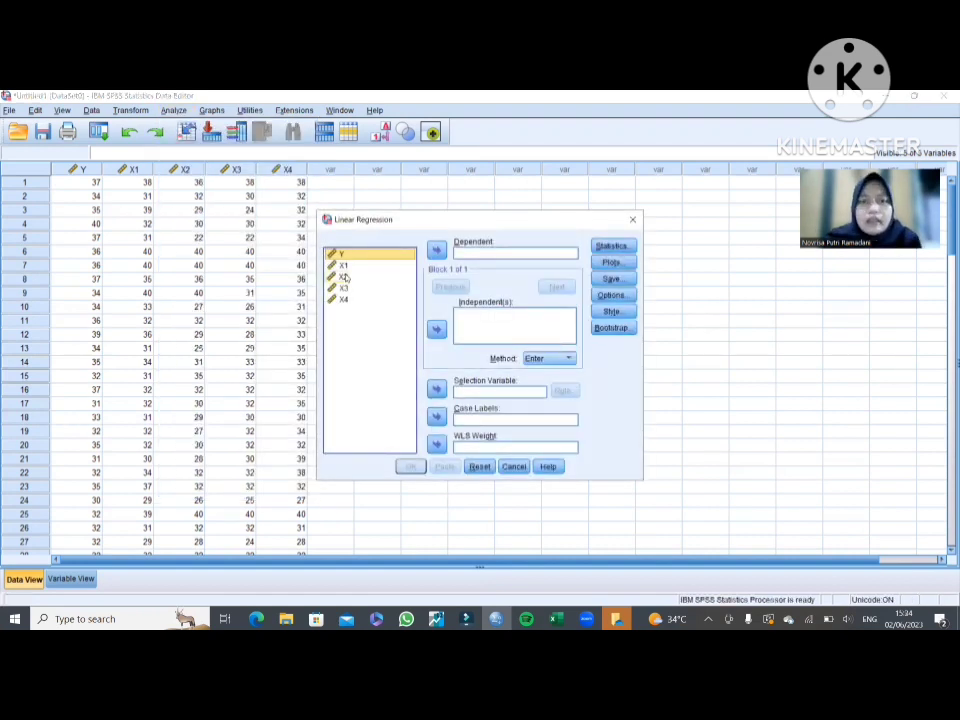
left_click_drag(359, 259, 468, 253)
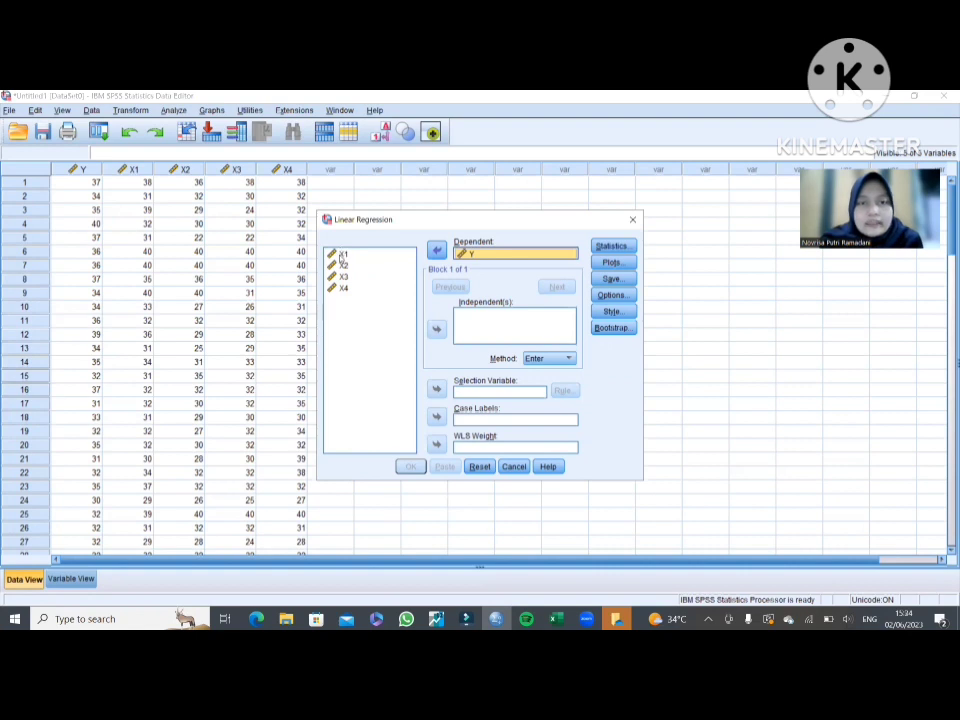
Add X1, X2, X3 and X4 in that order as the independent variables of the regression
left_click_drag(340, 254, 465, 309)
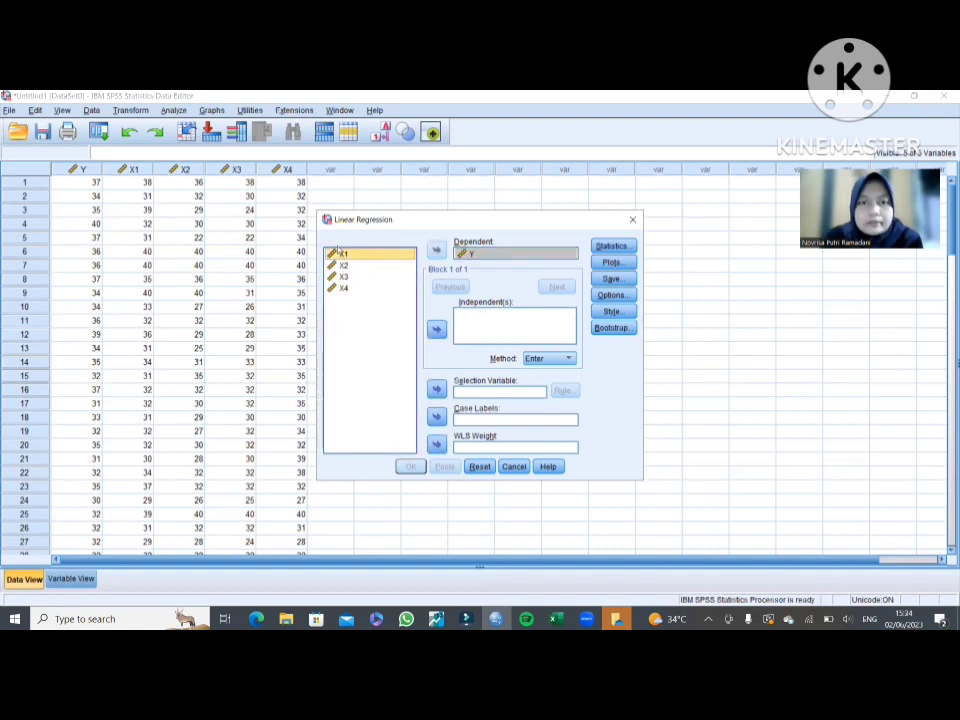
left_click_drag(344, 266, 475, 317)
left_click_drag(364, 254, 486, 315)
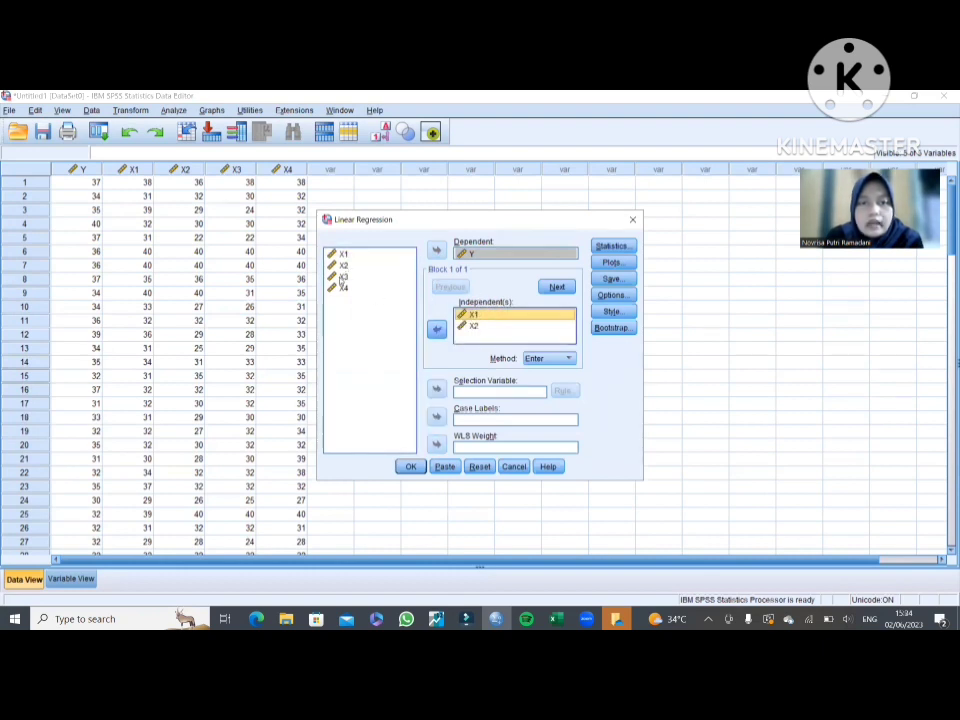
left_click_drag(343, 278, 474, 336)
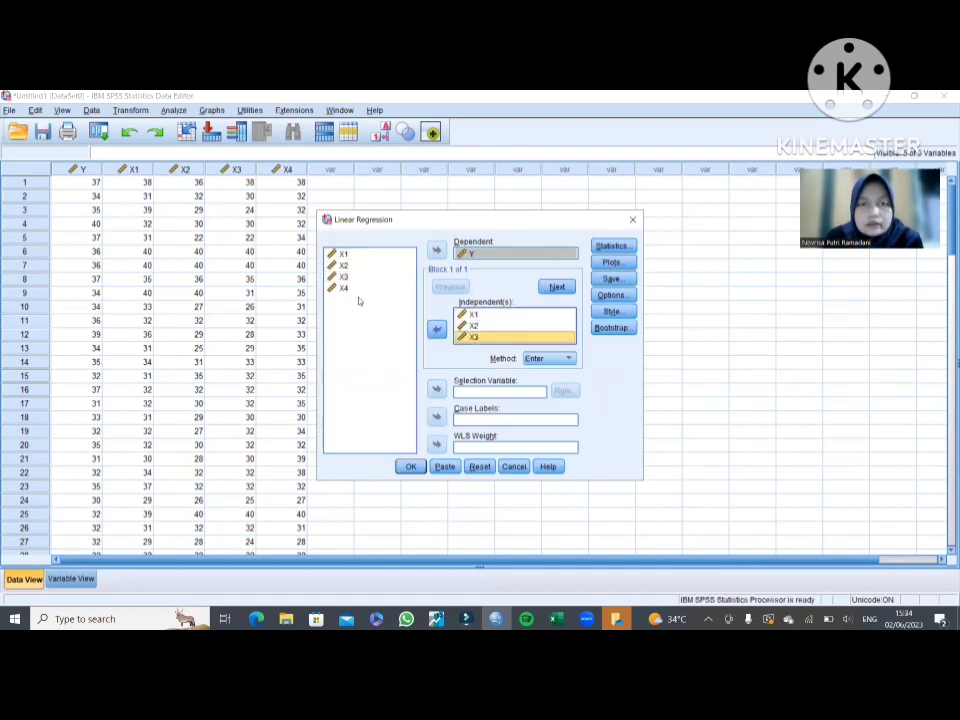
left_click_drag(370, 288, 476, 338)
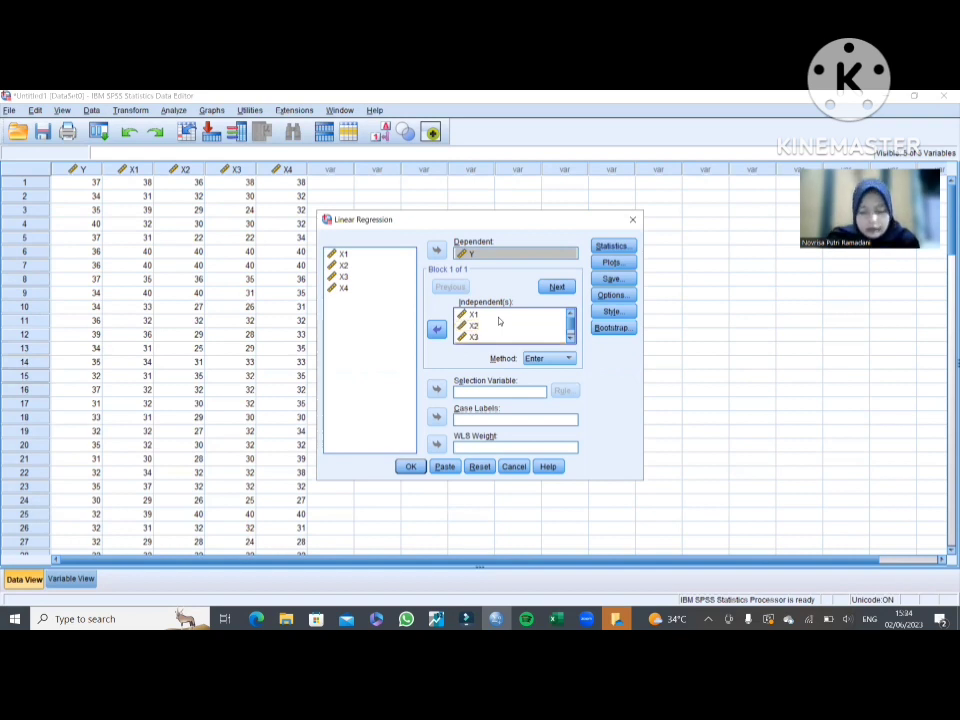
Request a regression scatterplot with *SRESID as Y and *ZPRED as X, plus the histogram and normal probability plot of standardized residuals
left_click(612, 263)
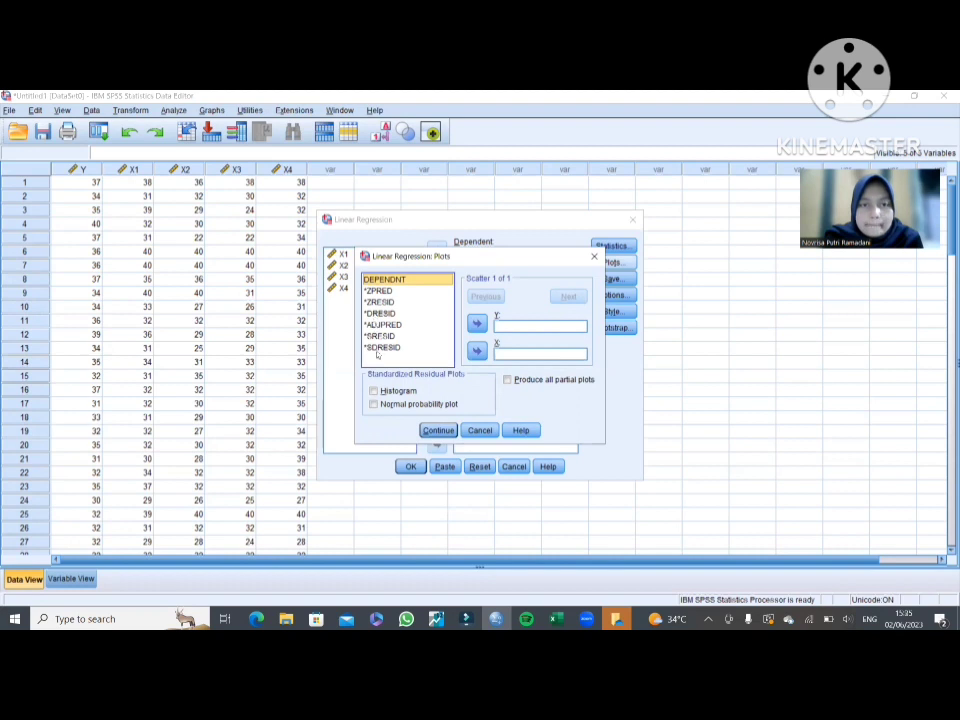
left_click_drag(380, 336, 545, 327)
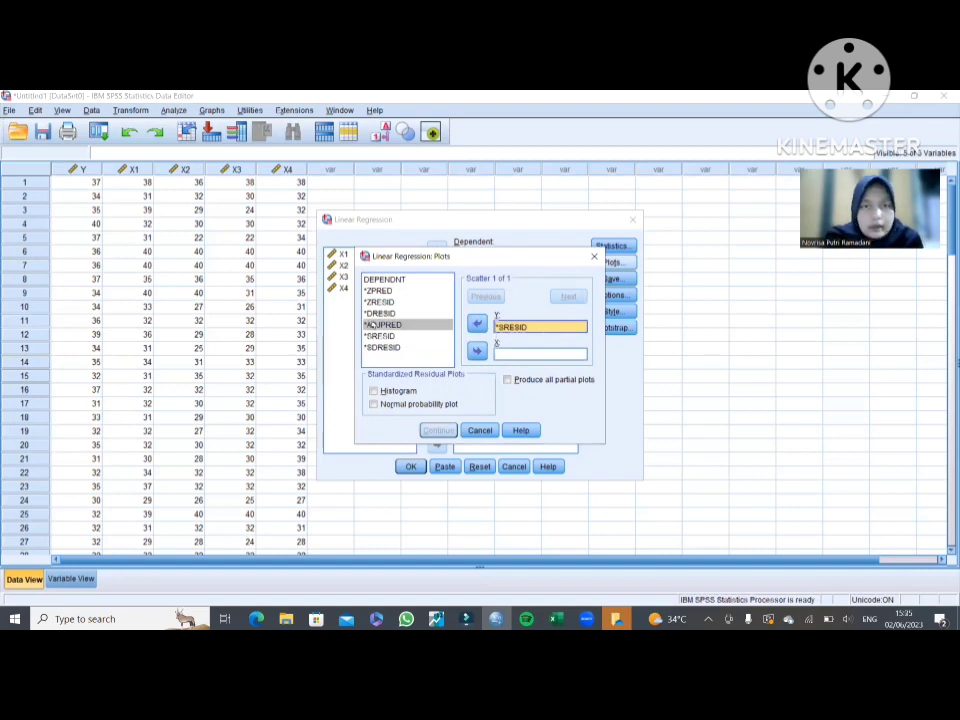
left_click_drag(376, 291, 530, 352)
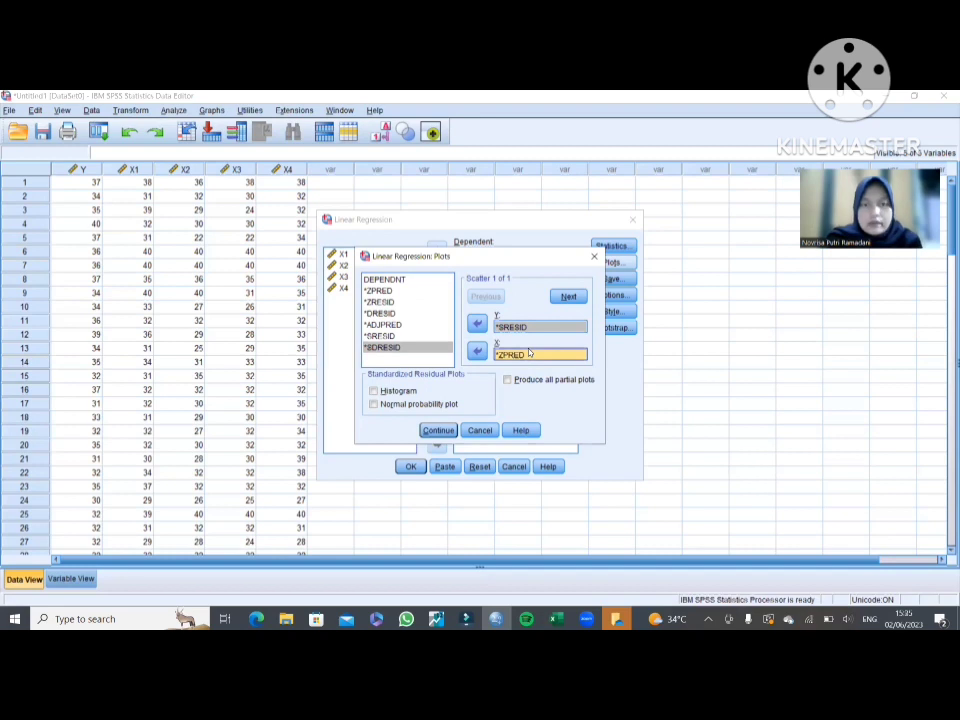
left_click(398, 391)
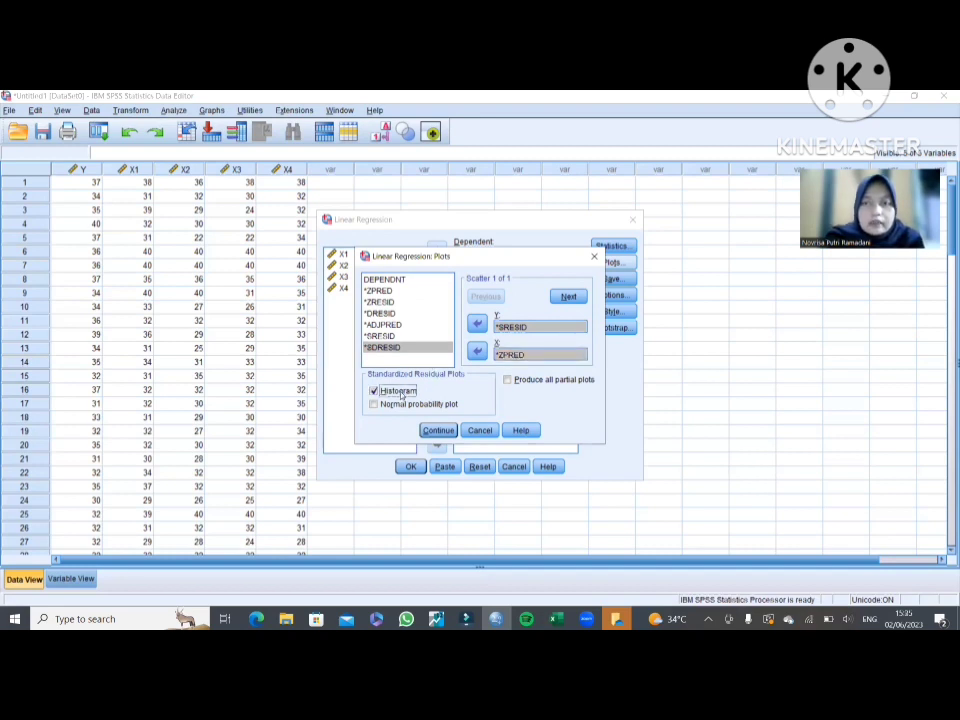
left_click(401, 404)
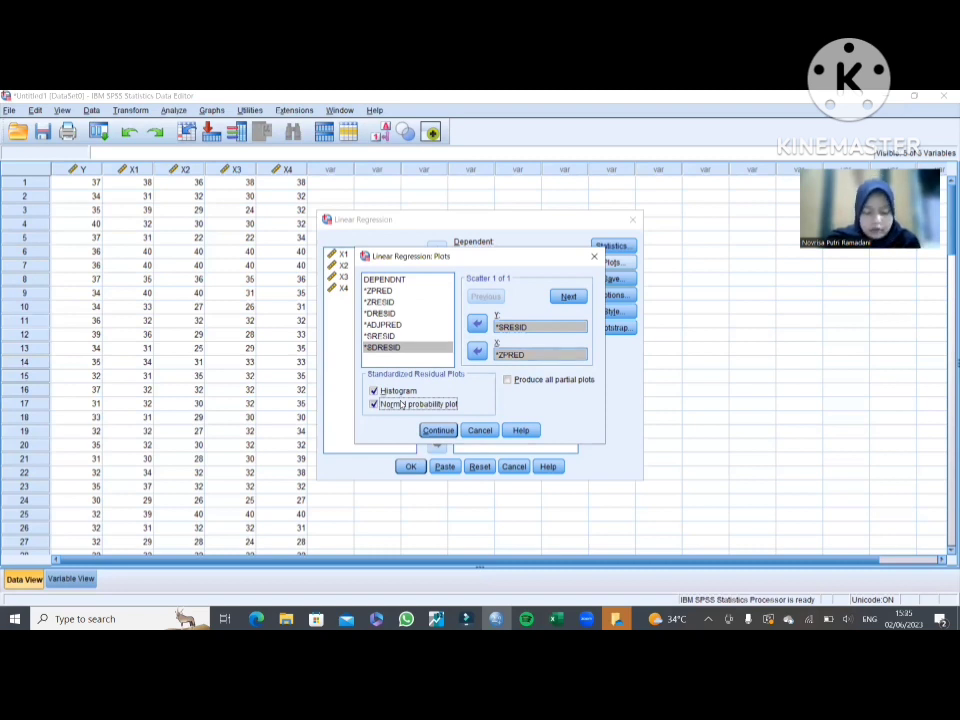
left_click(437, 431)
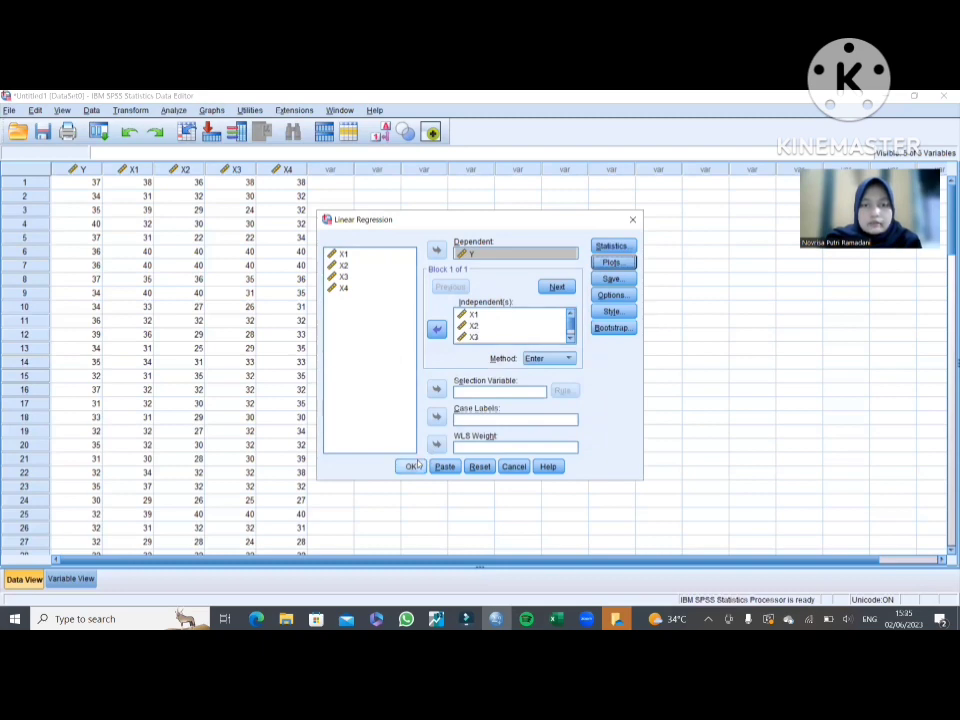
Run the linear regression and review the histogram and normal P-P plot of the standardized residuals in the output
left_click(418, 464)
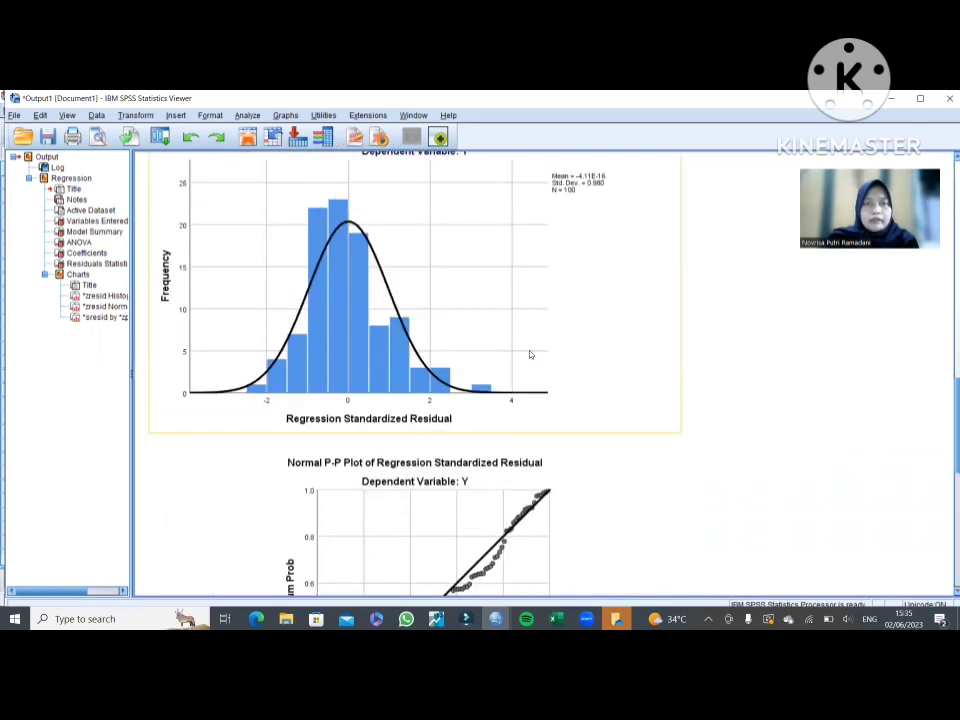
scroll(531, 355, "up", 1)
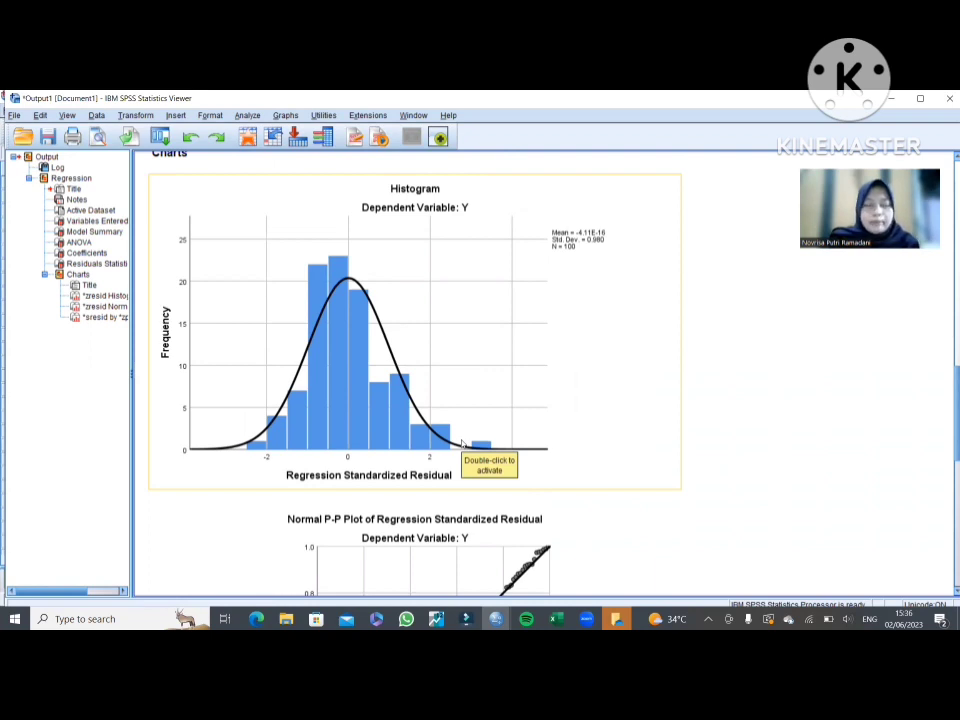
scroll(490, 380, "down", 8)
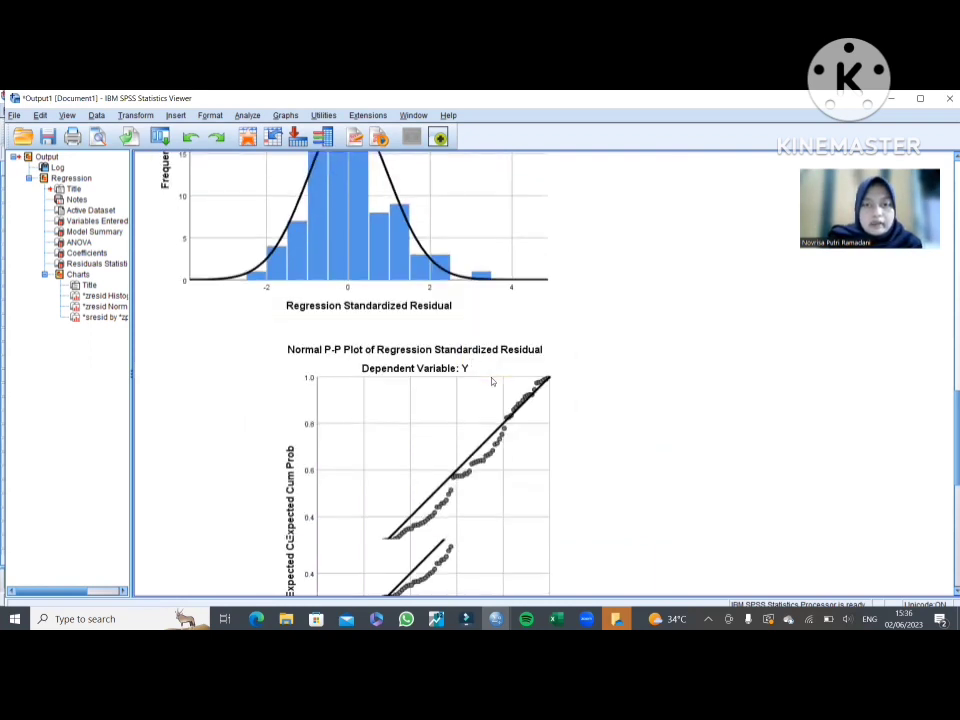
scroll(491, 381, "up", 3)
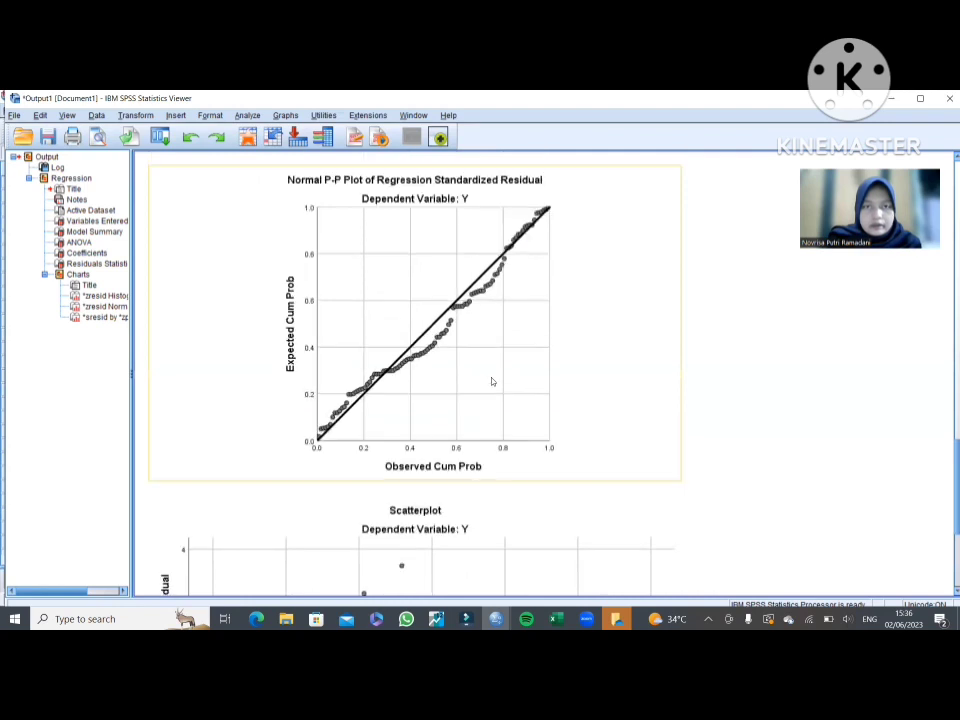
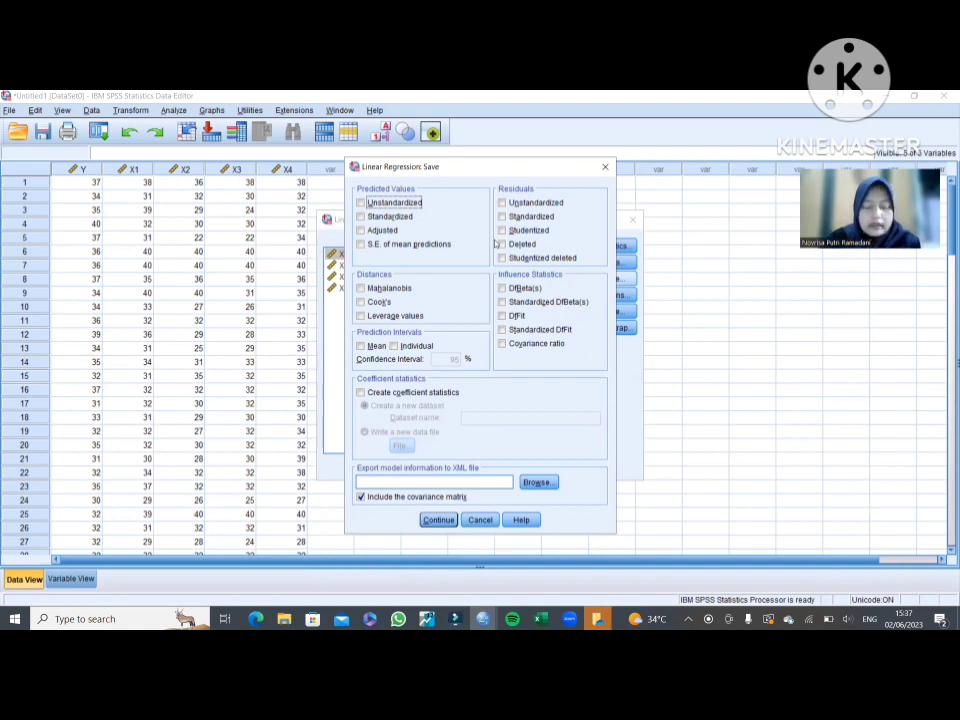
Rerun the regression with unstandardized residuals saved as a new variable and return to the dataset
left_click(529, 204)
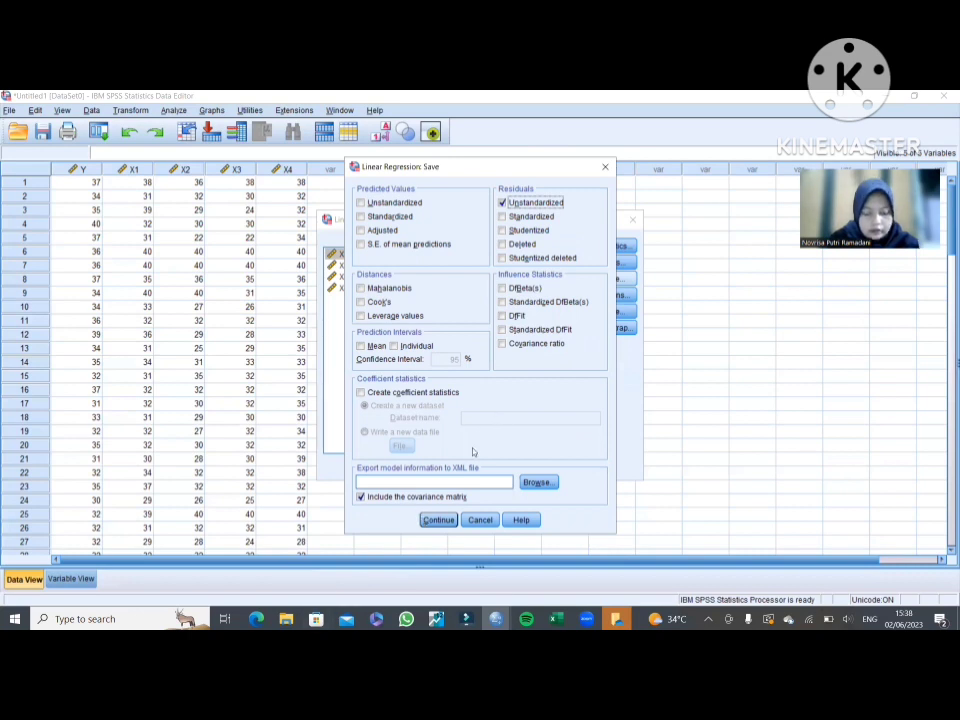
left_click(445, 521)
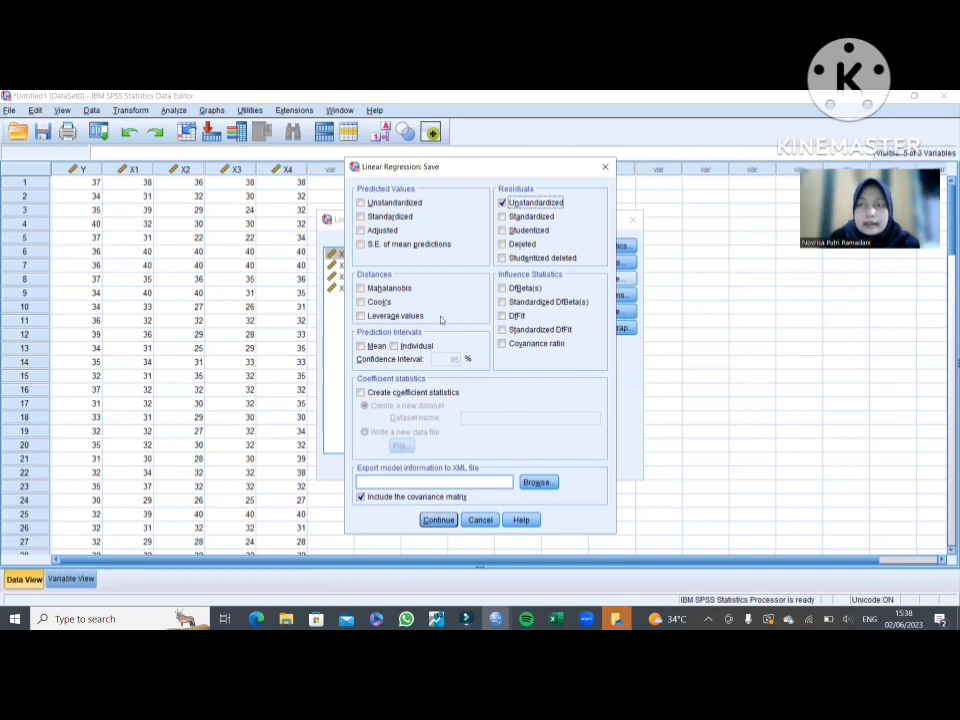
left_click(435, 521)
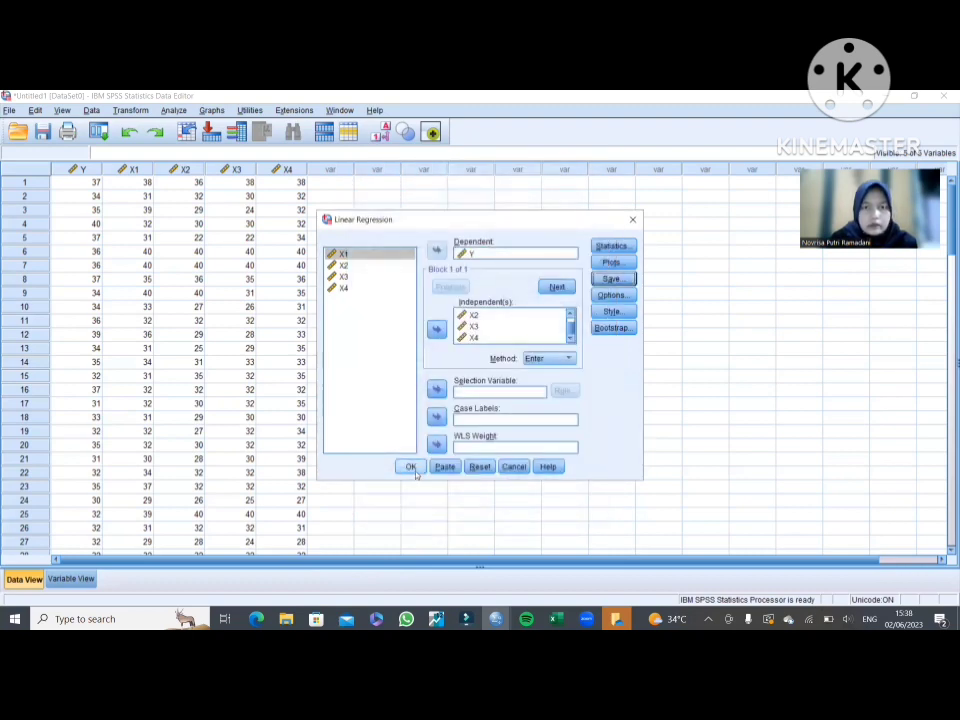
left_click(410, 467)
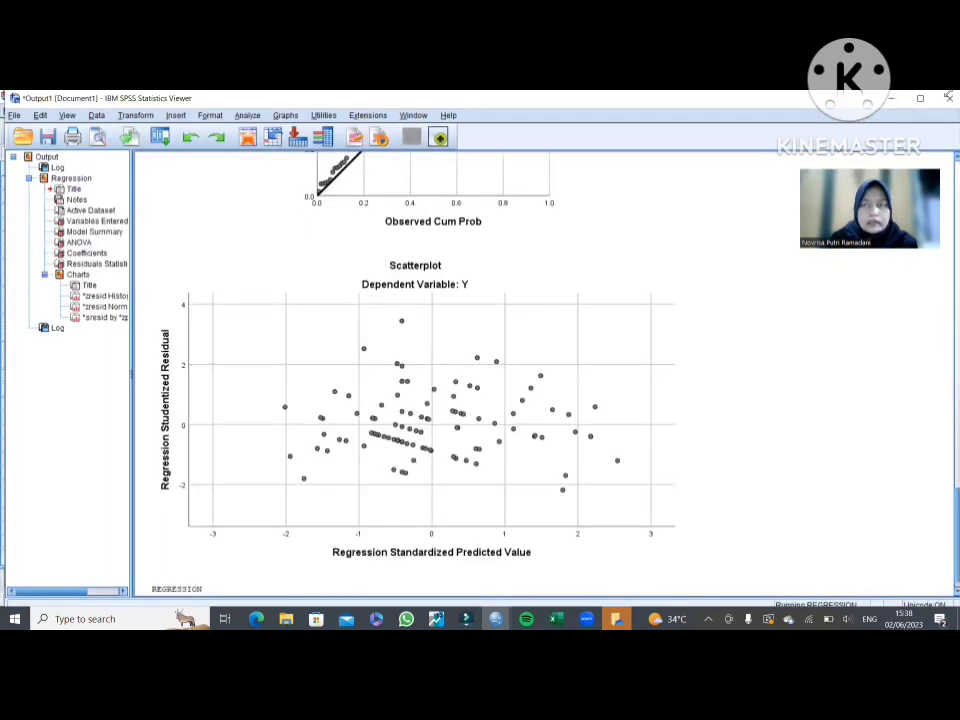
left_click(893, 99)
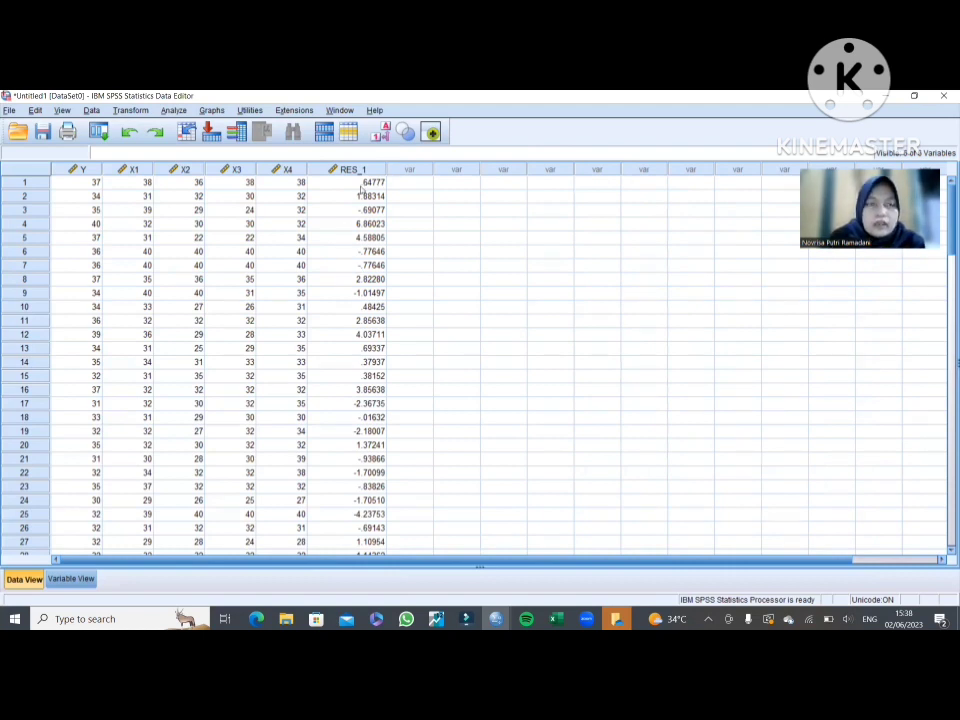
Run a legacy one-sample Kolmogorov-Smirnov test of the unstandardized residuals against the normal distribution and review its result table
left_click(174, 110)
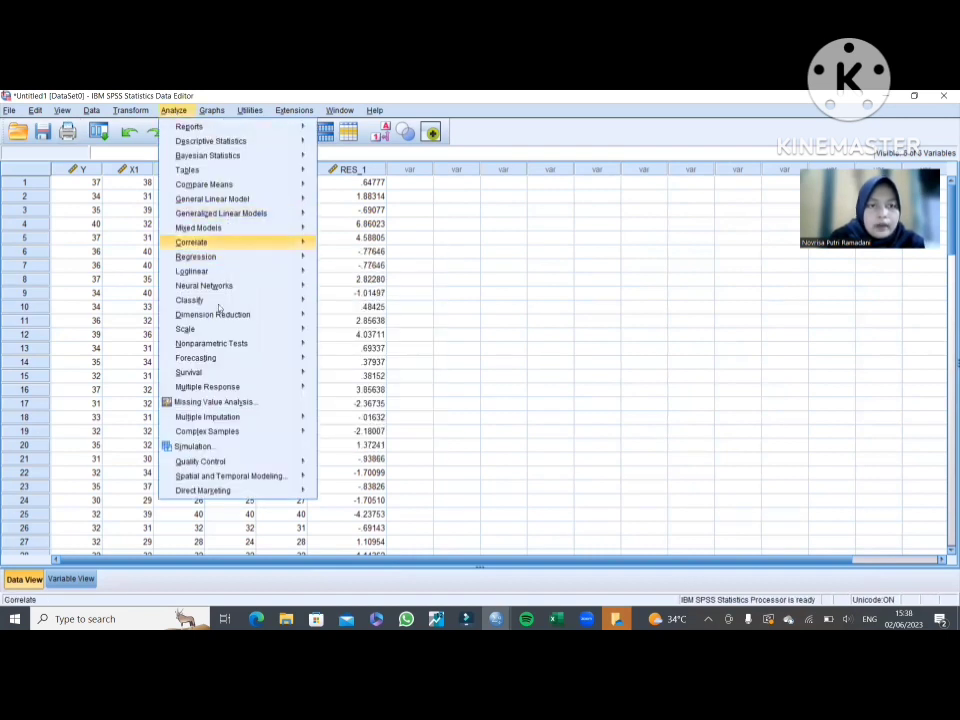
mouse_move(215, 331)
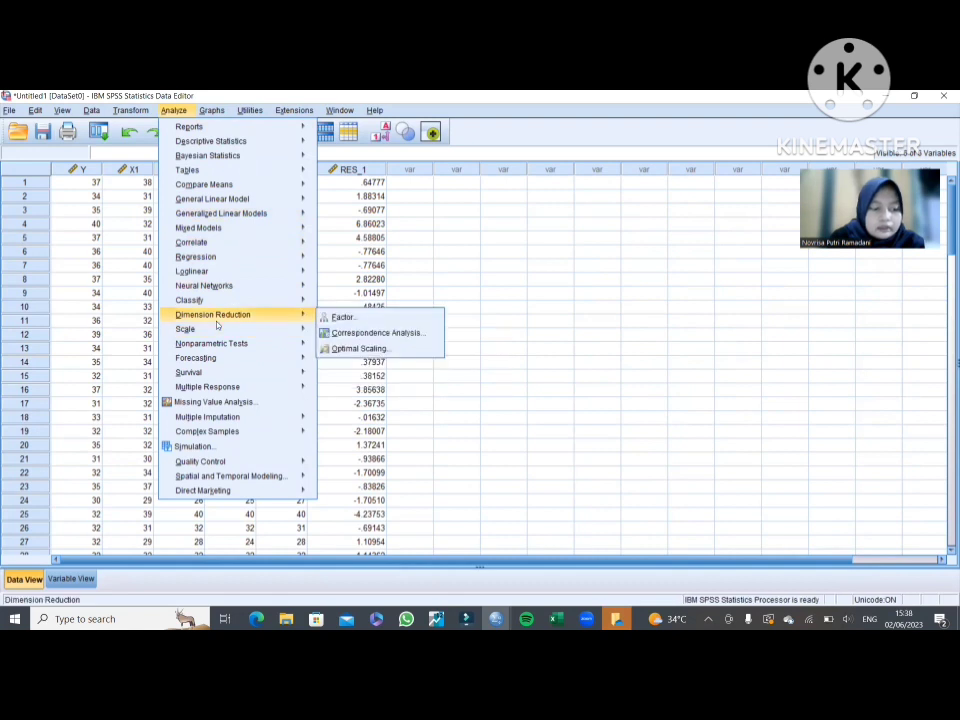
mouse_move(300, 344)
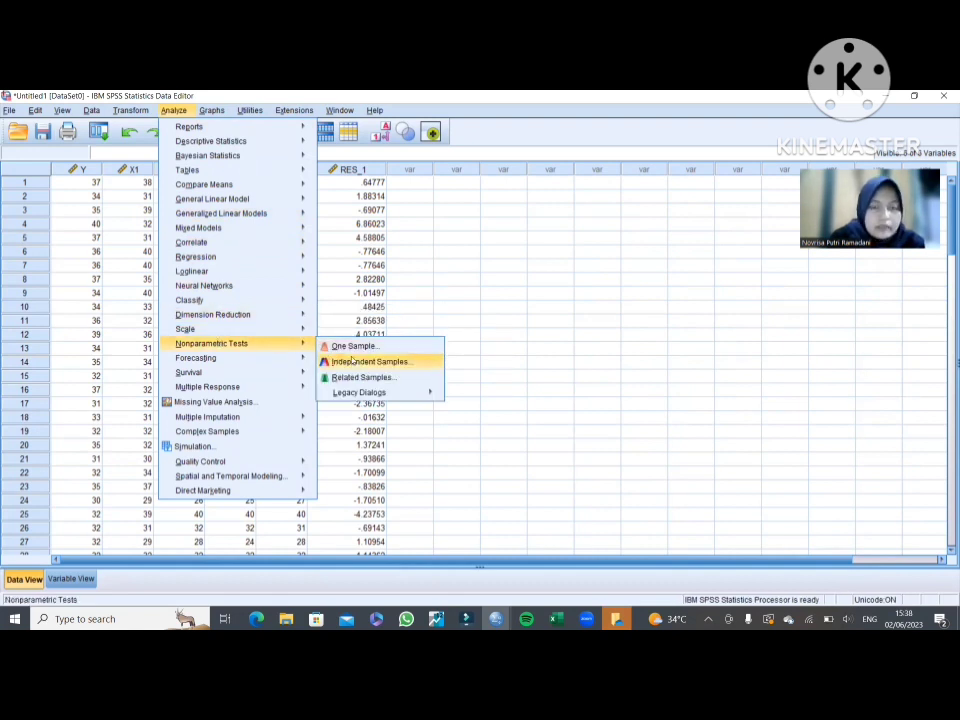
mouse_move(371, 395)
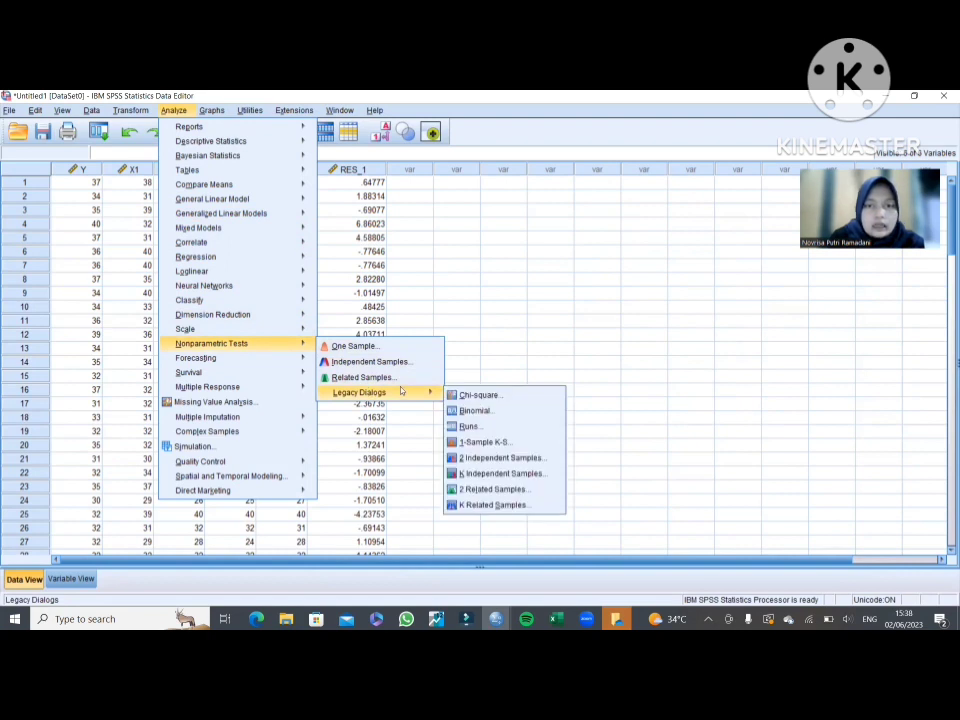
left_click(481, 443)
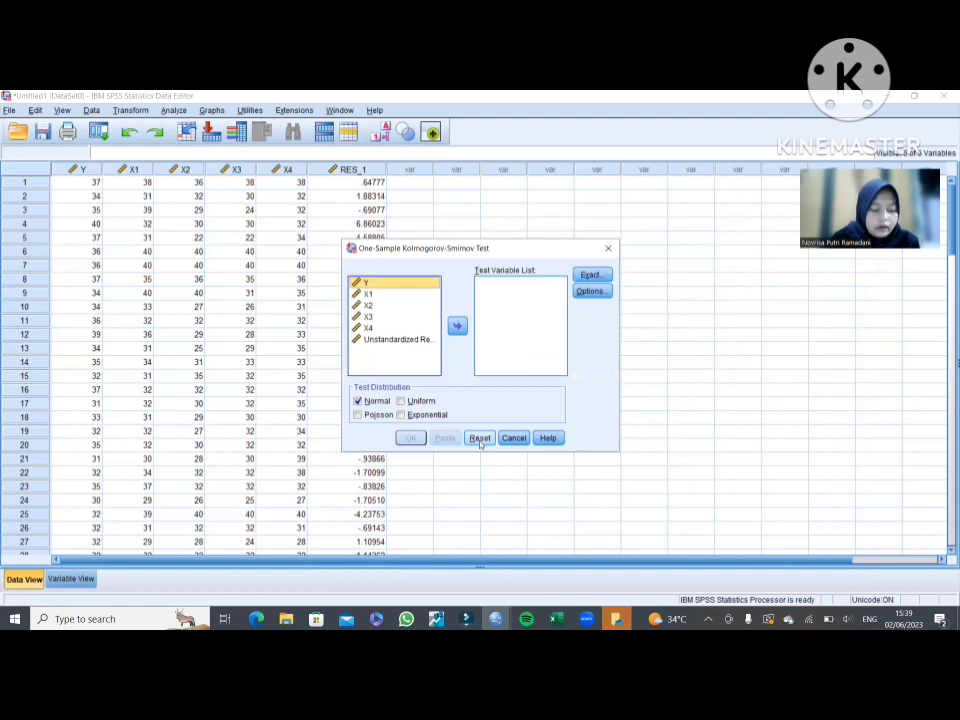
left_click(410, 340)
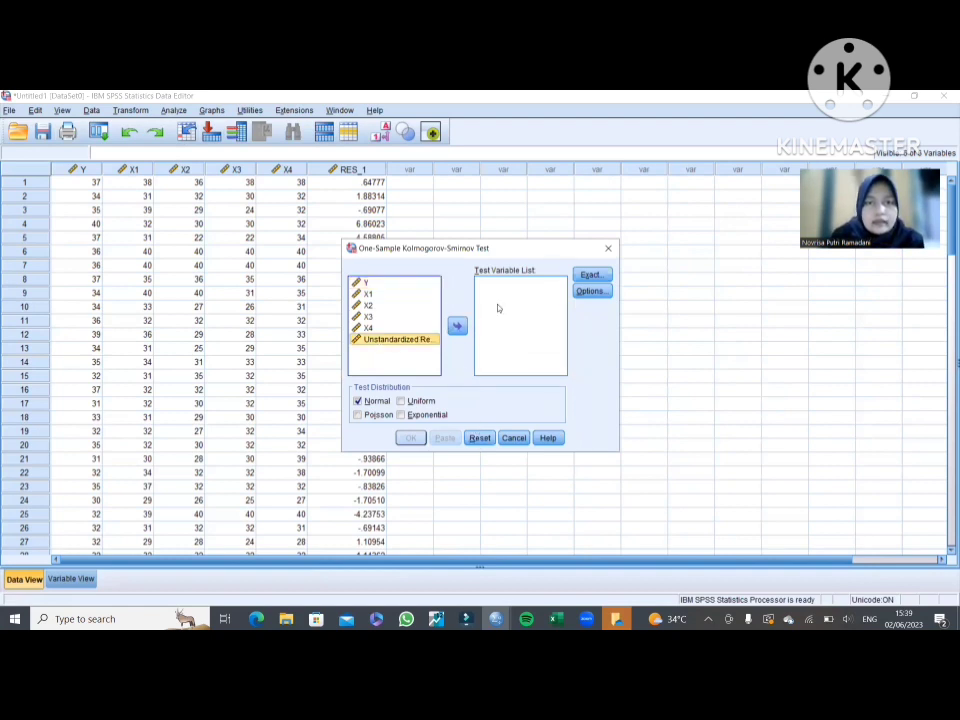
left_click_drag(412, 342, 506, 306)
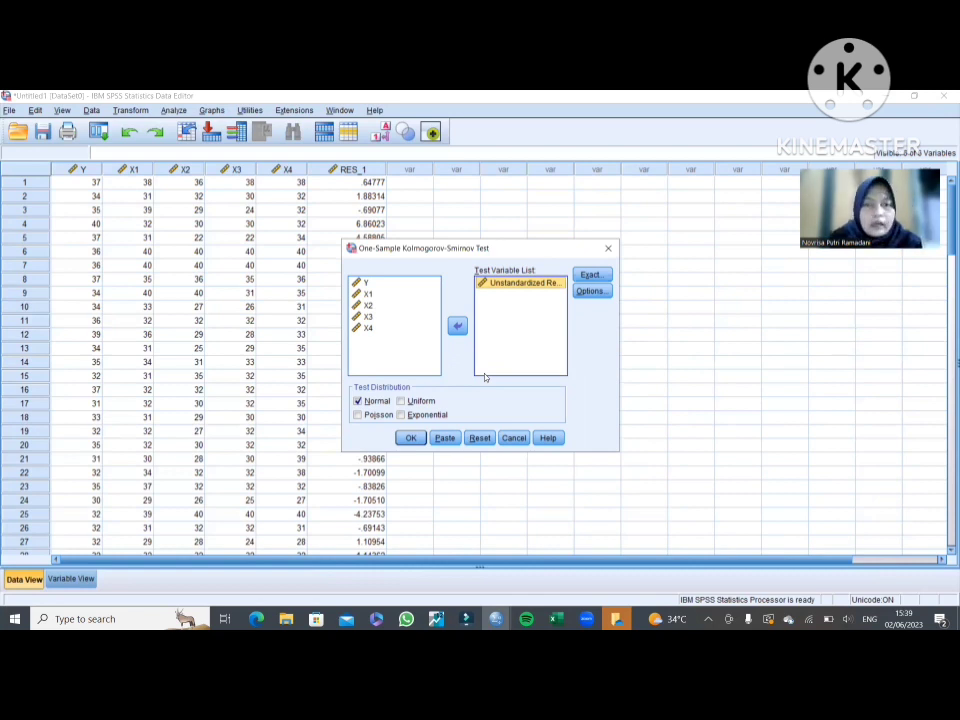
left_click(413, 439)
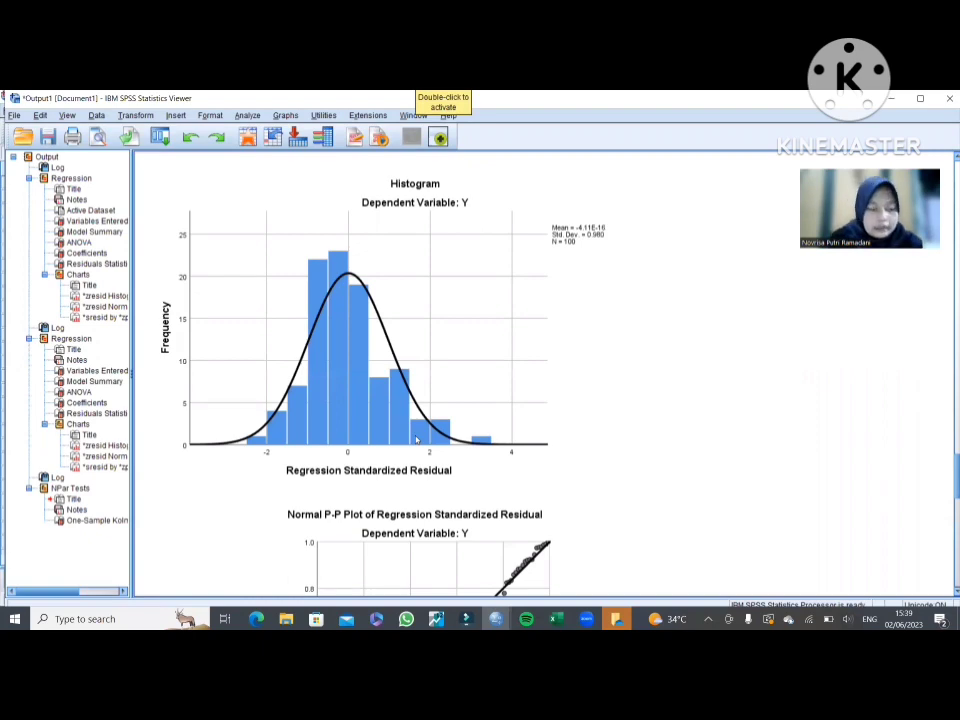
scroll(417, 440, "down", 10)
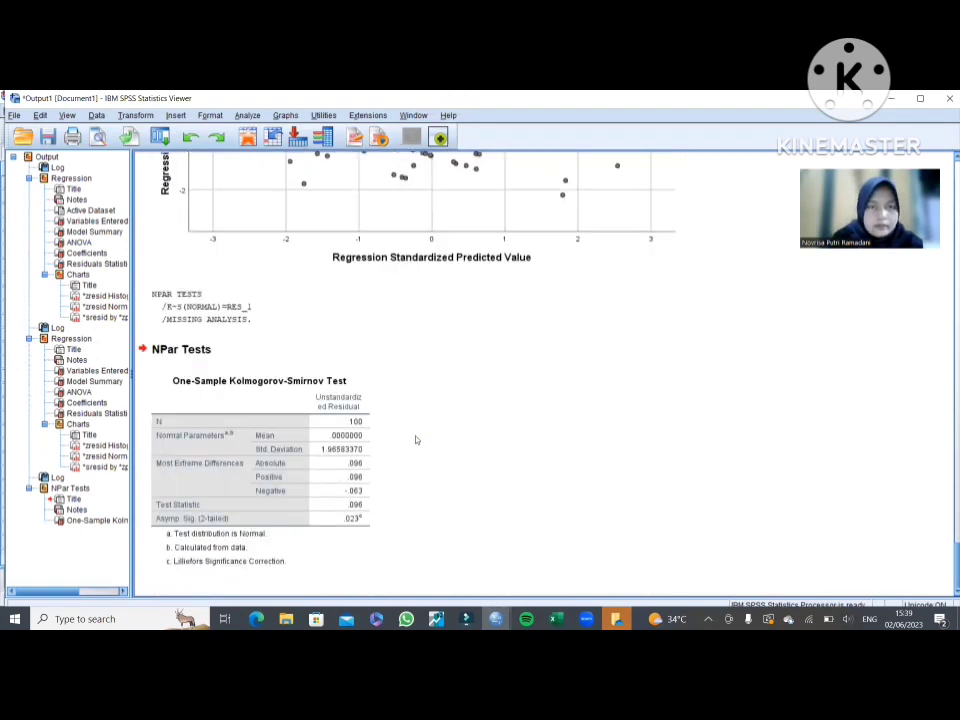
left_click(176, 546)
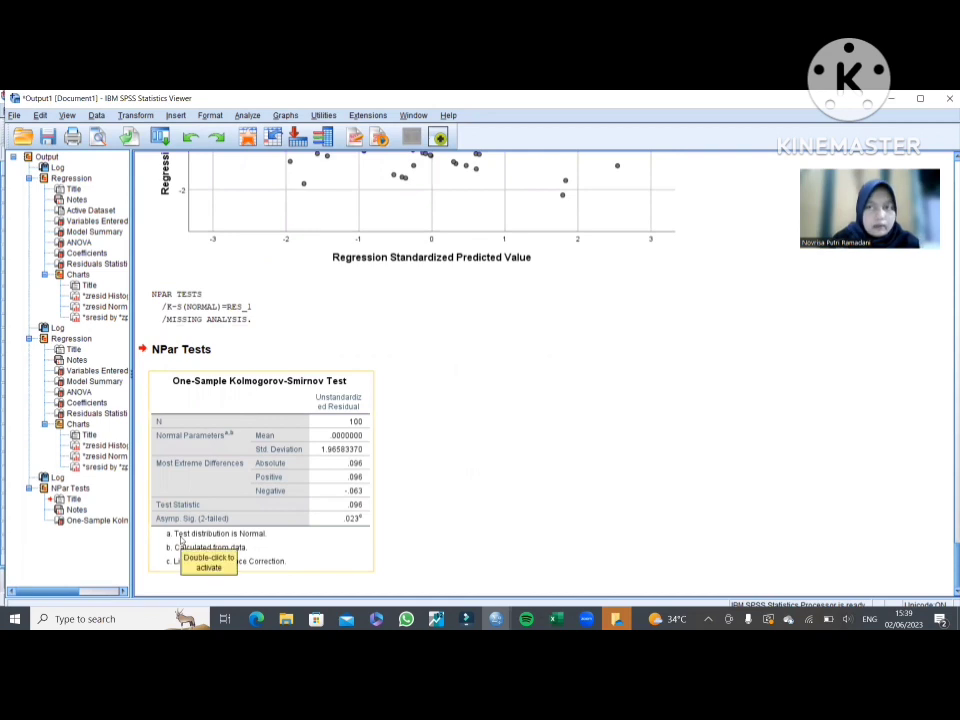
left_click(399, 475)
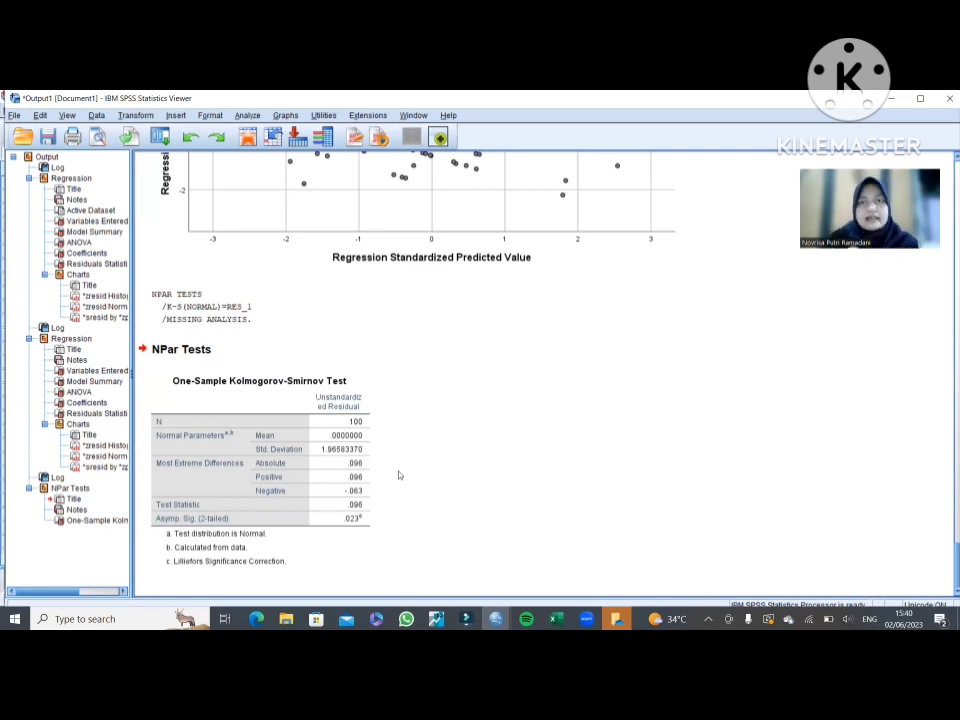
Return to the dataset and rerun the linear regression of Y on X1 to X4, keeping unstandardized residuals selected for saving
left_click(890, 98)
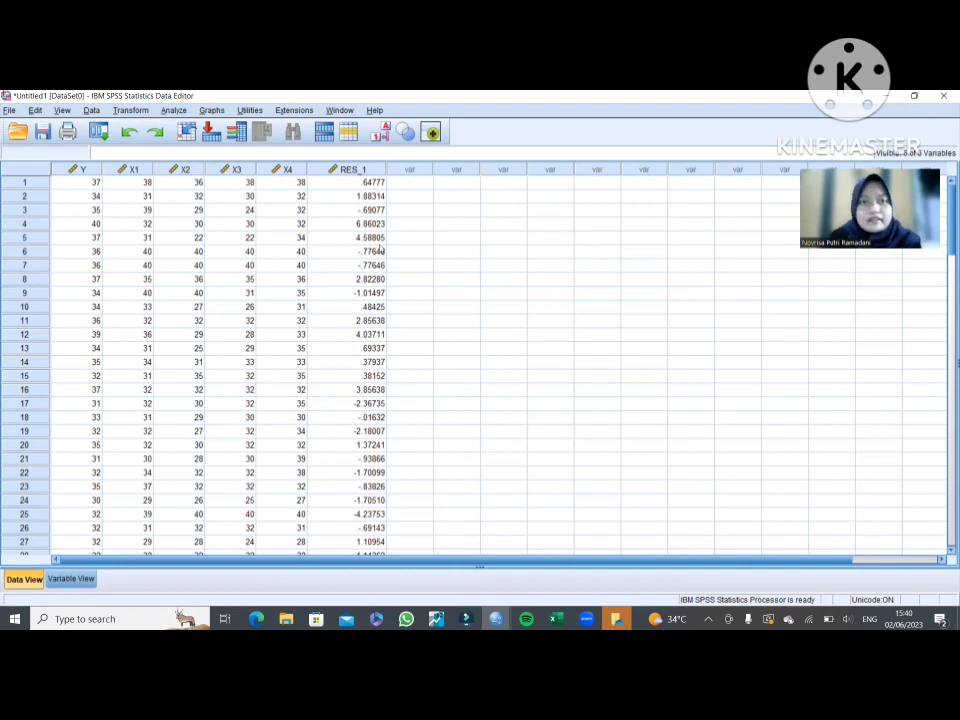
left_click(174, 111)
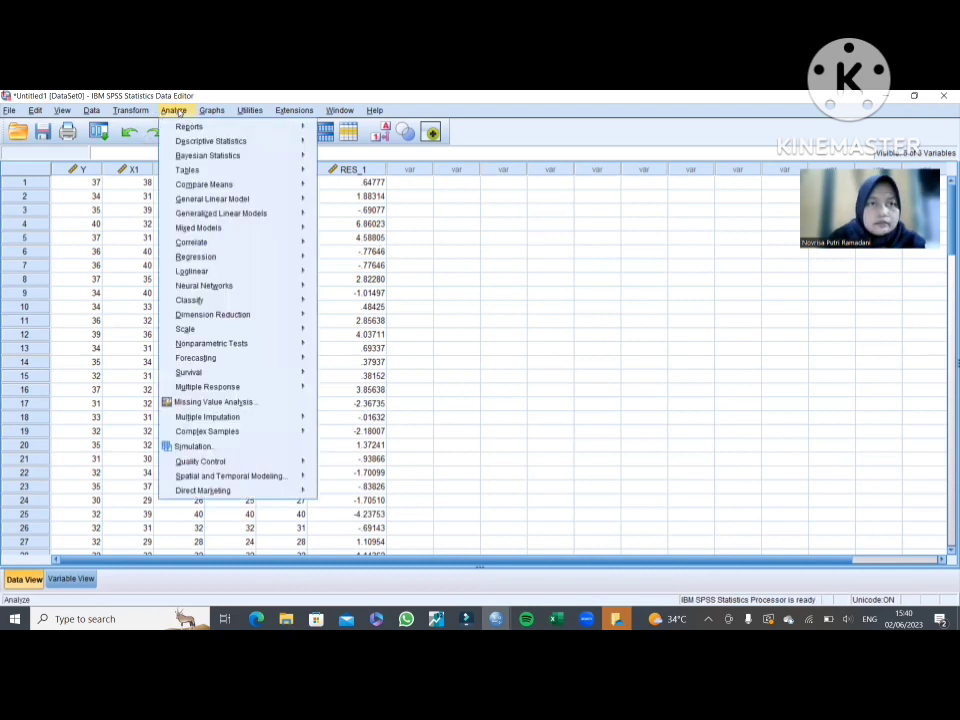
mouse_move(198, 263)
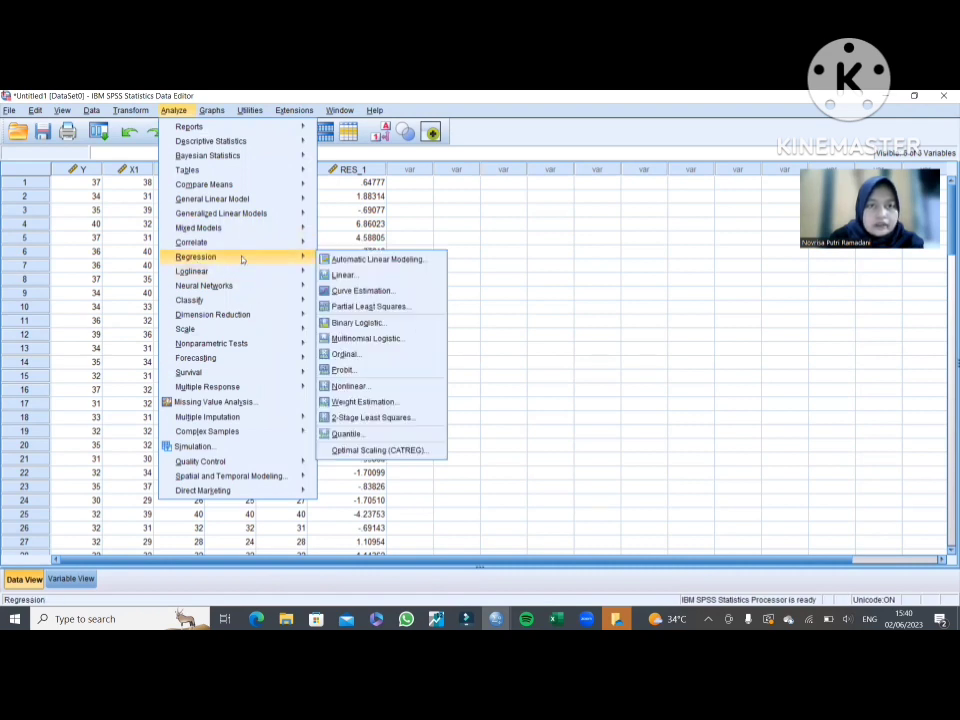
left_click(345, 275)
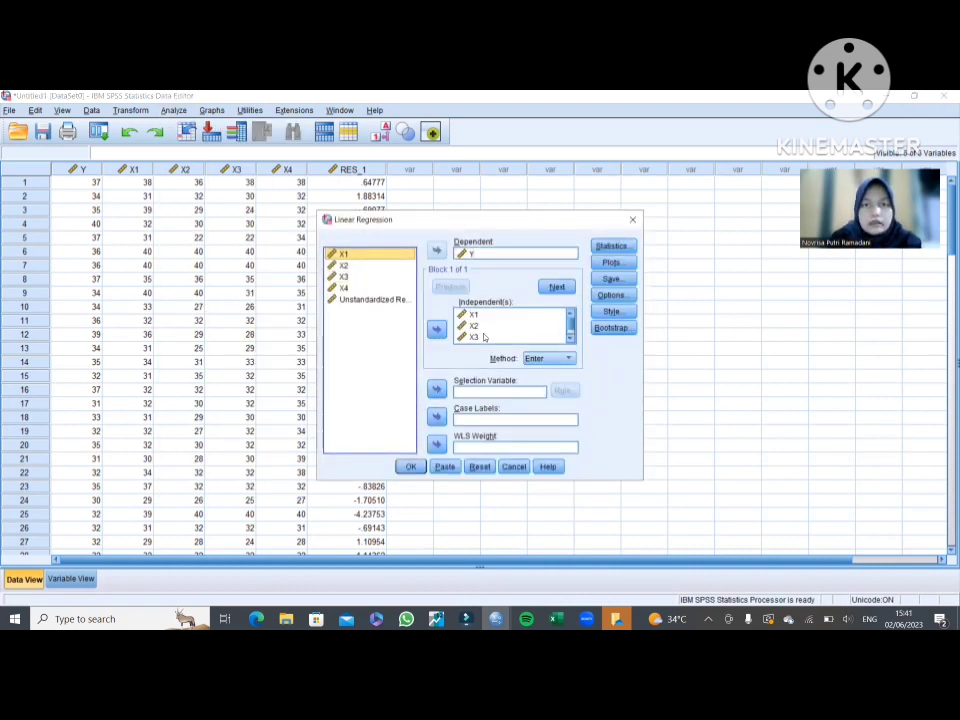
scroll(495, 333, "down", 1)
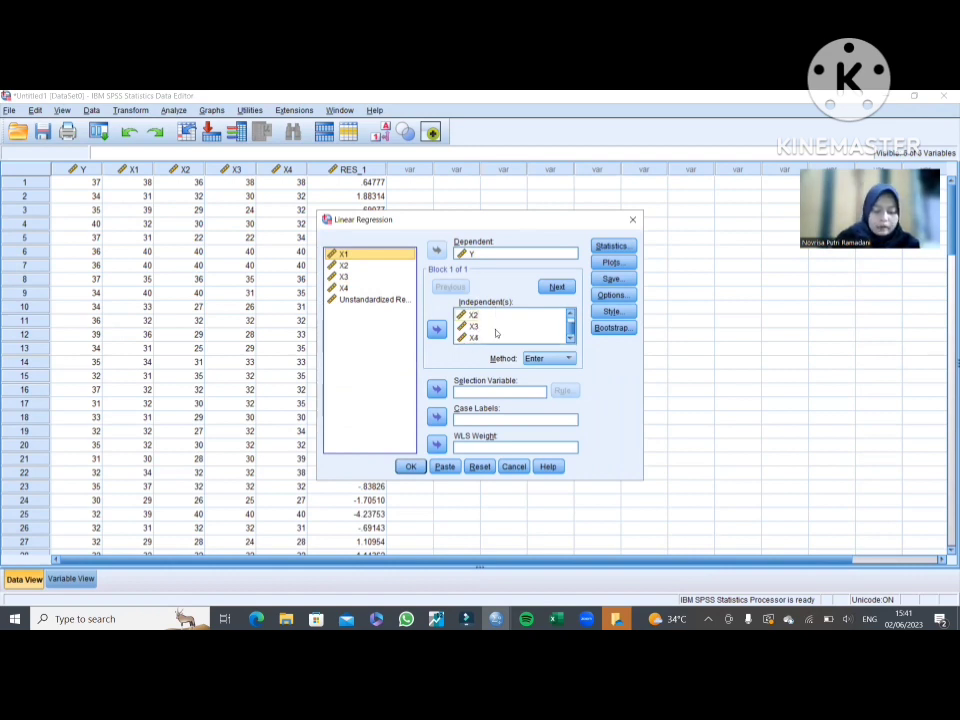
left_click(608, 279)
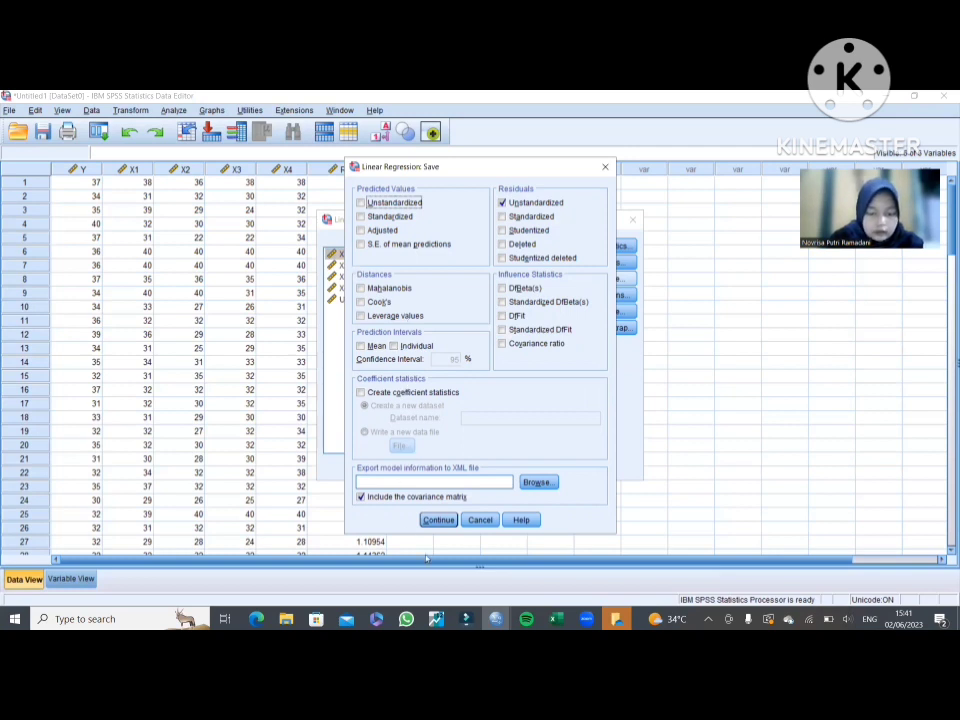
left_click(438, 519)
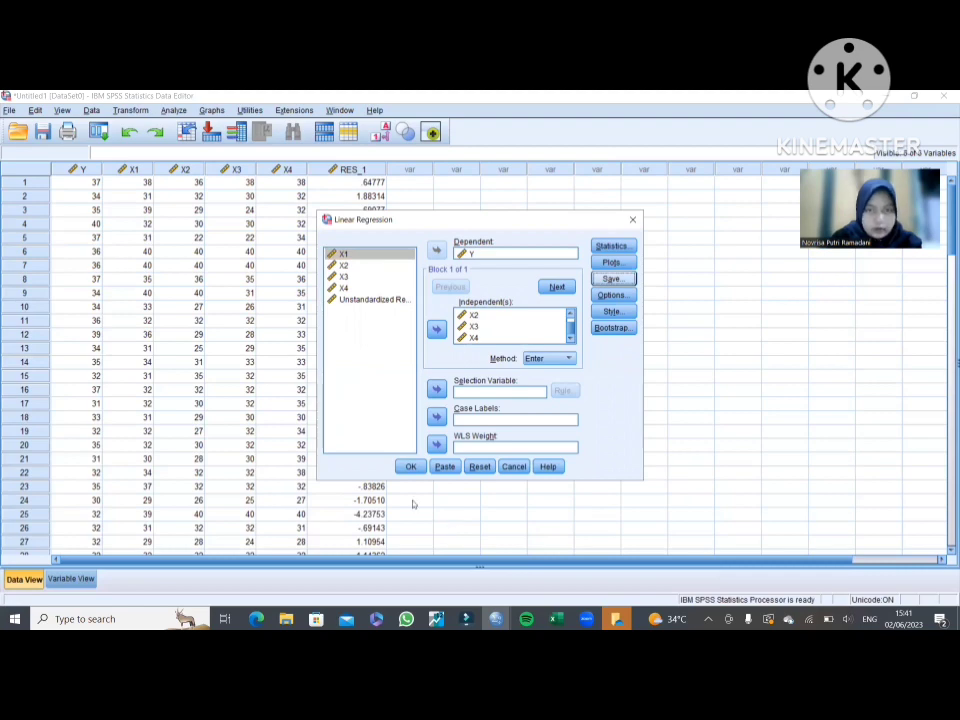
left_click(409, 466)
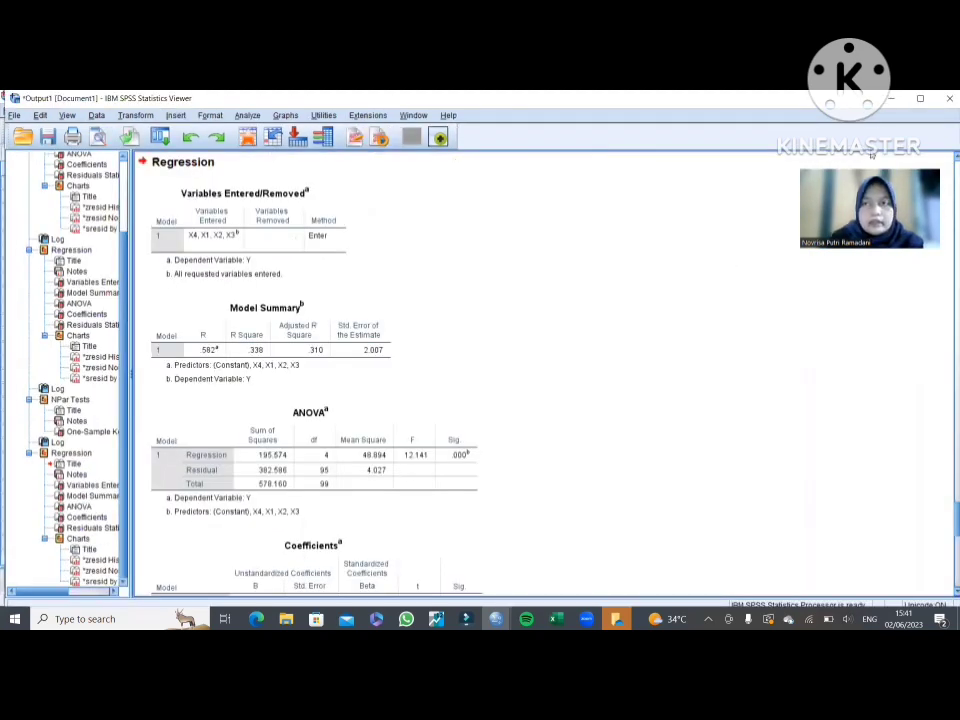
Return to the dataset and start computing a new variable with RES2 as the target variable
left_click(890, 98)
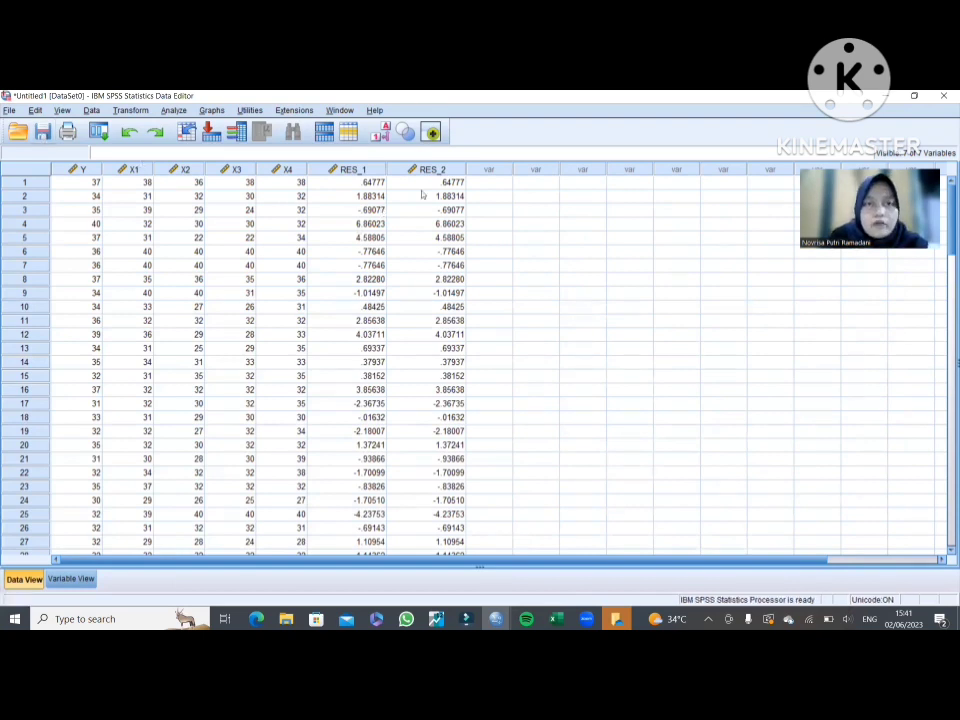
left_click(139, 112)
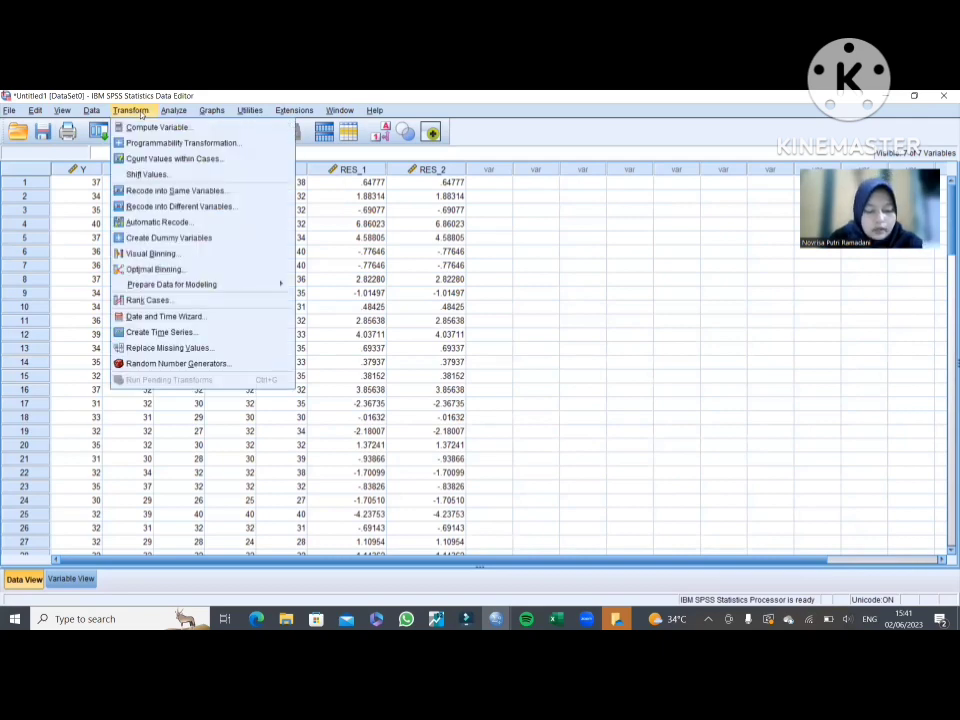
mouse_move(178, 112)
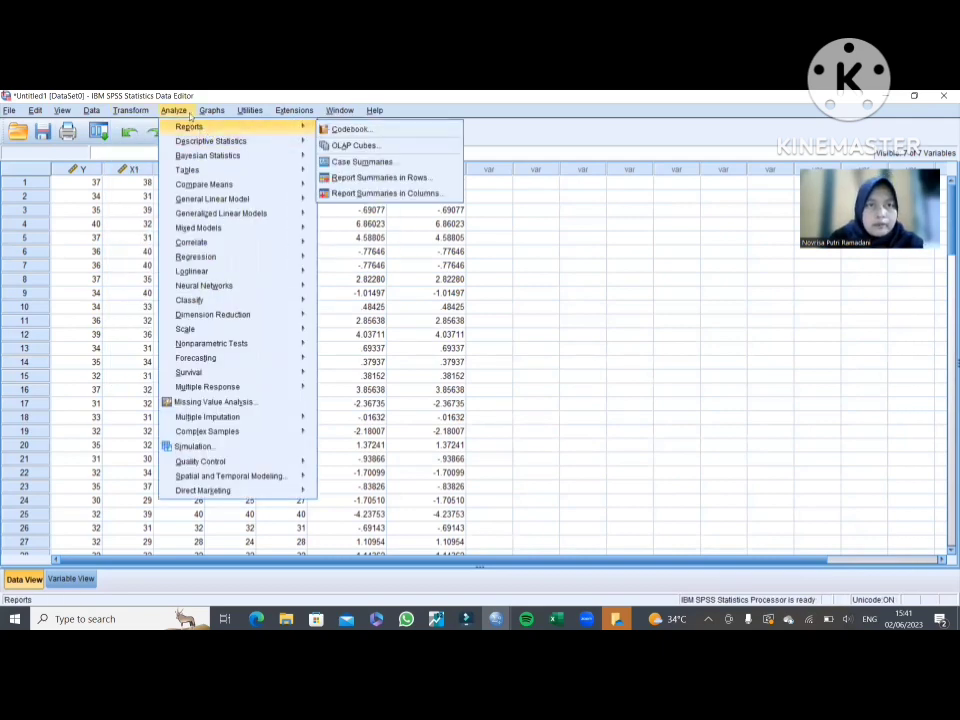
mouse_move(131, 111)
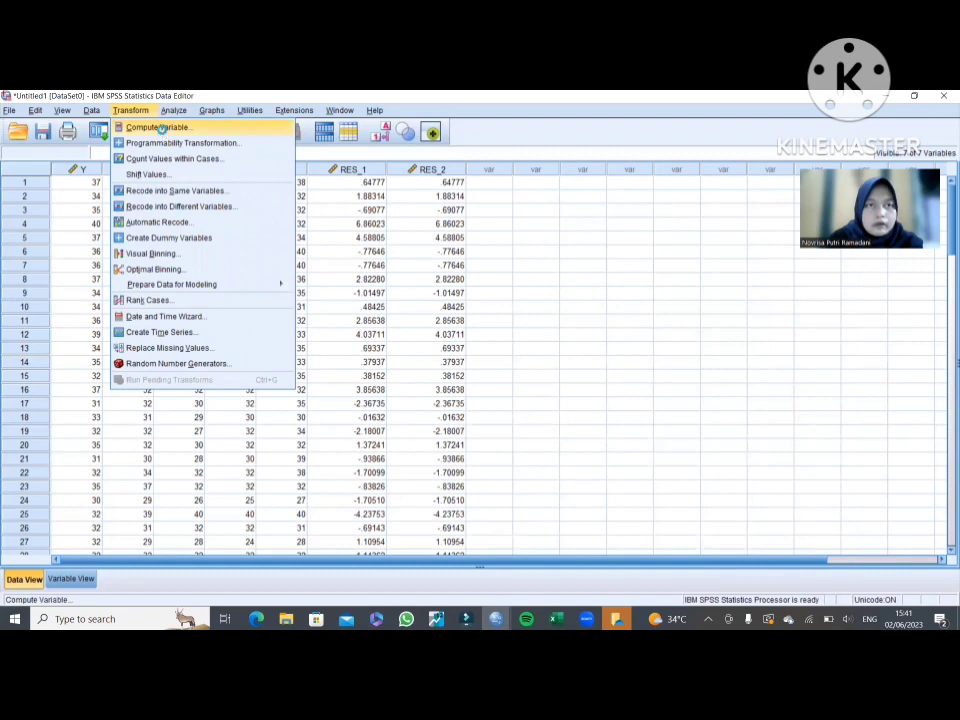
left_click(160, 128)
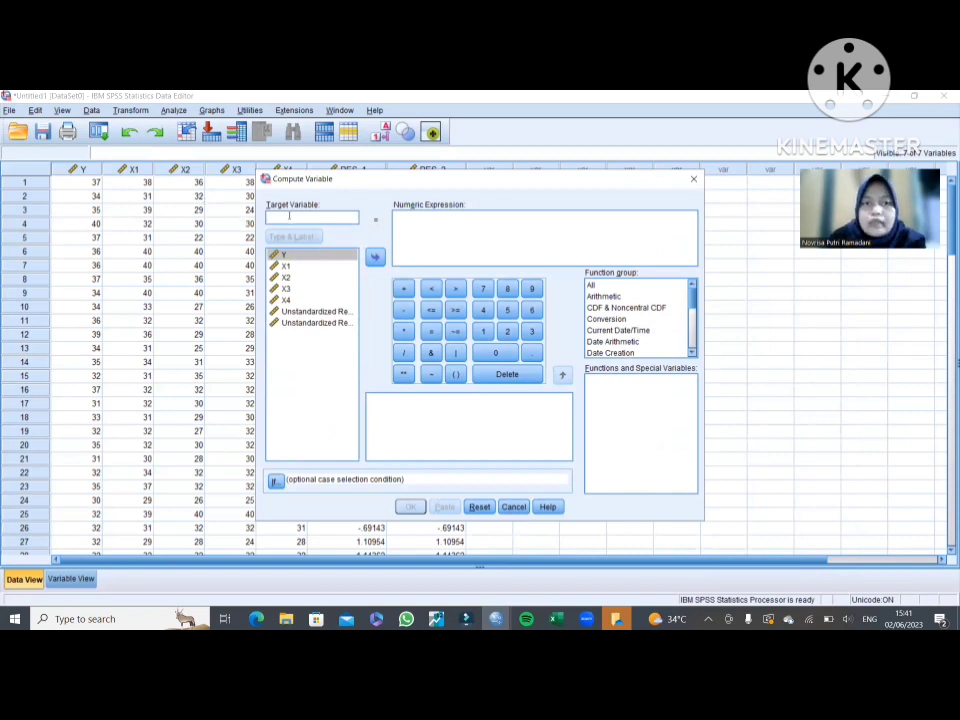
type("RES2")
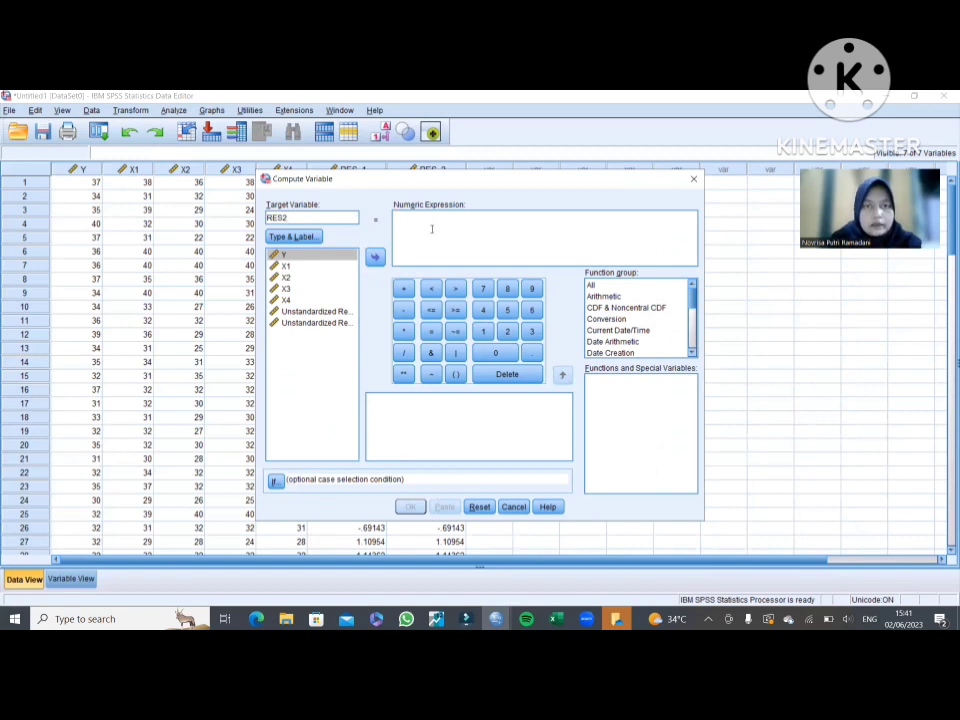
Set the numeric expression for RES2 to ABS_RES(RES_1), compute the variable and return to the dataset
left_click(432, 229)
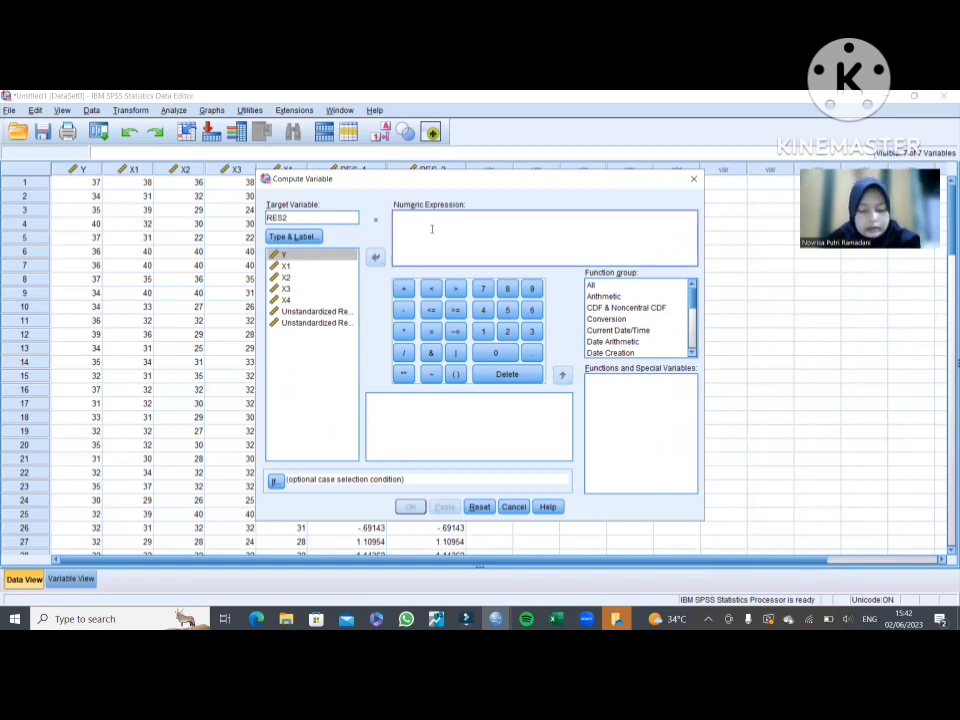
type("ABS")
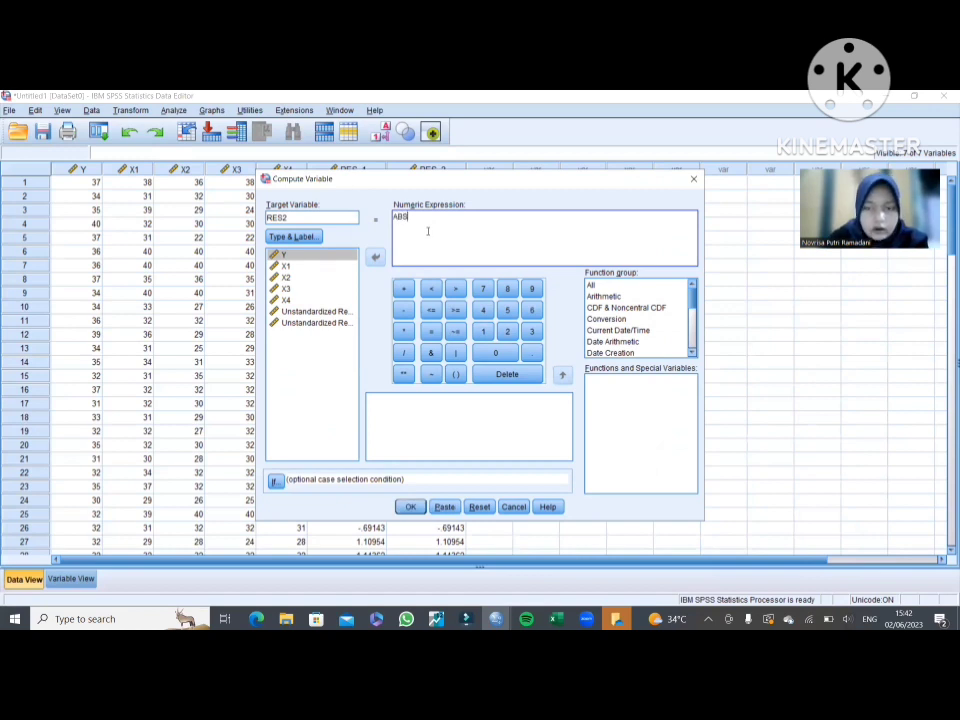
type("(")
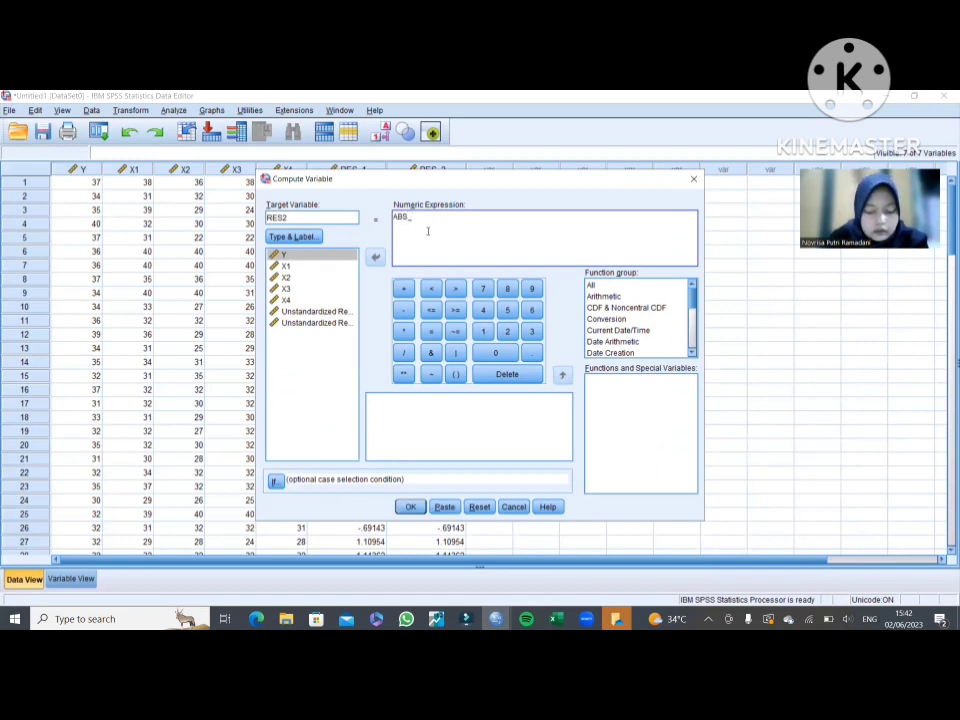
type("RES")
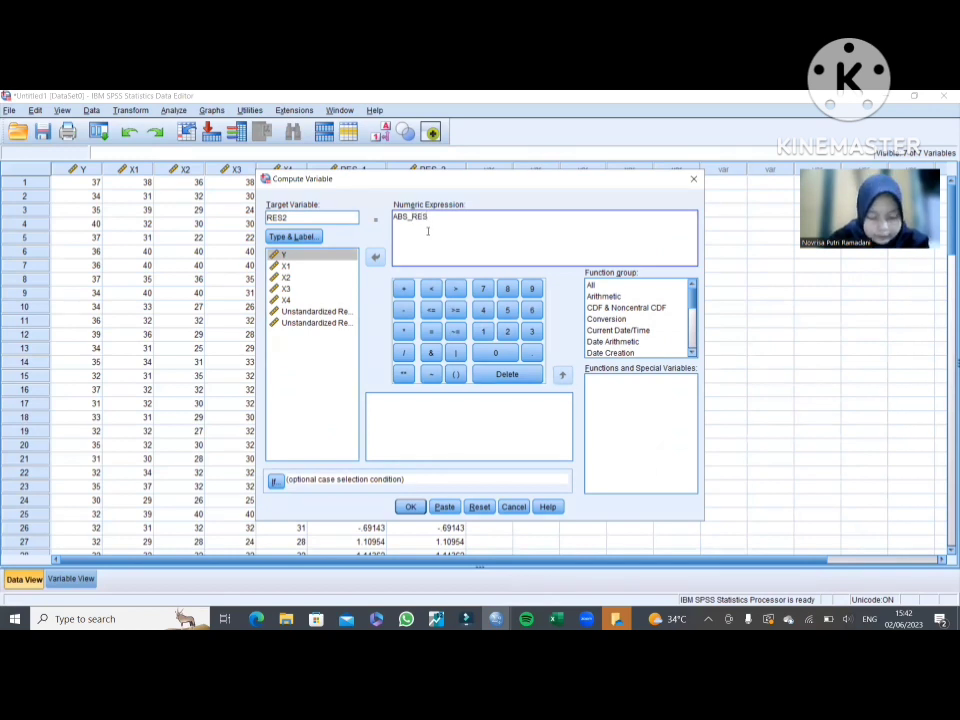
type("(RE")
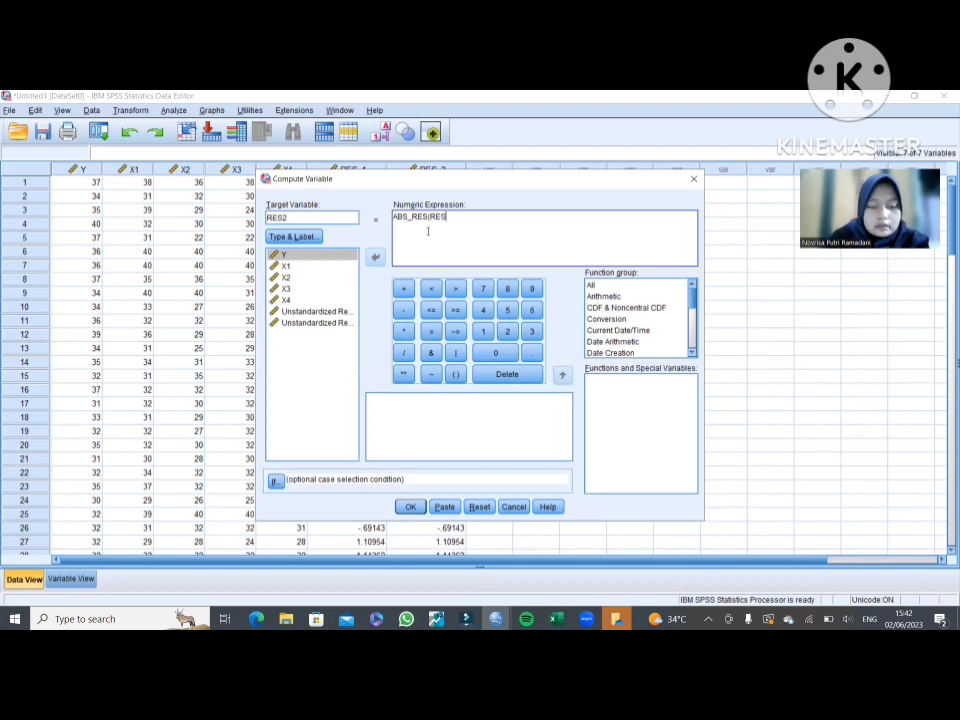
type("S_")
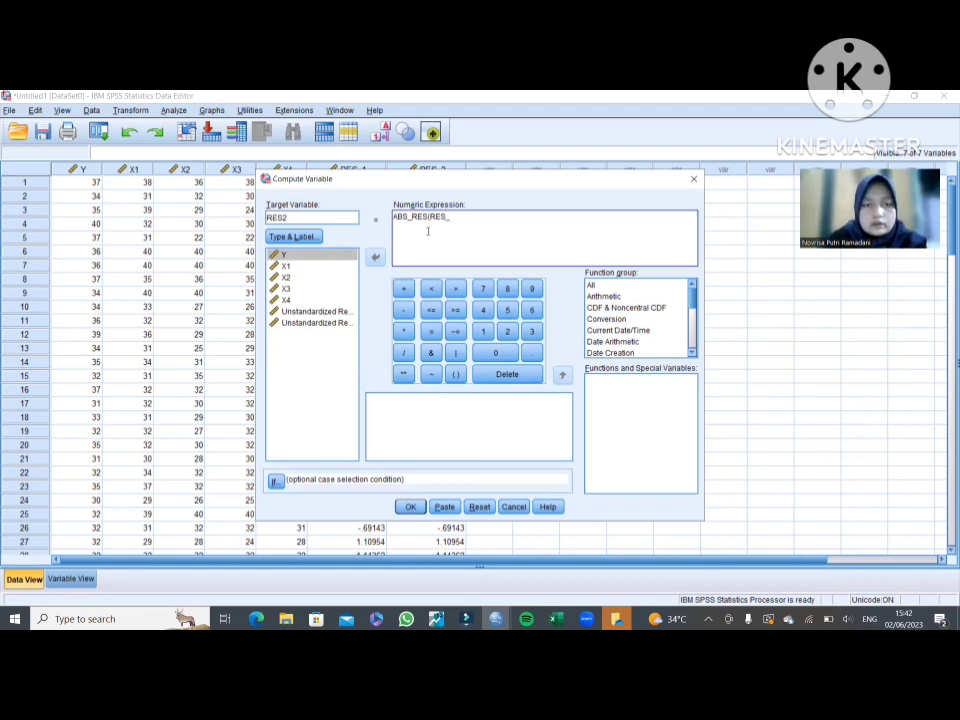
type("1")
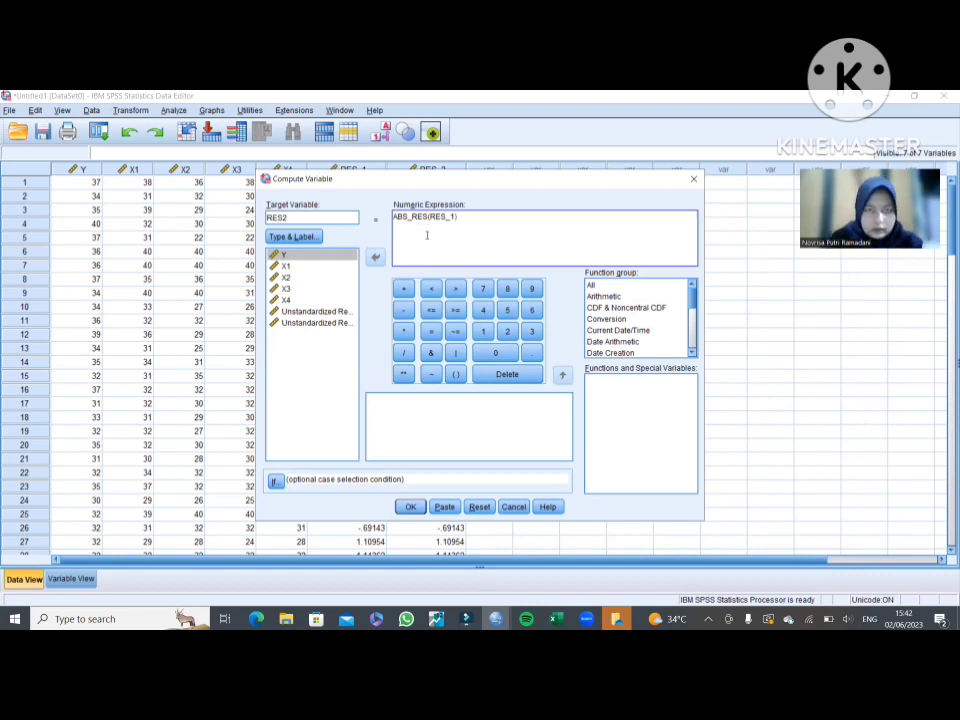
left_click(410, 507)
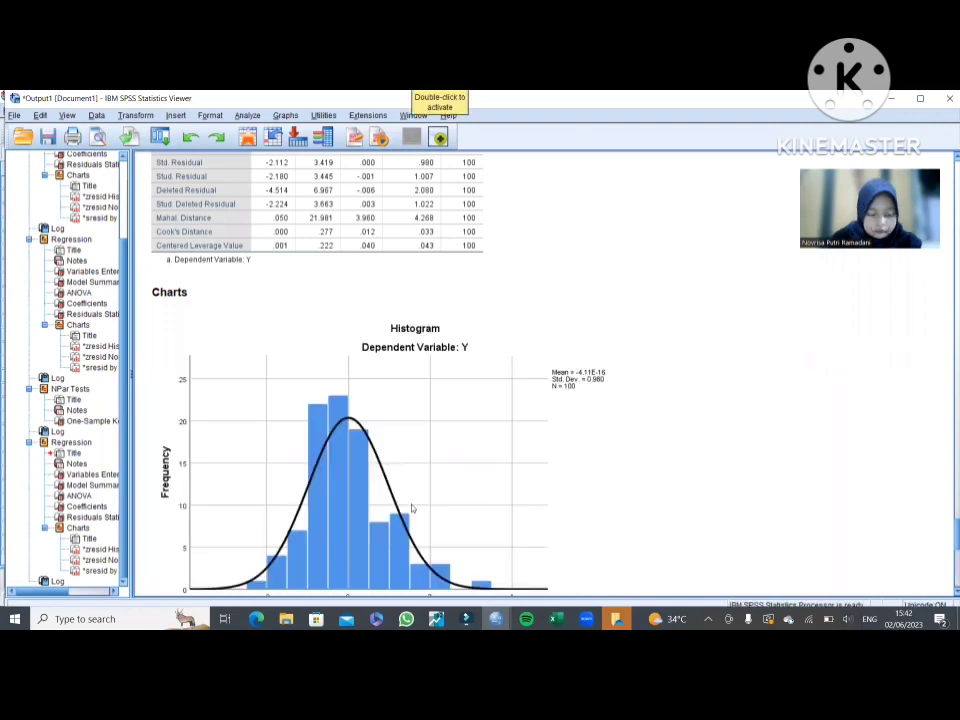
scroll(724, 381, "down", 3)
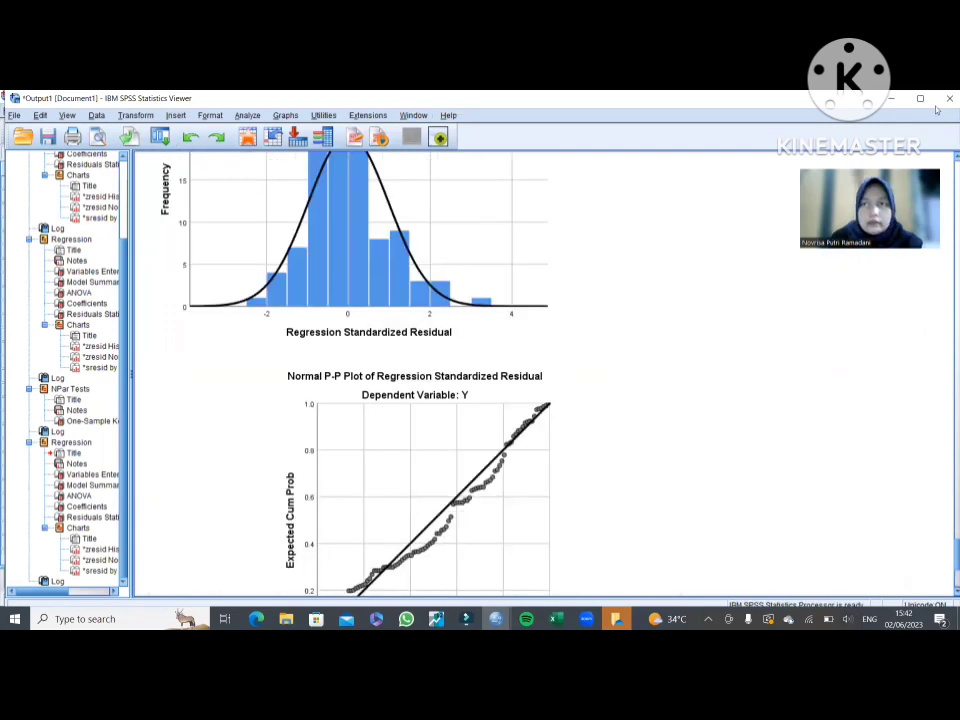
left_click(891, 99)
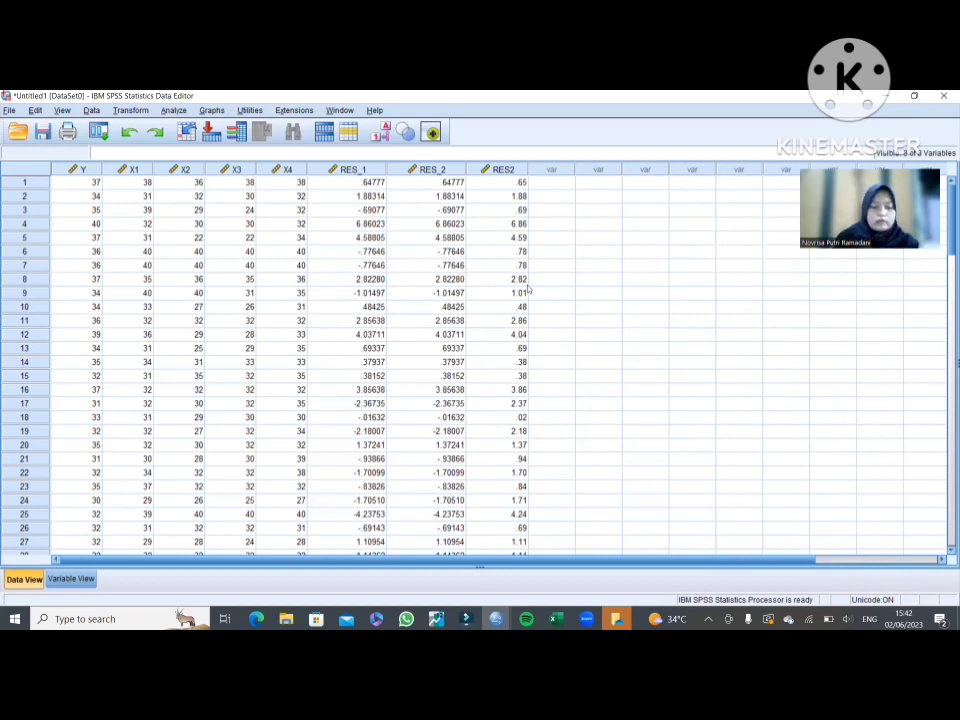
Replace Y with RES2 as the dependent variable of the linear regression on X1 to X4 and run it
left_click(173, 110)
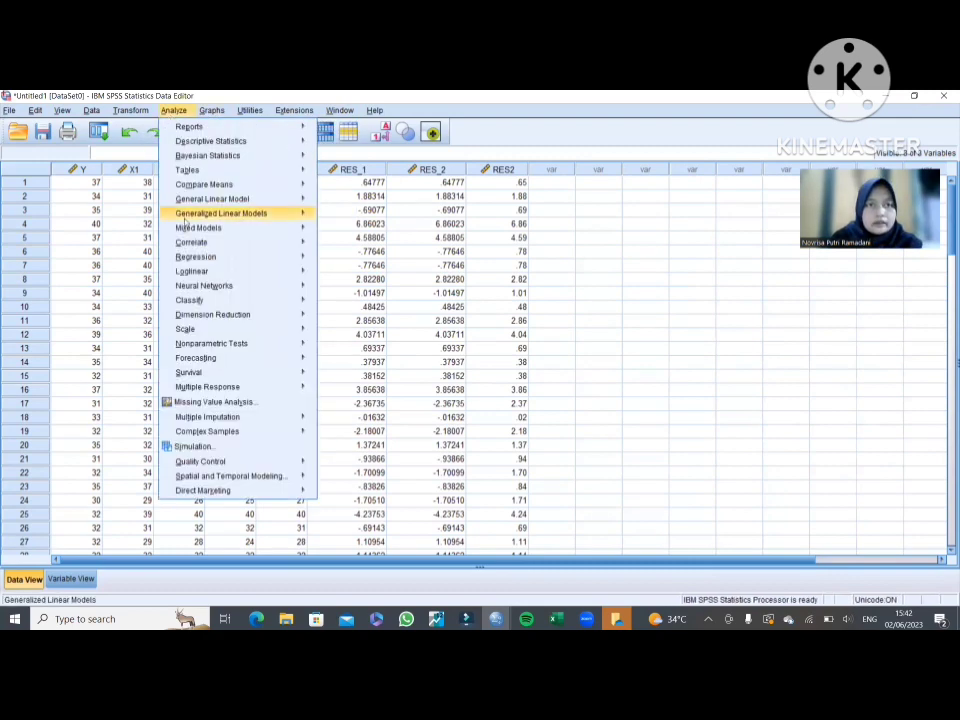
mouse_move(196, 259)
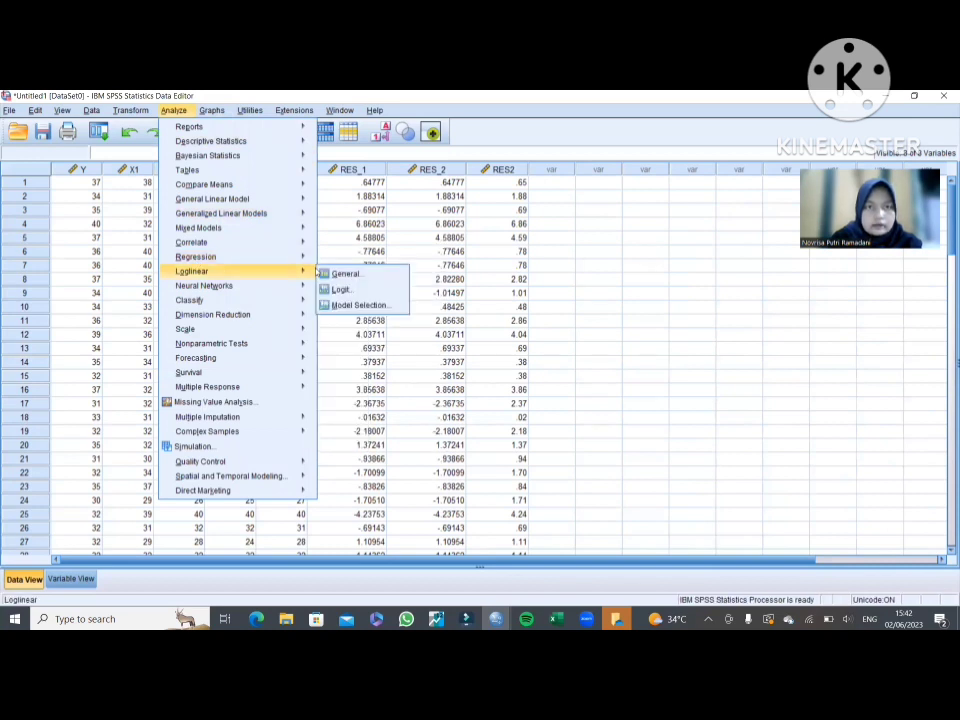
mouse_move(300, 258)
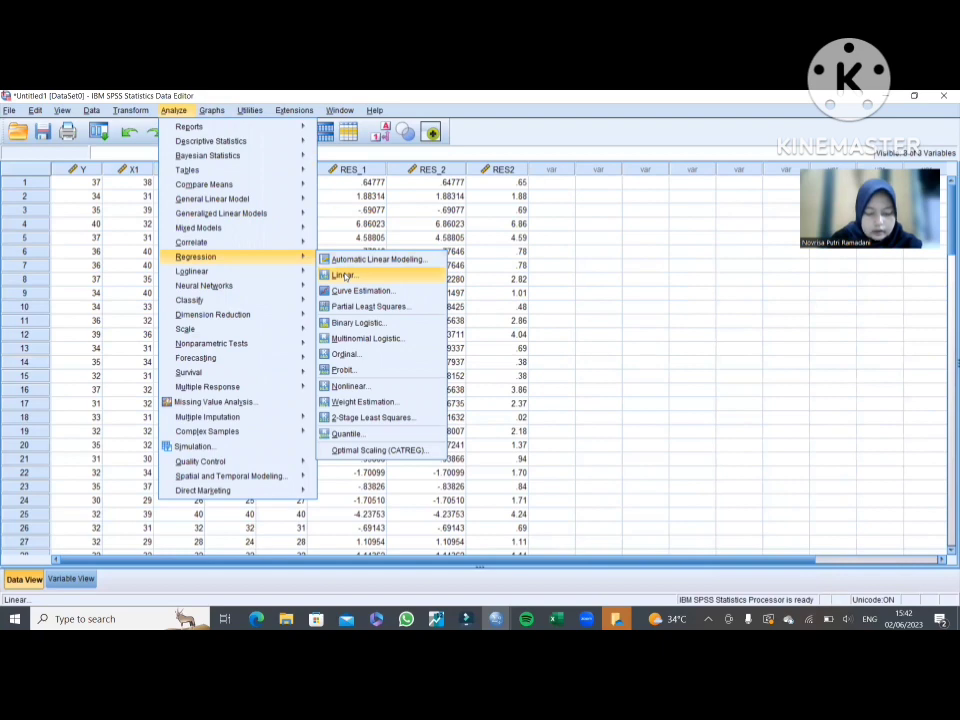
left_click(344, 275)
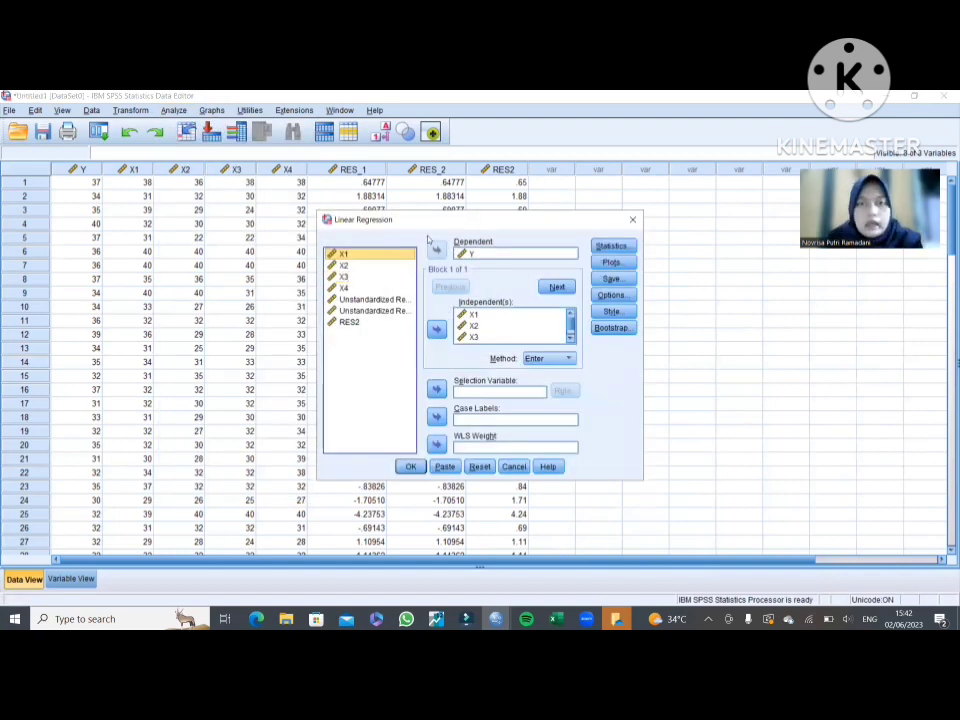
left_click(475, 253)
left_click_drag(383, 357, 481, 252)
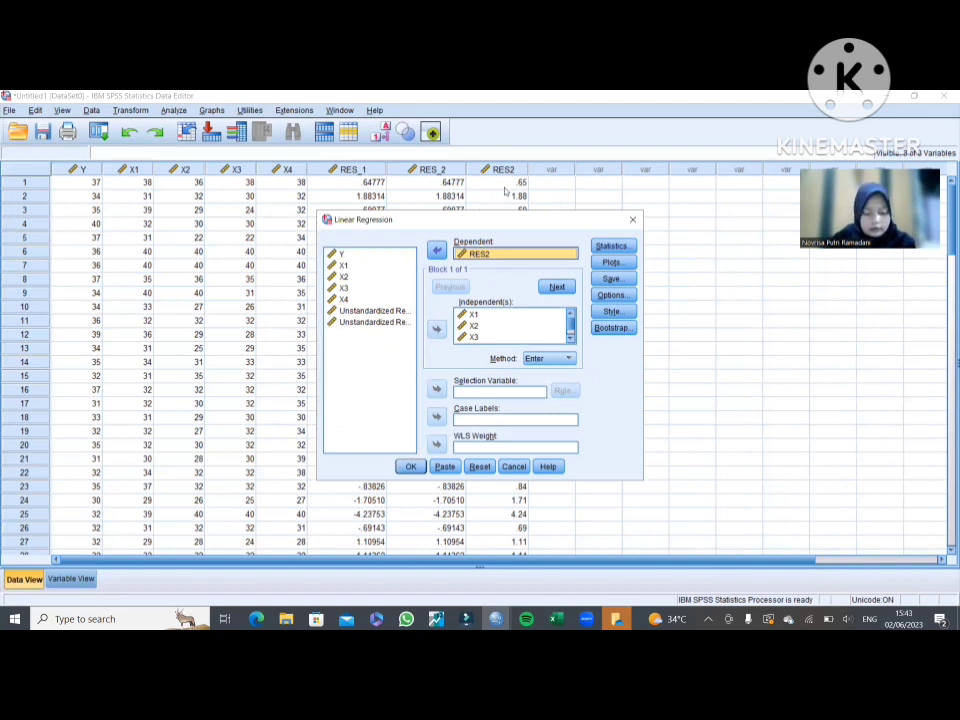
left_click(410, 467)
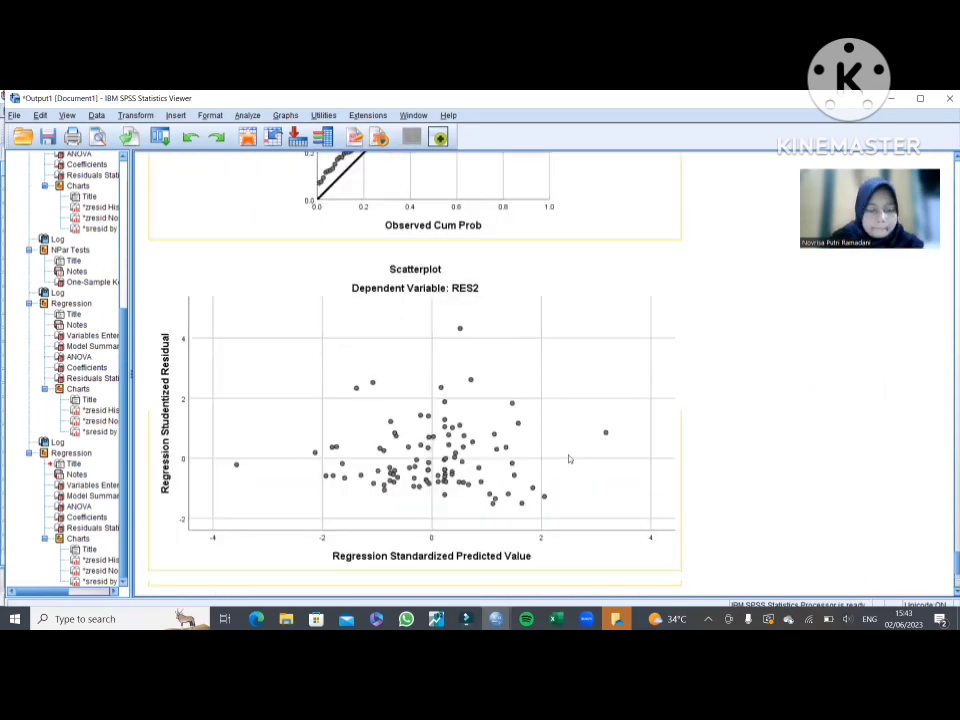
Examine the significance values of X1 to X4 in the Coefficients table of the RES2 regression
scroll(569, 459, "up", 15)
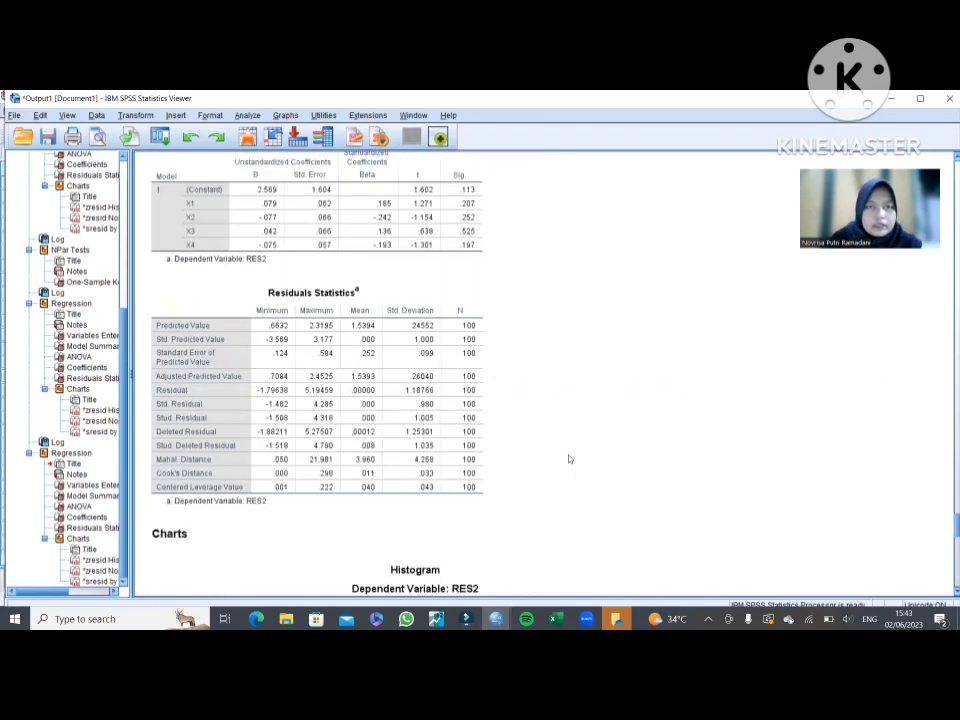
scroll(569, 459, "up", 3)
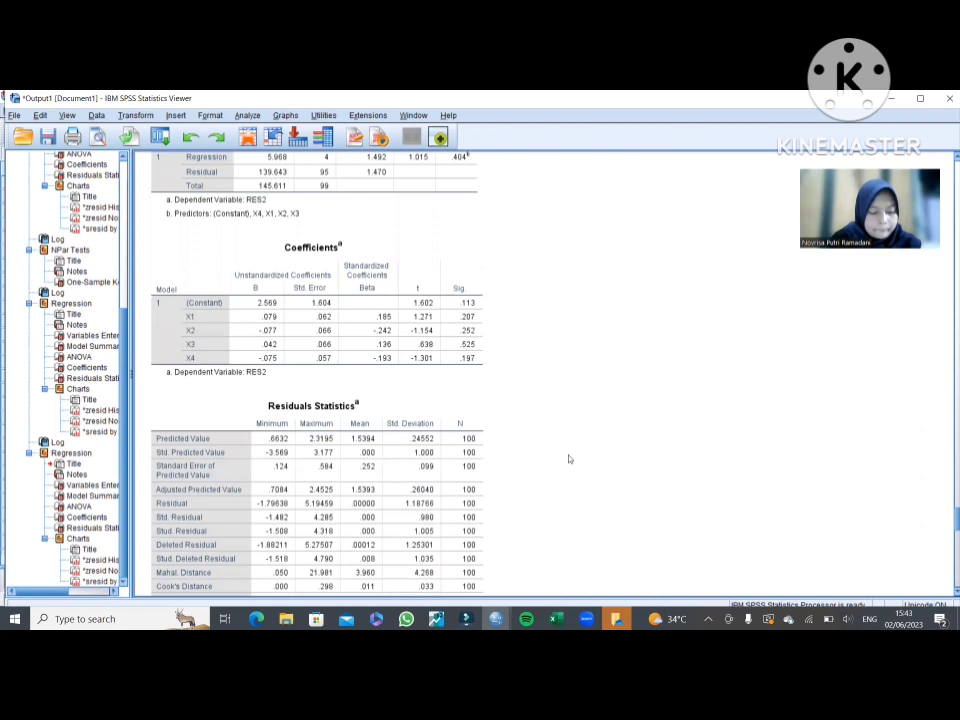
left_click(328, 347)
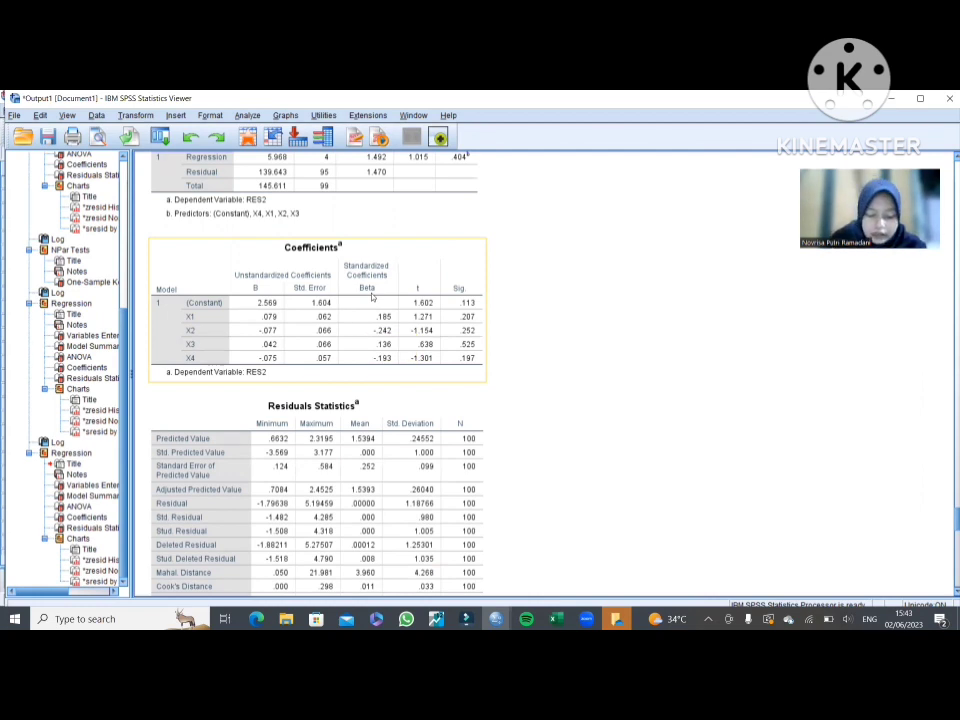
left_click(372, 296)
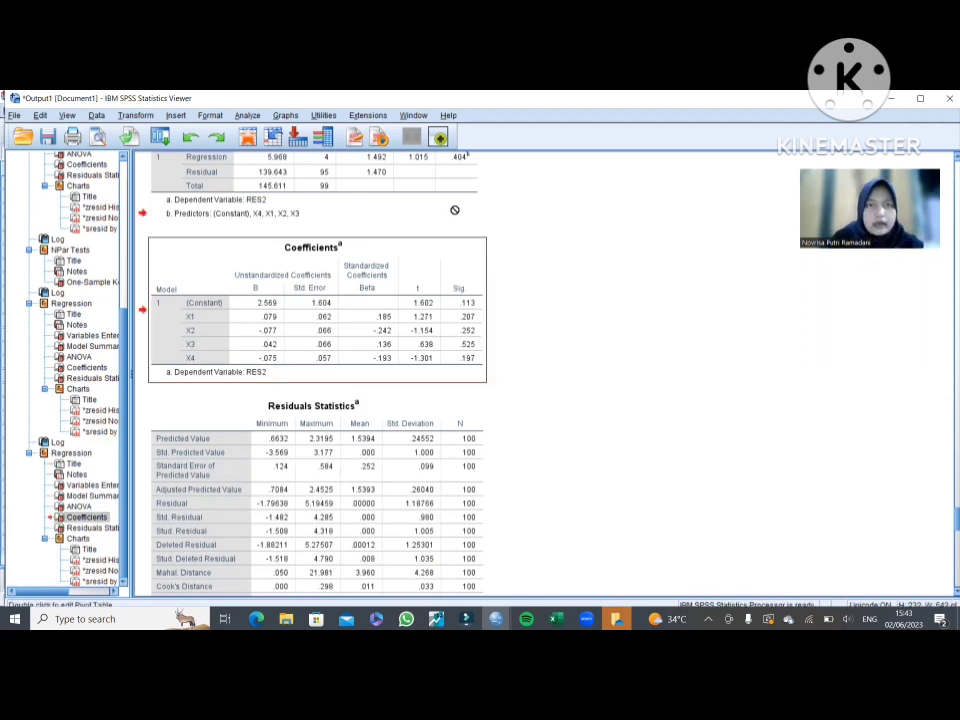
scroll(452, 210, "up", 1)
Return to the dataset and restore Y as the dependent variable of the linear regression in place of RES2
left_click(895, 98)
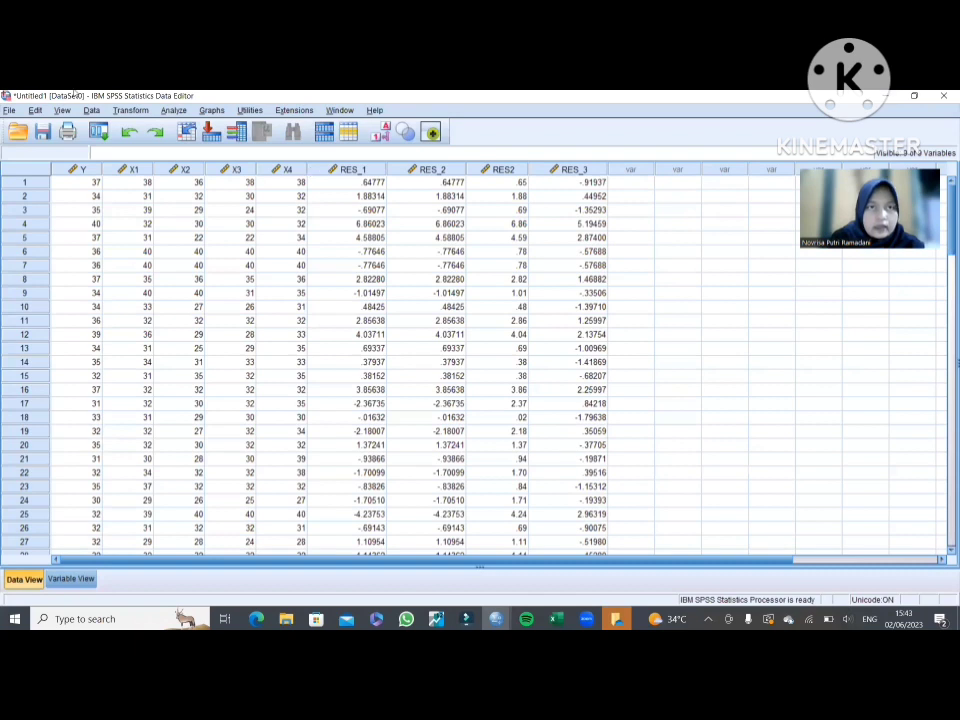
left_click(172, 111)
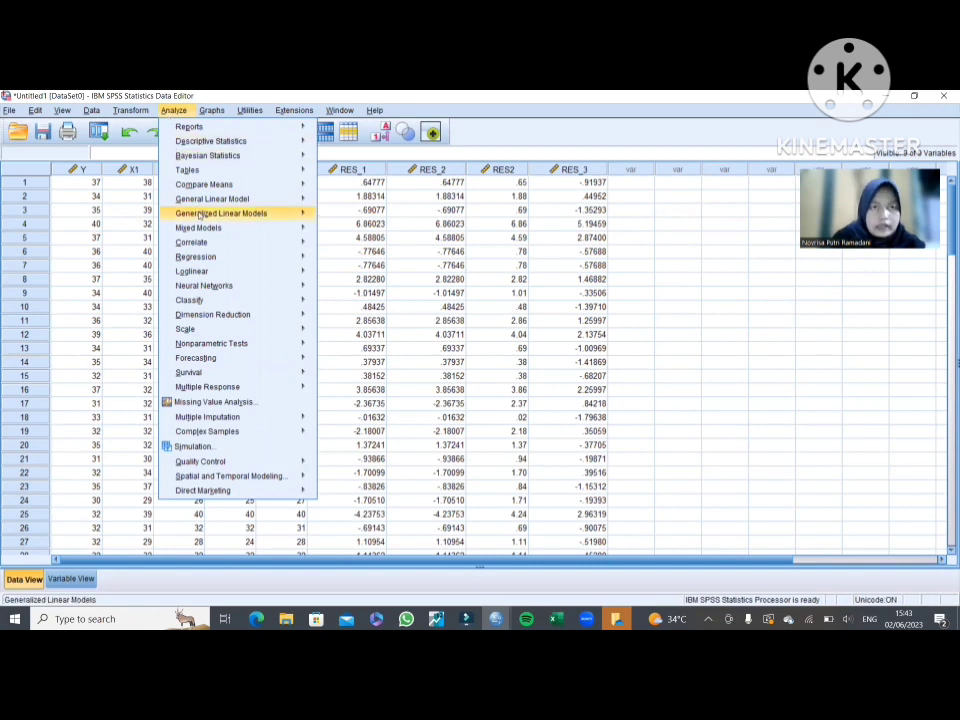
mouse_move(242, 259)
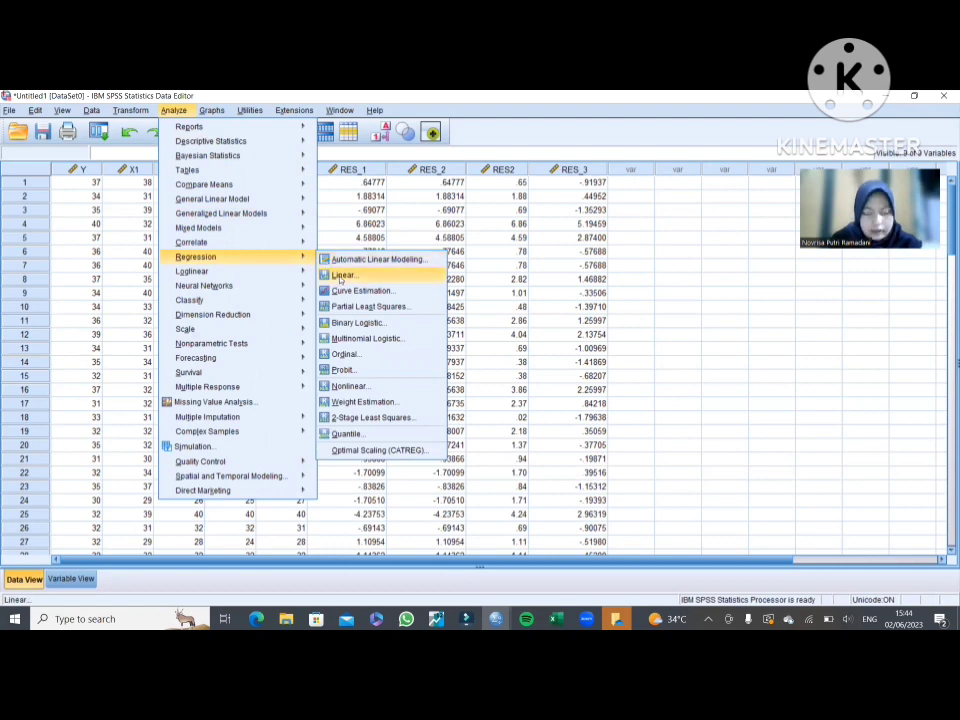
left_click(341, 276)
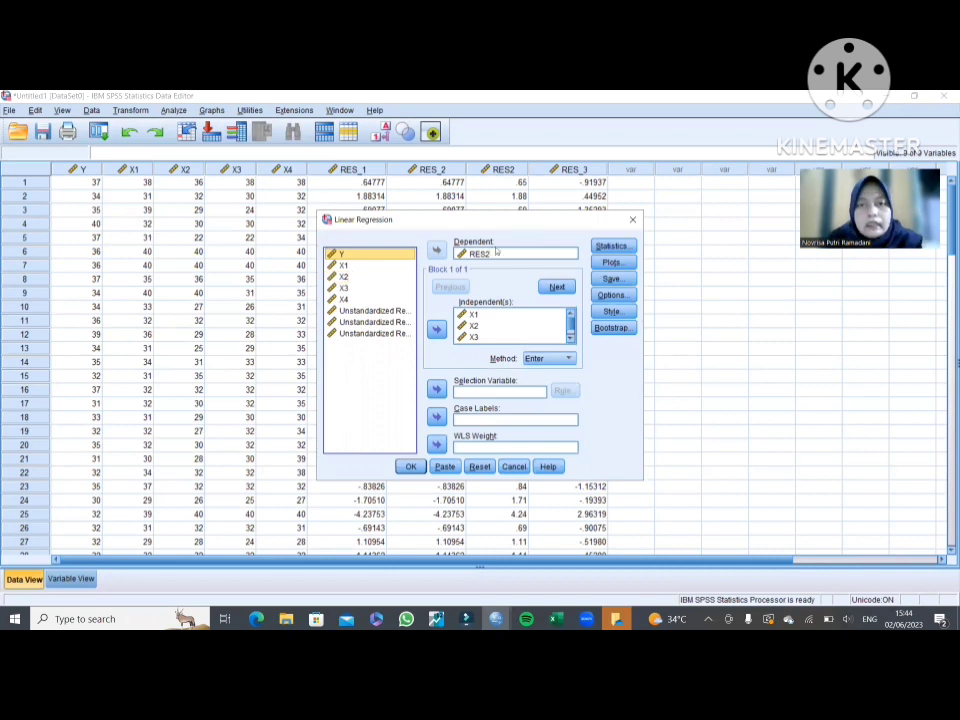
left_click_drag(490, 253, 366, 400)
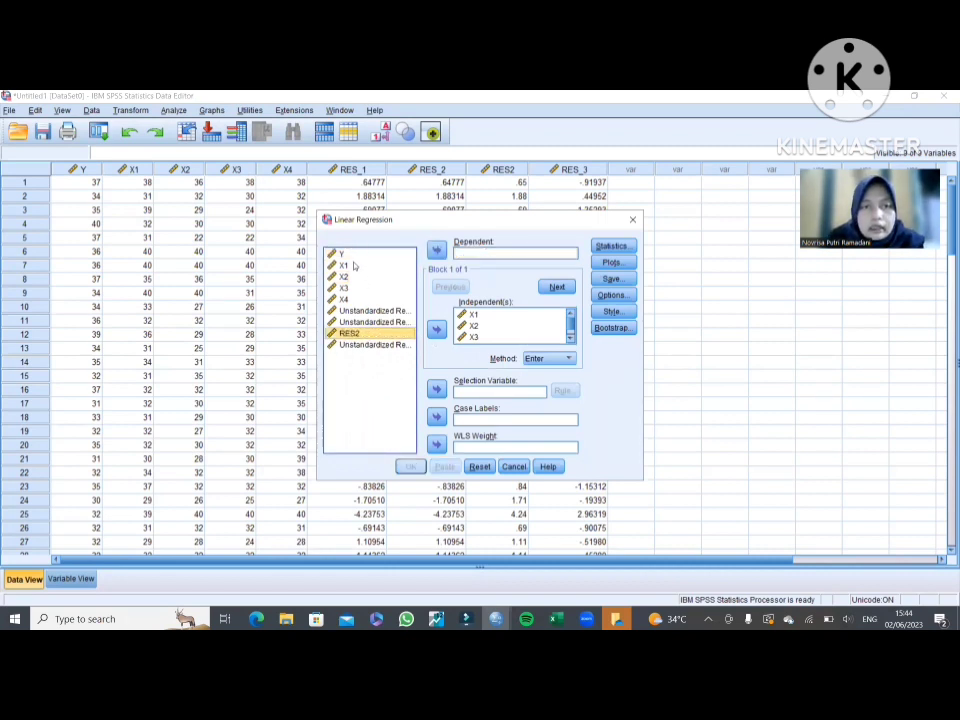
left_click_drag(480, 259, 477, 254)
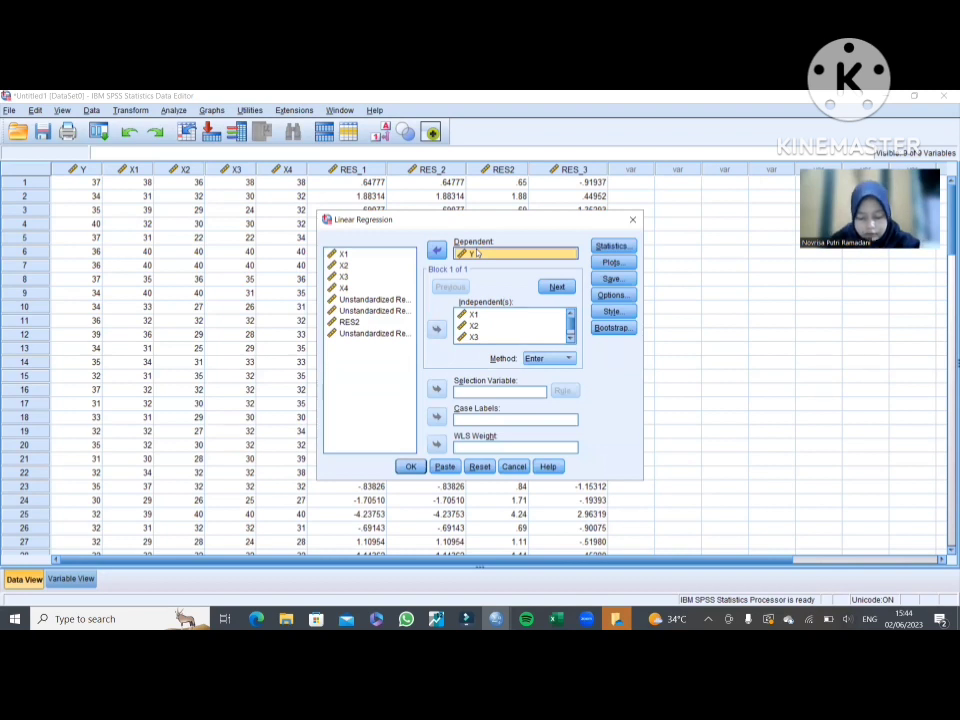
Turn off the histogram and normal probability plot in the regression's plot settings, keeping the *SRESID against *ZPRED scatterplot
left_click(612, 263)
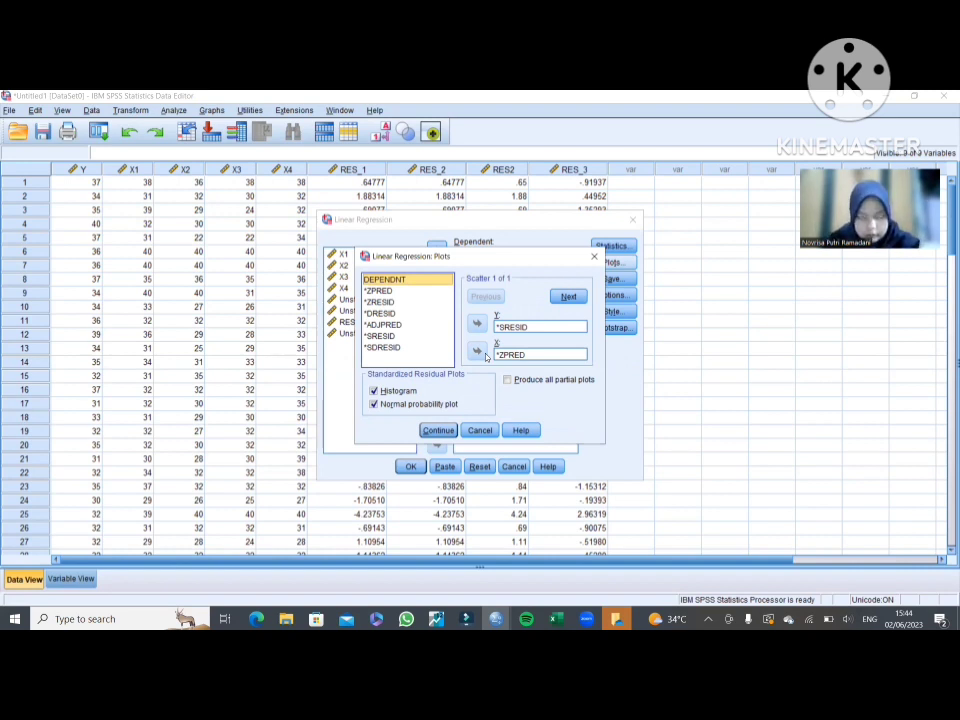
double_click(398, 391)
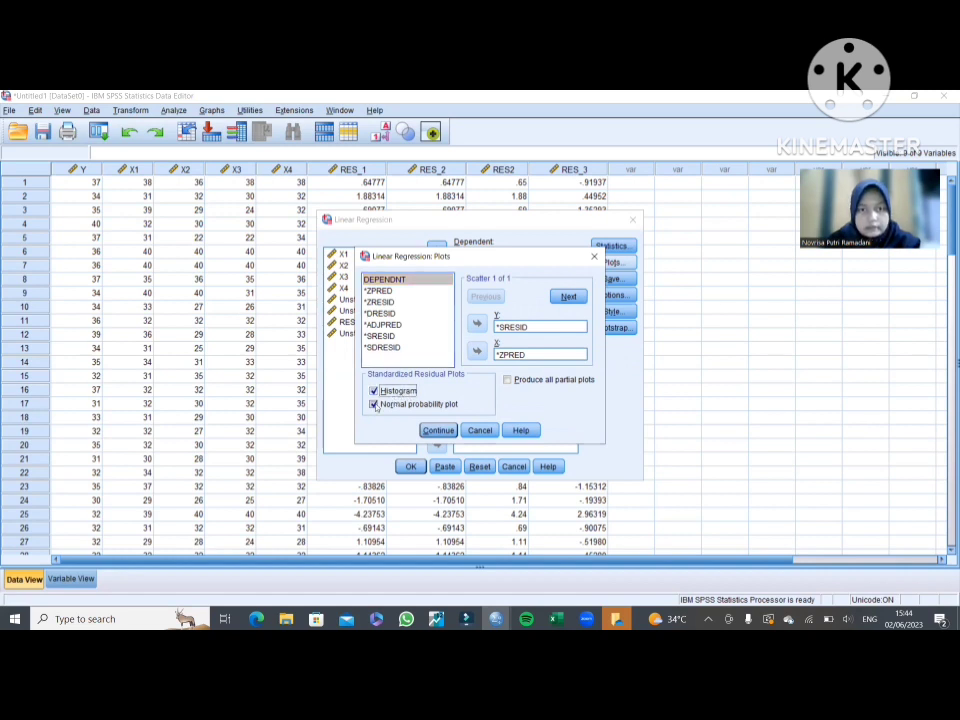
left_click(374, 403)
left_click(374, 392)
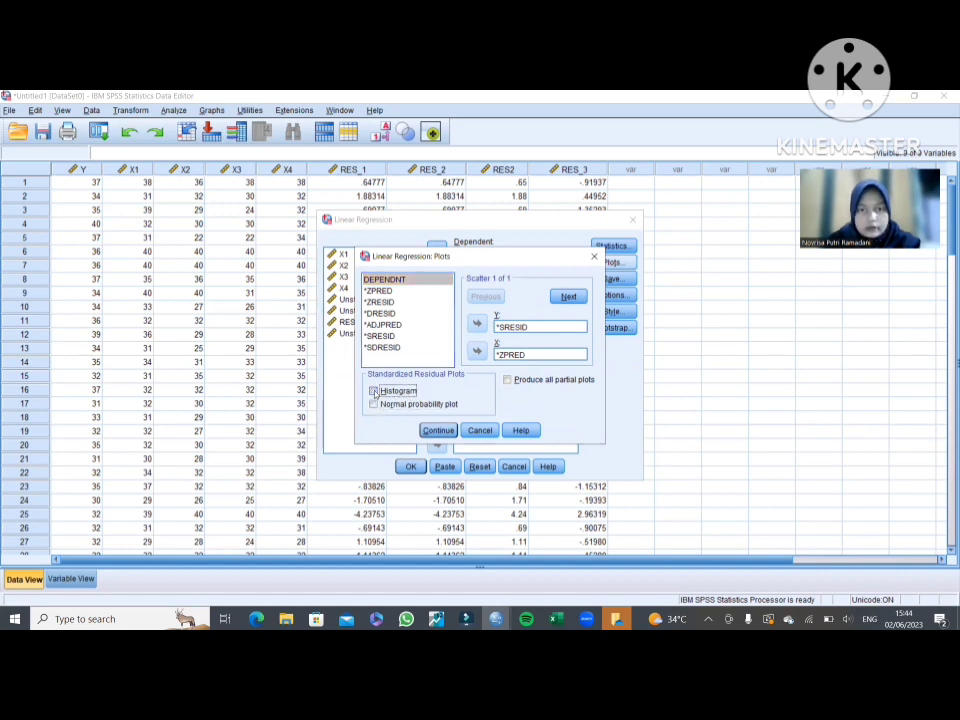
Run the linear regression of Y on X1 to X4 and examine the scatterplot of studentized residuals against standardized predicted values
left_click(439, 431)
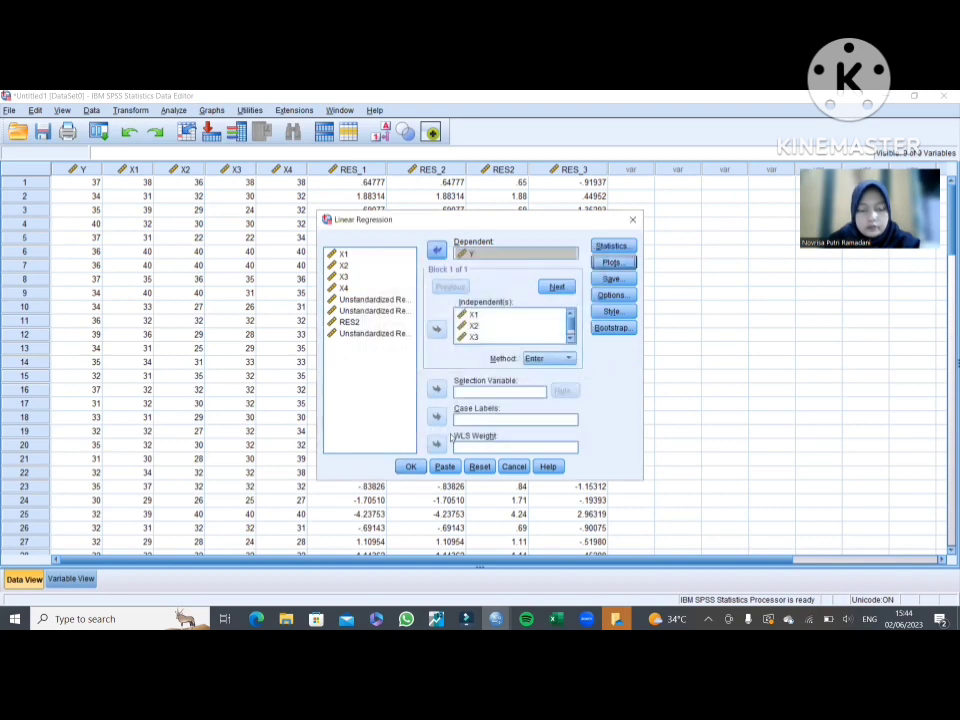
left_click(410, 466)
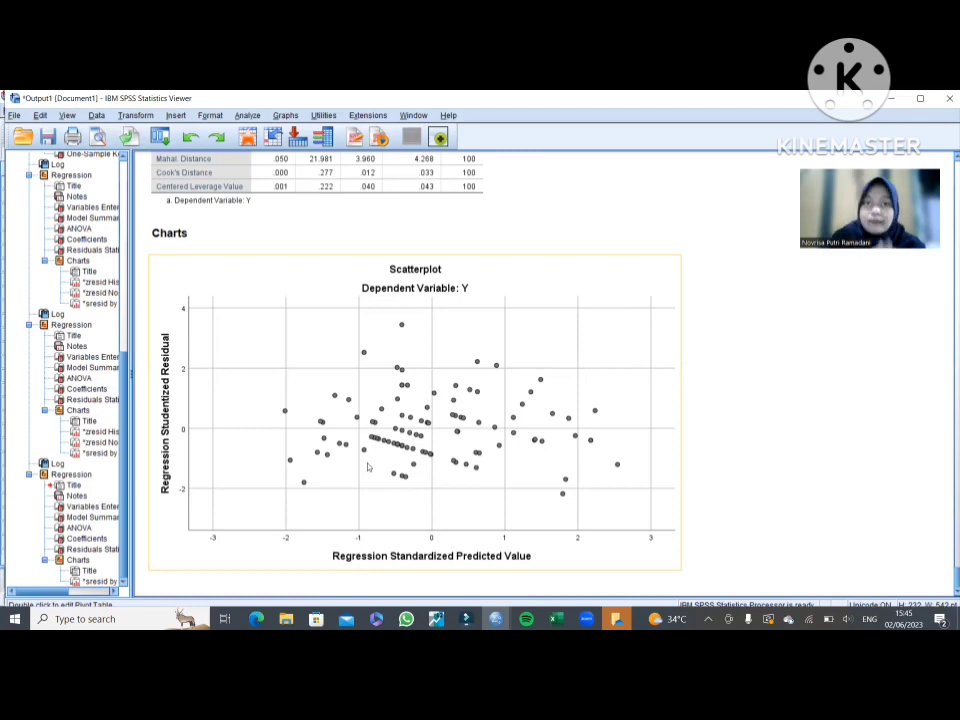
left_click(732, 165)
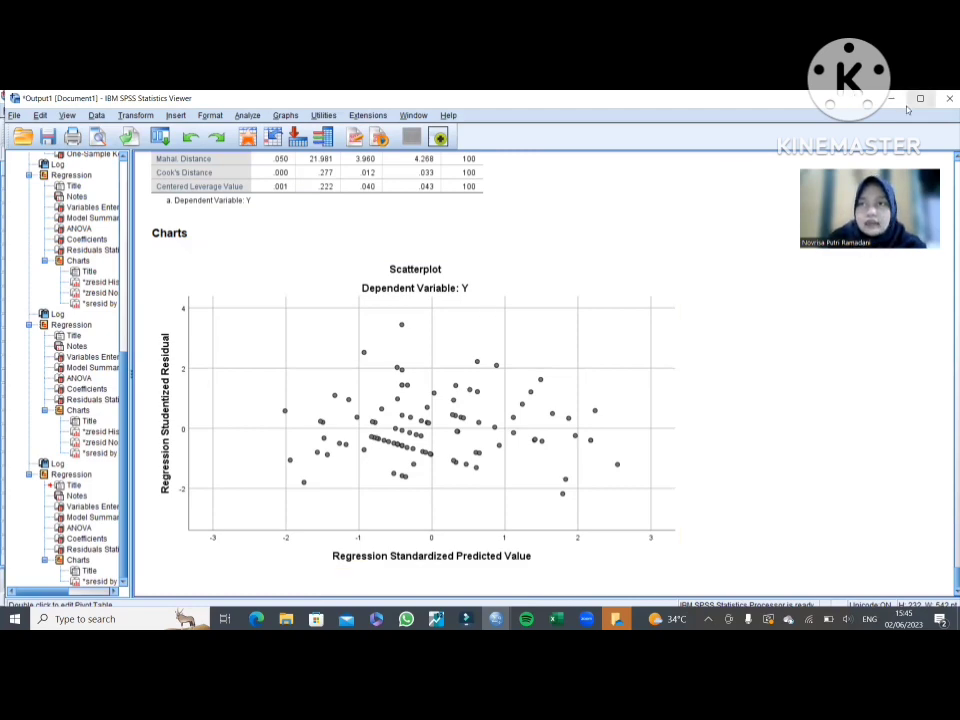
Return to the dataset and turn off Estimates and Model fit in the linear regression's statistics settings
left_click(890, 98)
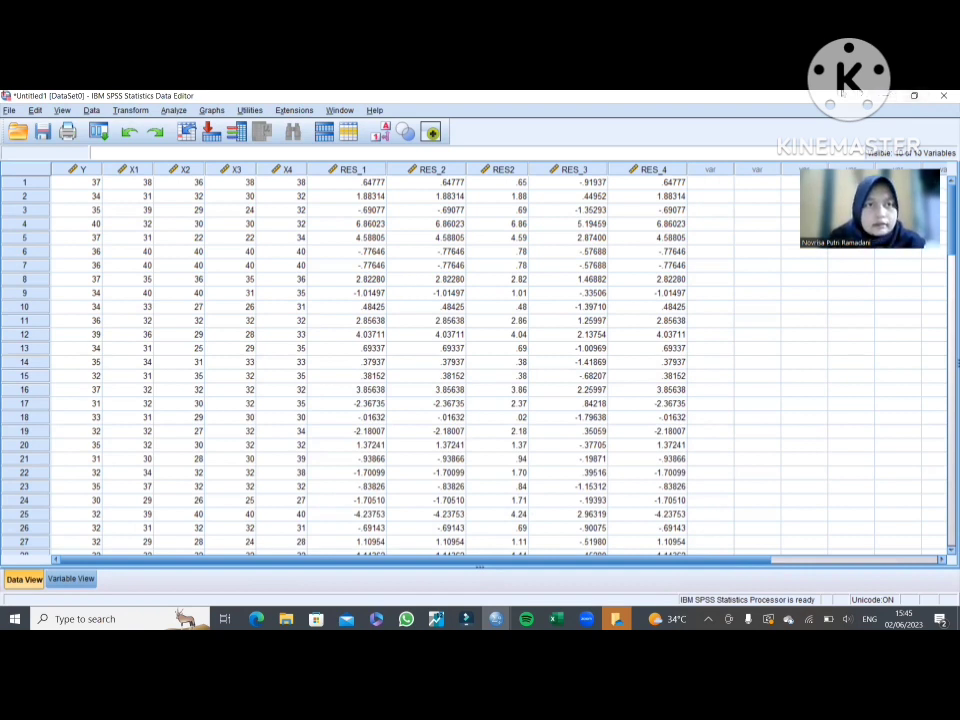
left_click(172, 111)
mouse_move(180, 143)
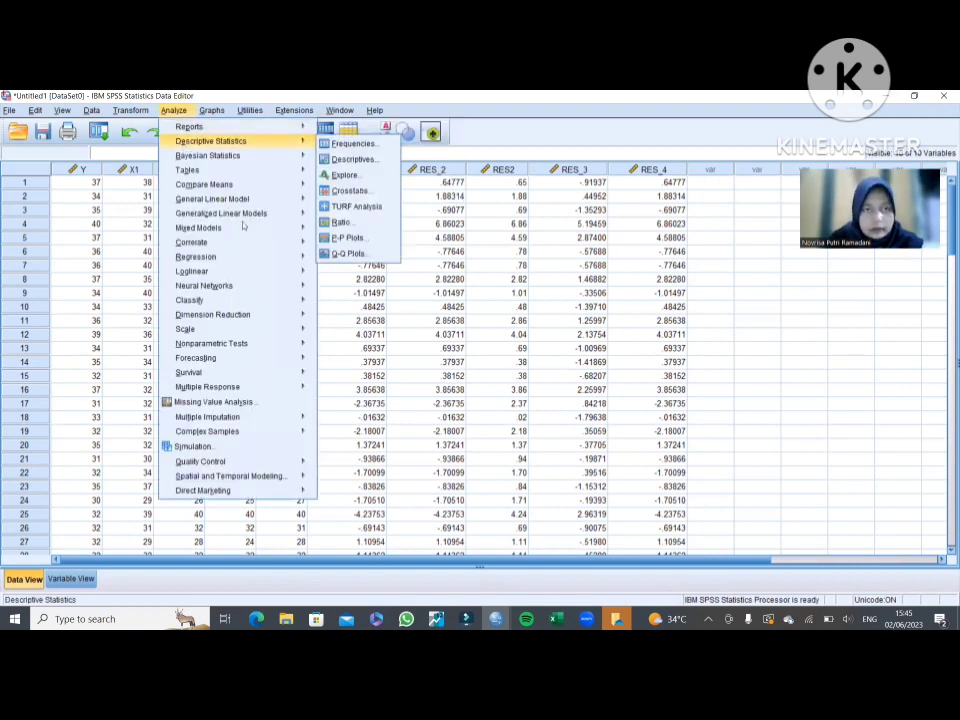
mouse_move(255, 257)
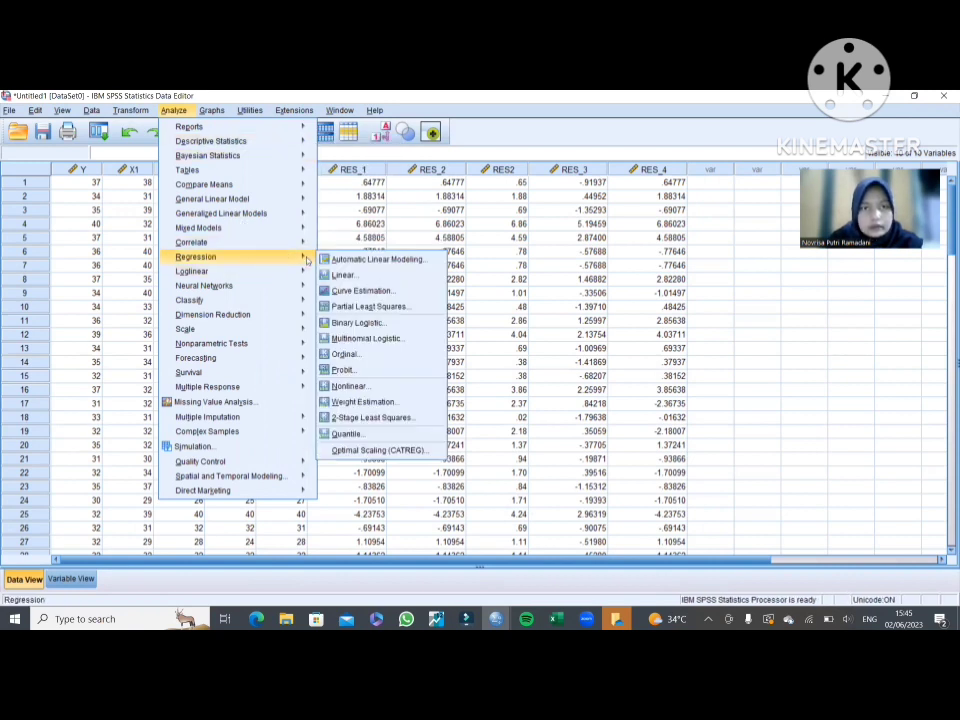
left_click(340, 274)
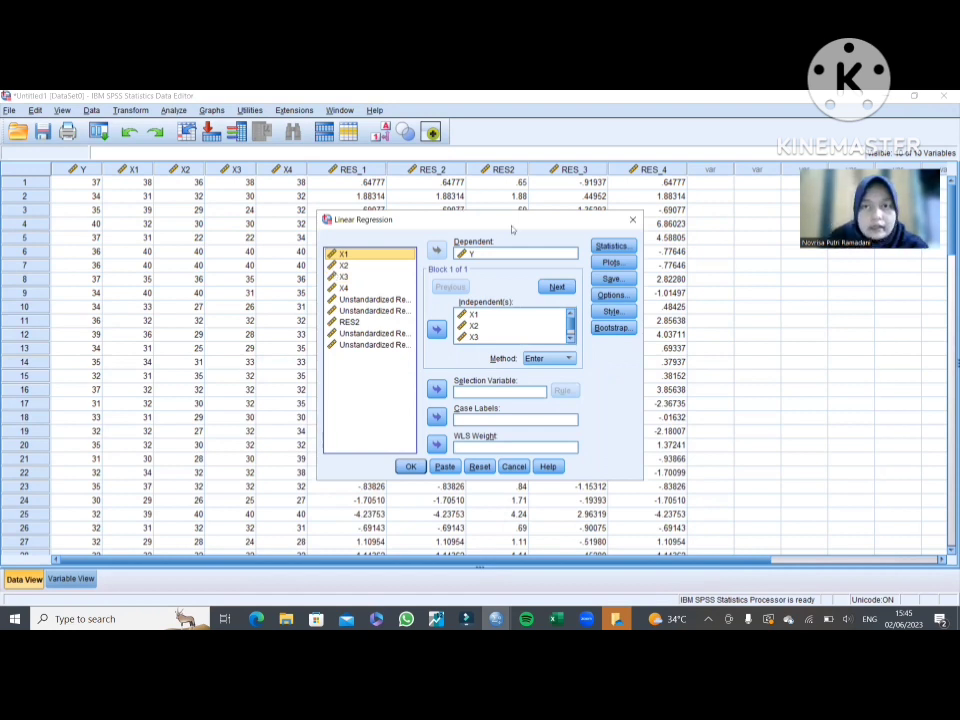
left_click(609, 246)
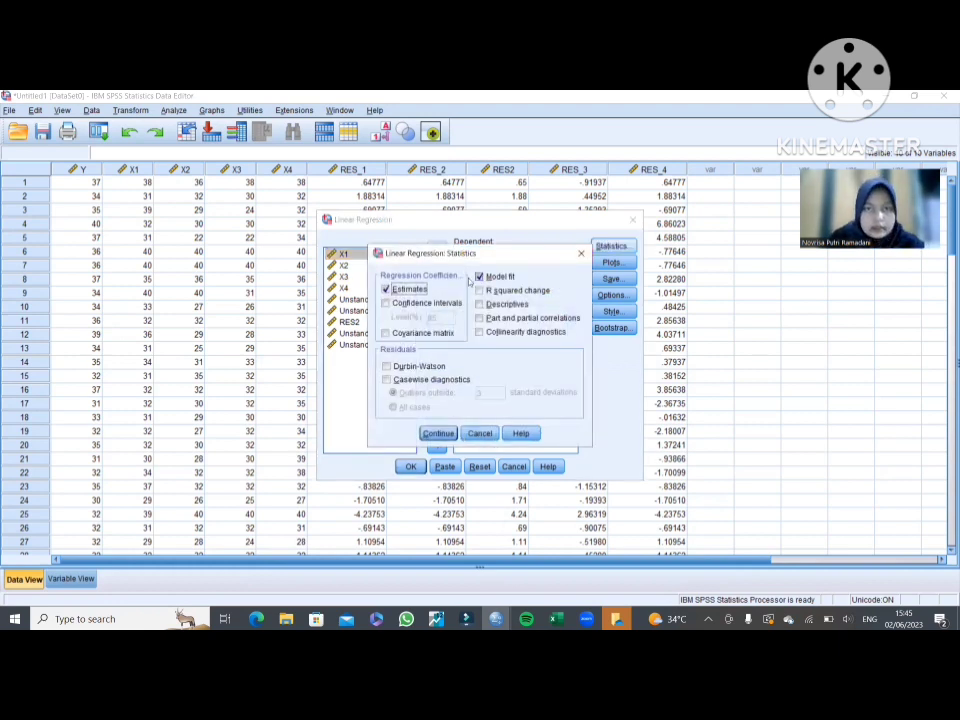
left_click(404, 289)
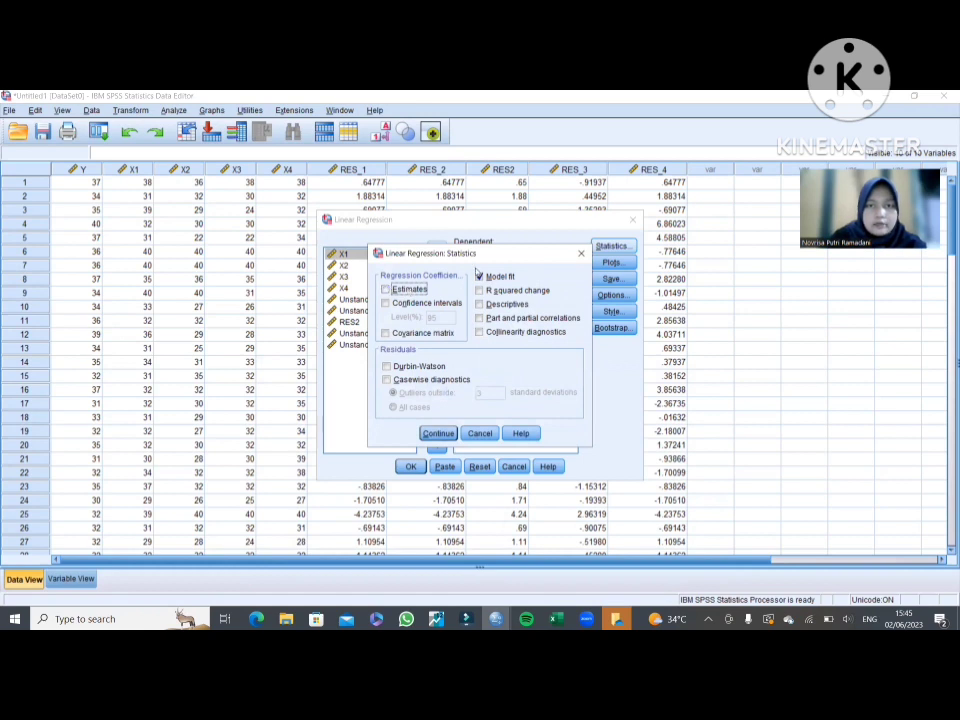
left_click(481, 276)
left_click(481, 276)
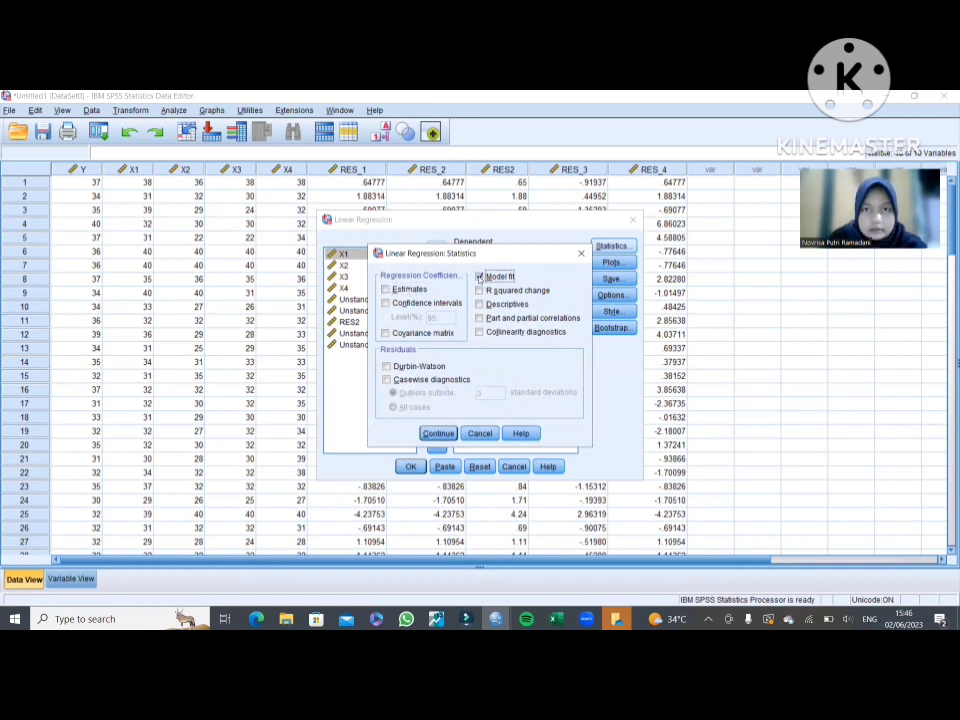
left_click(481, 276)
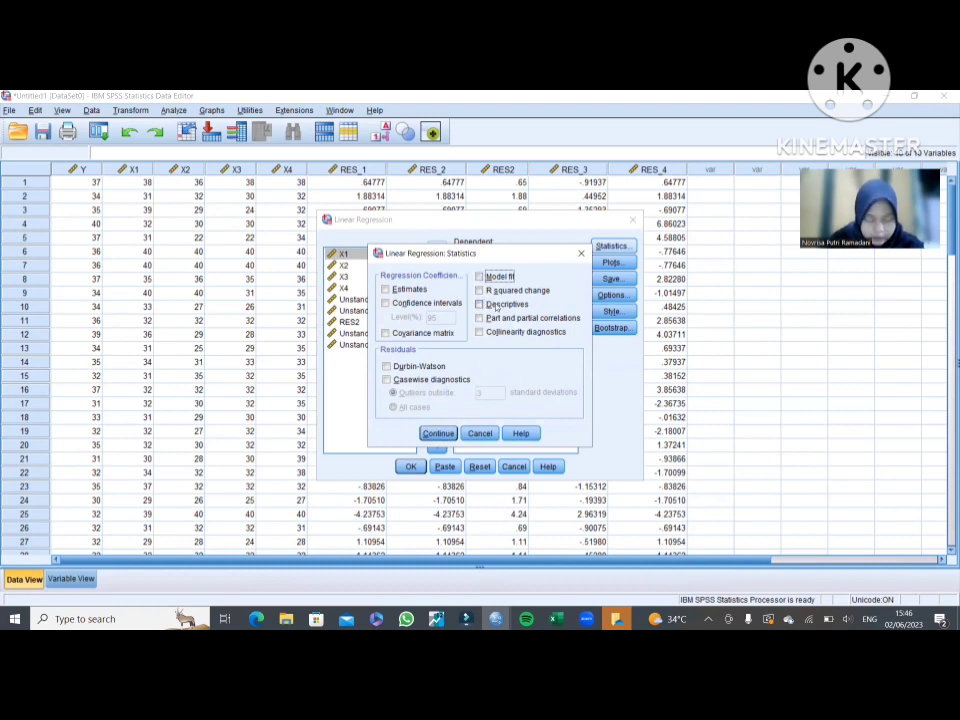
Turn on Descriptives and Collinearity diagnostics for the linear regression of Y on X1 to X4 and run it
left_click(505, 309)
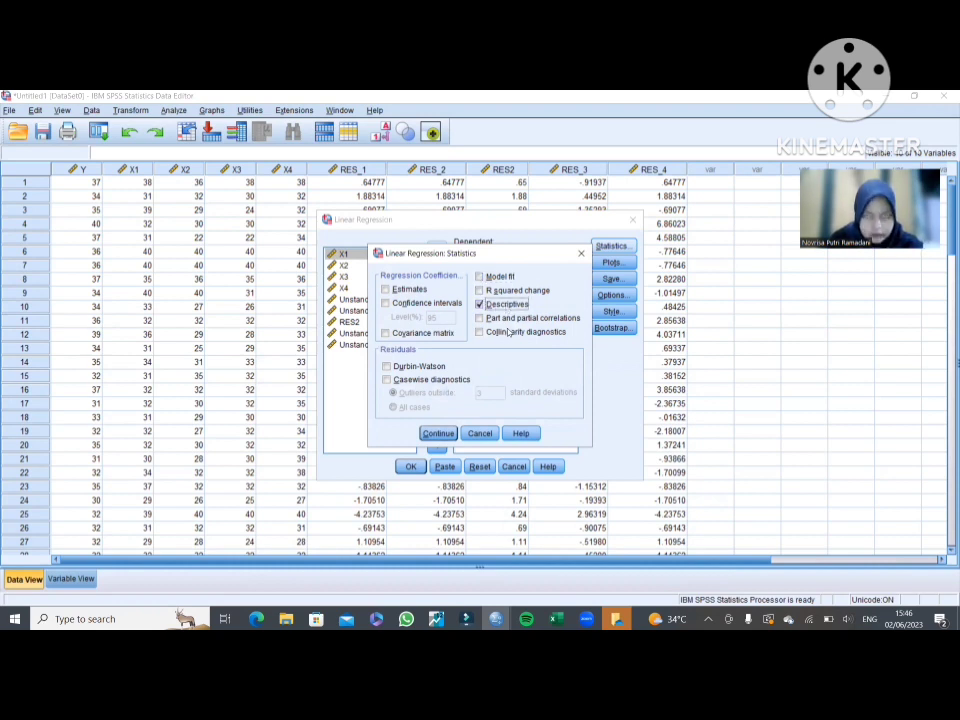
left_click(511, 334)
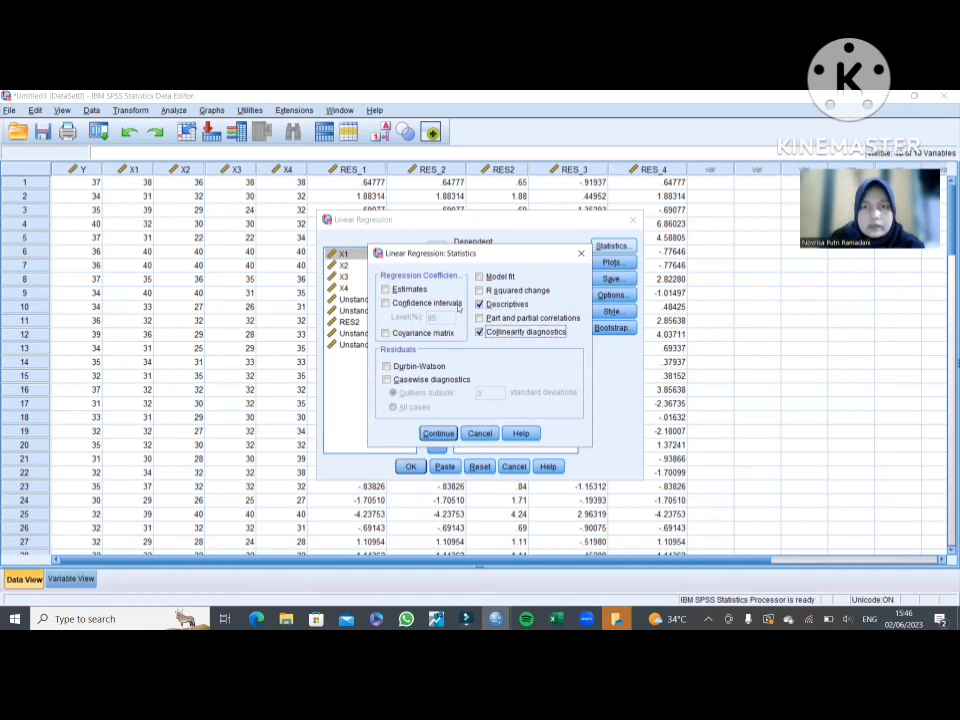
left_click(438, 434)
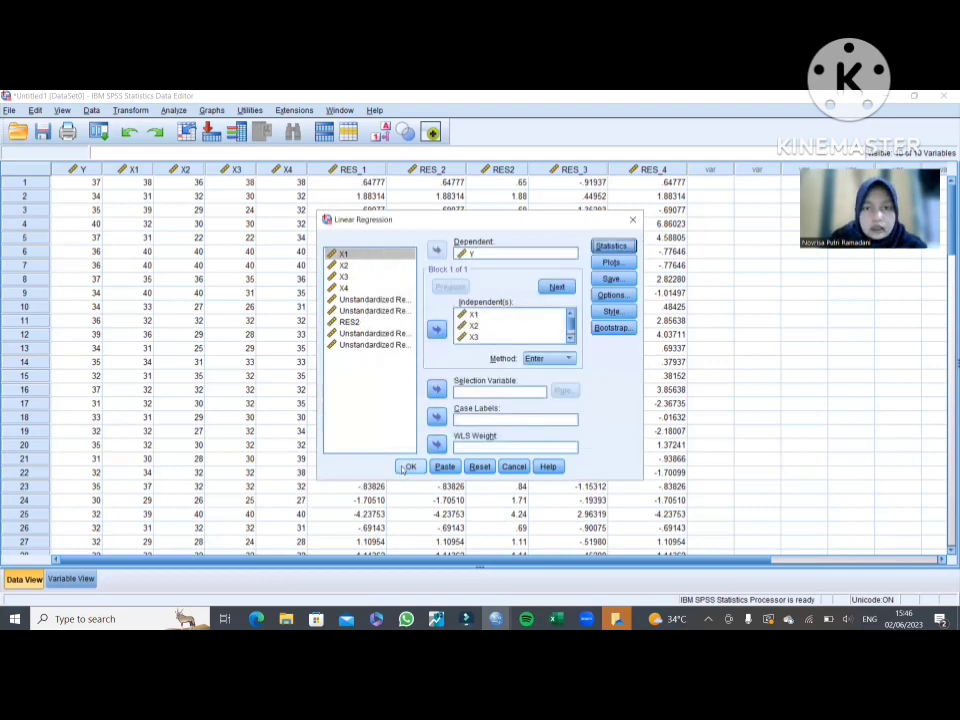
left_click(409, 467)
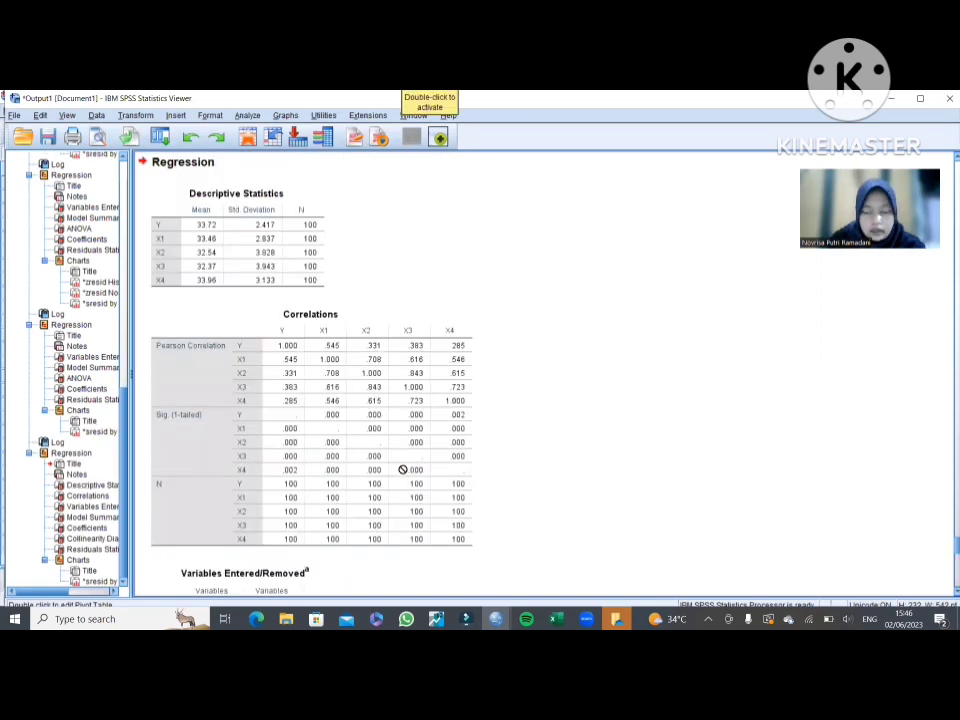
Examine the Correlations table, the Tolerance and VIF values of X1 to X4, and the Collinearity Diagnostics in the regression output
scroll(403, 469, "down", 1)
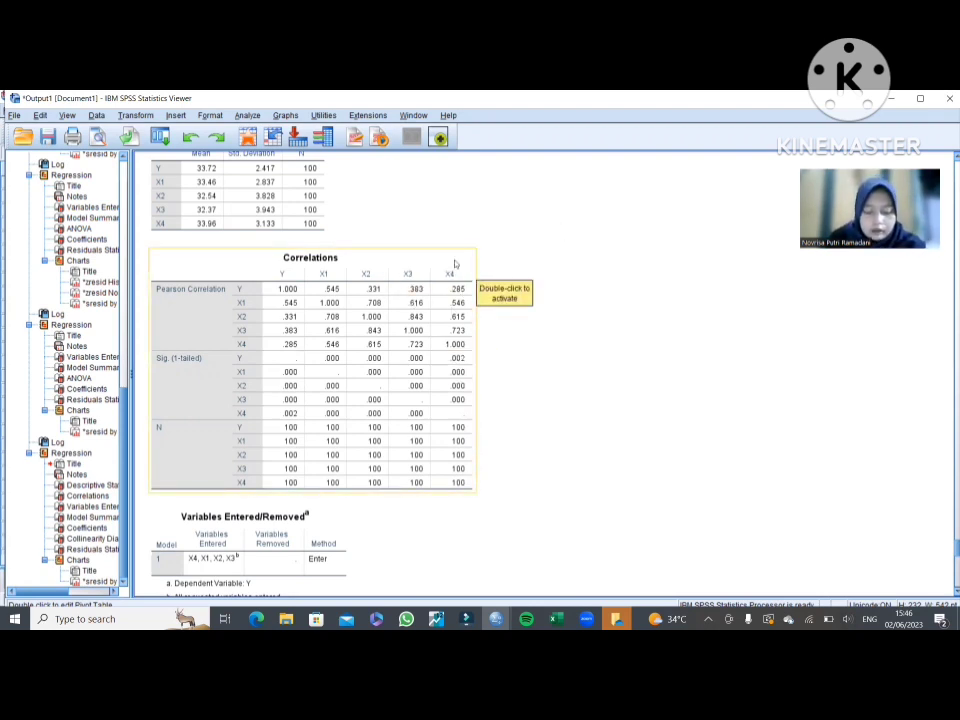
scroll(455, 263, "up", 1)
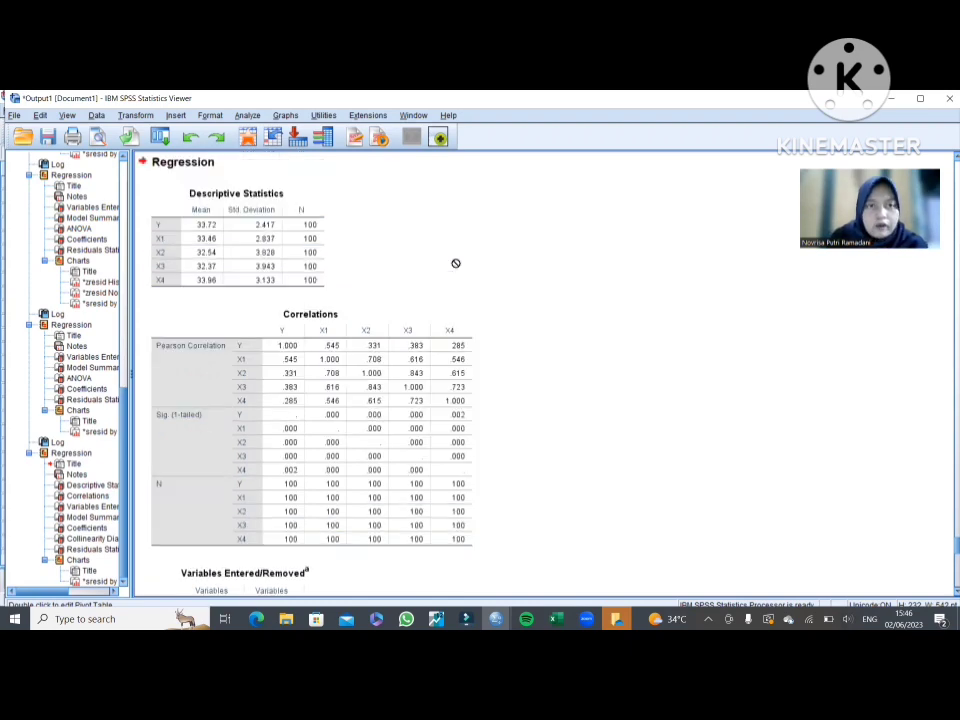
scroll(455, 262, "down", 4)
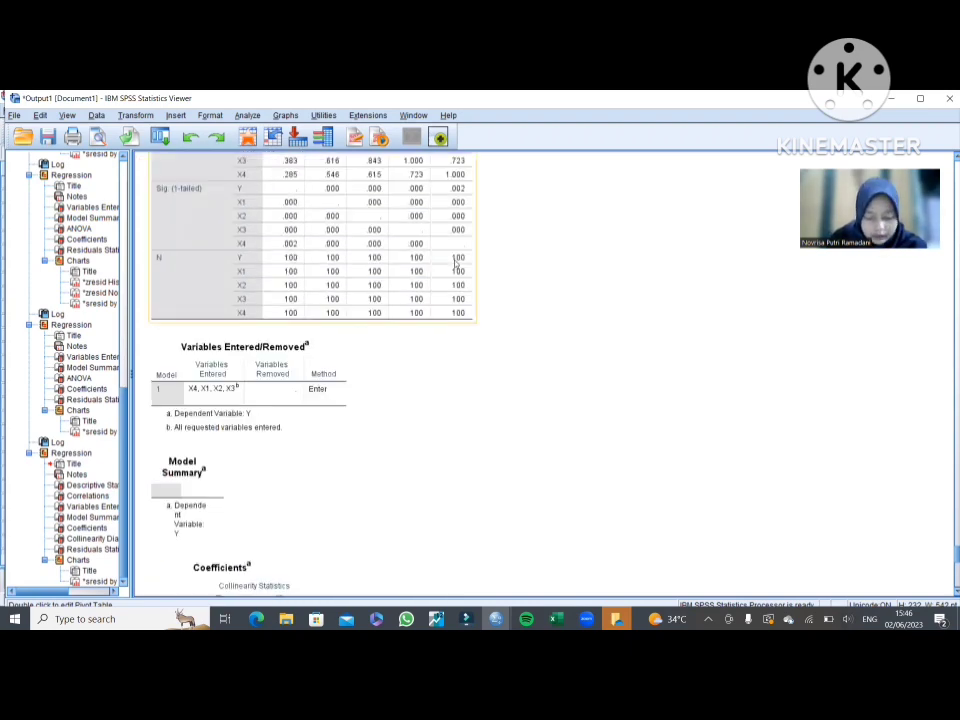
scroll(456, 261, "up", 2)
scroll(456, 262, "up", 4)
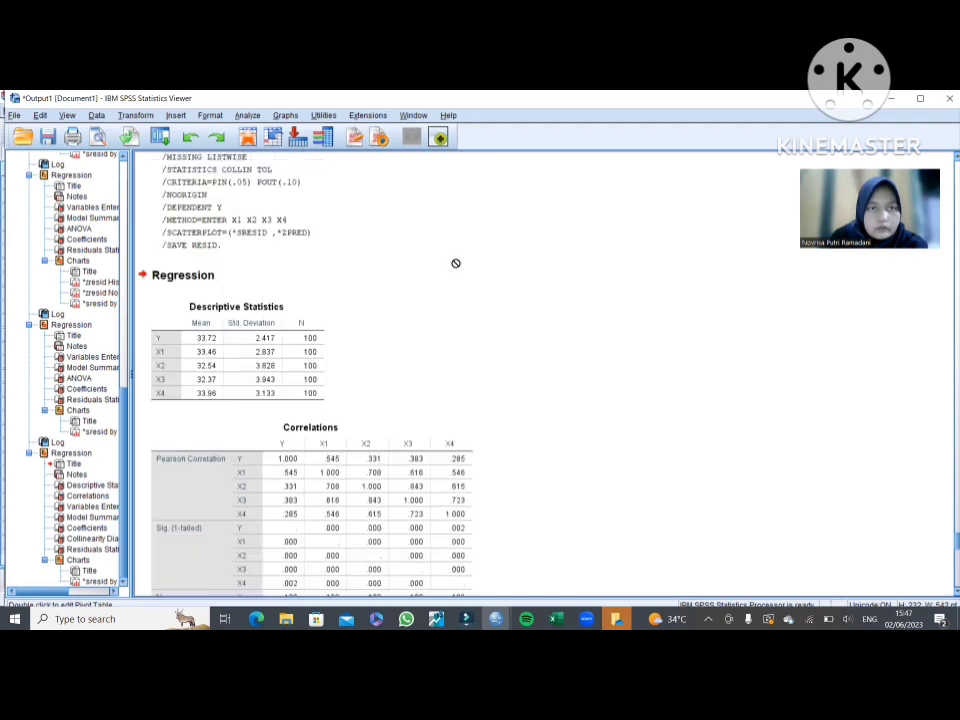
scroll(455, 263, "up", 3)
scroll(455, 263, "down", 20)
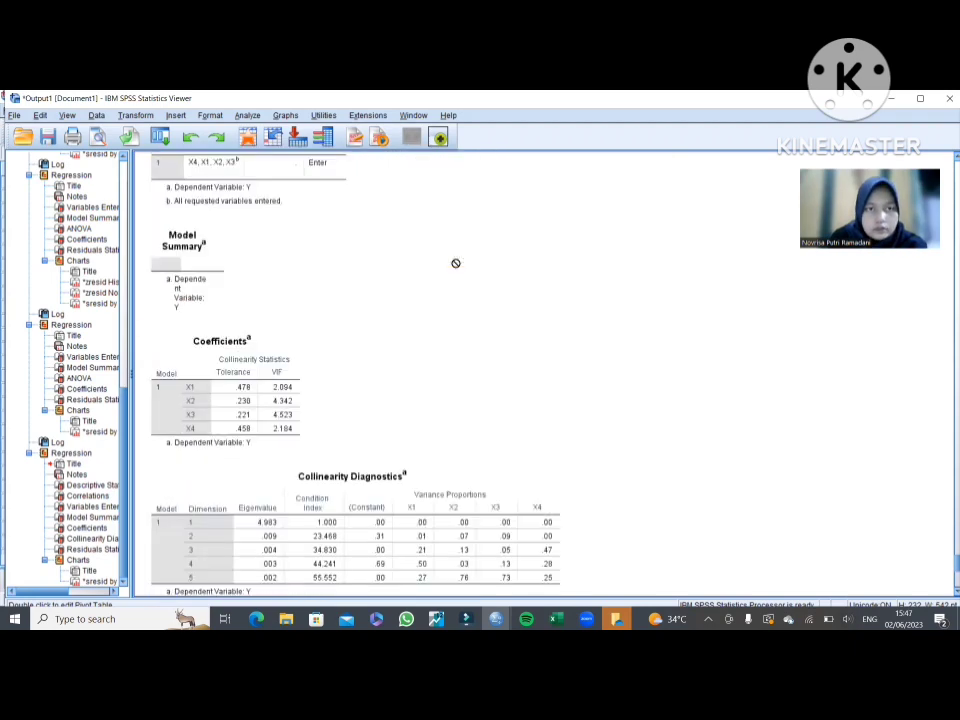
scroll(455, 263, "up", 2)
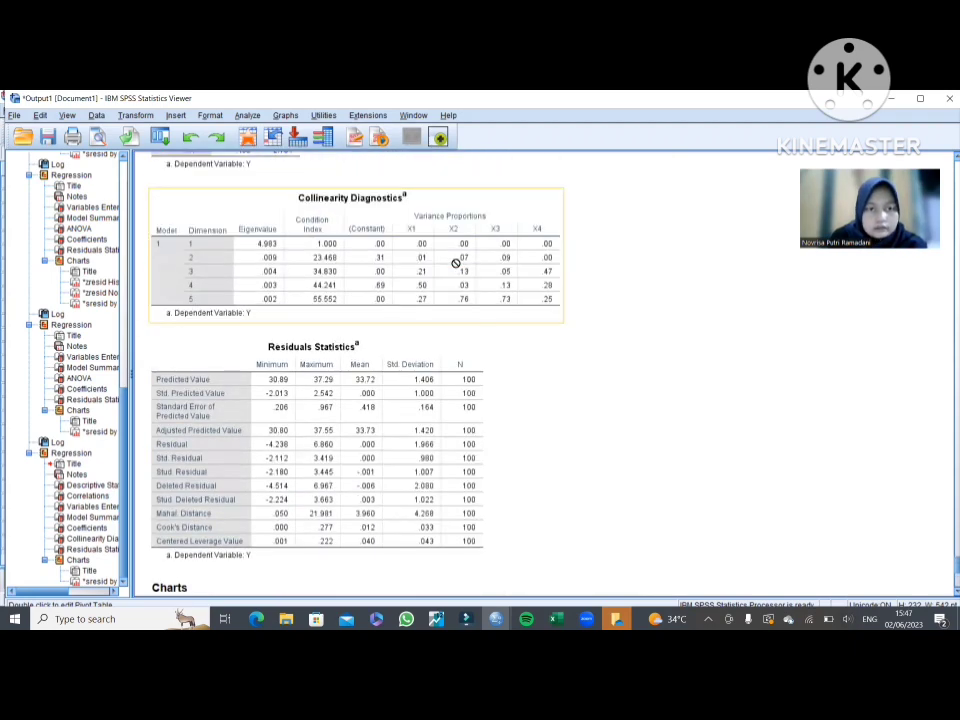
scroll(455, 262, "down", 4)
scroll(455, 263, "down", 2)
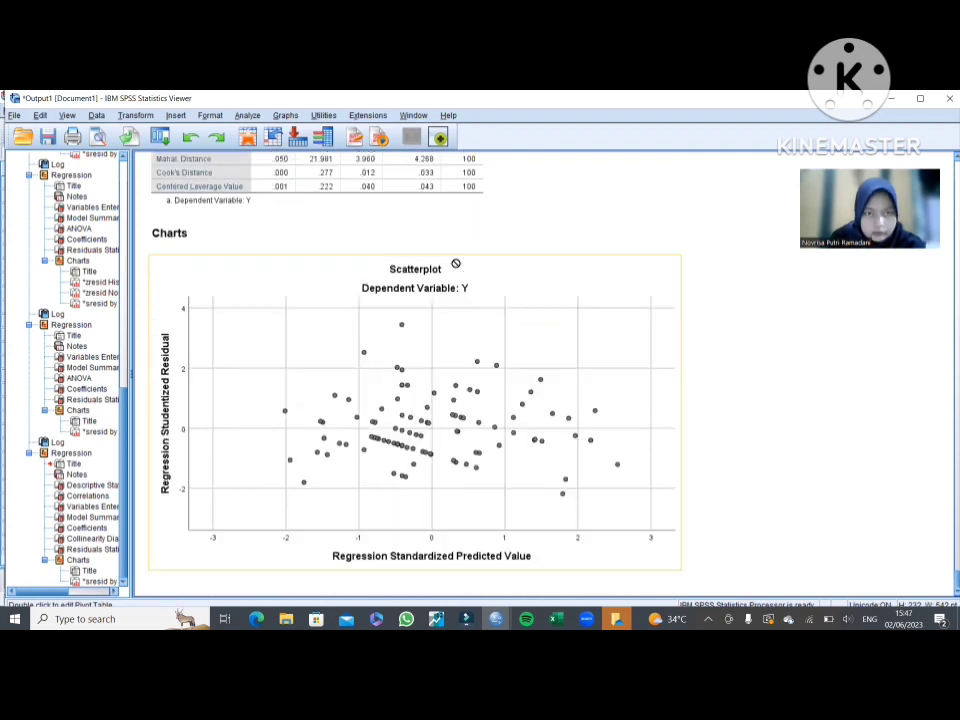
scroll(455, 263, "up", 9)
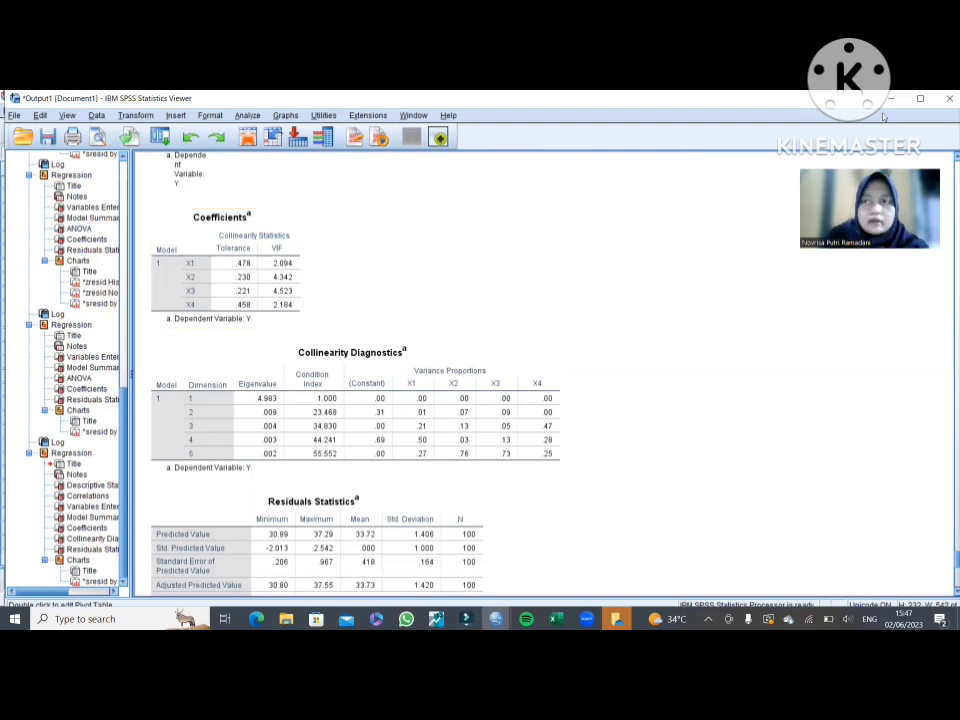
Return to the dataset and rerun the linear regression of Y on X1 to X4 with the current settings
left_click(889, 98)
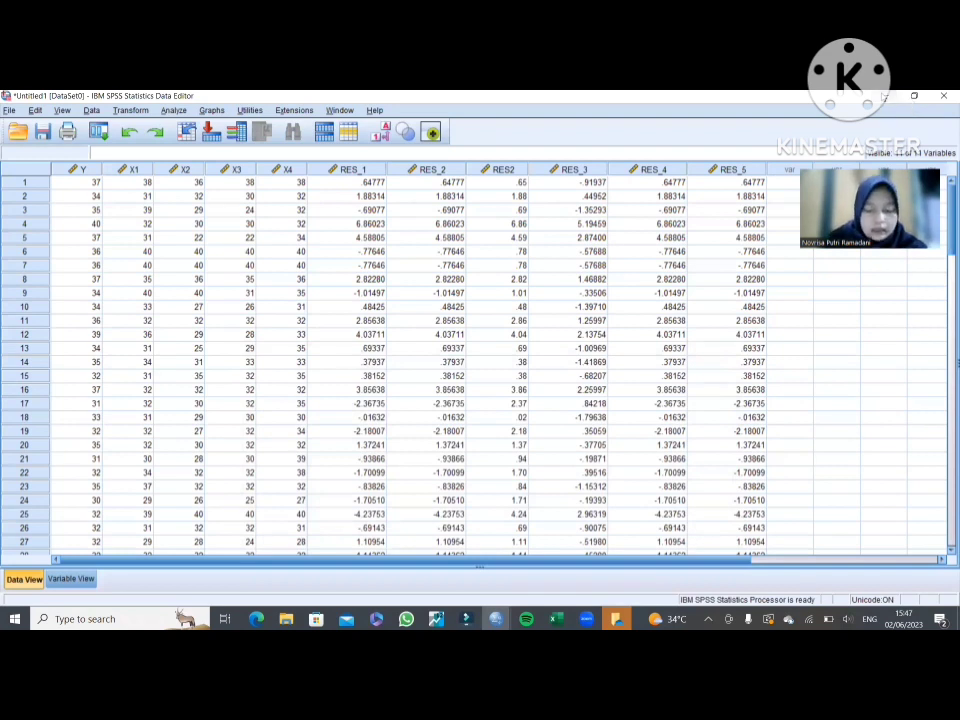
left_click(174, 111)
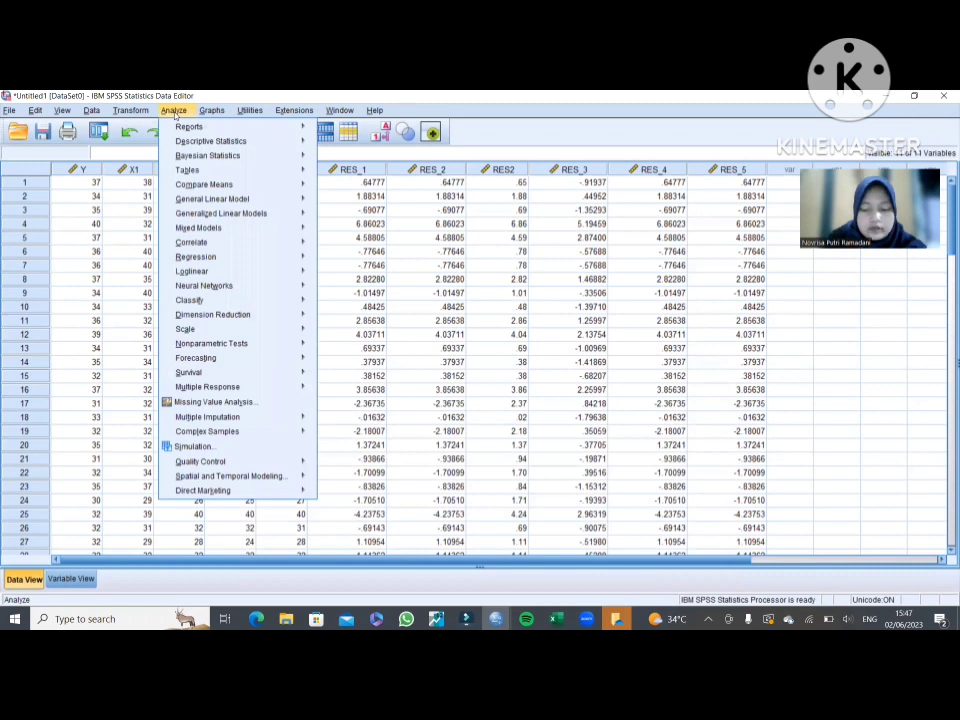
mouse_move(223, 257)
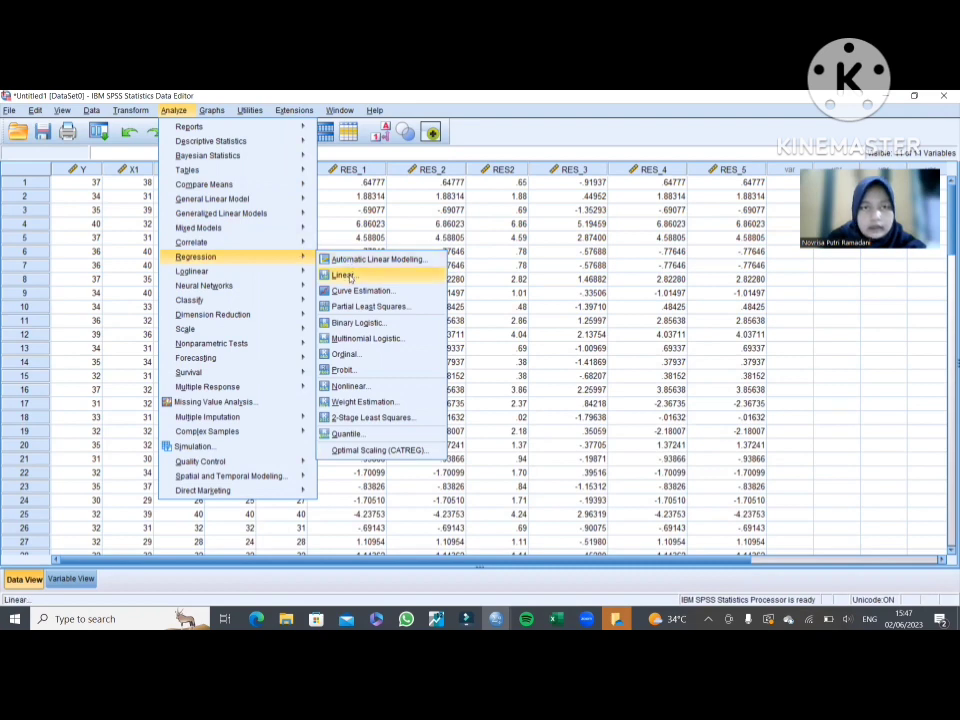
left_click(345, 276)
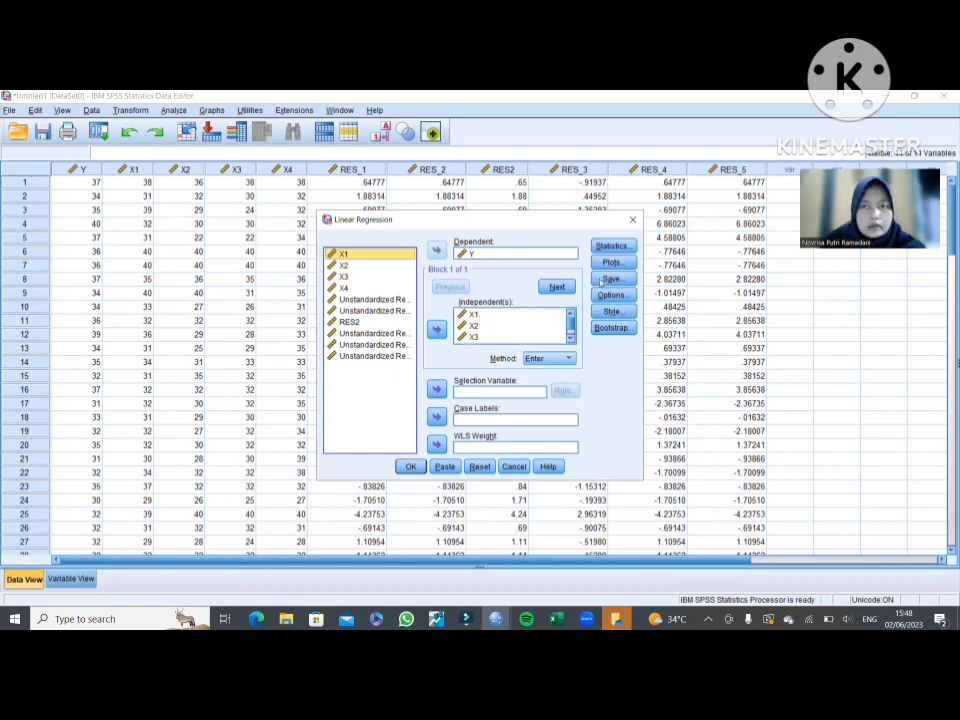
left_click(408, 467)
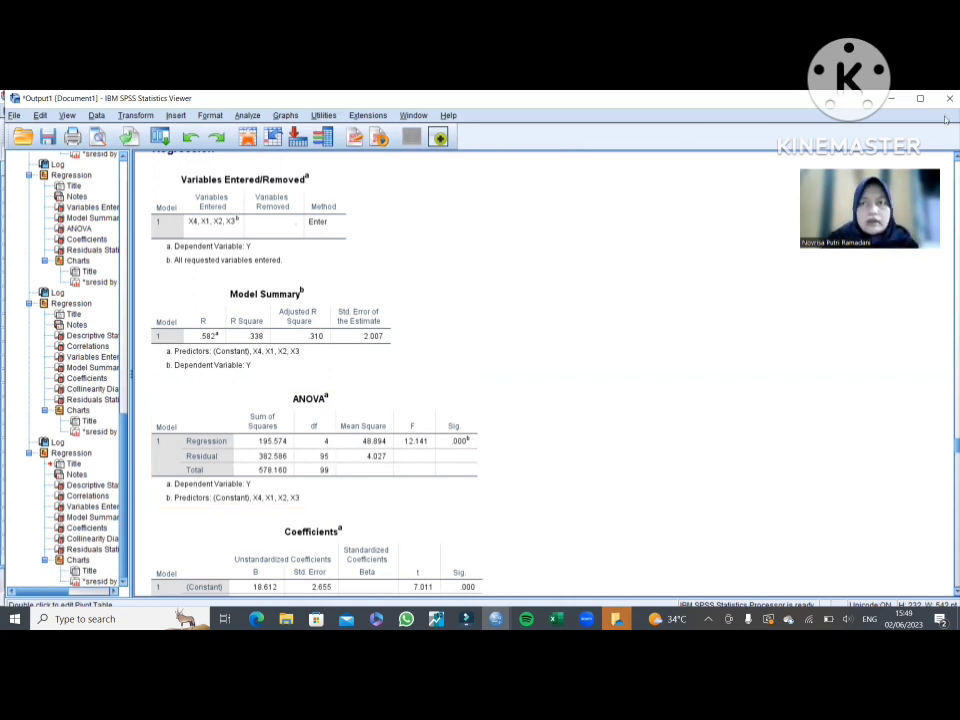
Reopen the output document and examine the Model Summary, ANOVA and Coefficients tables of the regression with dependent variable Y
left_click(889, 99)
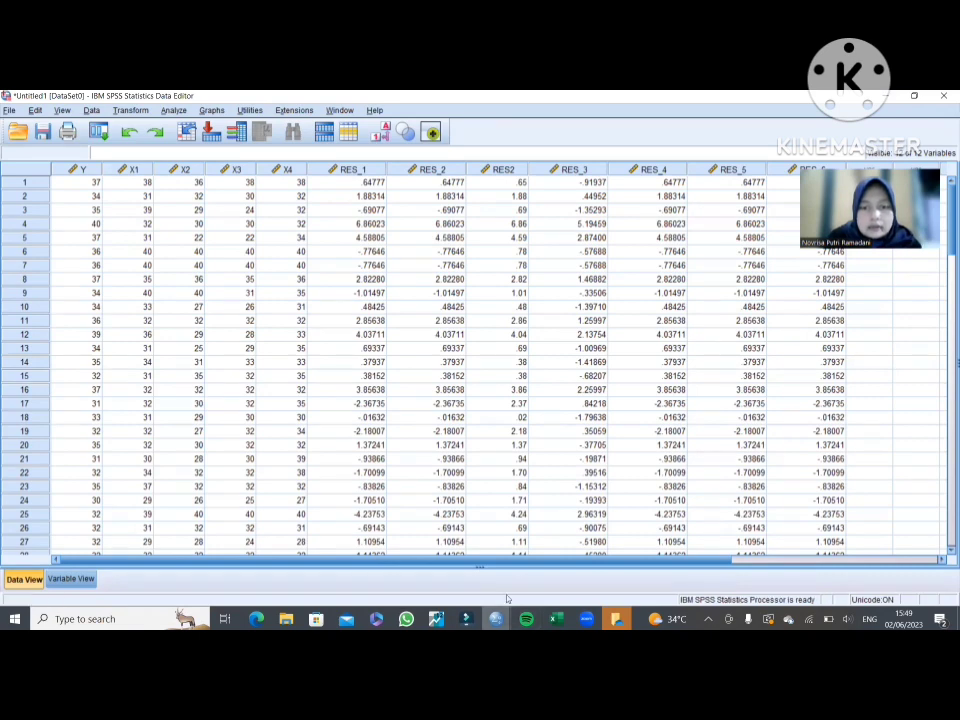
mouse_move(495, 617)
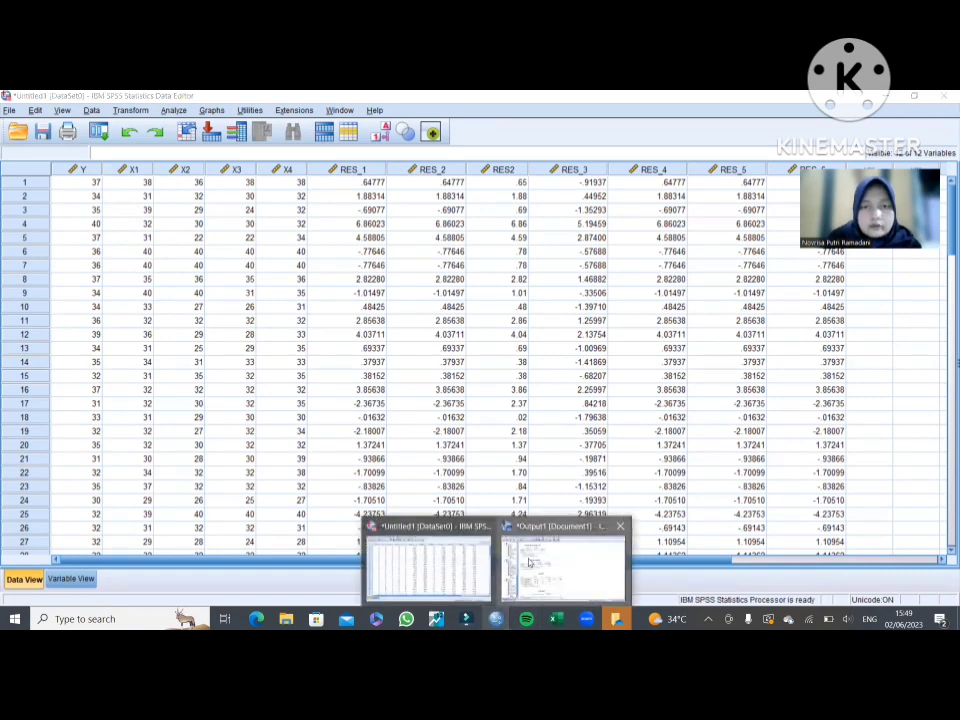
left_click(563, 565)
left_click(286, 326)
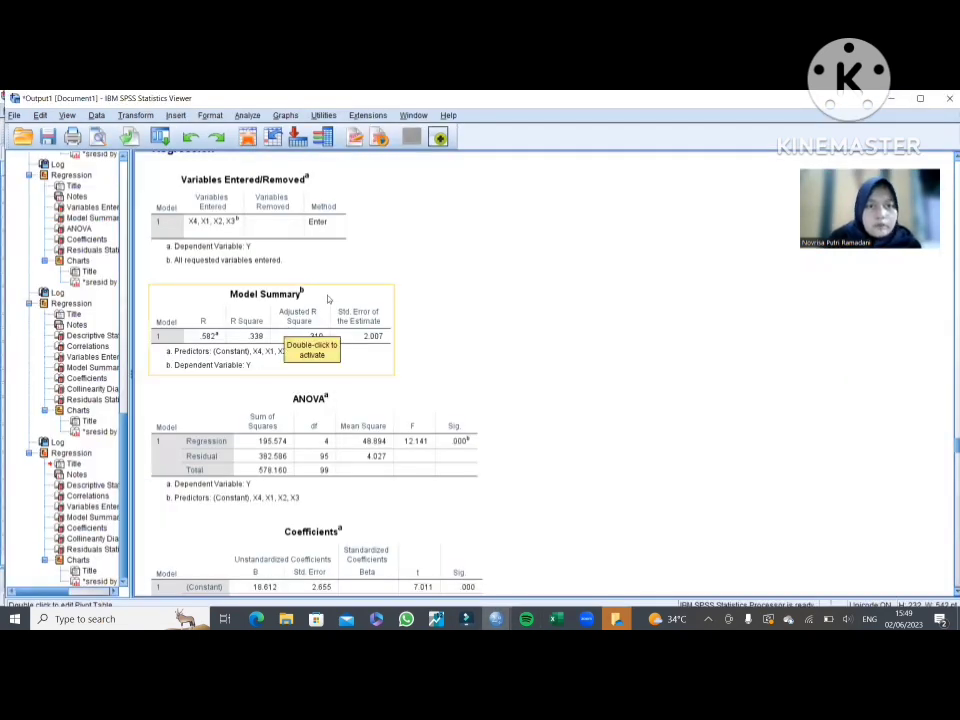
scroll(327, 298, "down", 3)
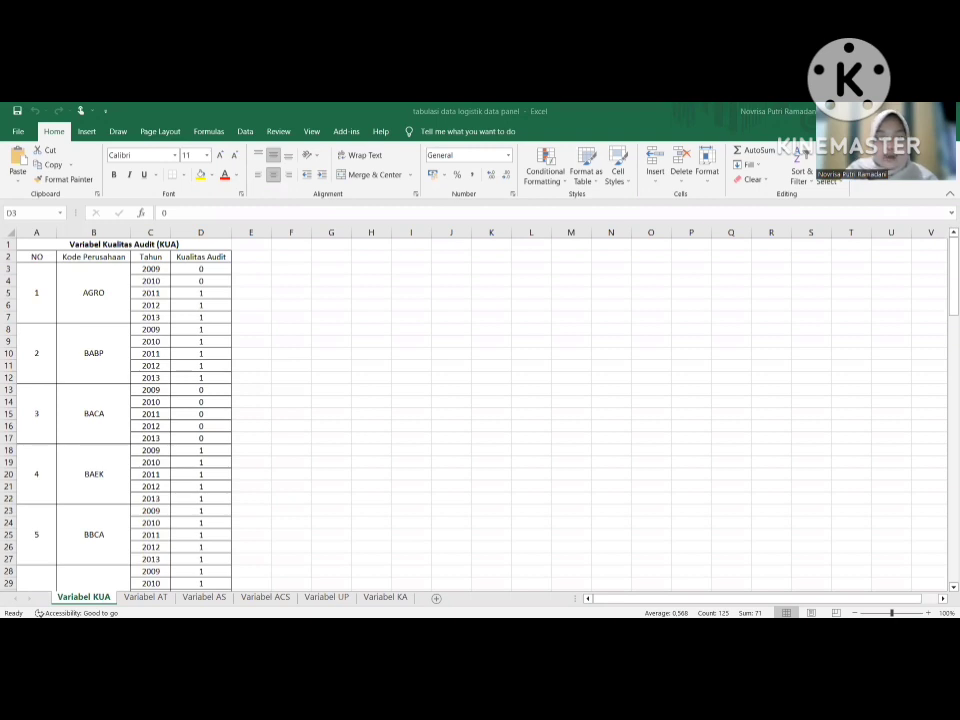
Open the Variabel AT sheet of the Excel workbook "tabulasi data logistik data panel" and view its Audit Tenure values from the first row
left_click(147, 597, "ctrl")
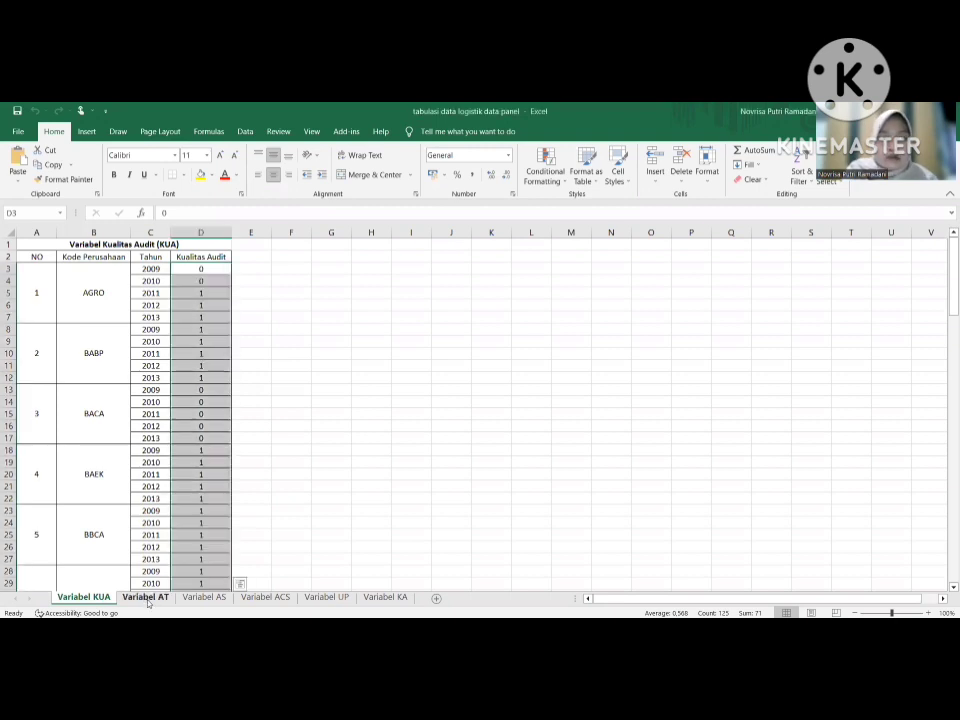
left_click(146, 597)
scroll(174, 406, "up", 10)
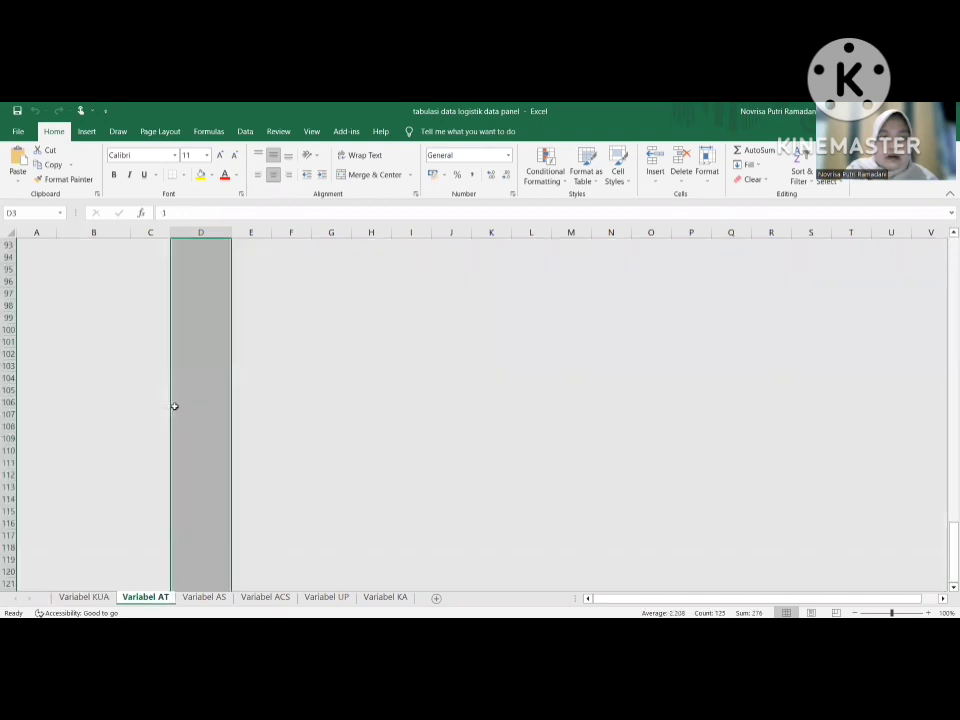
scroll(174, 406, "up", 20)
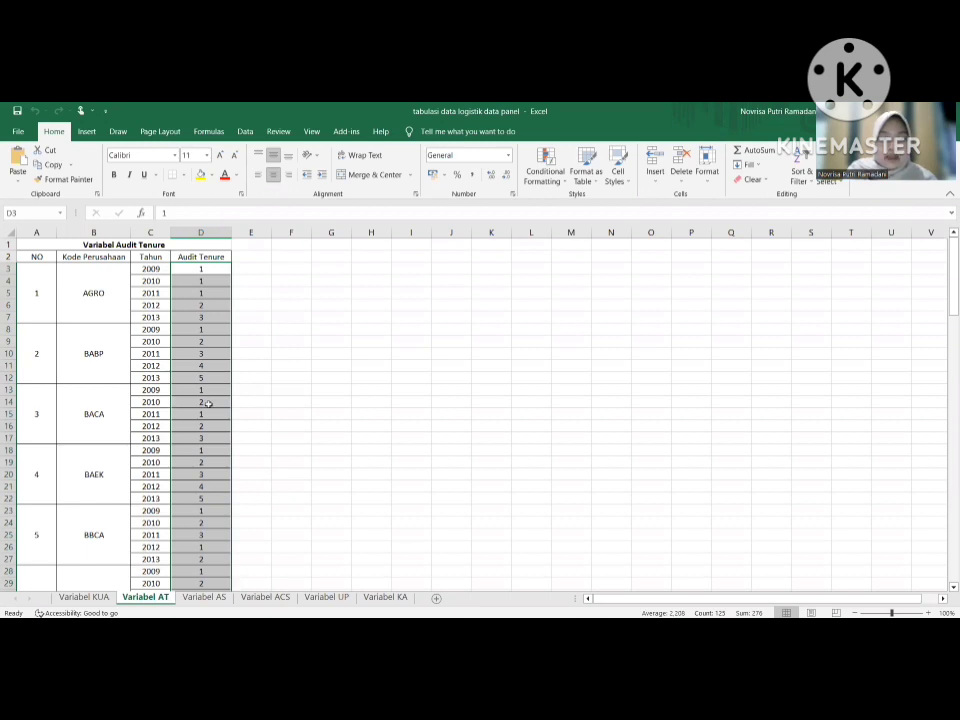
Review the Variabel AS, Variabel ACS, Variabel UP and Variabel KA sheets of the workbook from their first rows
left_click(190, 596)
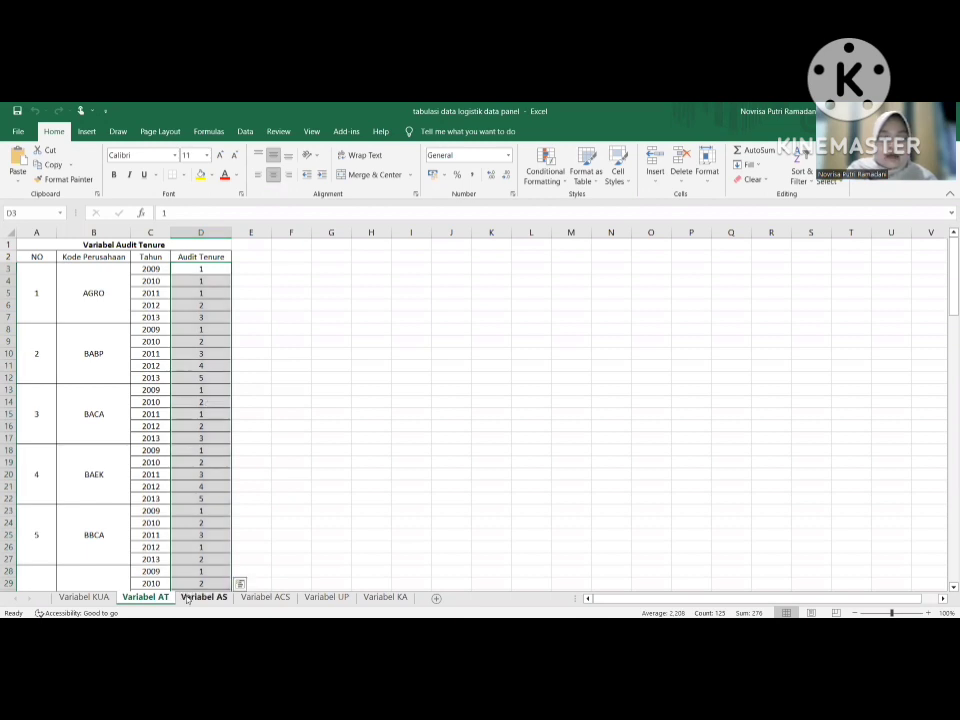
scroll(217, 375, "up", 20)
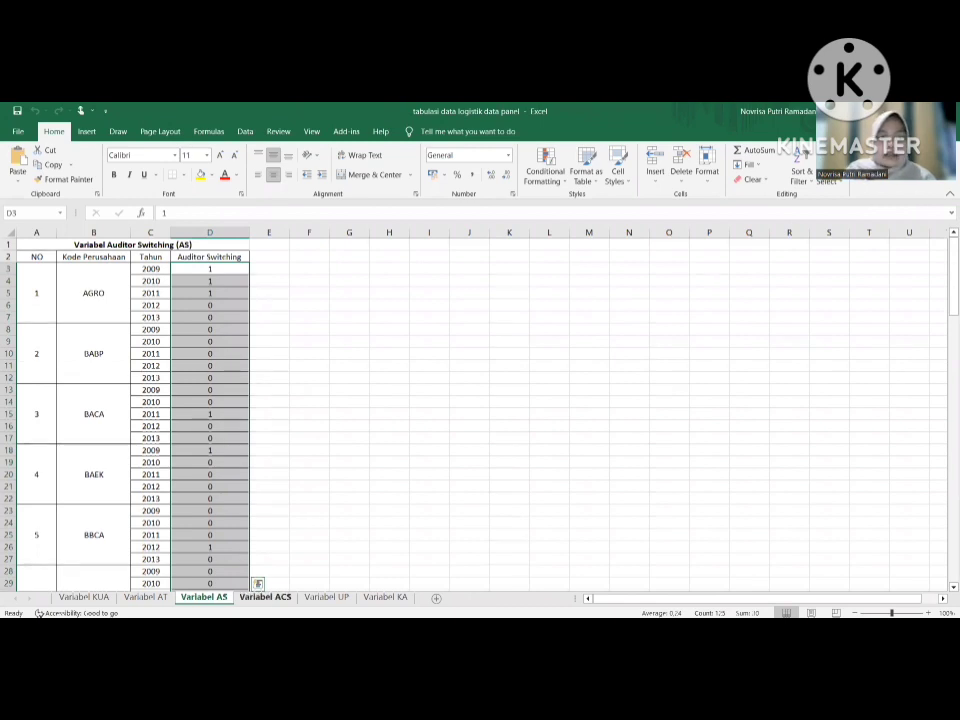
left_click(265, 596)
scroll(228, 413, "up", 20)
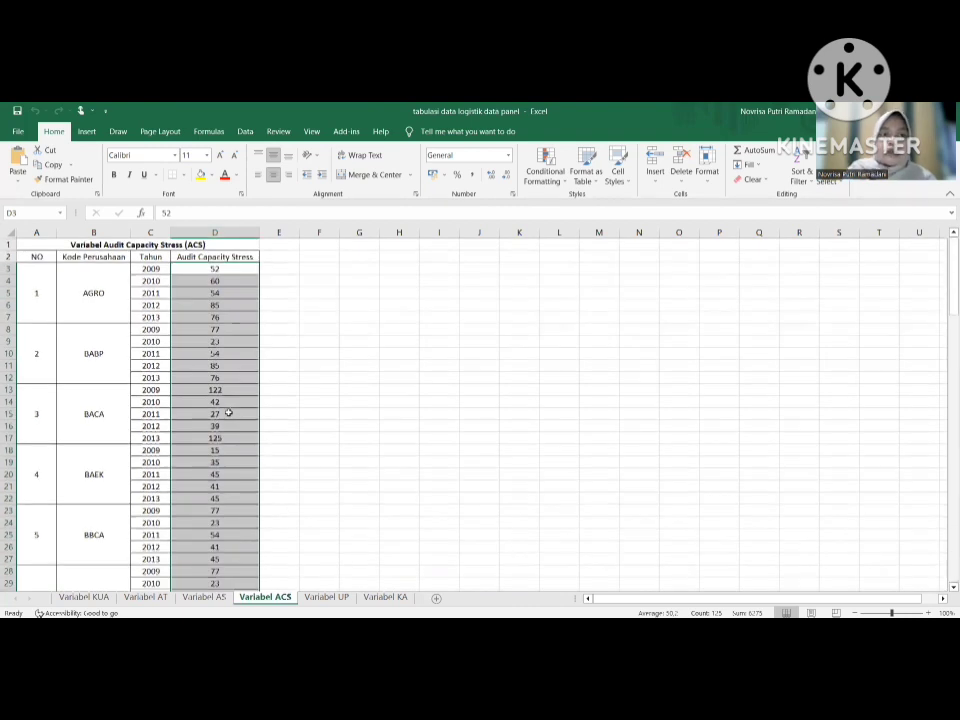
left_click(331, 600)
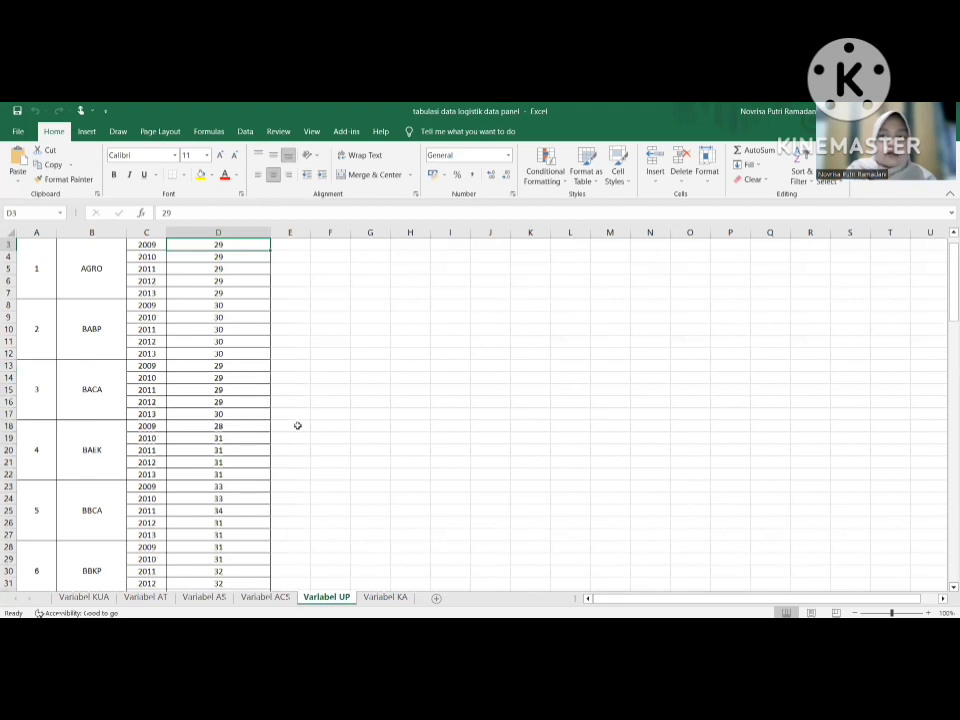
scroll(297, 426, "up", 1)
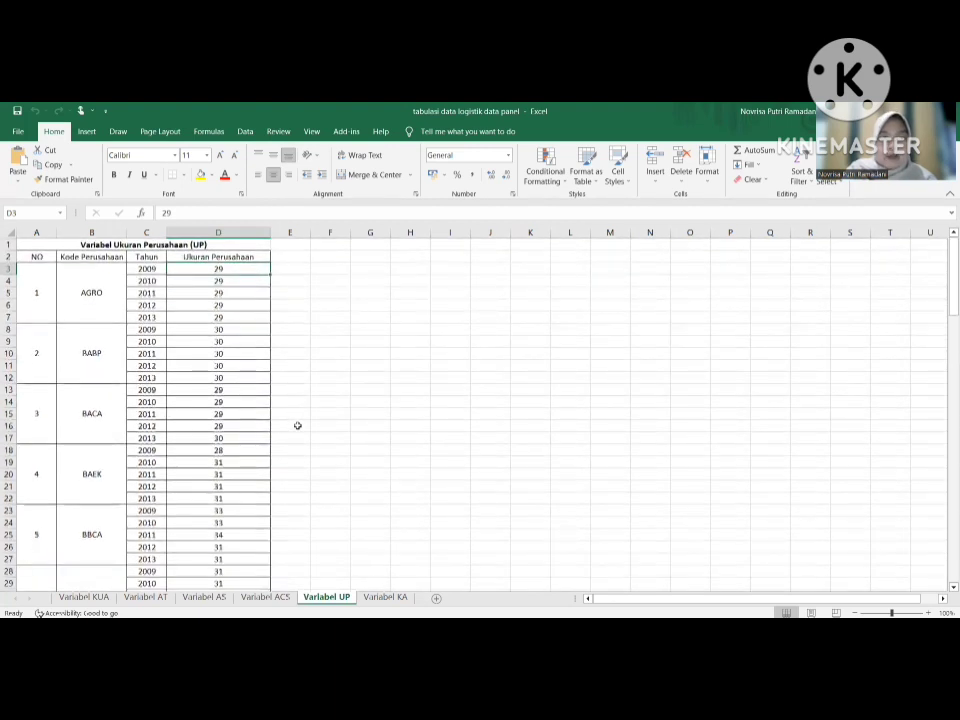
left_click(385, 597)
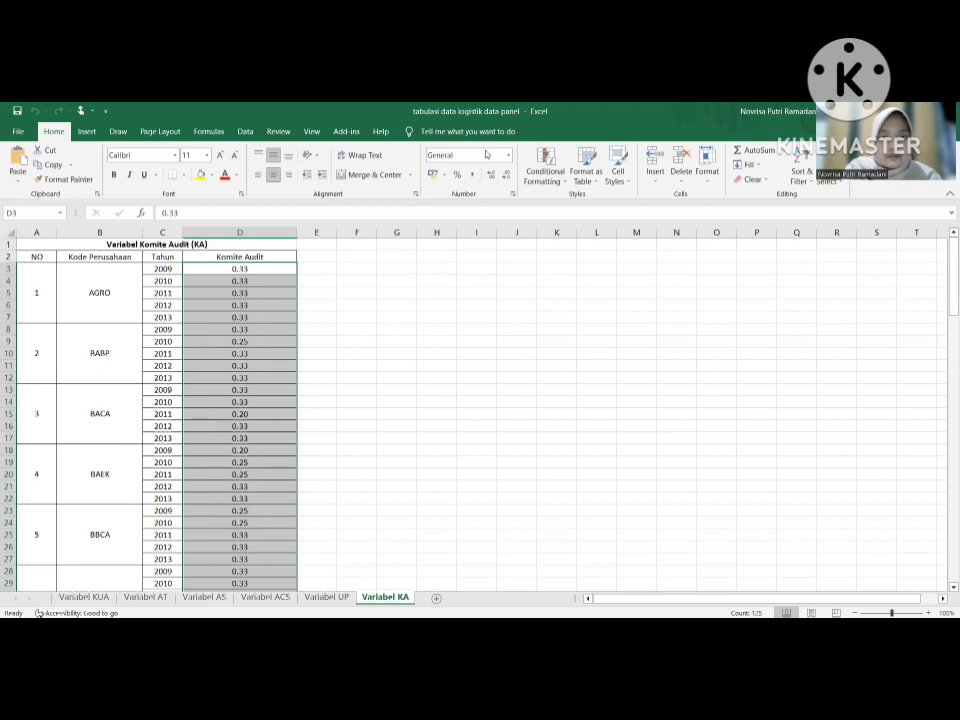
Switch to EViews and start a new workfile with the Balanced Panel structure type
key("alt+Tab")
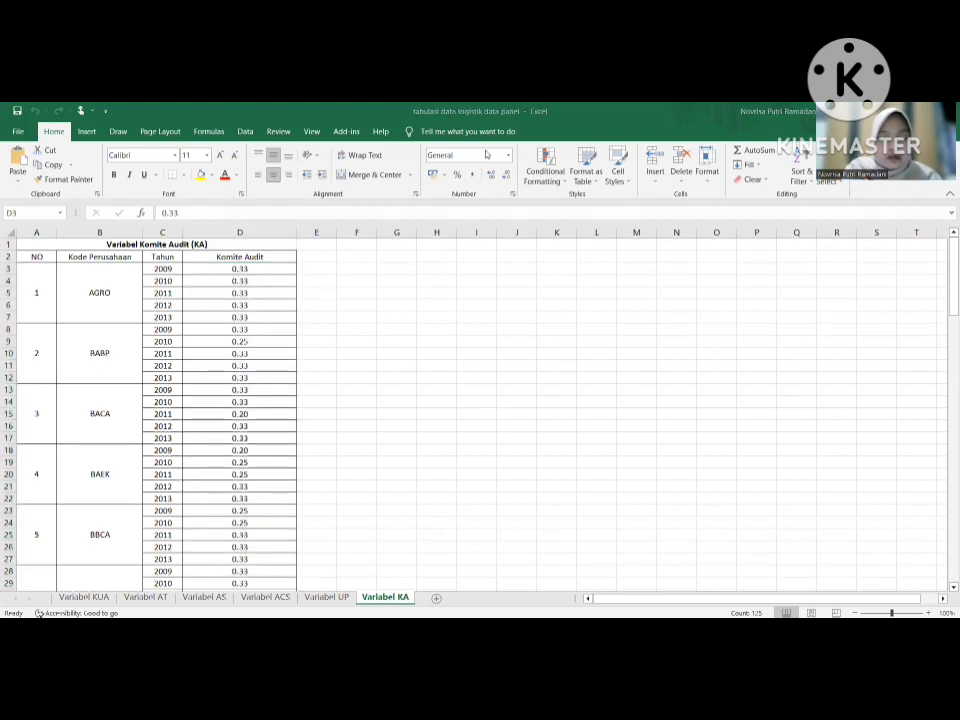
key("alt+Tab")
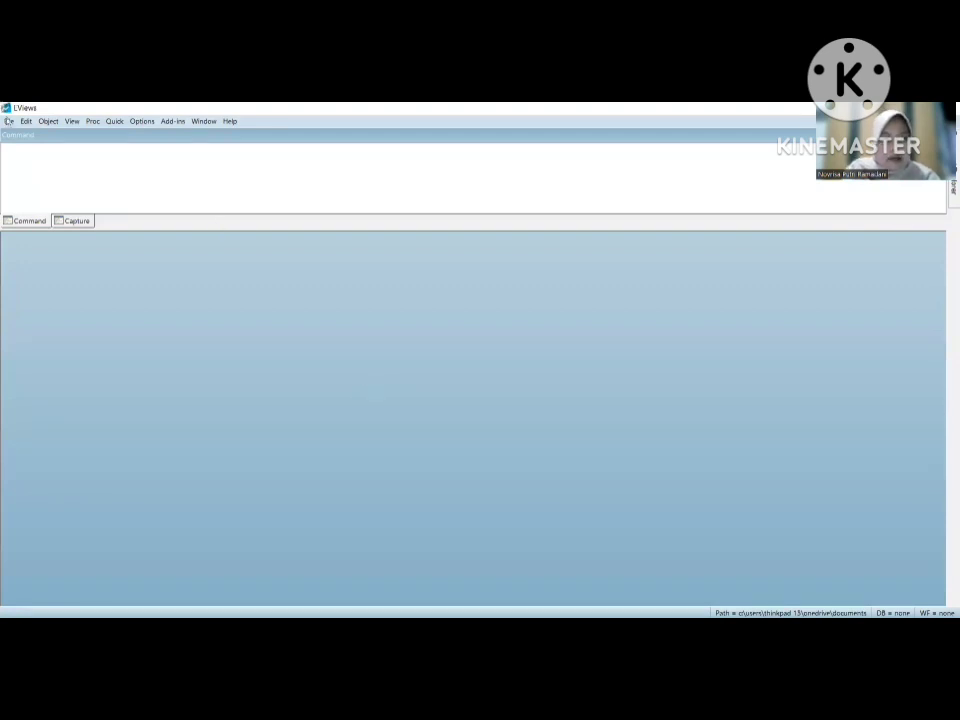
left_click(8, 121)
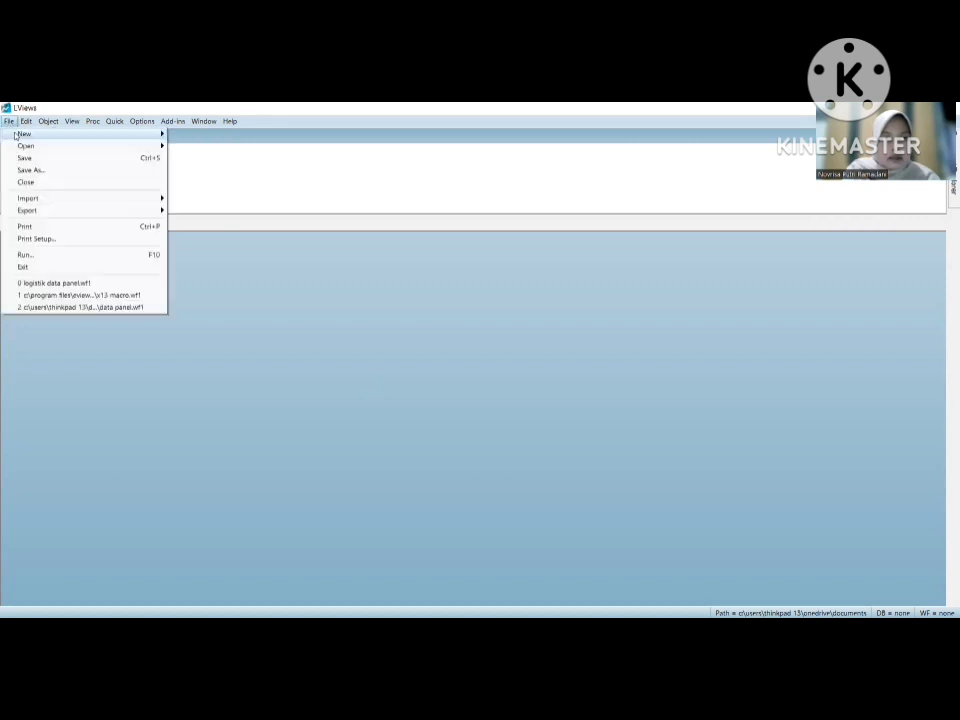
mouse_move(60, 133)
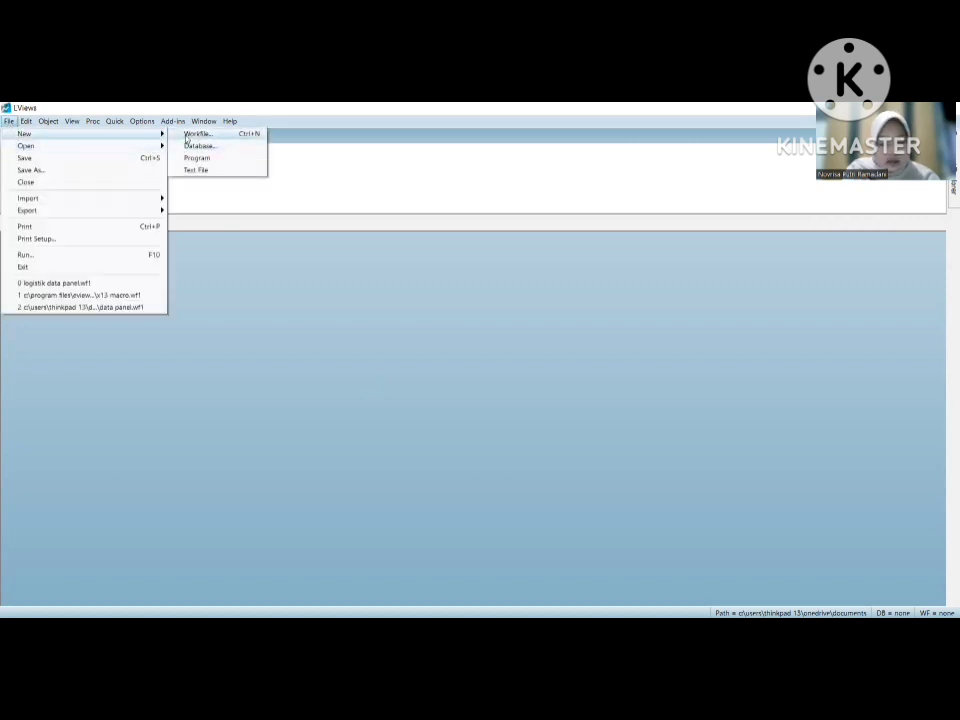
left_click(186, 137)
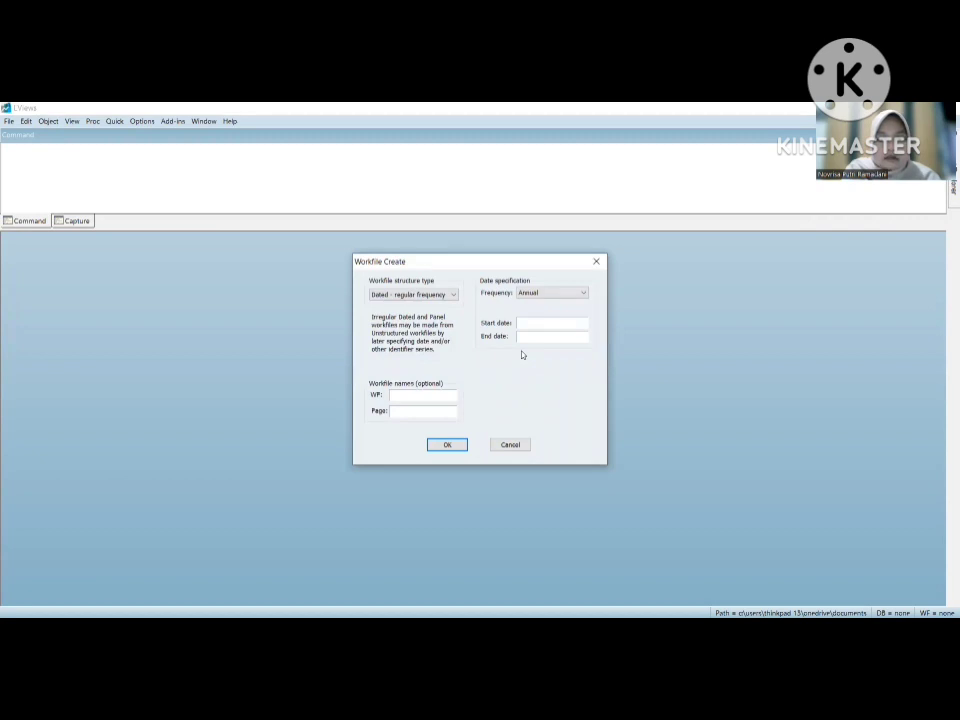
left_click(449, 296)
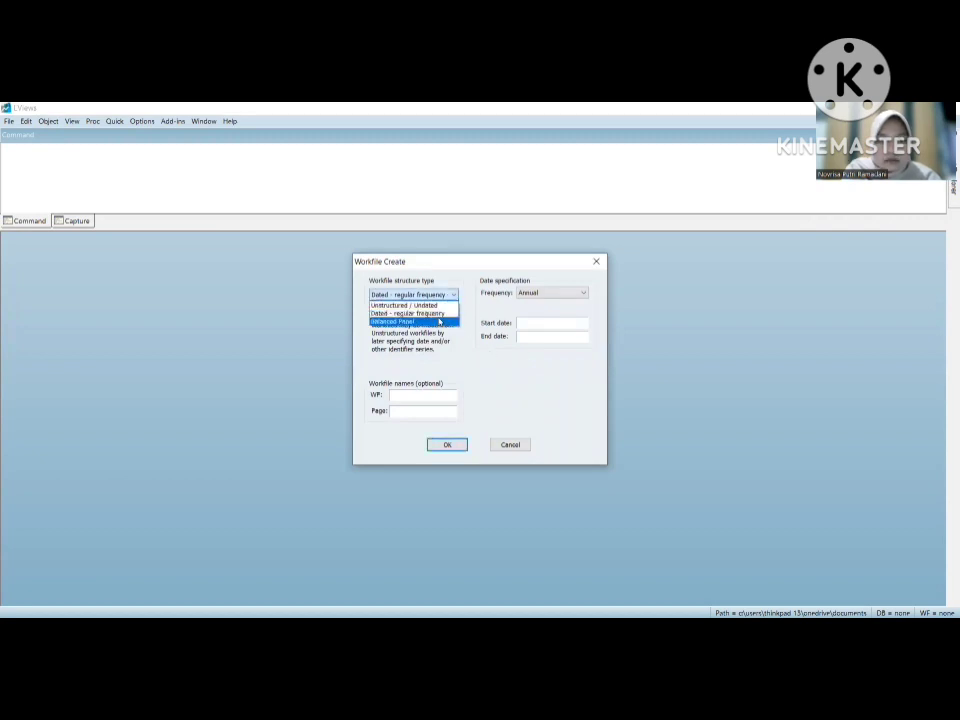
left_click(439, 322)
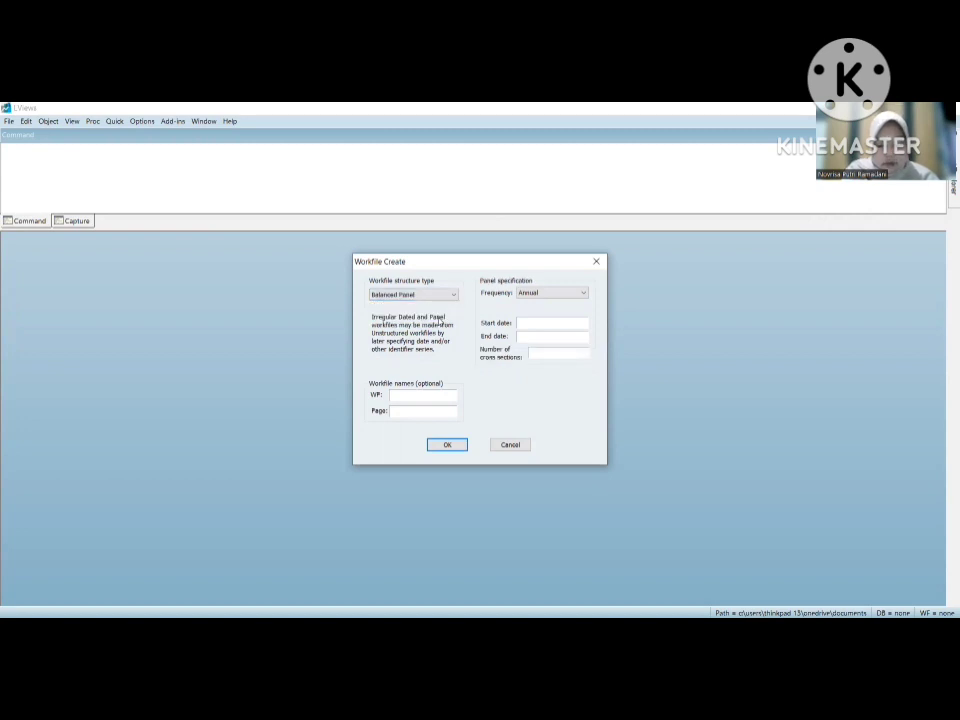
Set the panel's start date to 2009, end date to 2013 and number of cross sections to 25
left_click(555, 320)
type("2009")
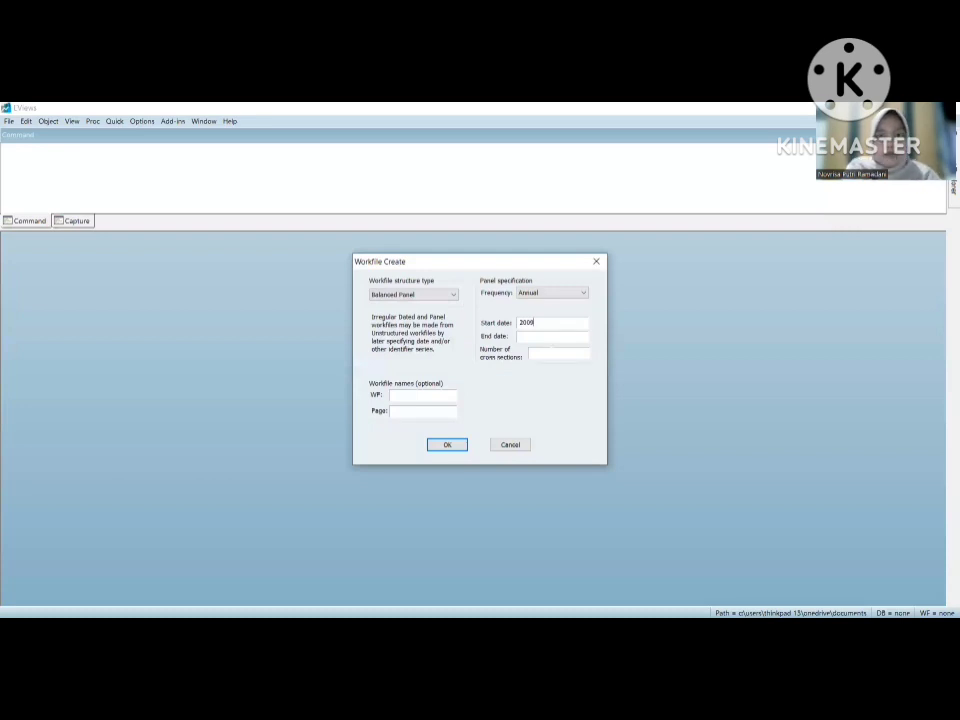
left_click(548, 337)
type("2018")
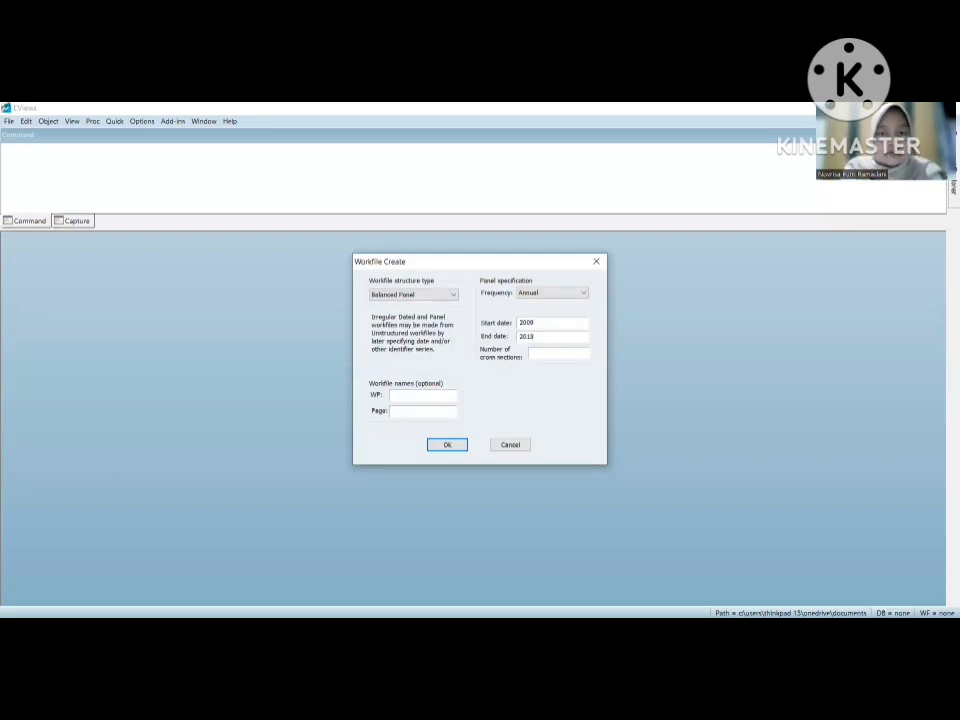
key("BackSpace")
type("3")
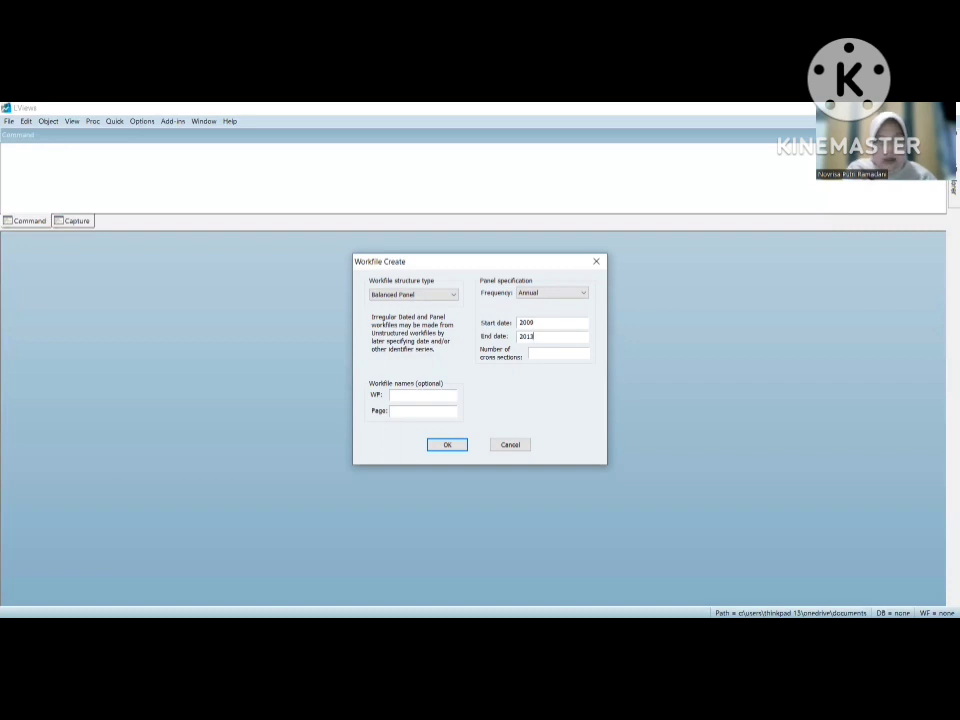
left_click(548, 352)
type("28")
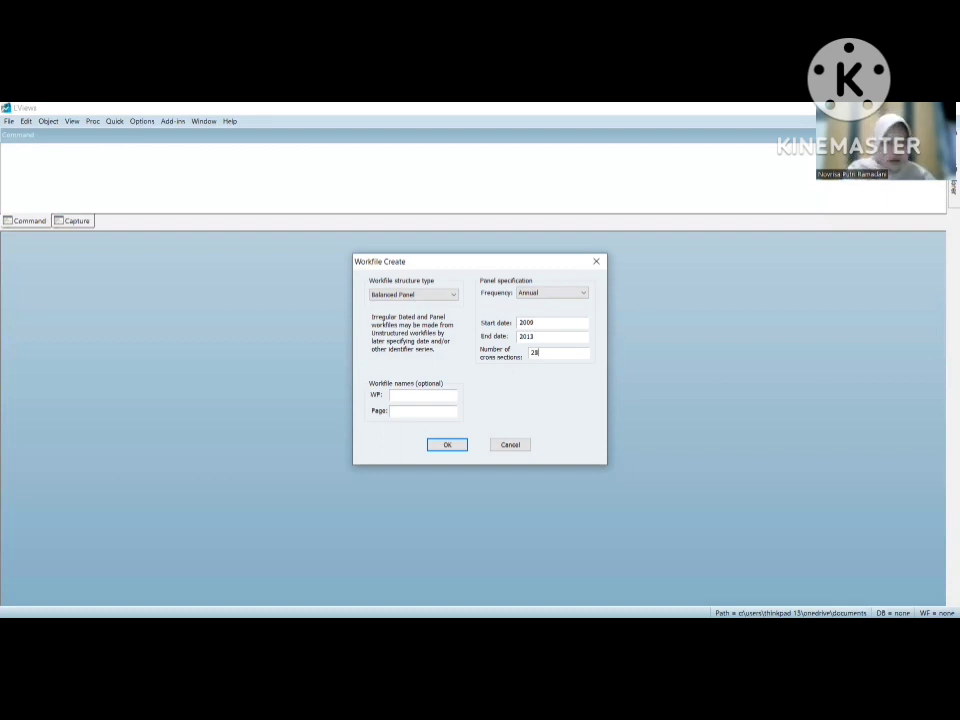
Name the workfile "Logistik Data Panel" and create it
left_click(416, 393)
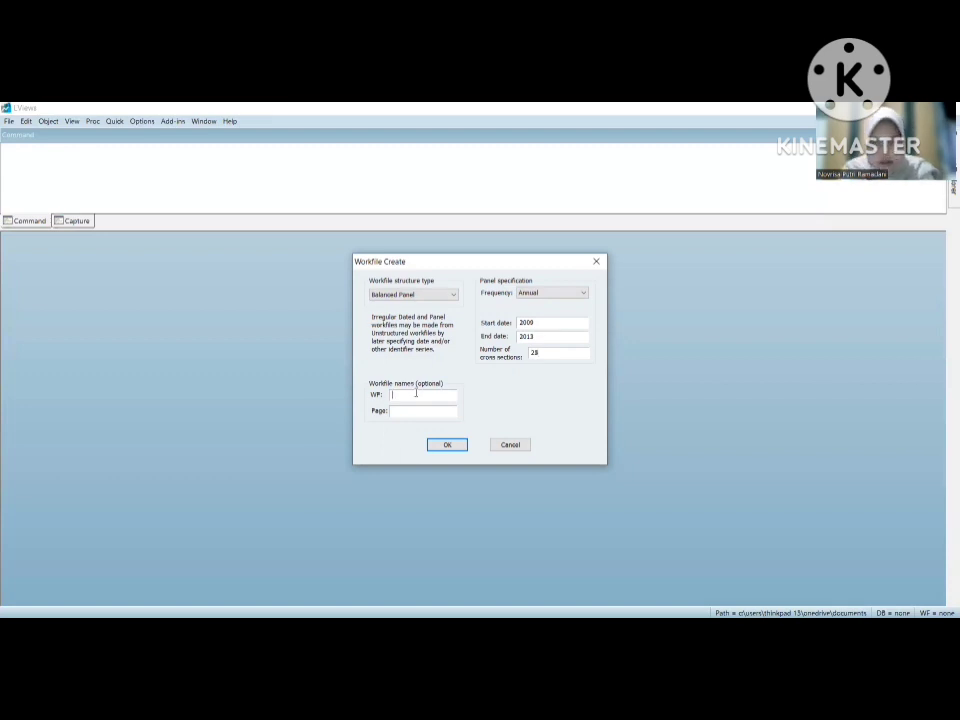
type("l")
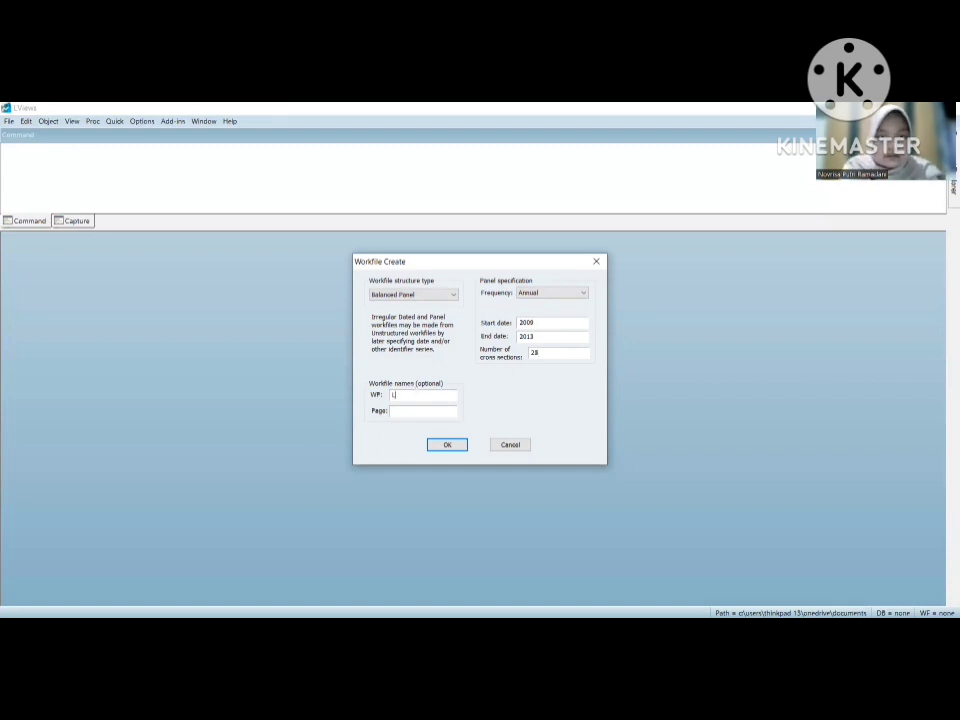
type("og")
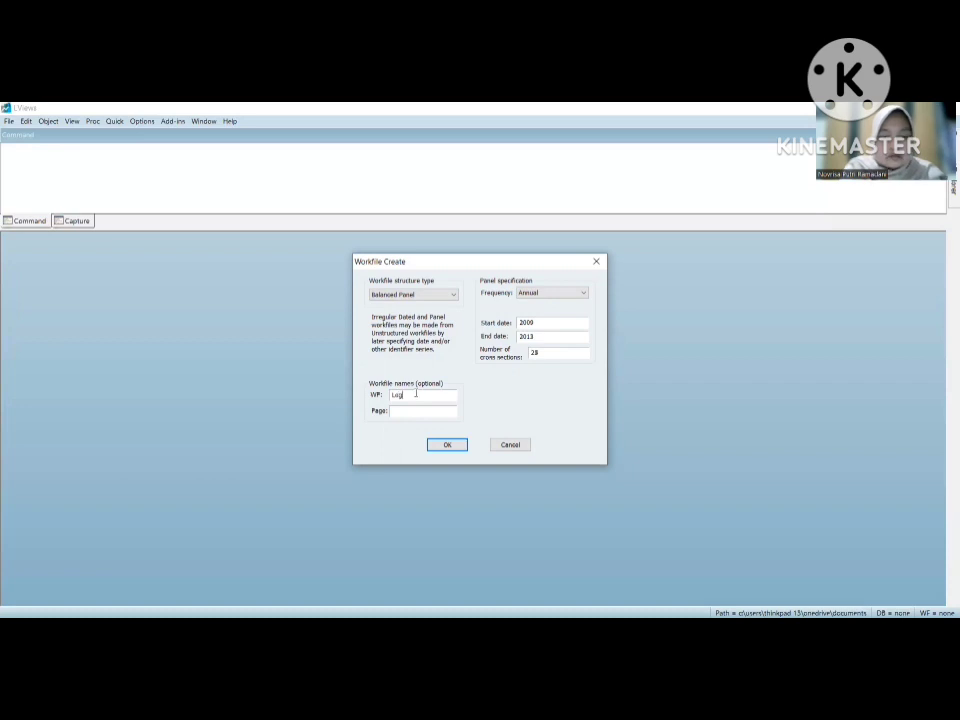
type("istik")
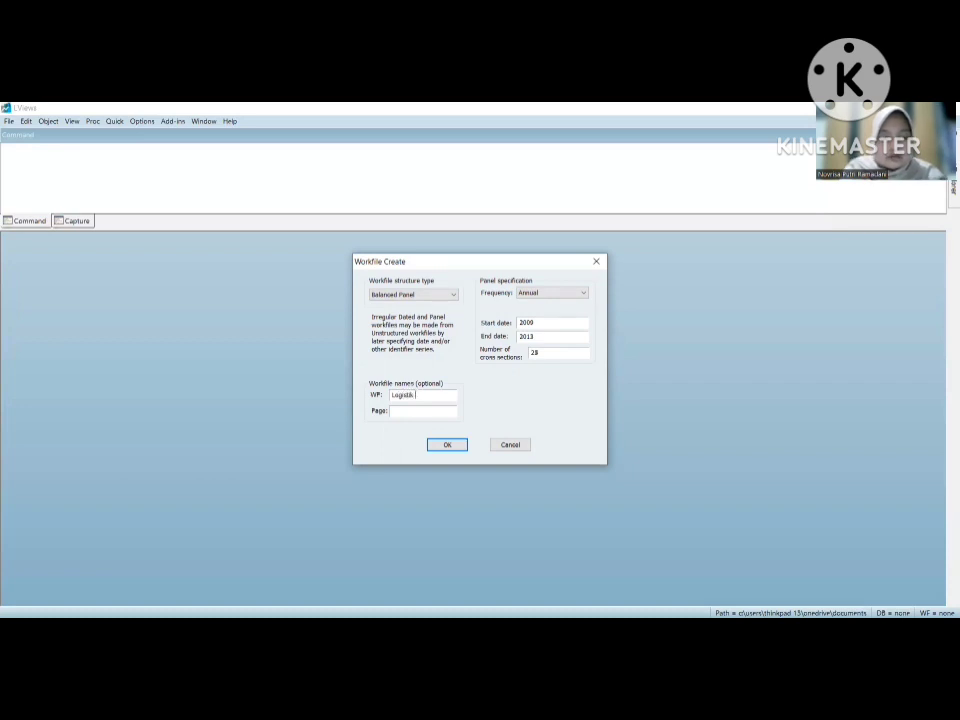
type(" Data Panel")
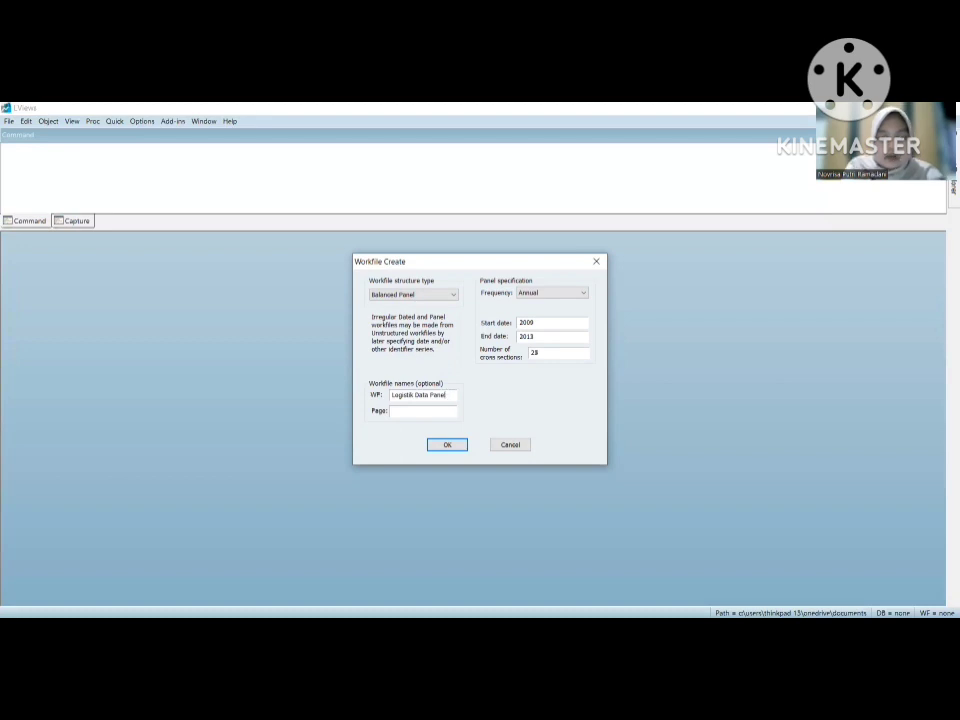
left_click(445, 446)
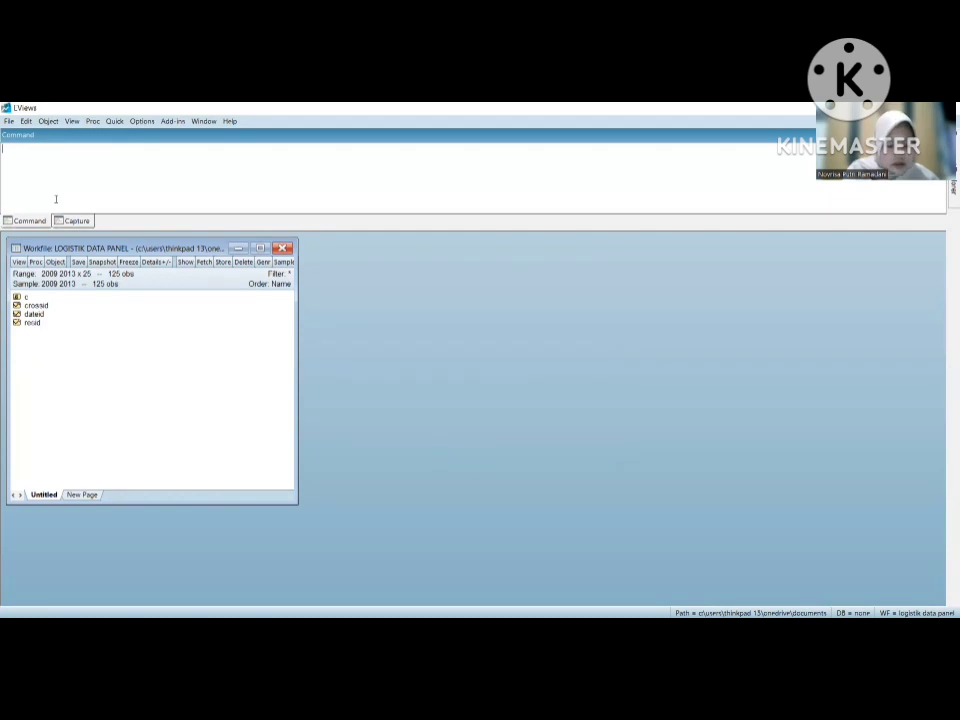
Create a new Series object named AT in the workfile
left_click(48, 121)
left_click(60, 136)
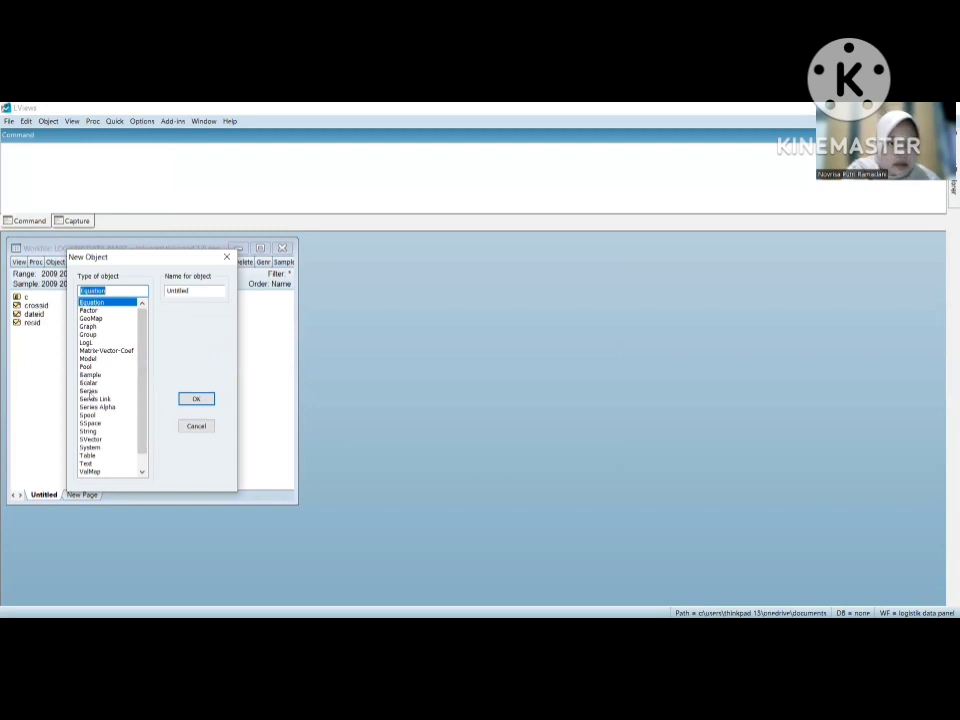
left_click(88, 390)
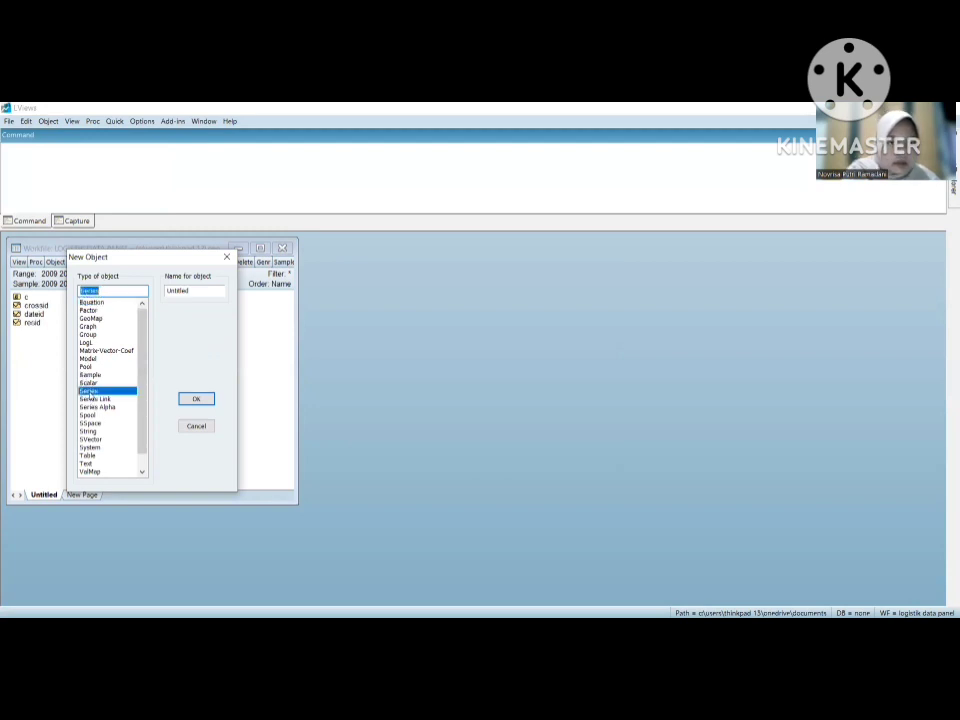
left_click(193, 288)
key("BackSpace")
key("BackSpace")
key("BackSpace")
key("BackSpace")
key("BackSpace")
key("BackSpace")
key("BackSpace")
key("BackSpace")
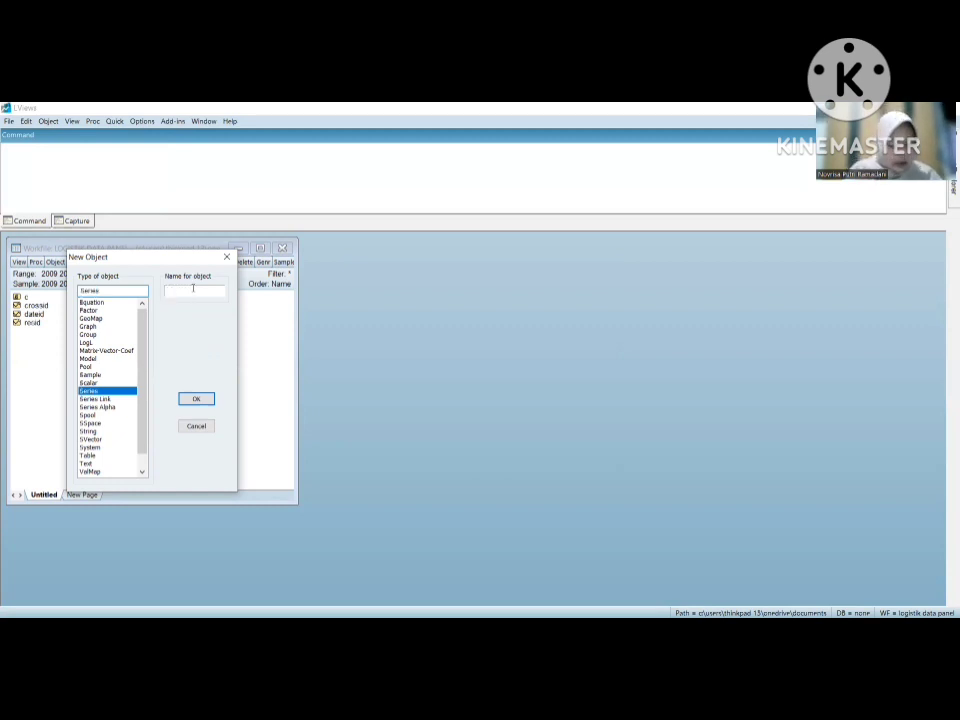
type("AT")
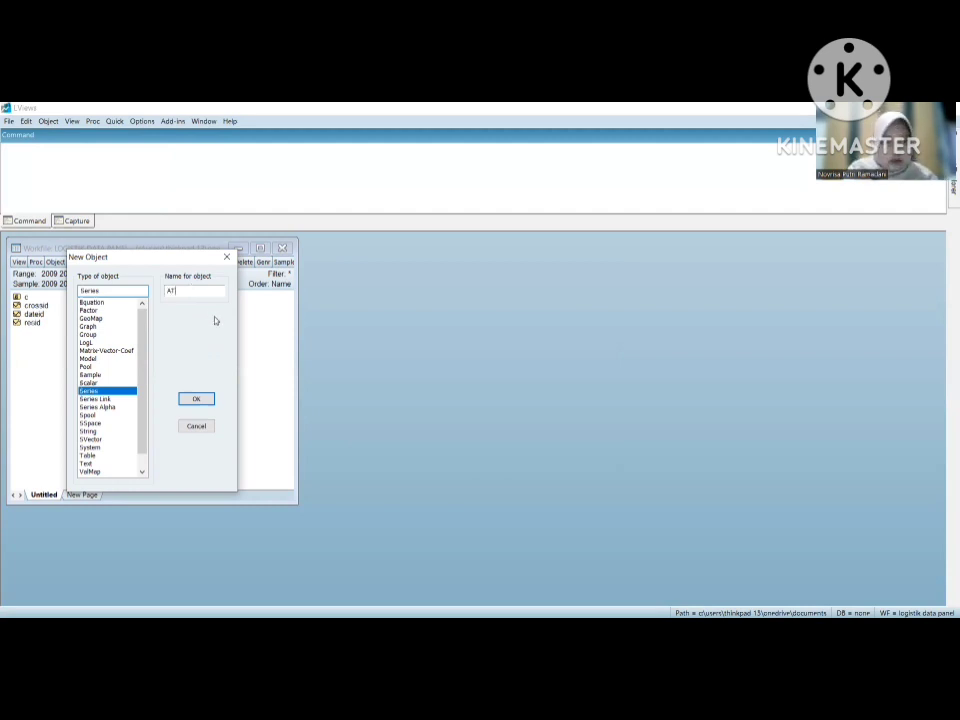
left_click(197, 399)
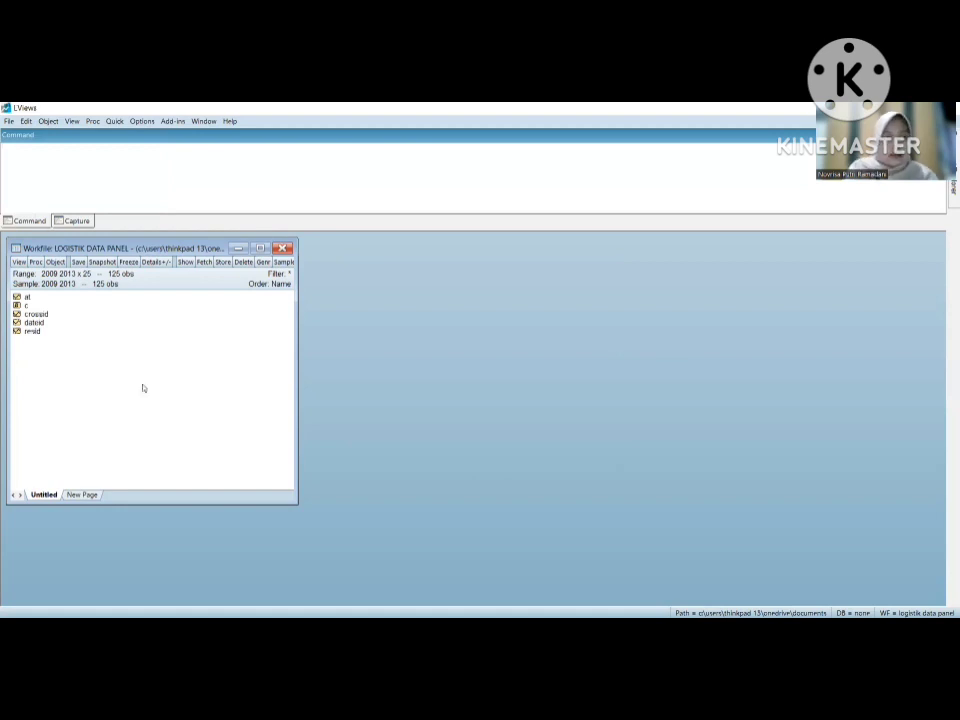
Open the AT series, enable editing and paste the Audit Tenure values from the Excel workbook starting at the first observation
left_click(27, 299)
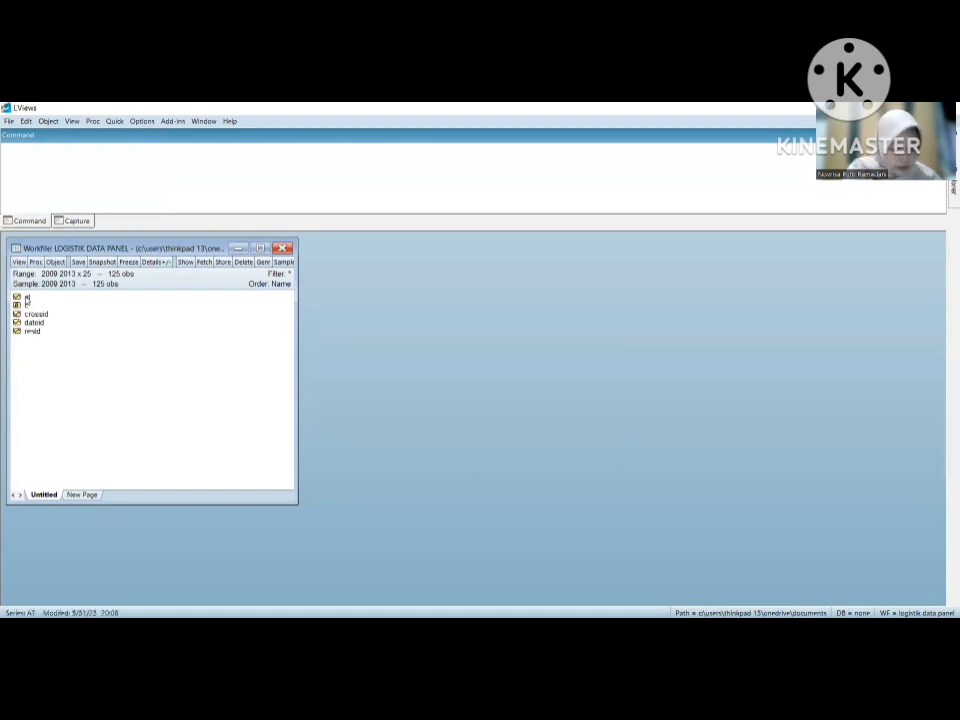
double_click(27, 299)
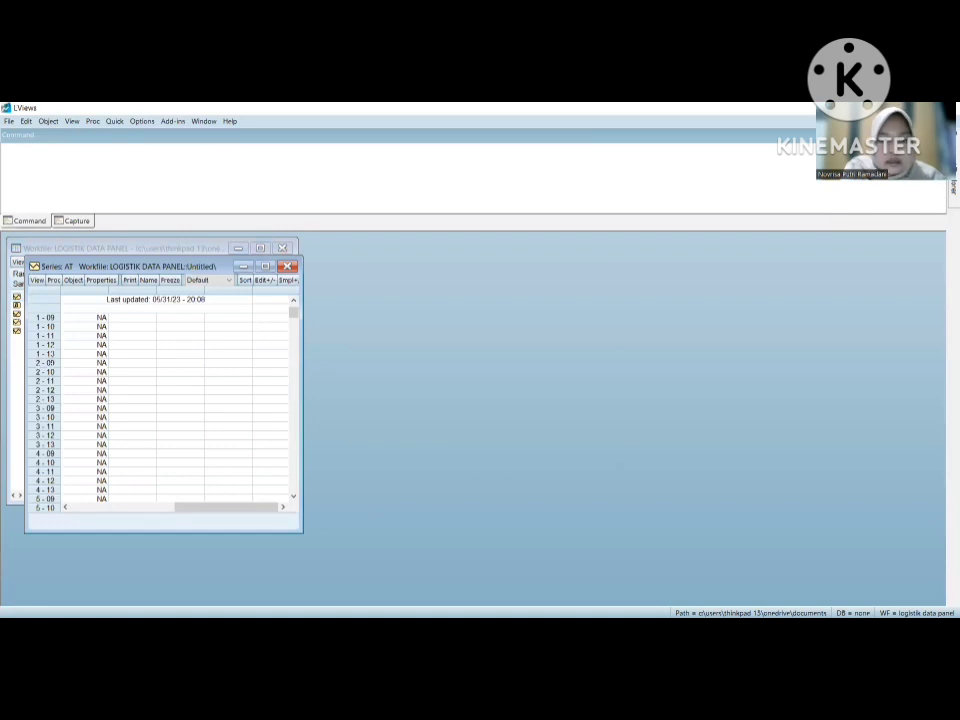
key("alt+Tab")
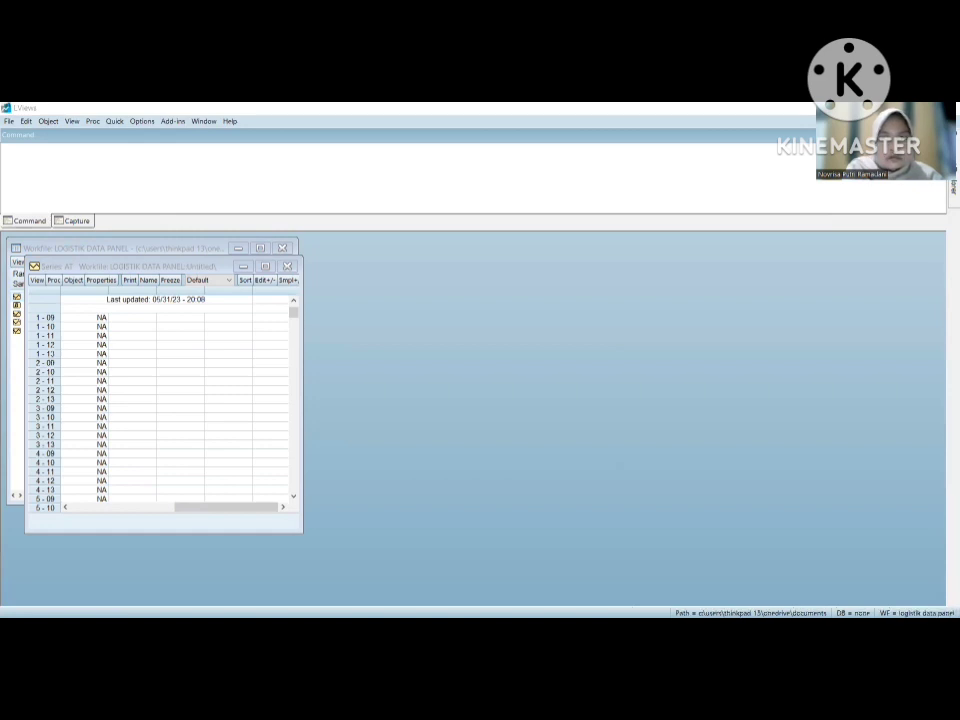
left_click(326, 261)
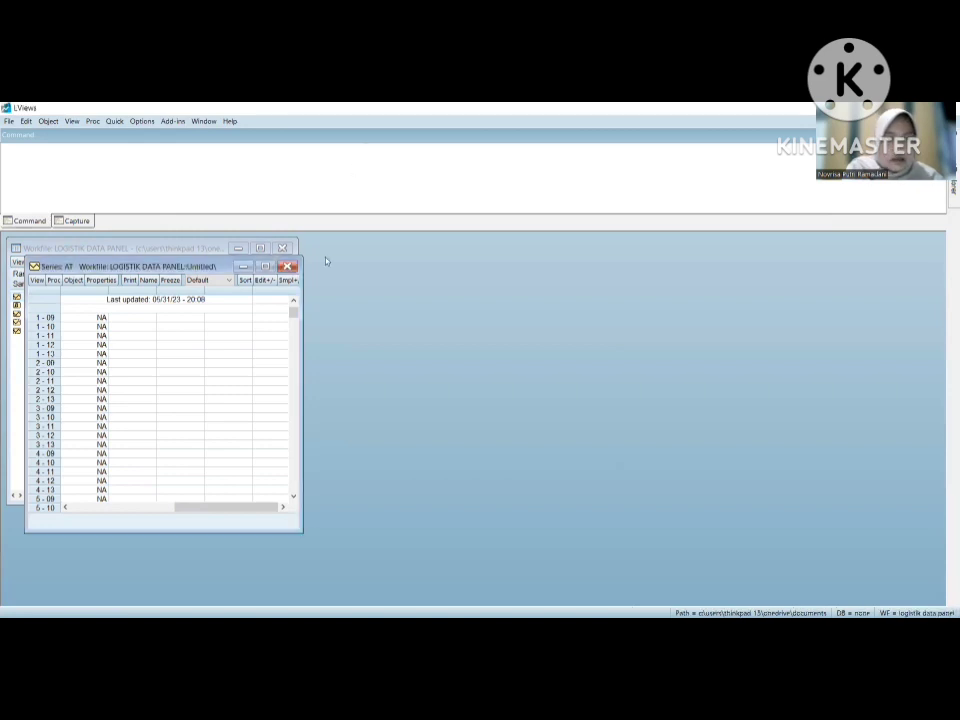
left_click(264, 281)
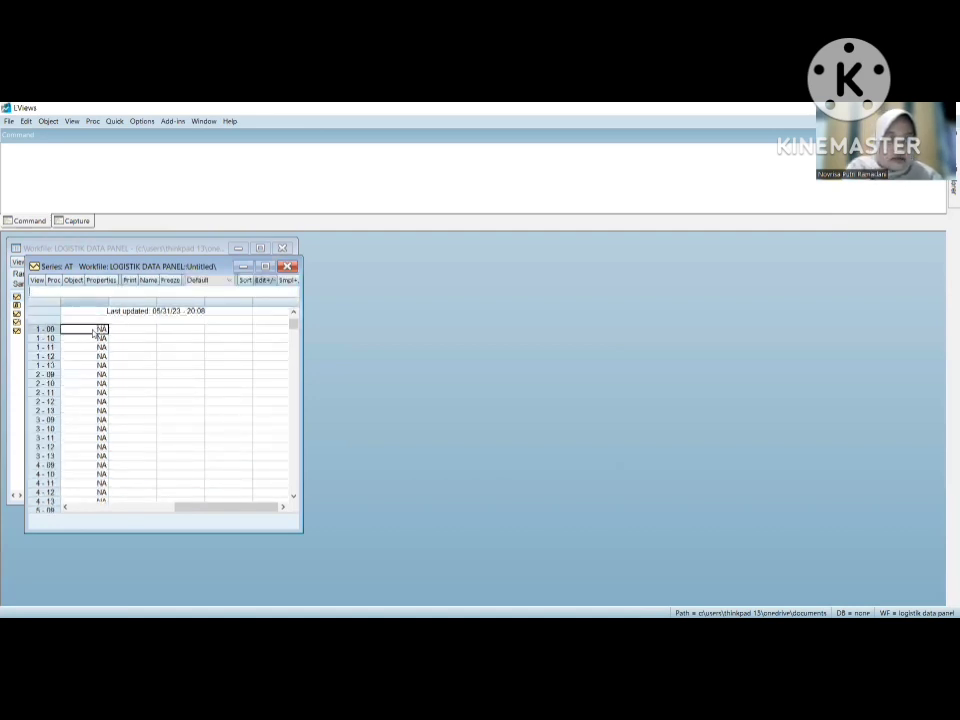
right_click(94, 330)
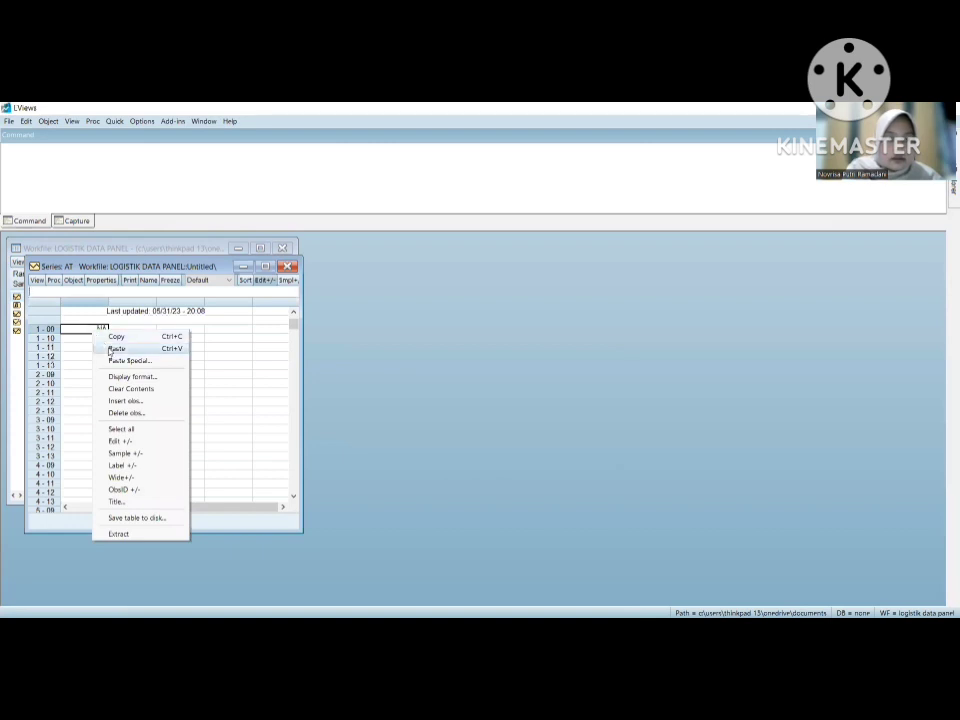
left_click(116, 348)
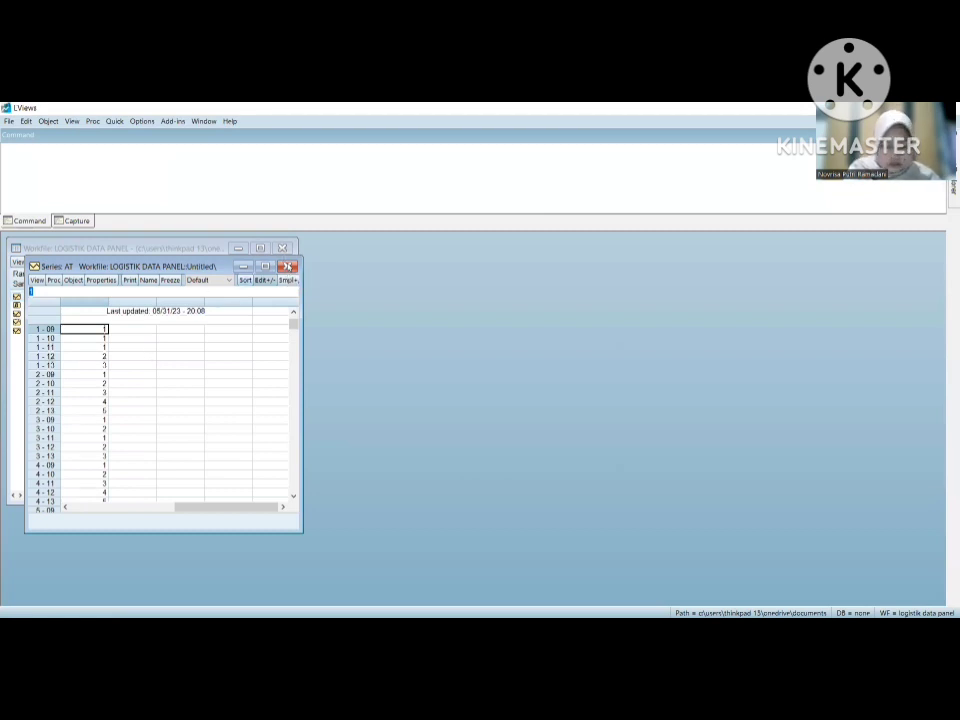
Close the AT series and create a new Series object named AS in the workfile
left_click(288, 266)
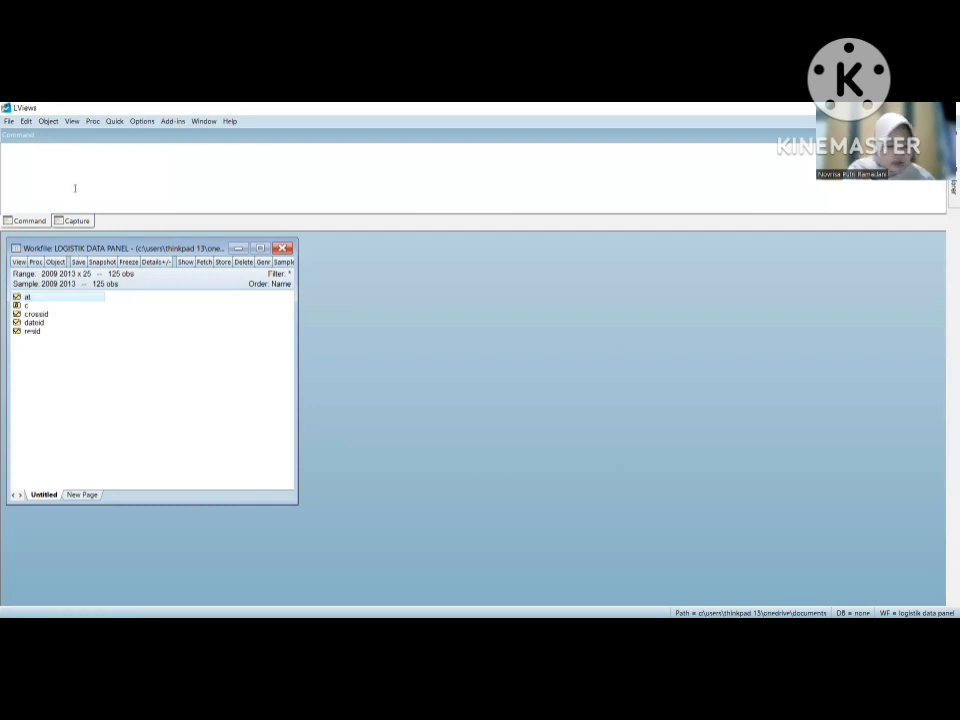
left_click(52, 122)
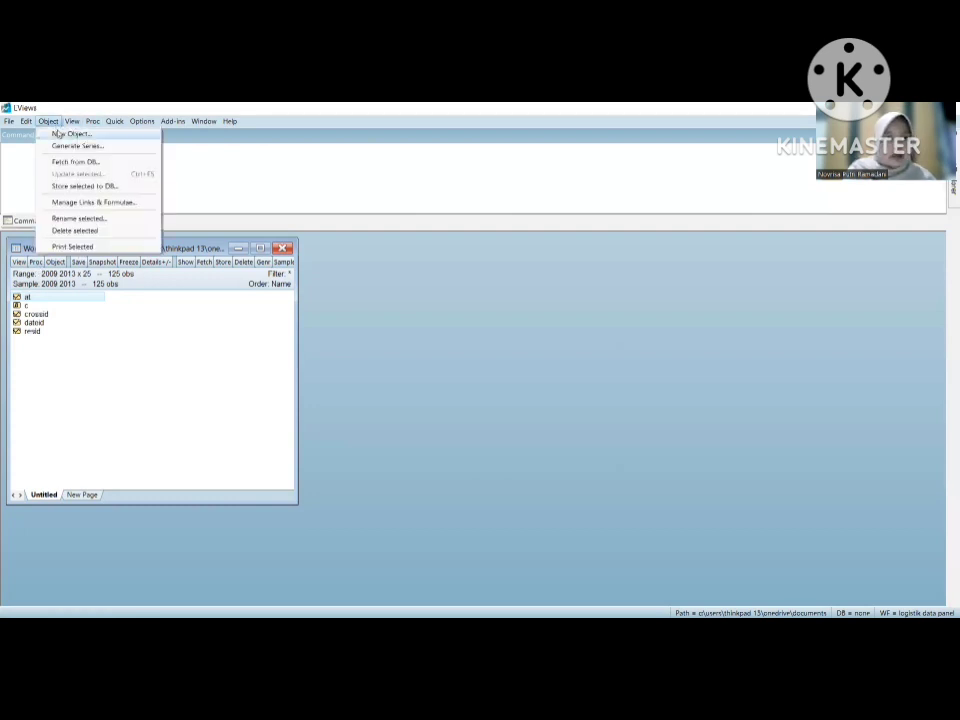
left_click(57, 131)
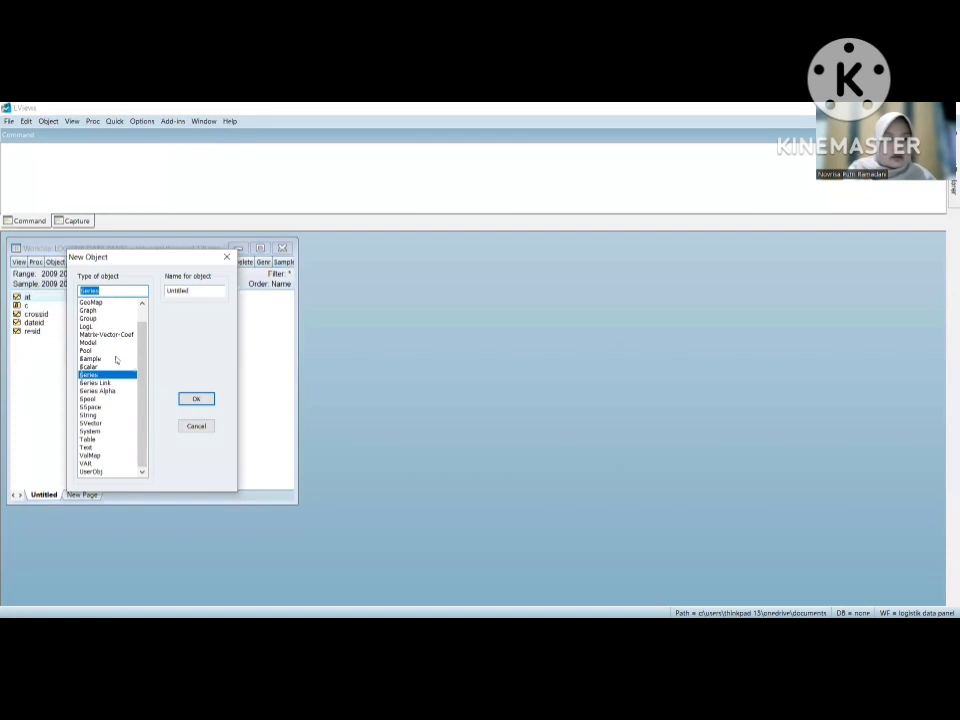
left_click(194, 291)
key("BackSpace")
key("BackSpace")
key("BackSpace")
key("BackSpace")
key("BackSpace")
key("BackSpace")
key("BackSpace")
key("BackSpace")
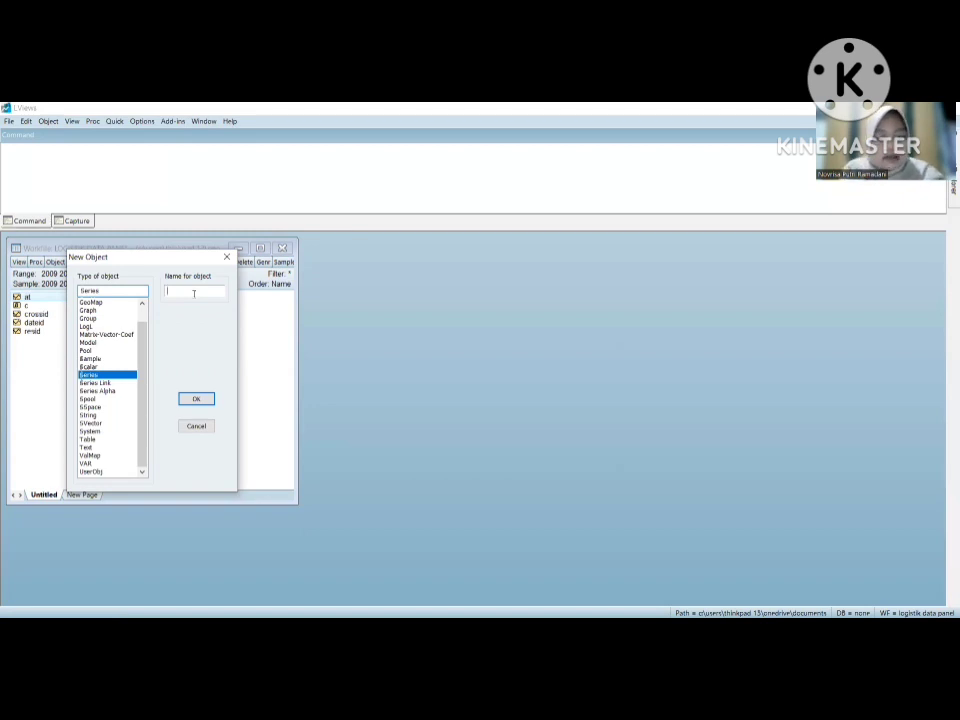
type("AB")
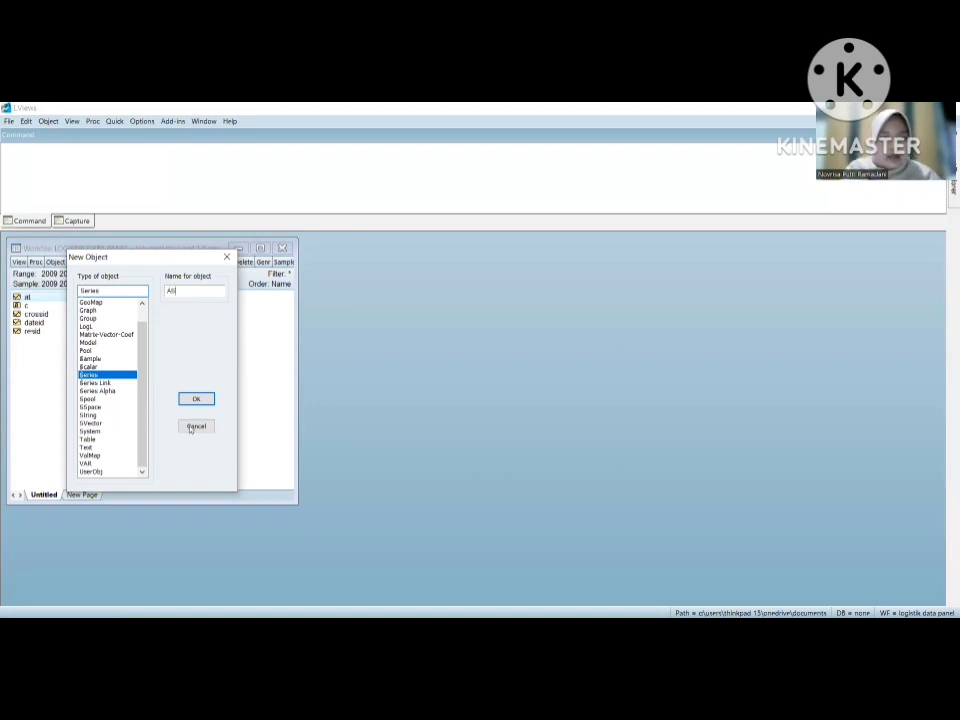
left_click(195, 399)
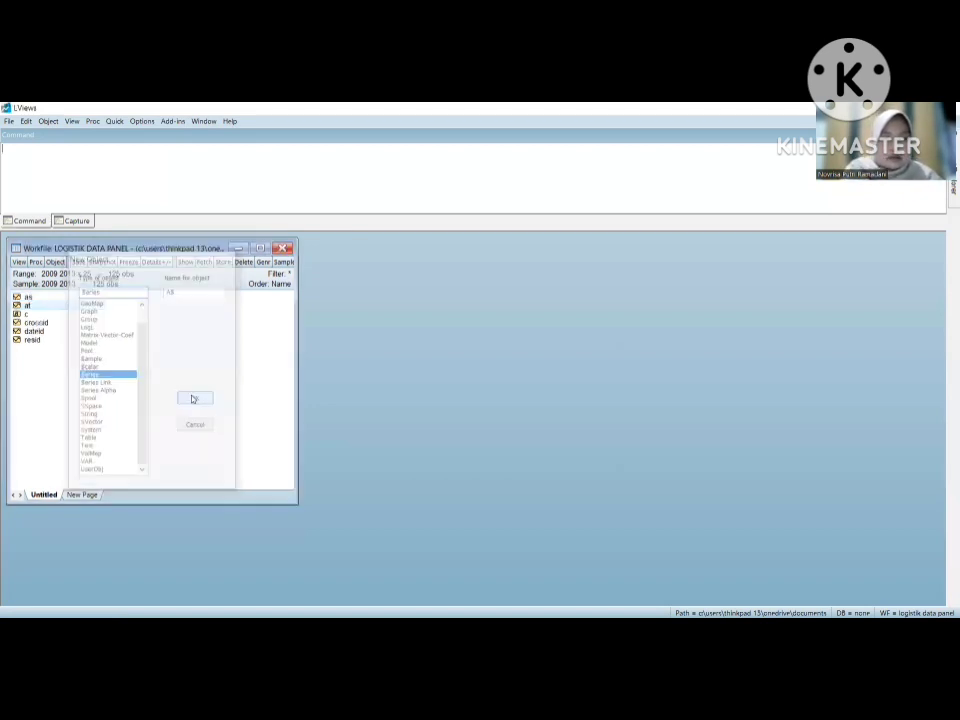
Open the AS series, enable editing, paste its values from the Excel workbook starting at observation 1 - 09, and close it
double_click(58, 298)
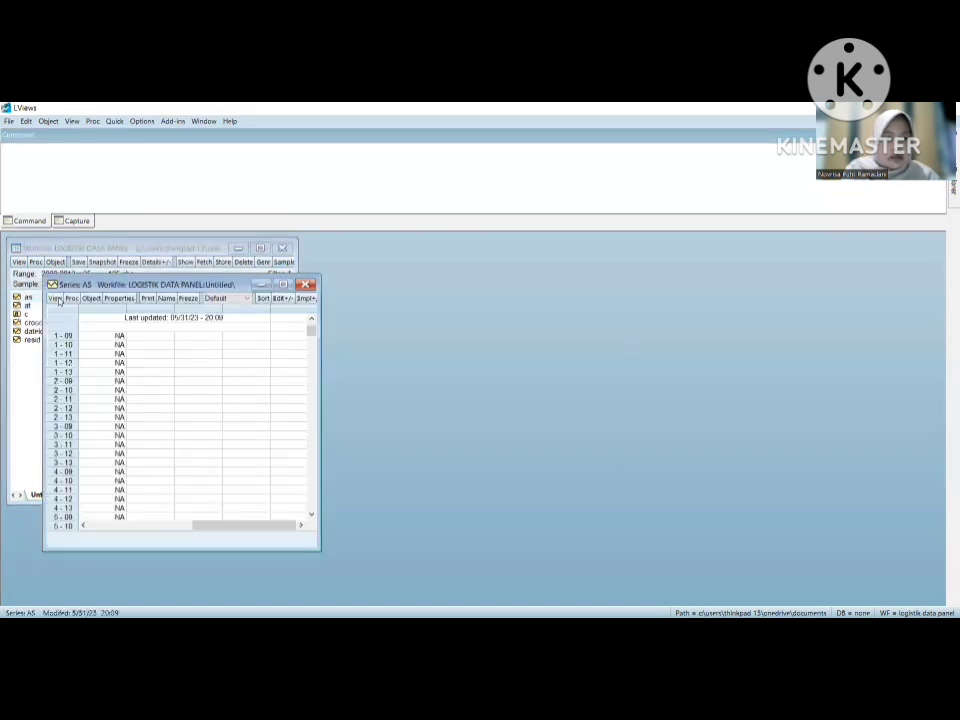
left_click(646, 512)
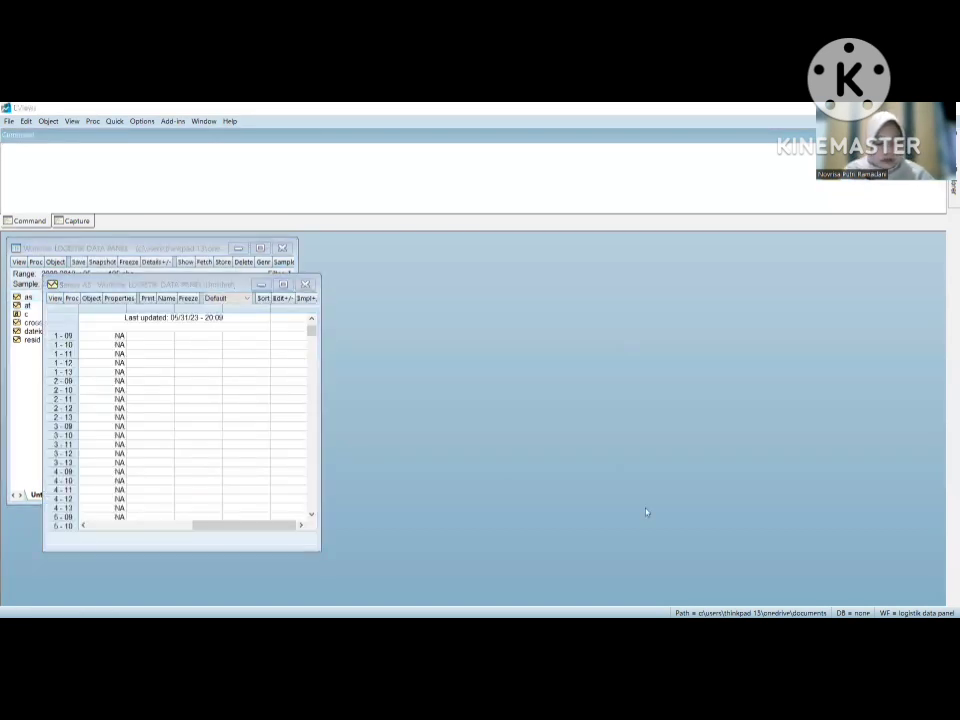
left_click(793, 492)
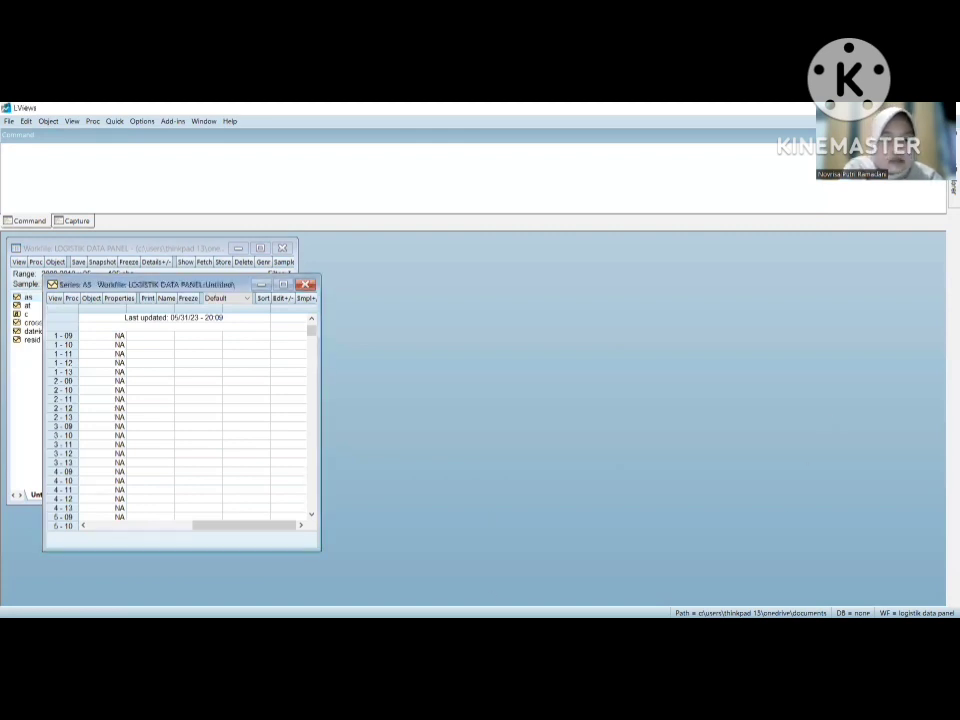
key("alt+Tab")
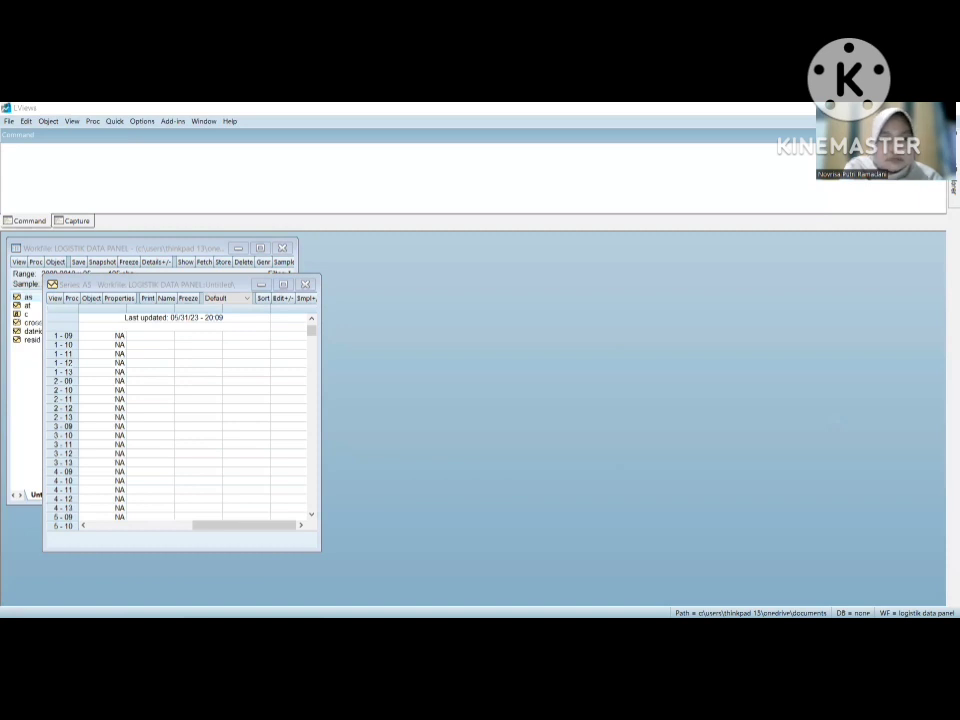
left_click(115, 337)
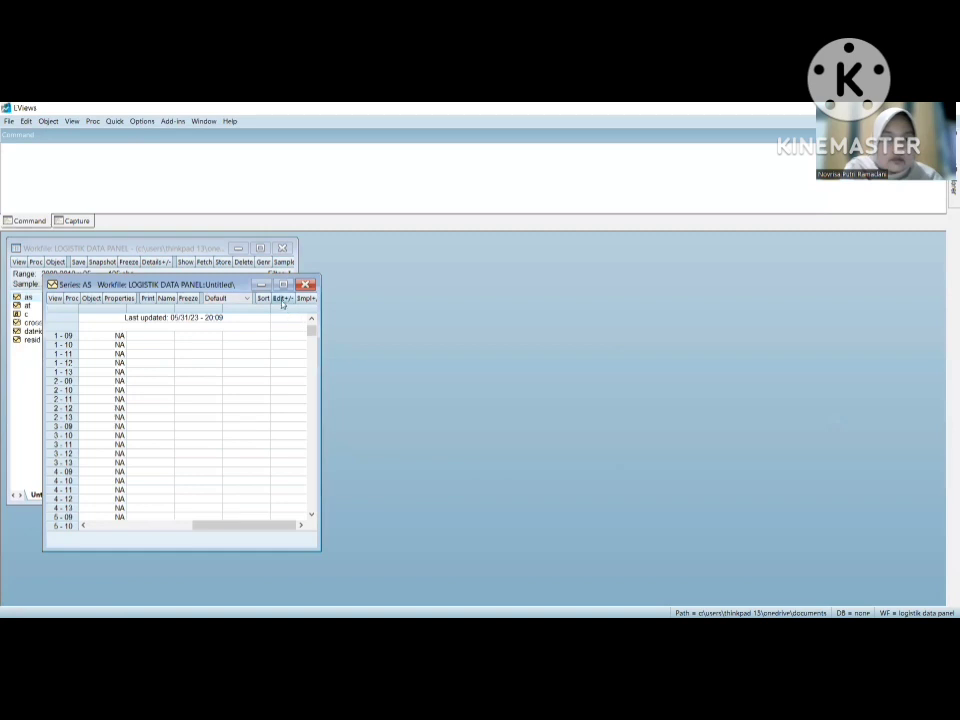
left_click(282, 298)
left_click(105, 346)
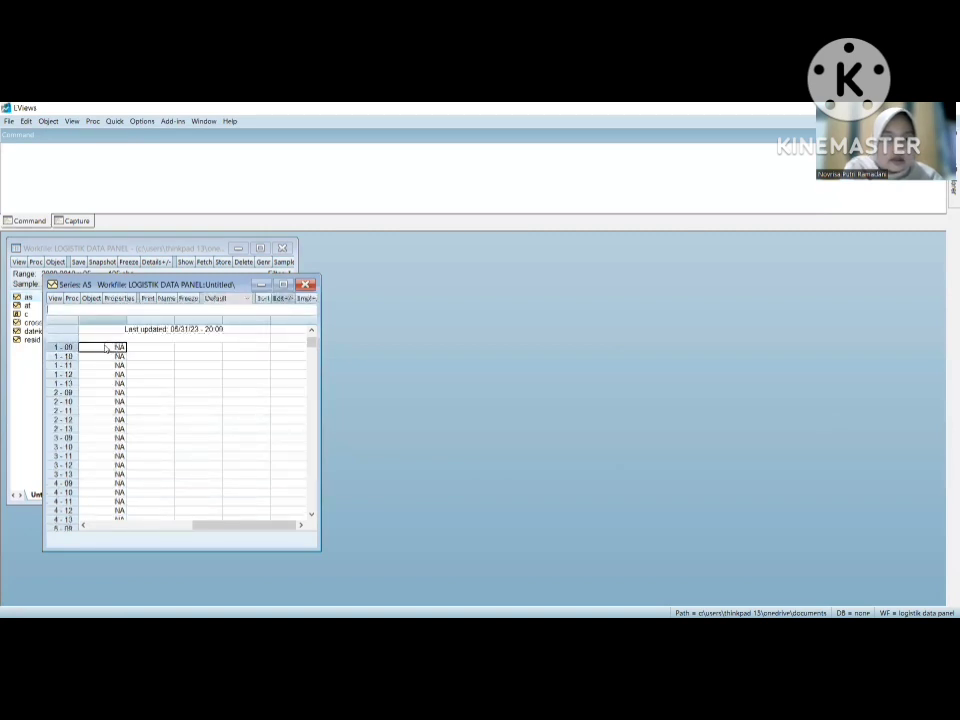
right_click(105, 347)
left_click(128, 363)
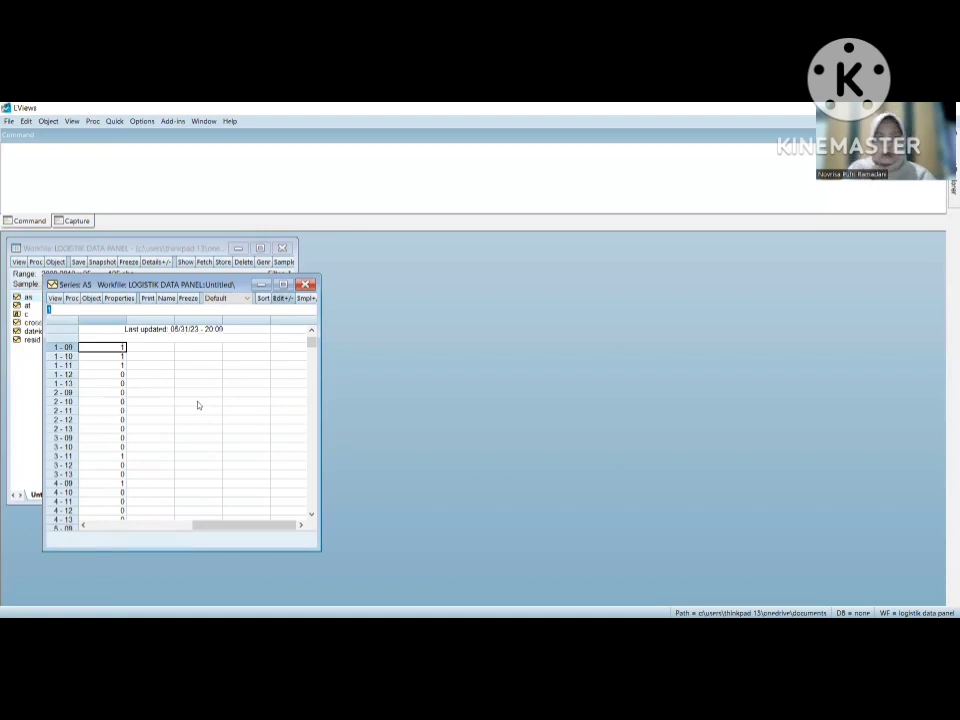
left_click(305, 285)
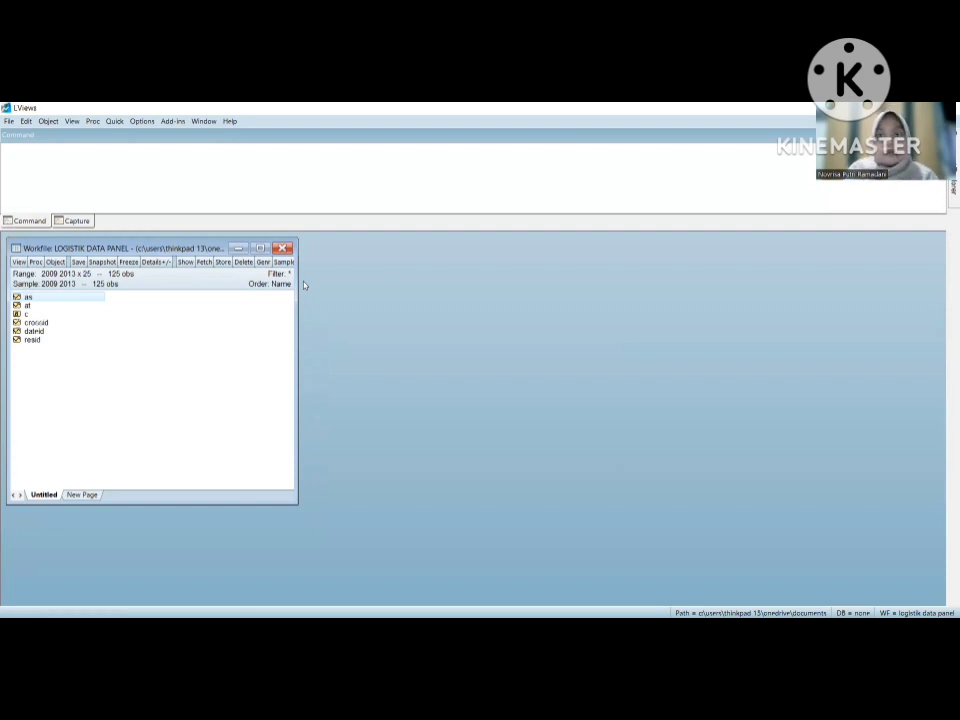
Create a new Series object named ACS in the workfile
left_click(48, 122)
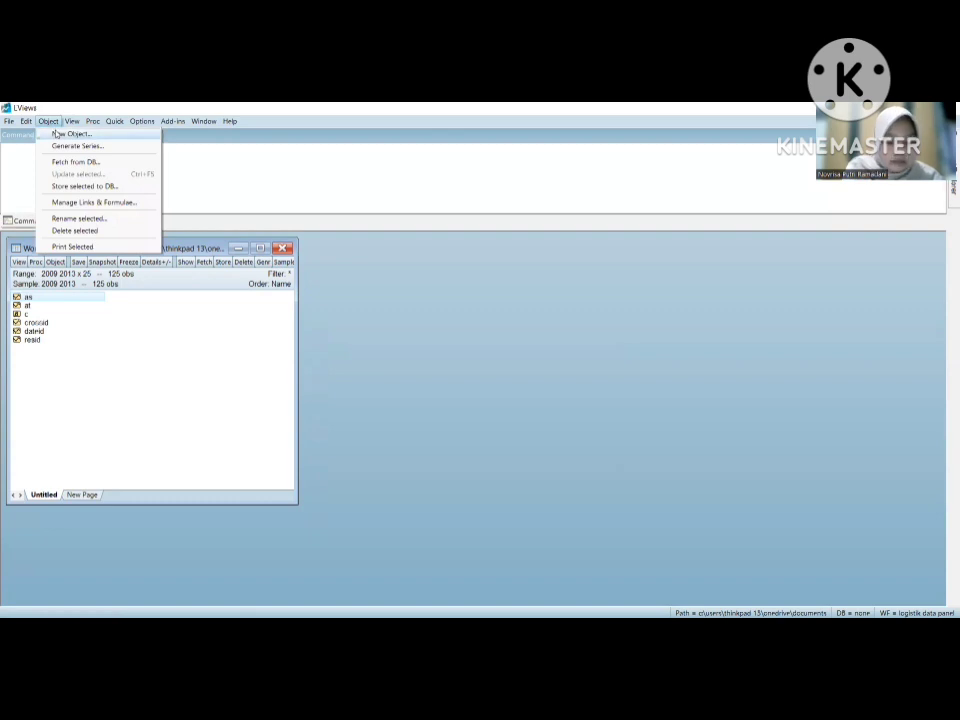
left_click(70, 133)
left_click(195, 291)
key("BackSpace")
key("BackSpace")
key("BackSpace")
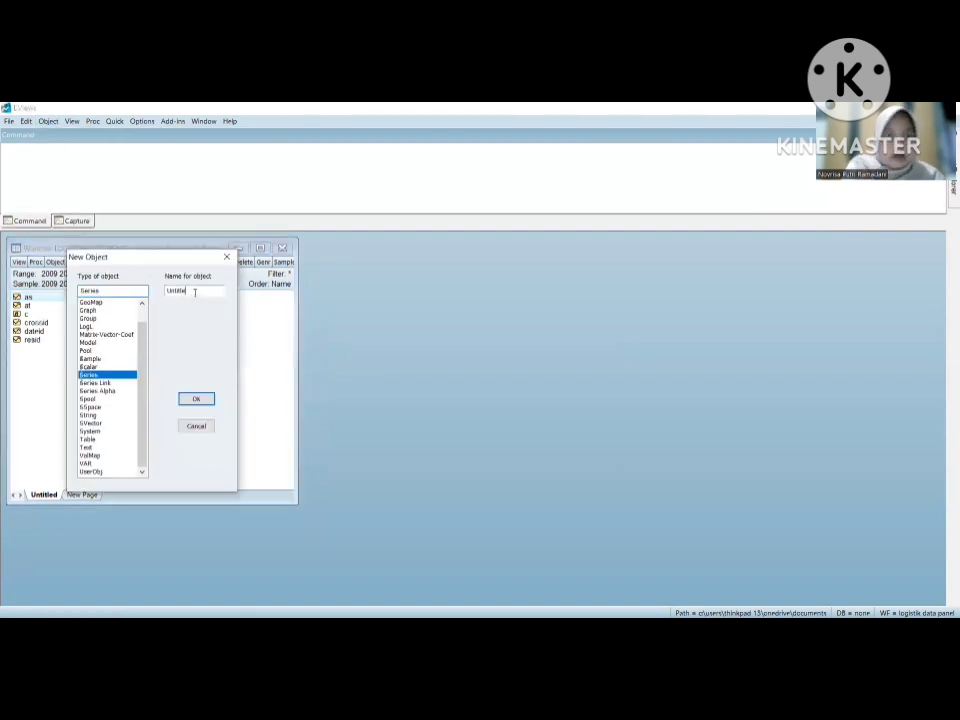
key("BackSpace")
key("BackSpace")
key("BackSpace")
key("BackSpace")
key("BackSpace")
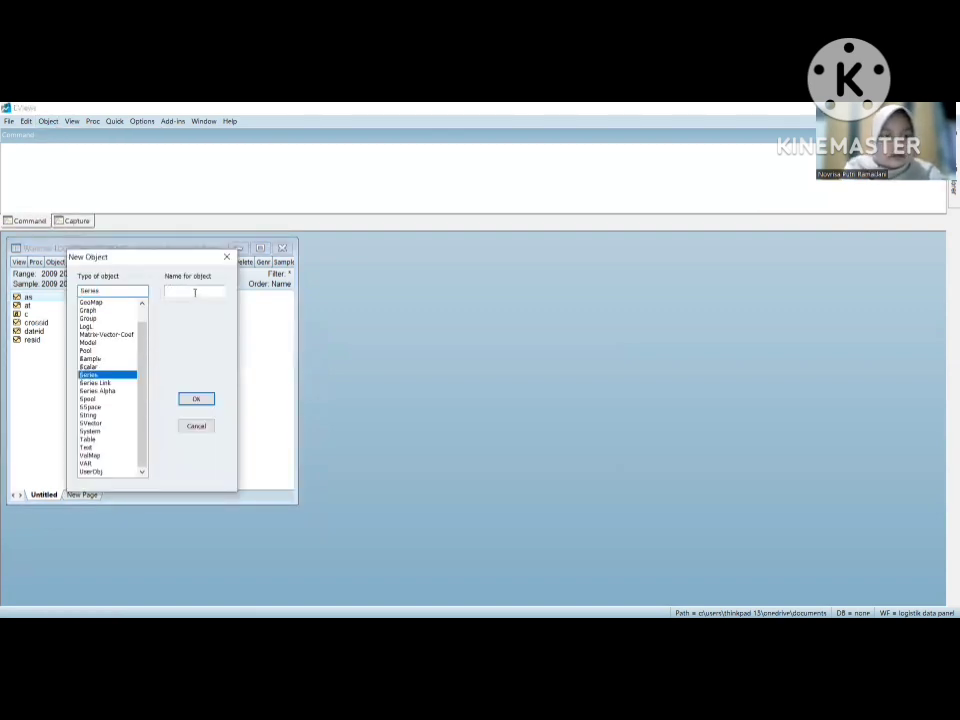
type("ACS")
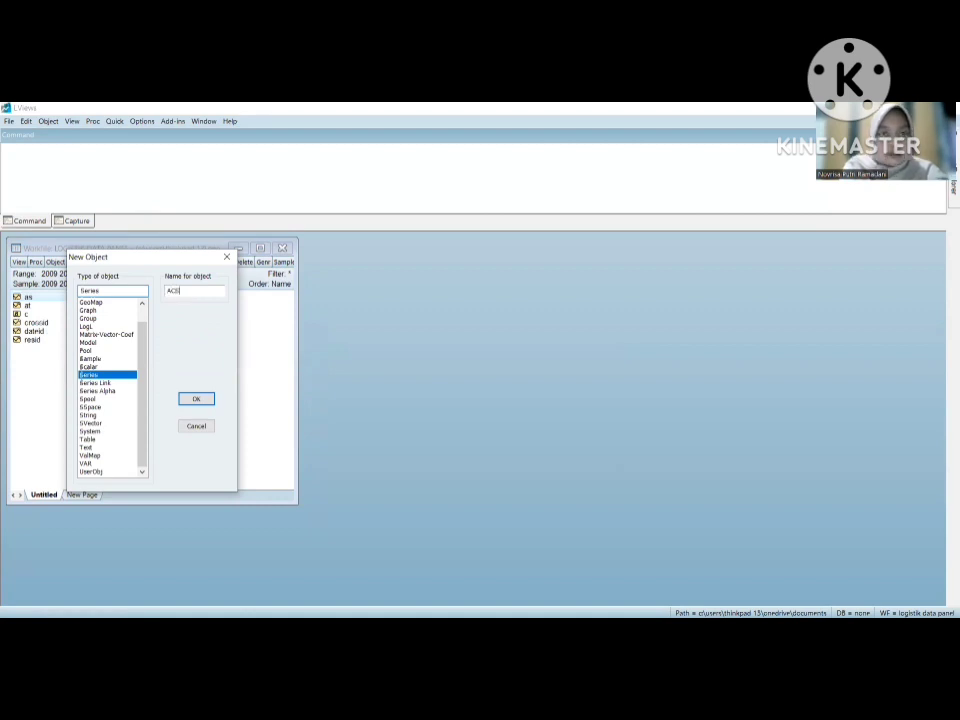
left_click(198, 398)
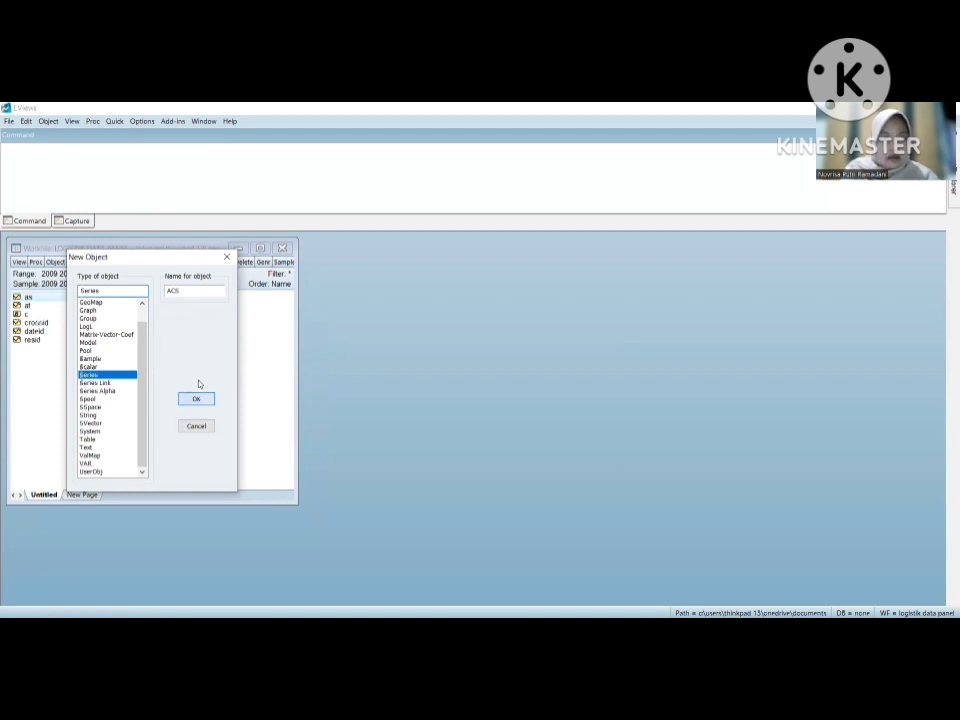
Open the ACS series, enable editing, paste its values from the Excel workbook starting at observation 1 - 09, and close it
double_click(50, 300)
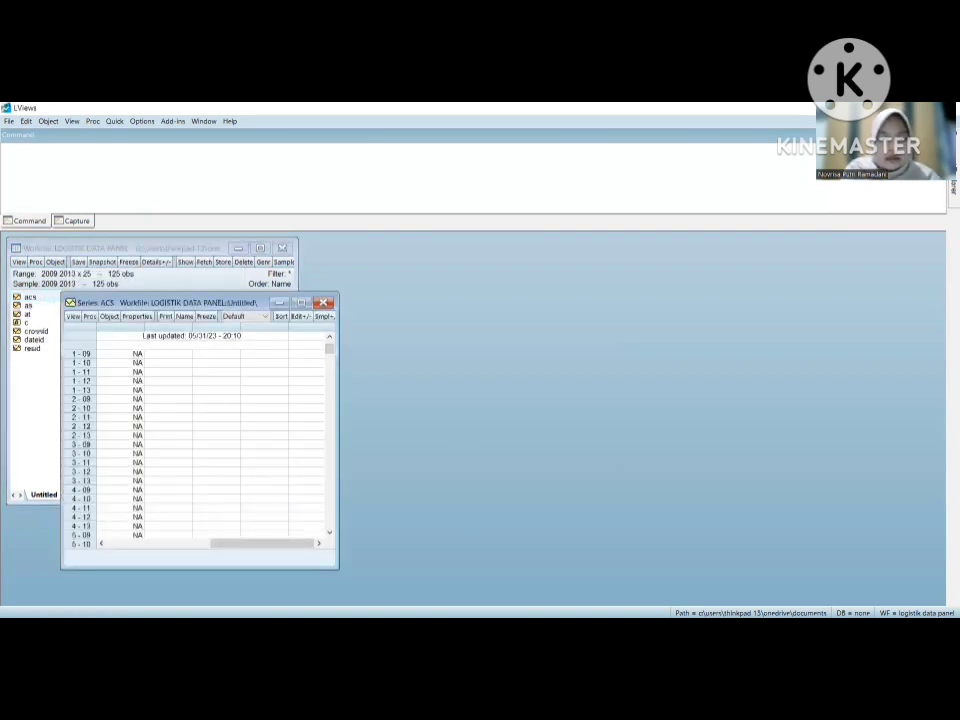
key("alt+Tab")
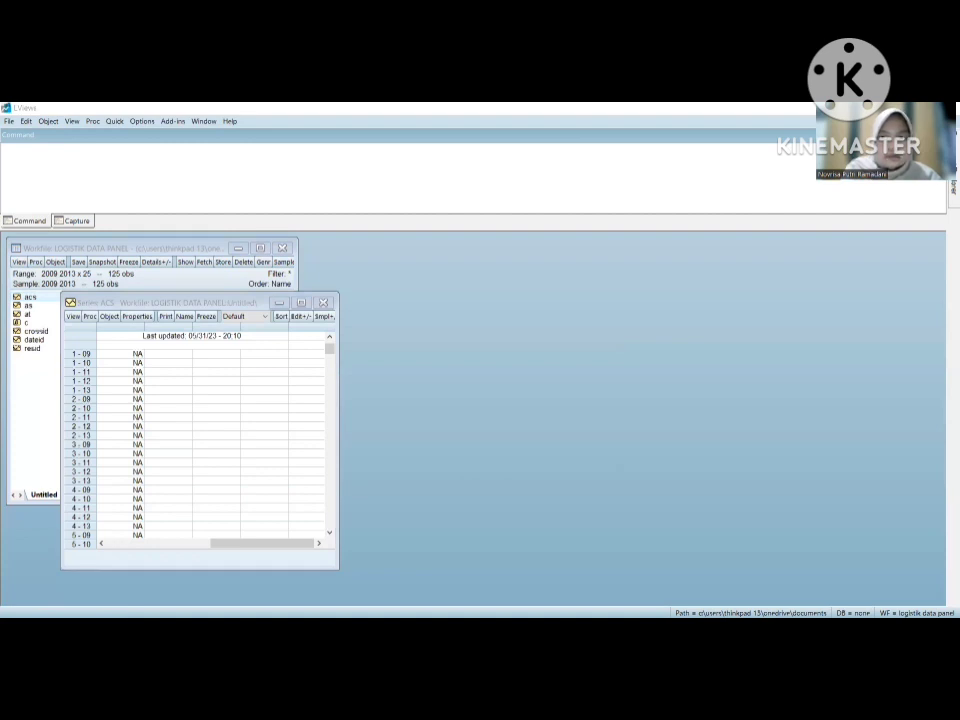
left_click(291, 317)
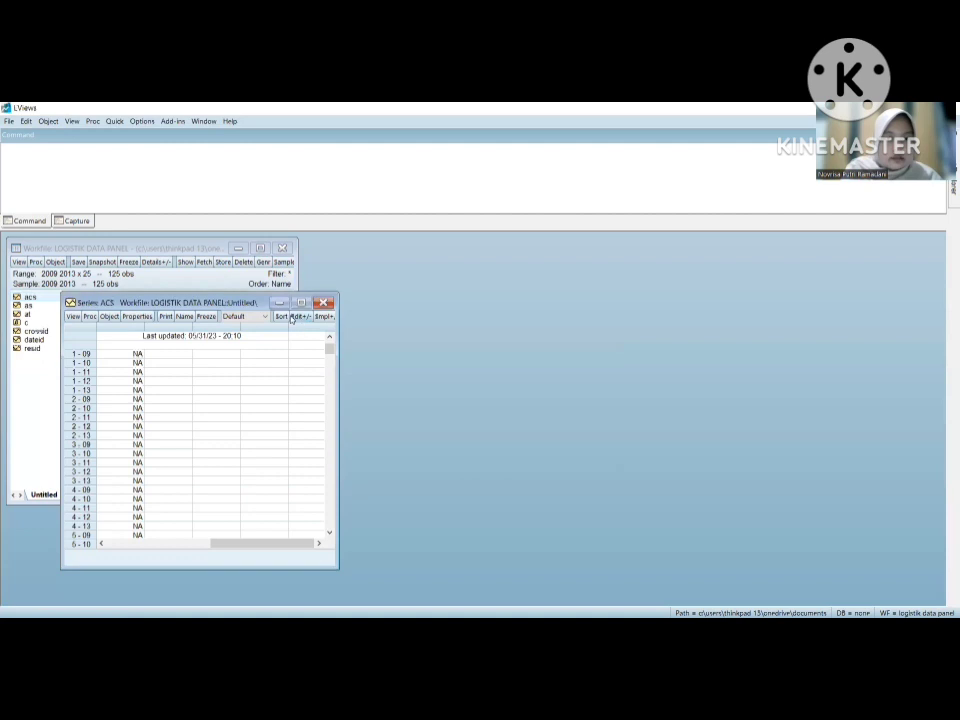
left_click(293, 316)
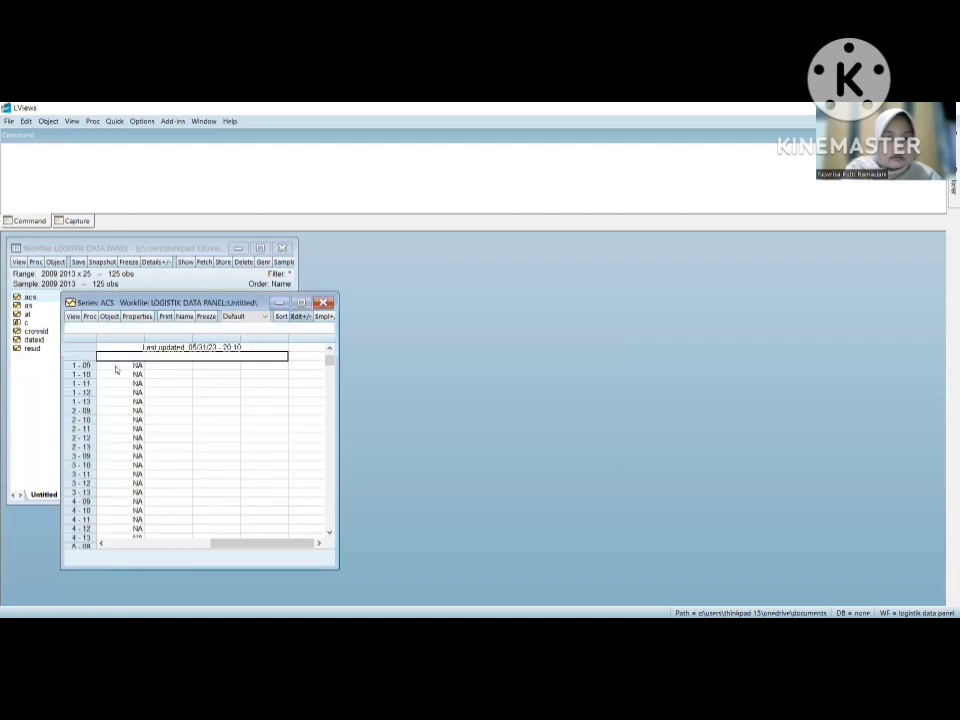
left_click(117, 369)
key("ctrl+v")
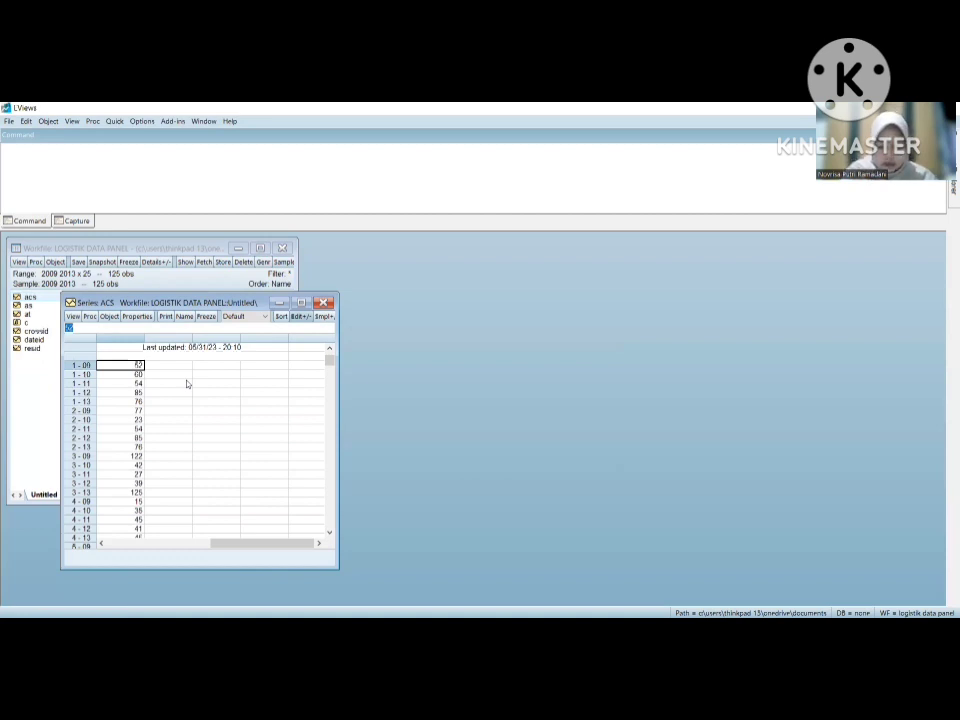
left_click(325, 303)
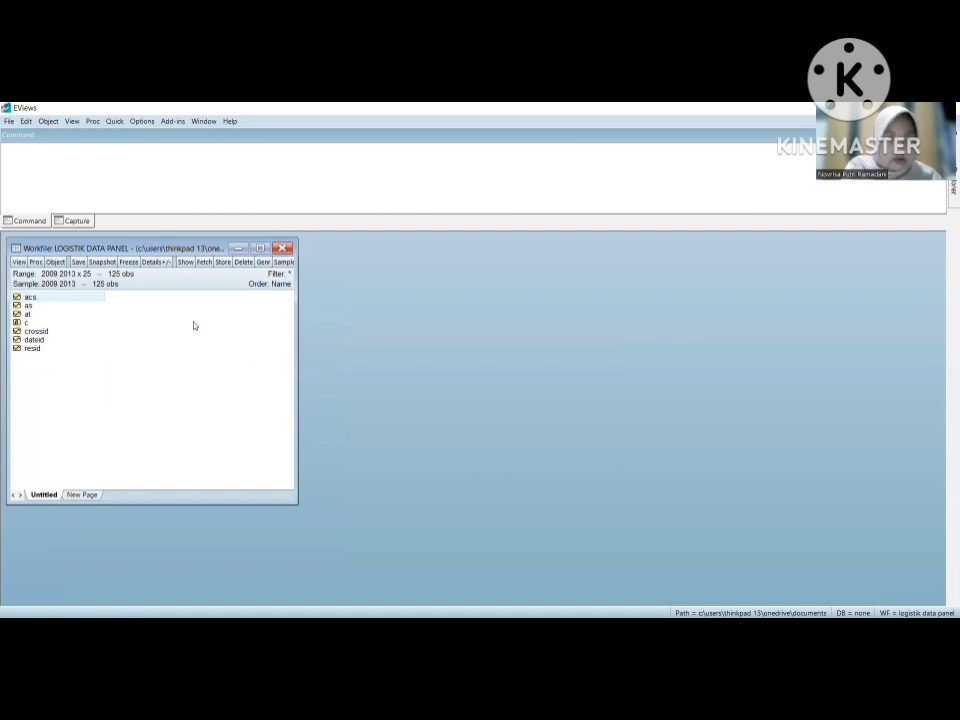
Create a new Series object named UP in the workfile
left_click(49, 121)
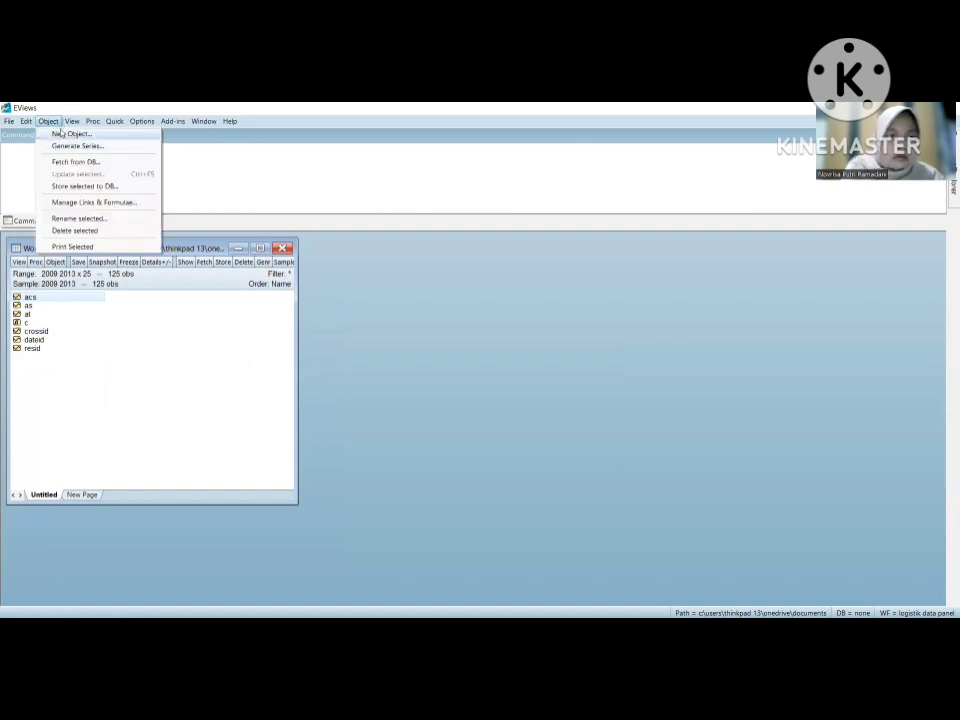
left_click(62, 133)
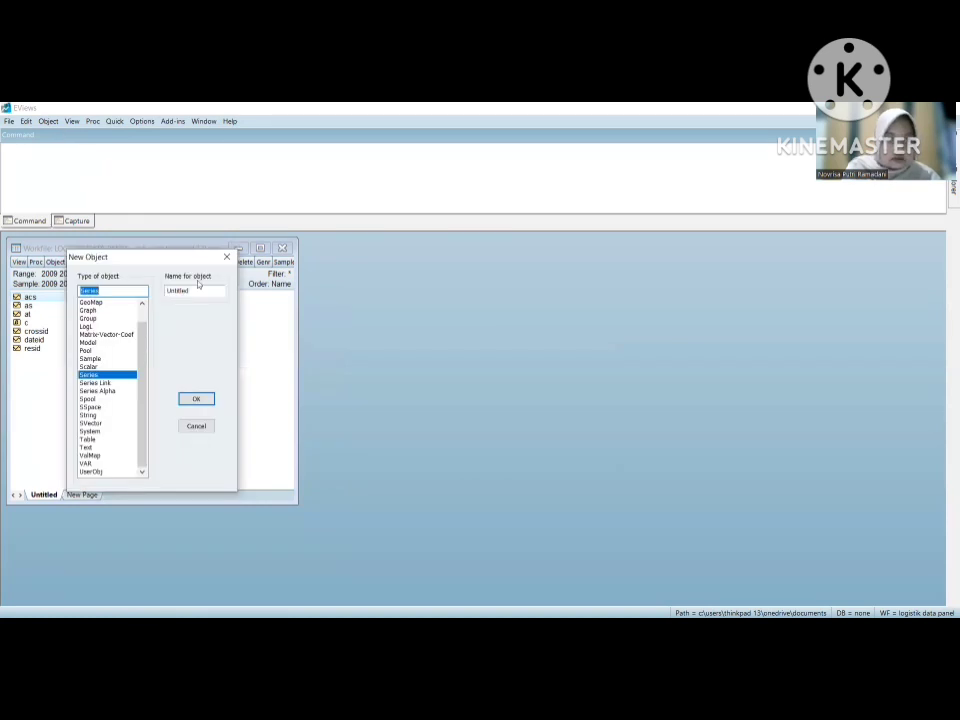
left_click(191, 290)
key("BackSpace")
key("BackSpace")
key("BackSpace")
key("BackSpace")
key("BackSpace")
key("BackSpace")
key("BackSpace")
key("BackSpace")
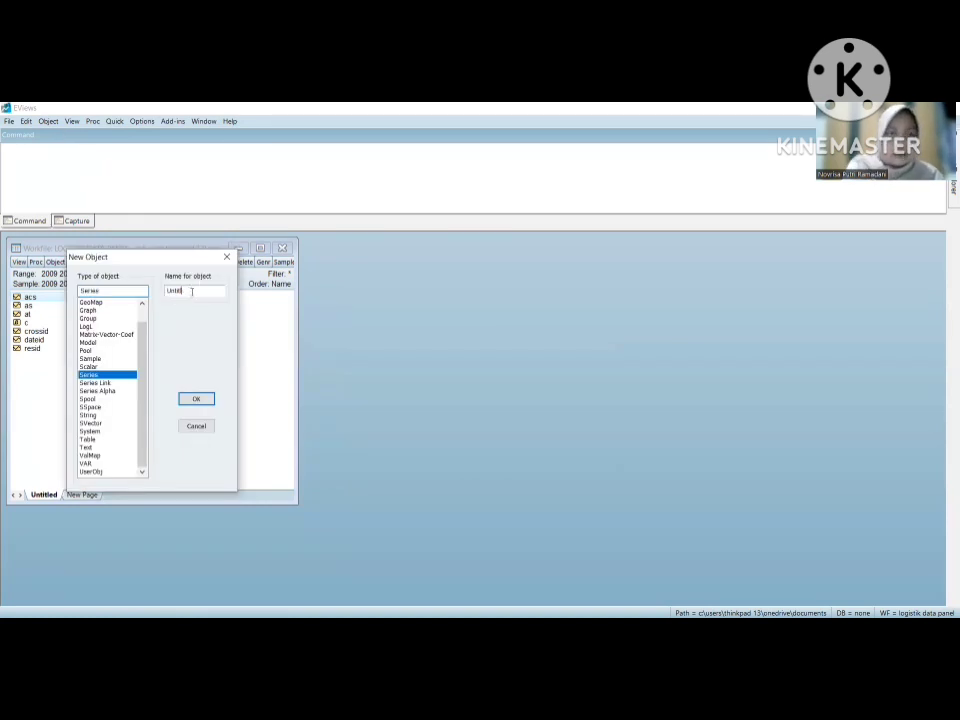
type("UR")
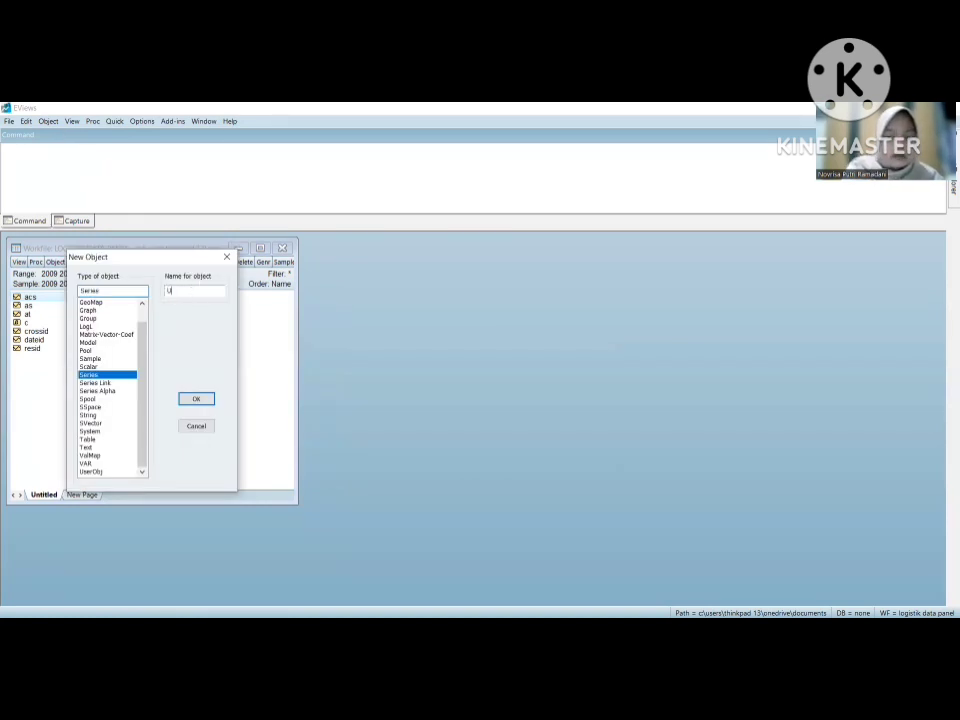
left_click(195, 399)
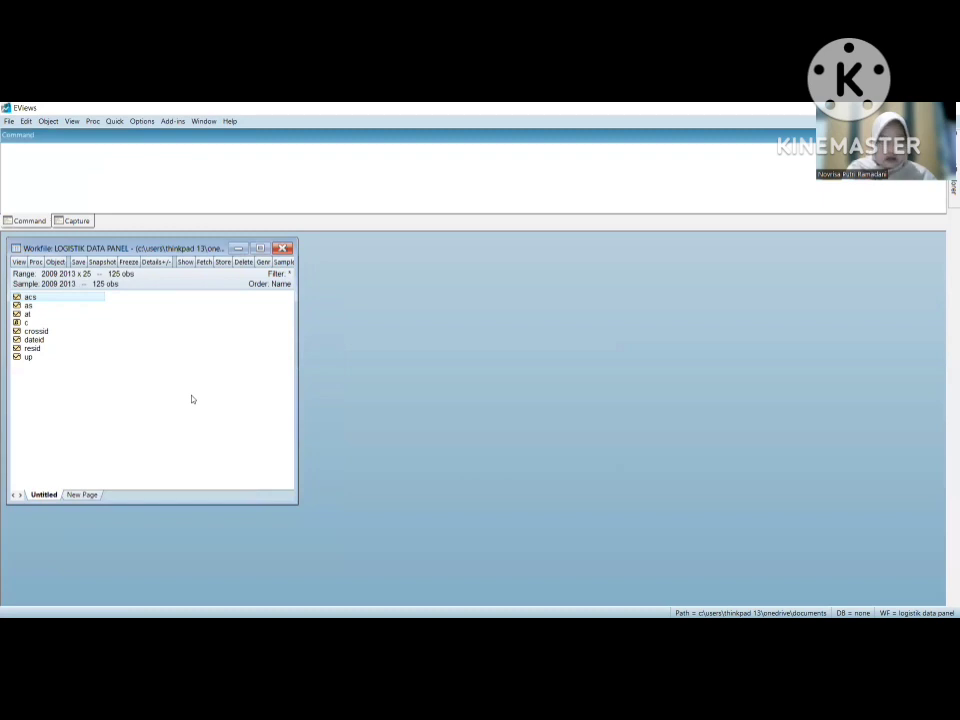
Open the UP series, enable editing and paste its values from the Excel workbook starting at observation 1 - 09
double_click(28, 357)
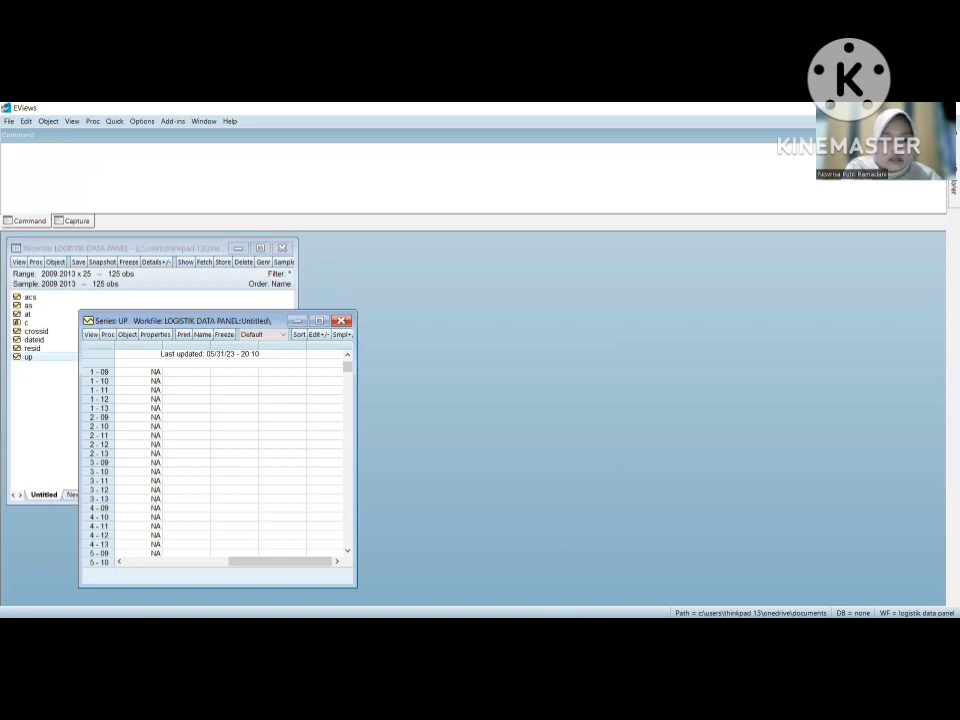
key("alt+Tab")
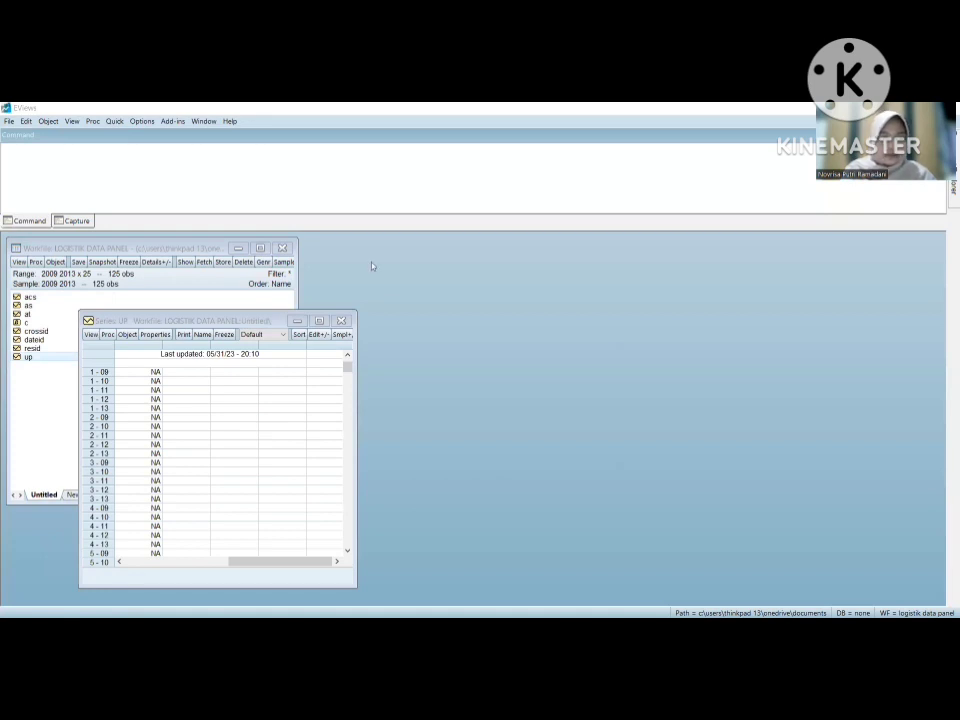
left_click(316, 322)
left_click(316, 334)
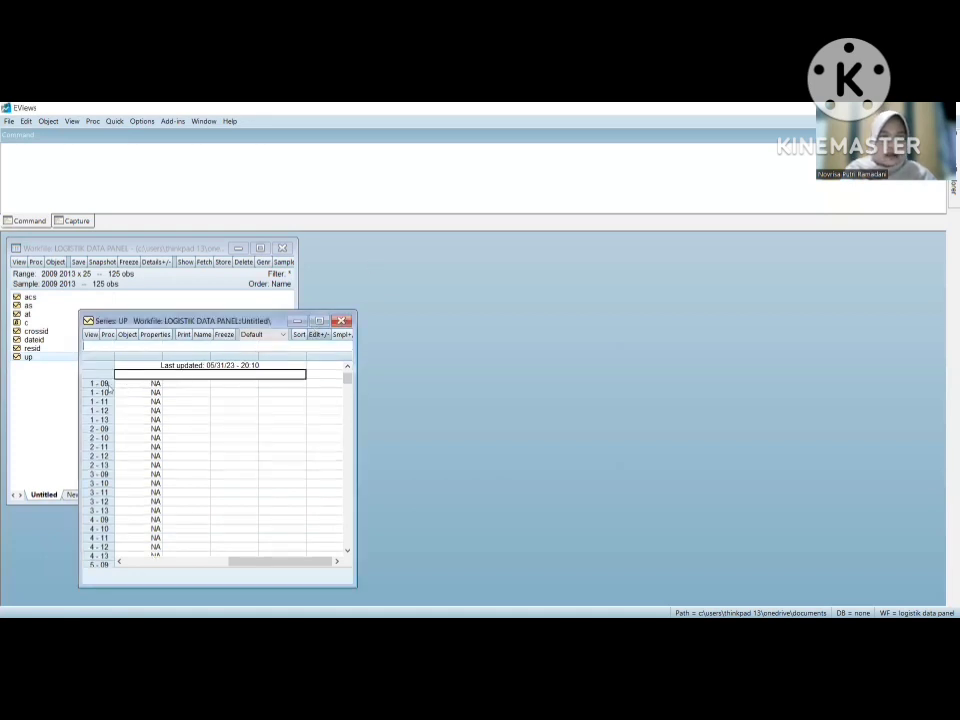
right_click(123, 388)
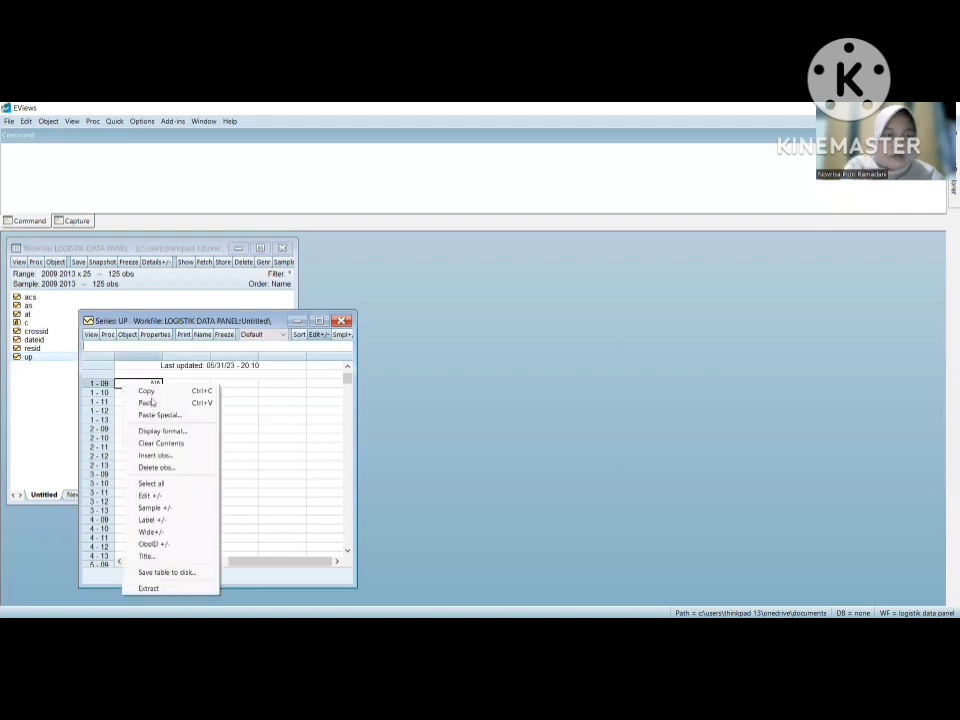
left_click(149, 400)
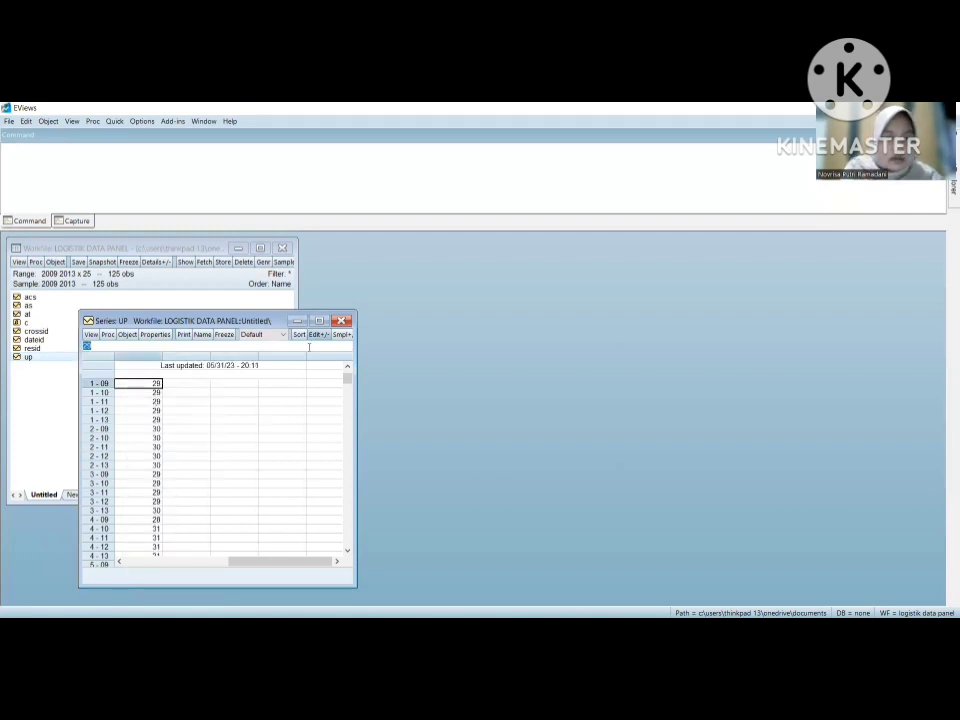
Close the UP series and create a new Series object named KA in the workfile
left_click(341, 320)
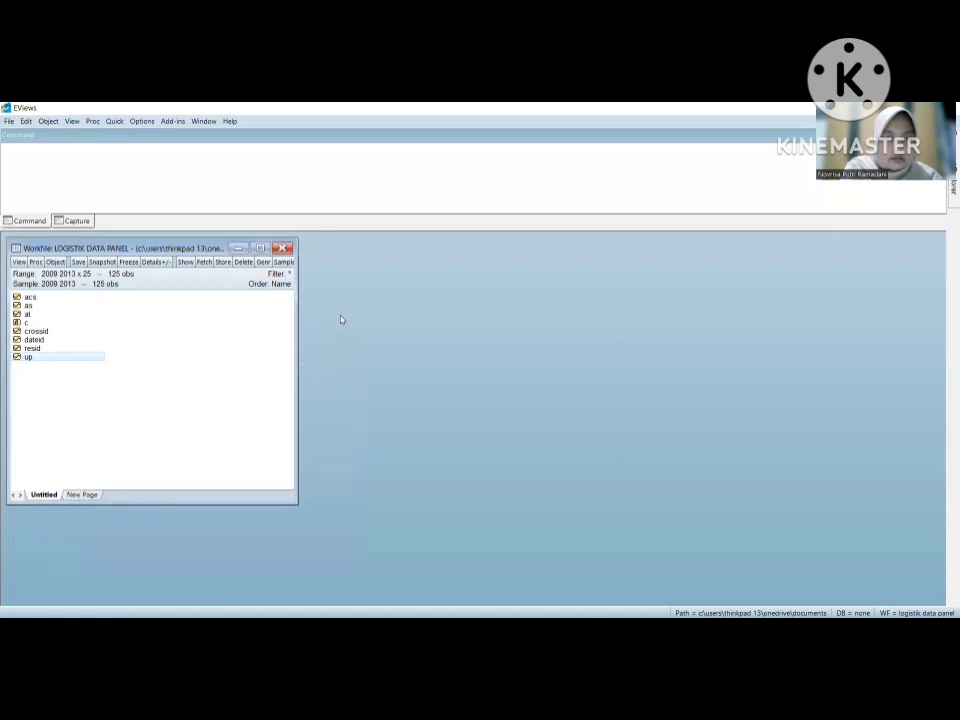
left_click(48, 121)
left_click(62, 133)
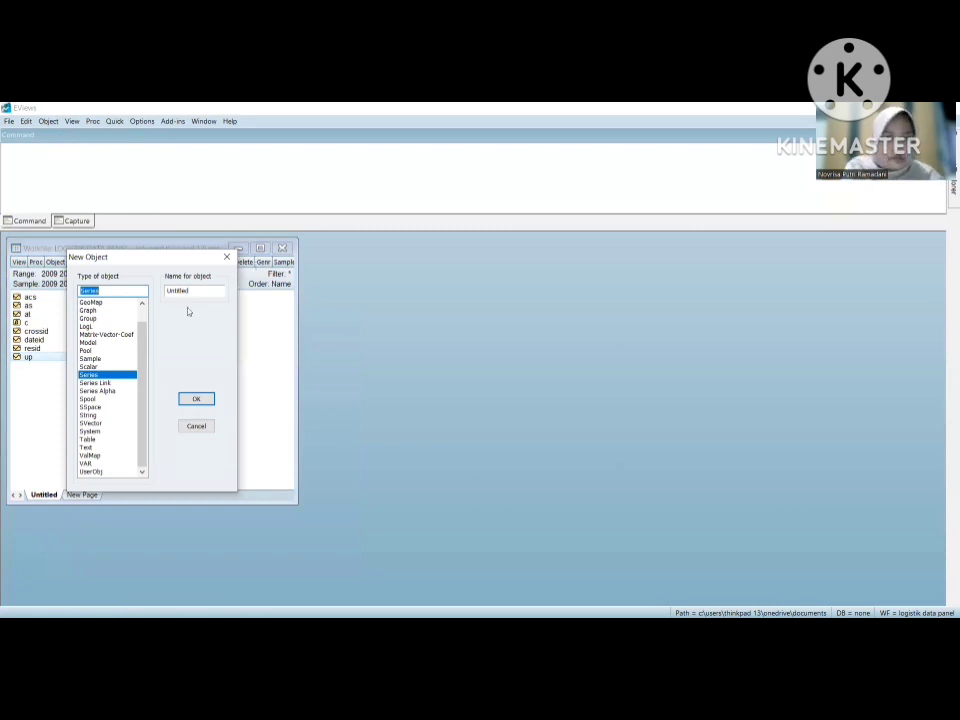
left_click(209, 290)
key("BackSpace")
key("BackSpace")
key("BackSpace")
key("BackSpace")
key("BackSpace")
key("BackSpace")
key("BackSpace")
key("BackSpace")
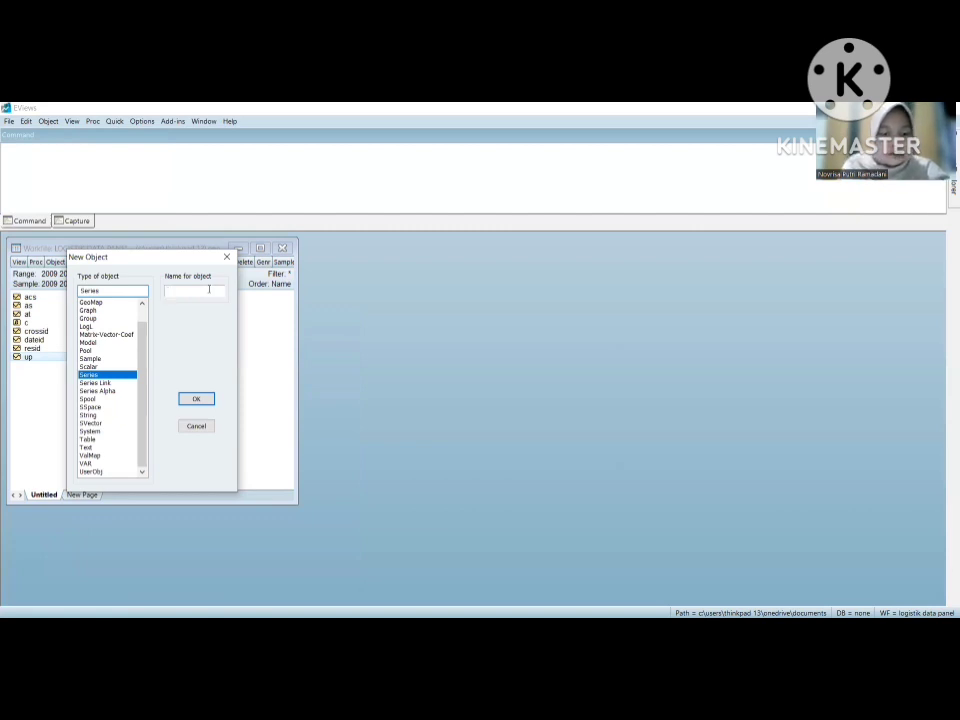
type("KA")
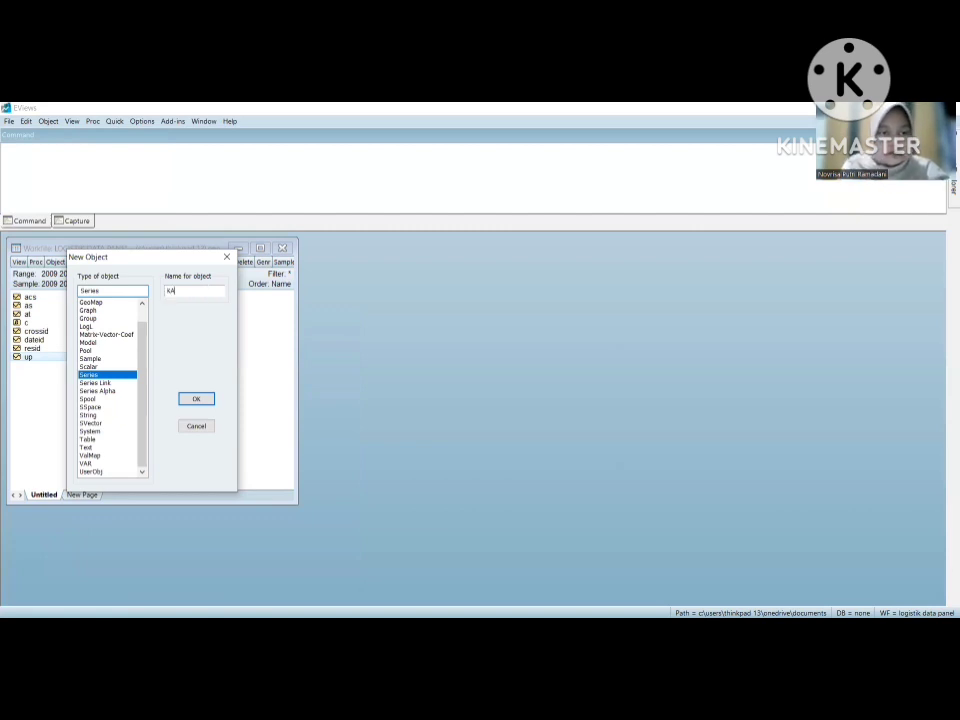
left_click(196, 400)
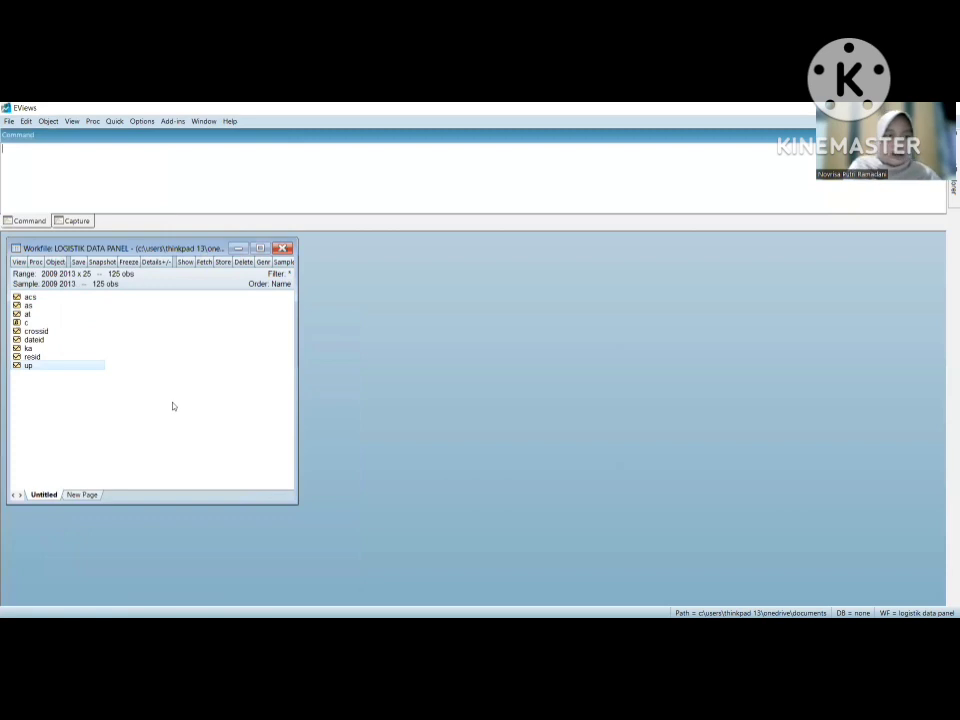
Open the KA series, enable editing, paste its values from the Excel workbook starting at observation 1 - 09, and close it
double_click(29, 348)
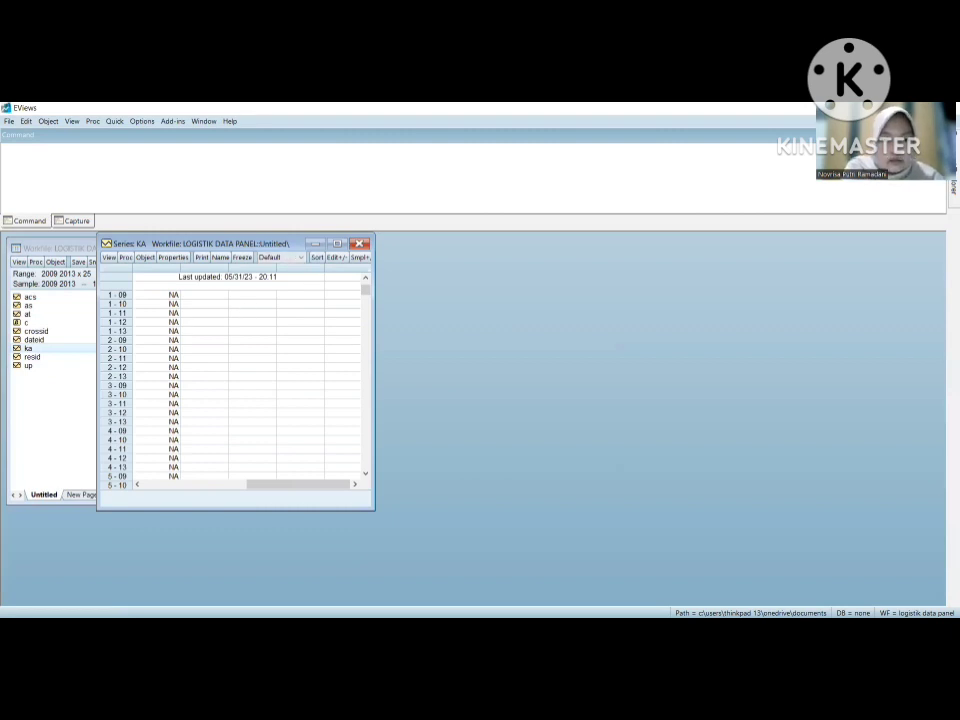
key("alt+Tab")
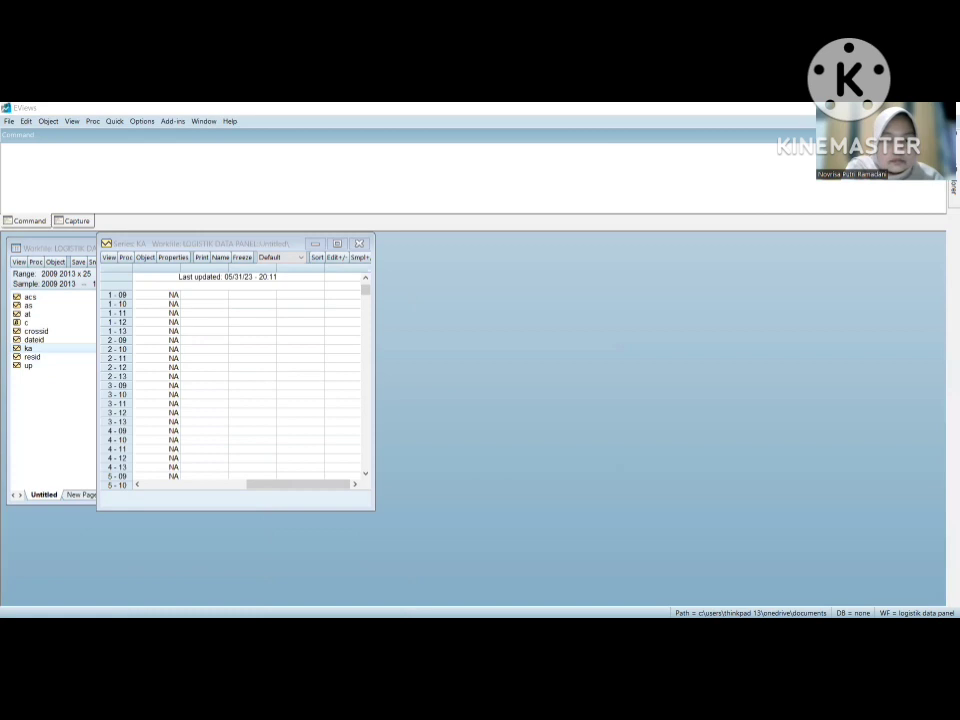
left_click(341, 259)
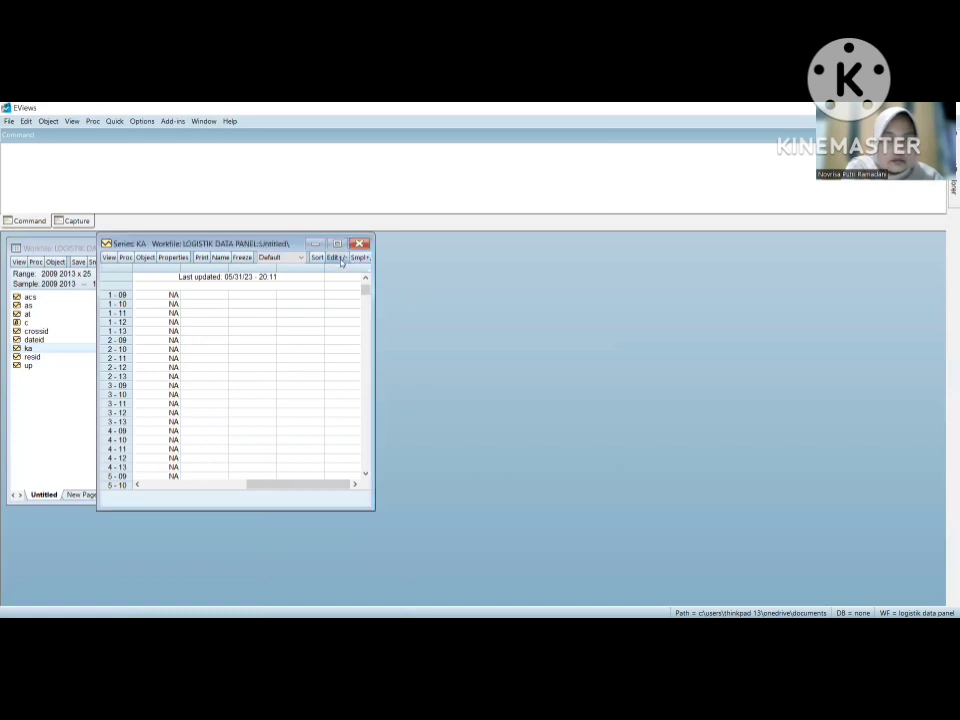
left_click(341, 259)
left_click(166, 309)
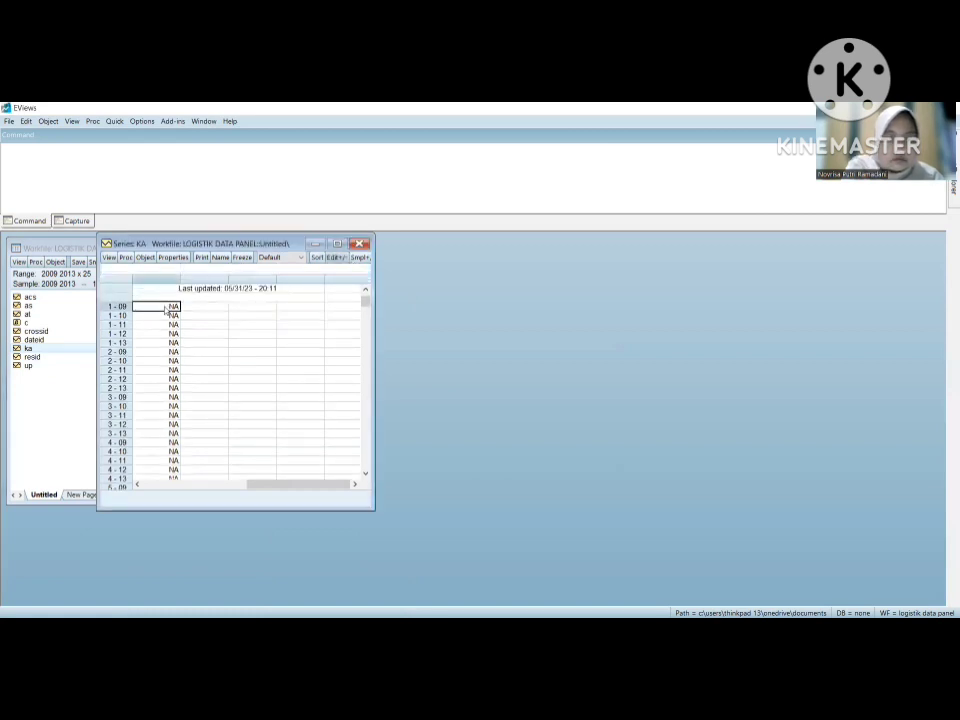
right_click(166, 310)
left_click(184, 324)
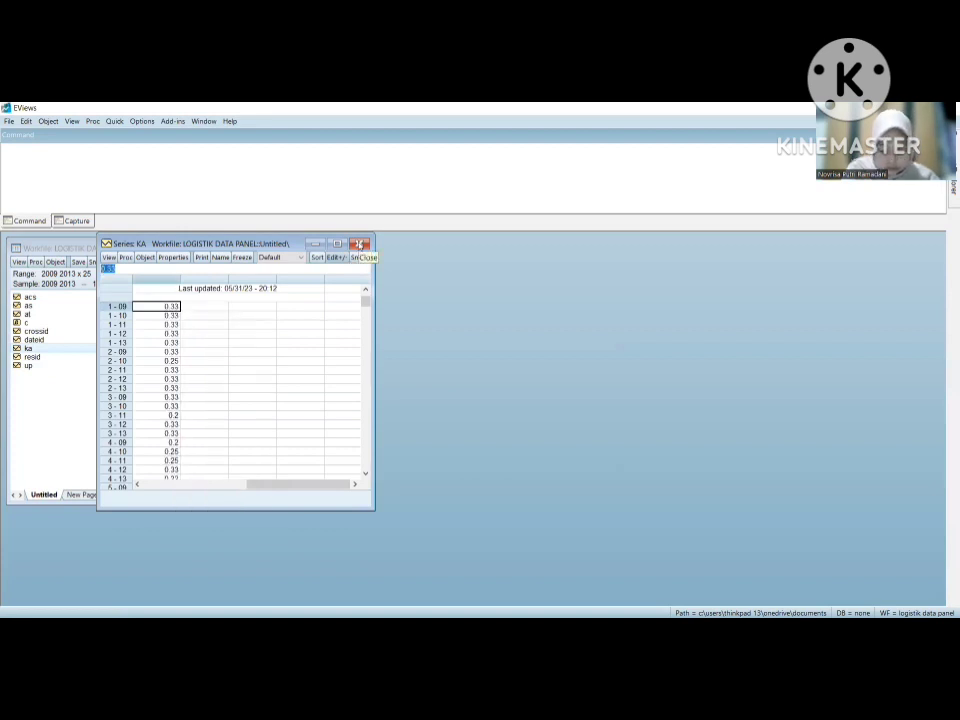
left_click(359, 244)
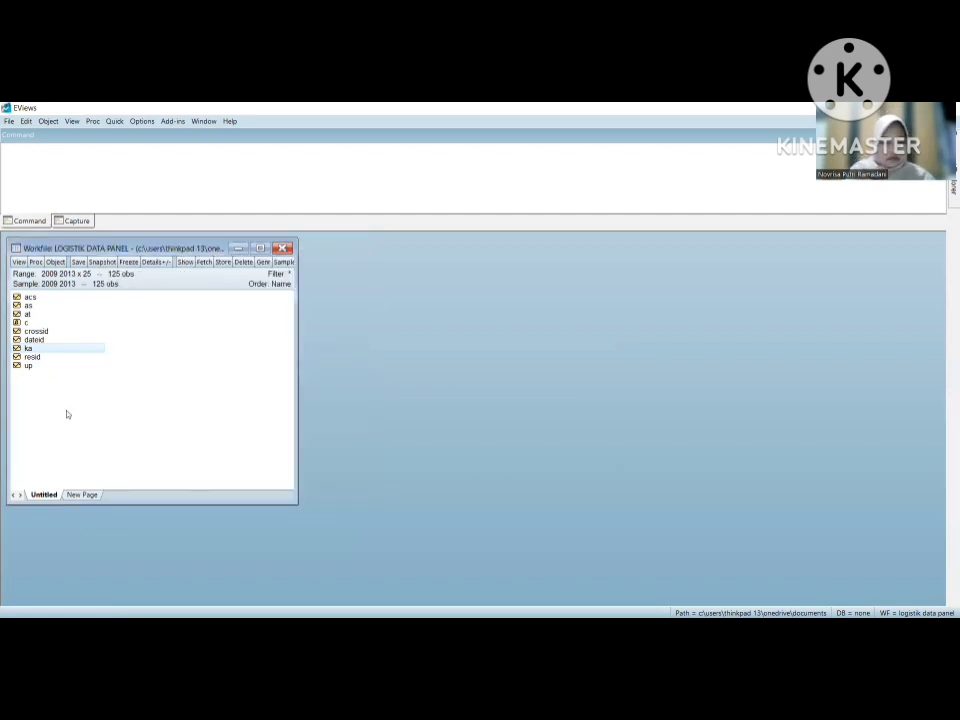
Create a new Series object named KUA in the workfile
left_click(47, 121)
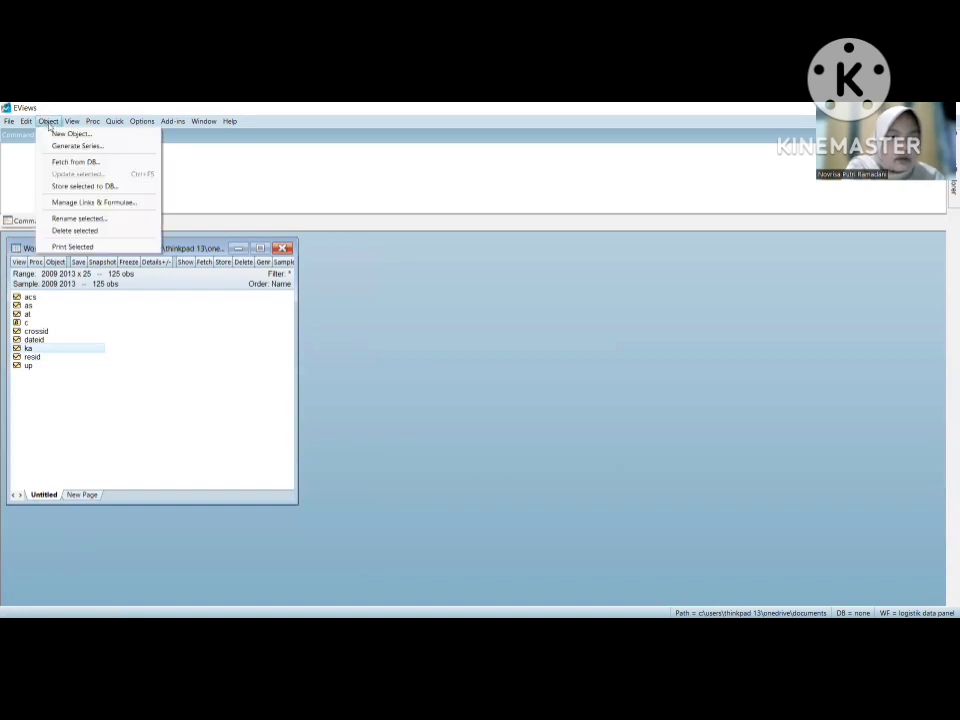
left_click(58, 136)
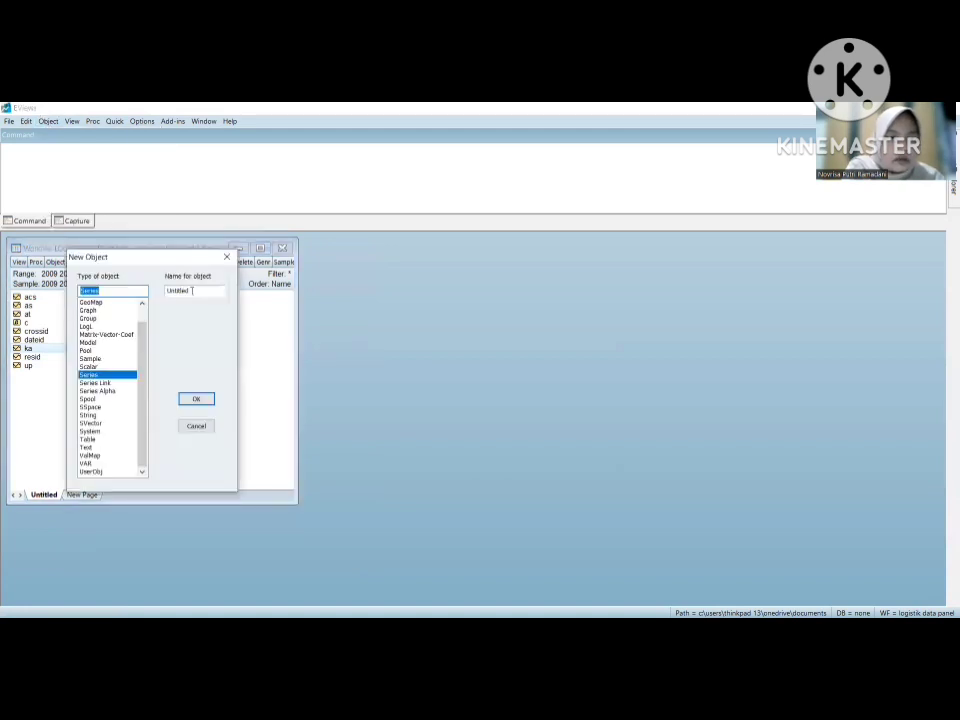
key("BackSpace")
key("BackSpace")
key("BackSpace")
key("BackSpace")
key("BackSpace")
key("BackSpace")
key("BackSpace")
key("BackSpace")
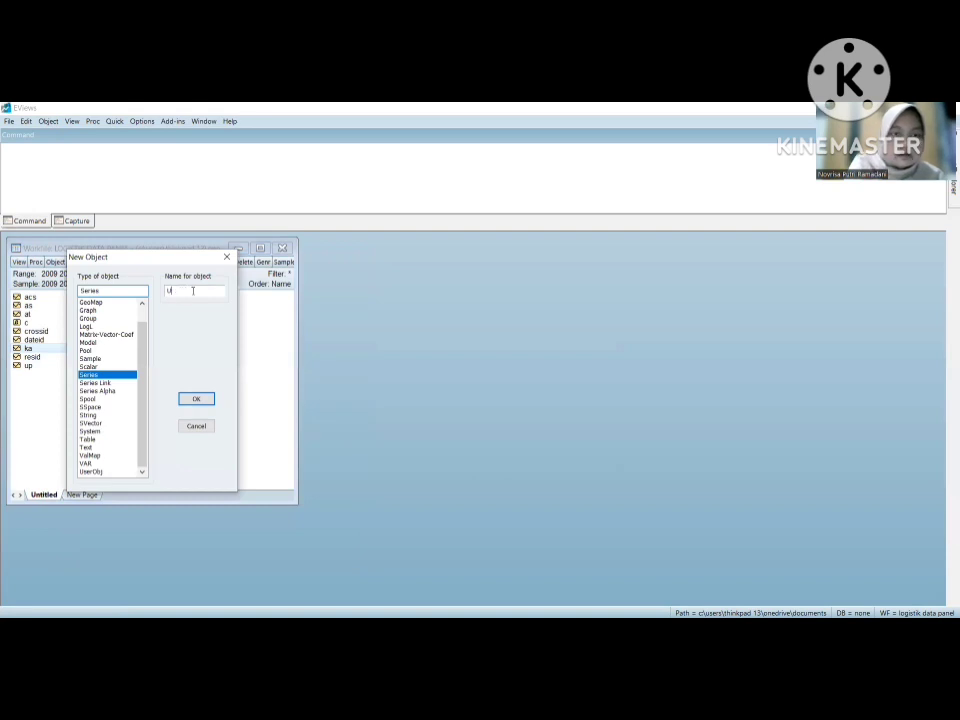
type("KUA")
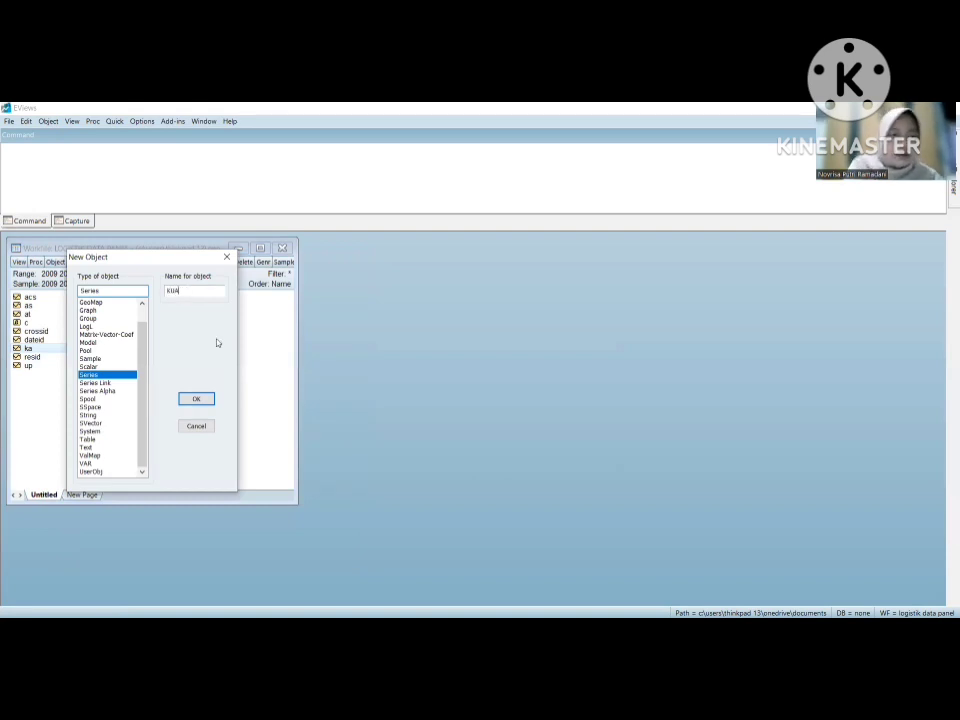
left_click(183, 399)
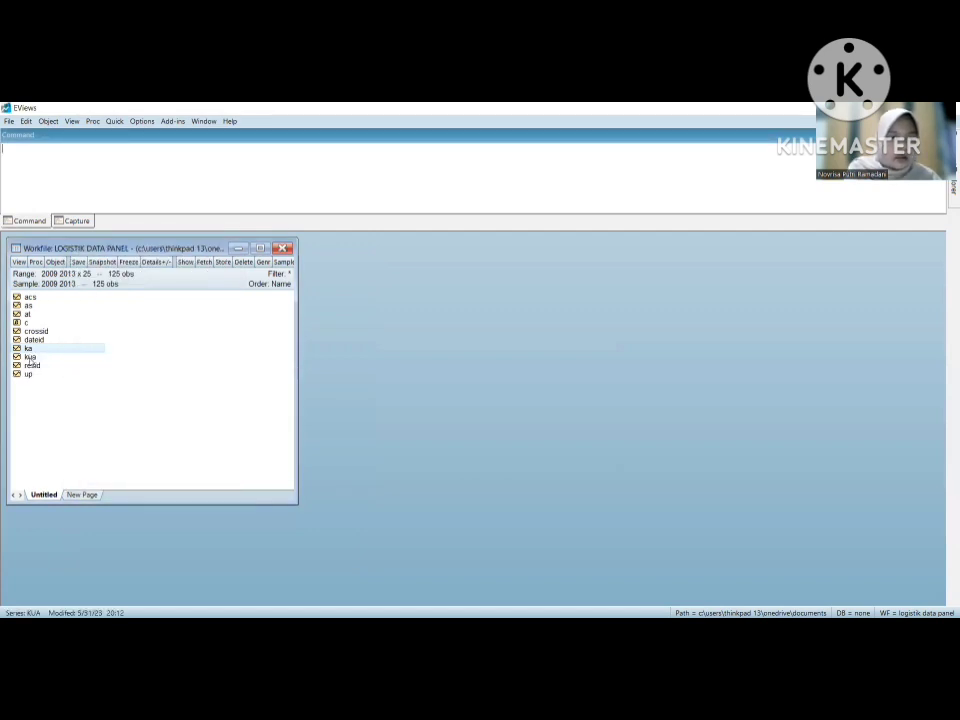
Open the KUA series, enable editing, paste its values from the Excel workbook starting at observation 1 - 09, and close it
double_click(30, 357)
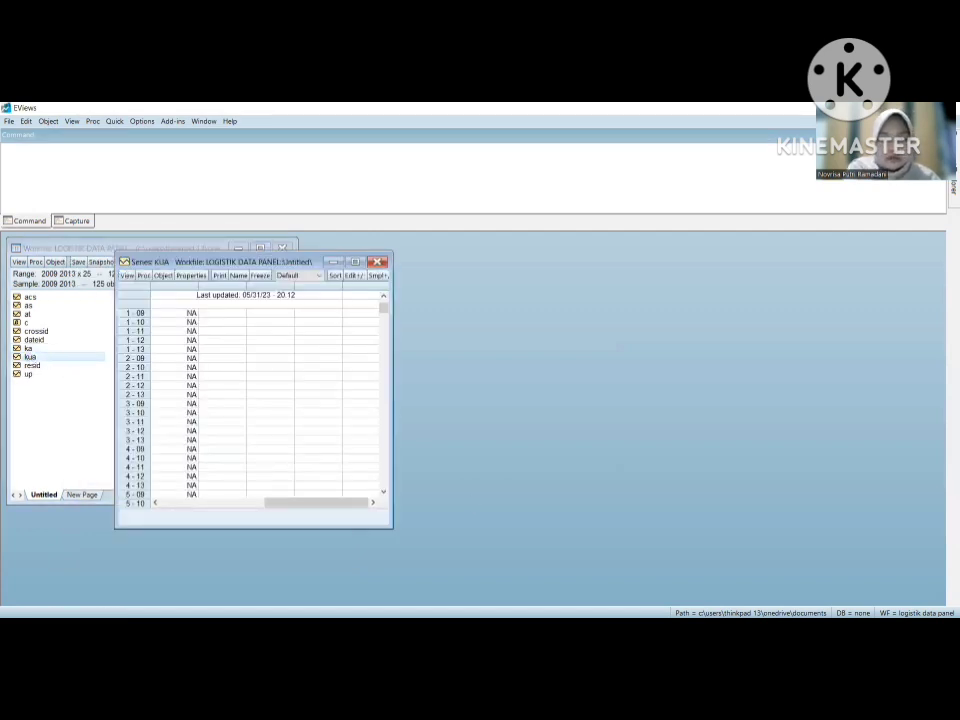
key("alt+Tab")
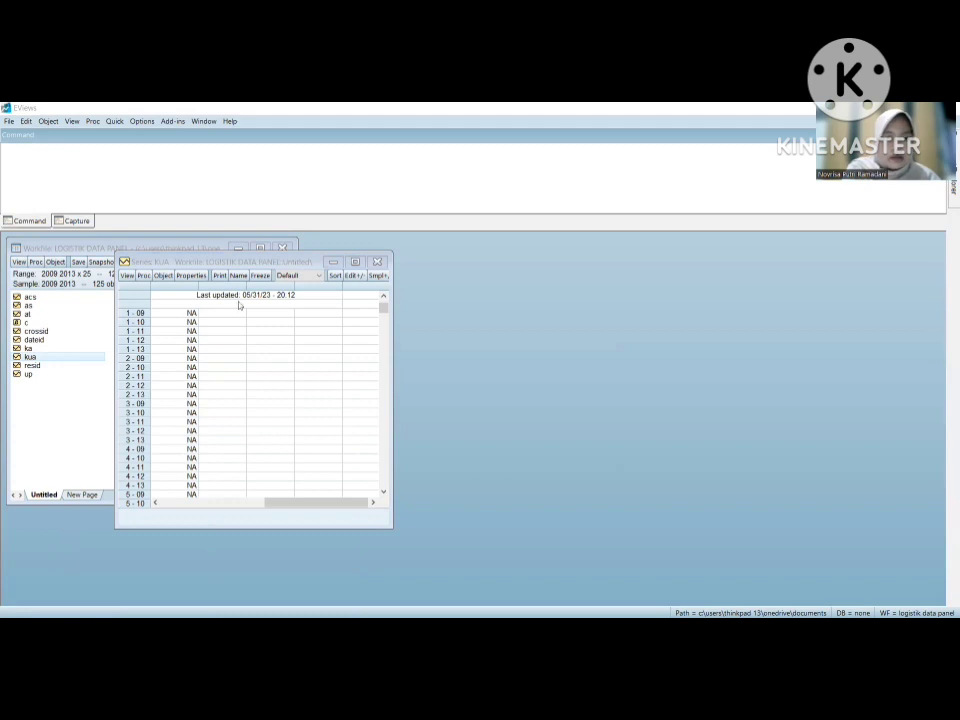
left_click(356, 277)
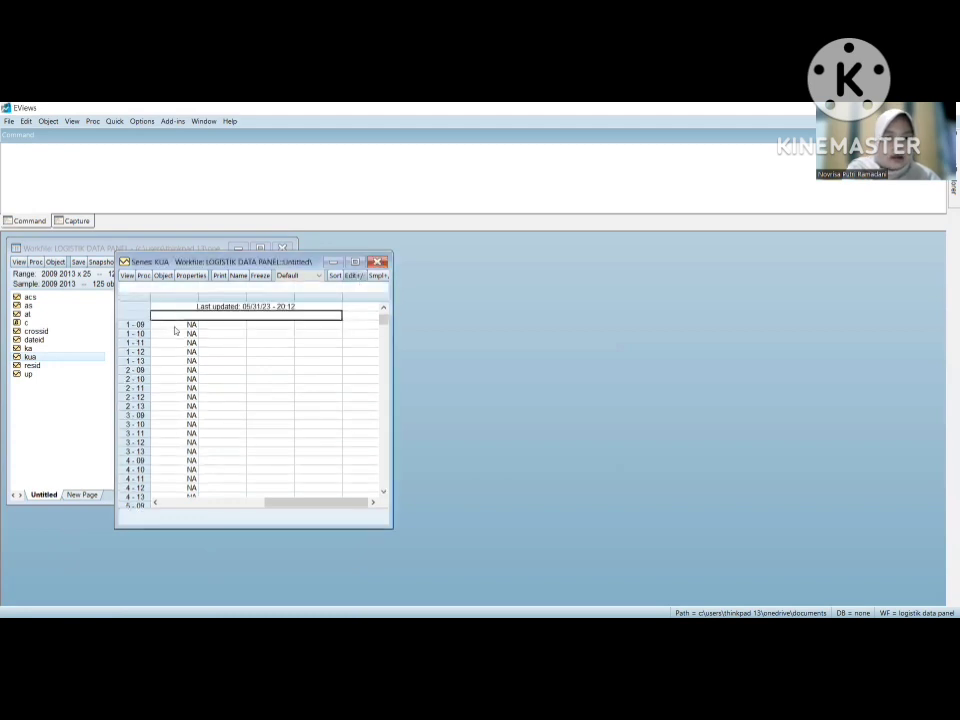
left_click(174, 327)
right_click(174, 327)
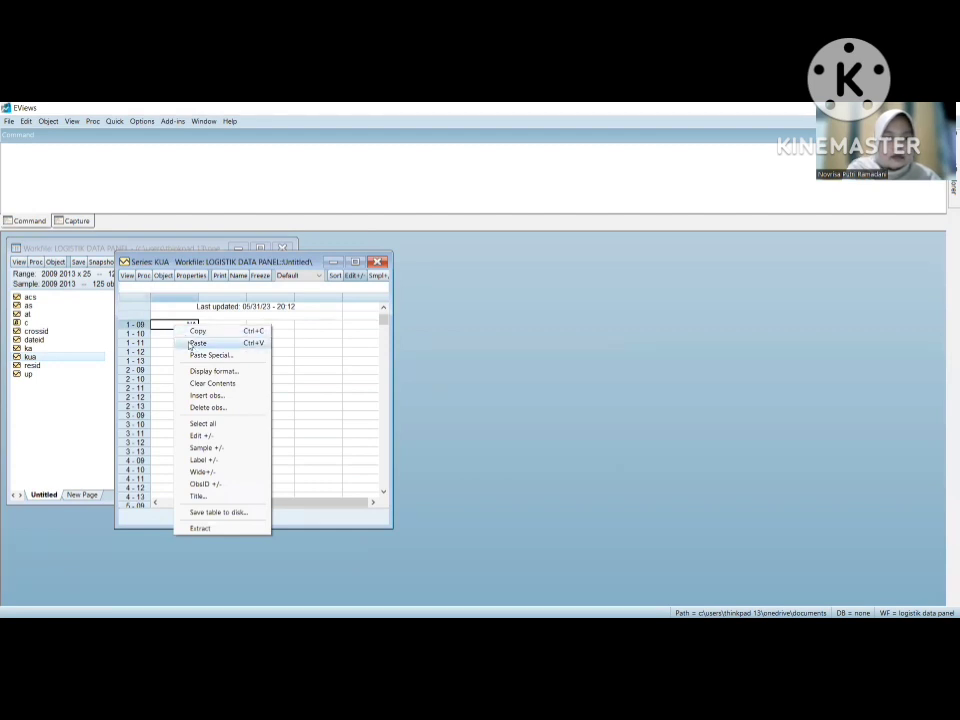
left_click(196, 343)
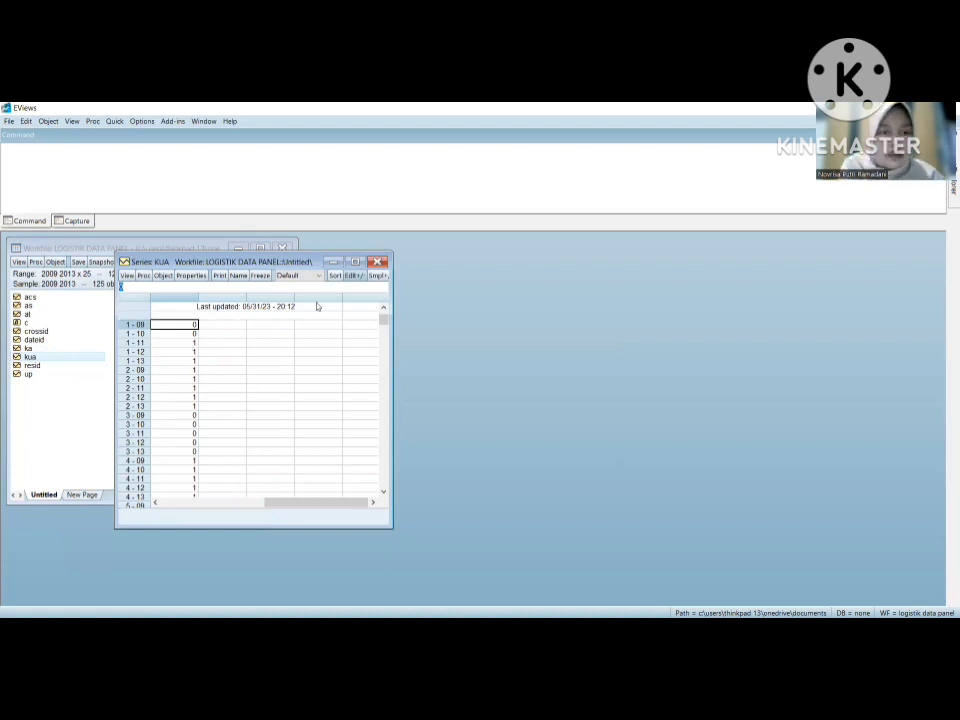
left_click(379, 262)
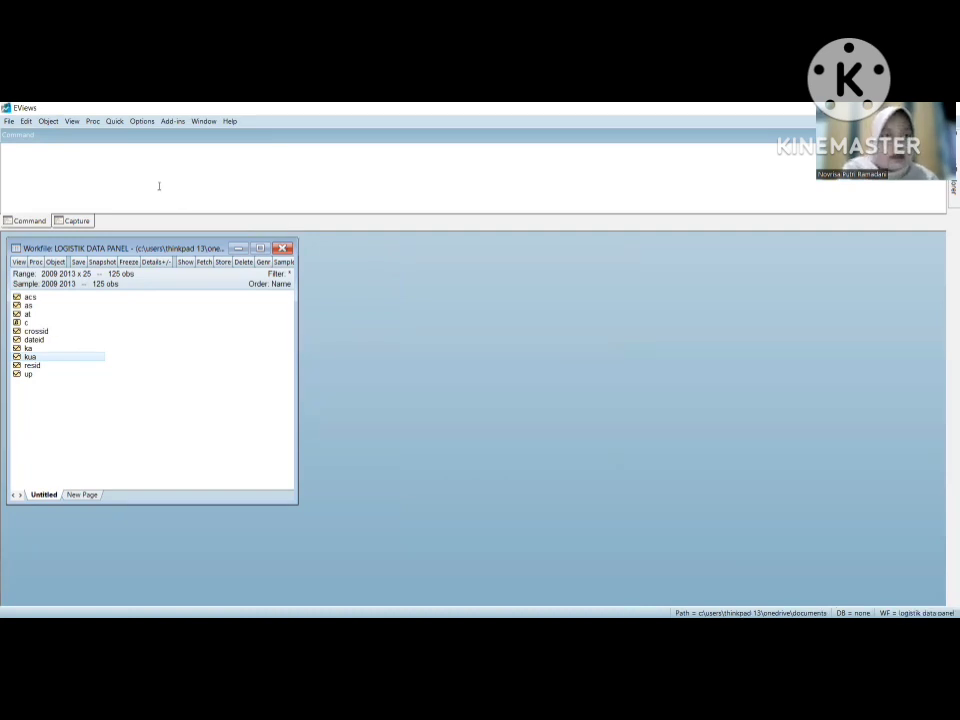
Generate common-sample group descriptive statistics for the series kua, at, as, acs, up and ka
left_click(112, 121)
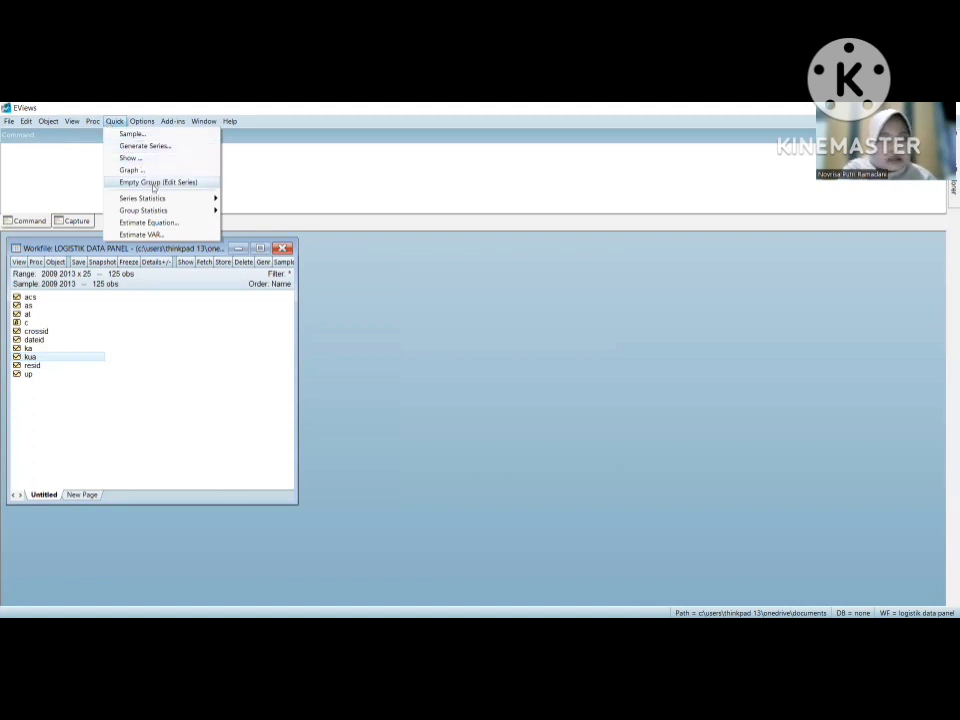
mouse_move(163, 212)
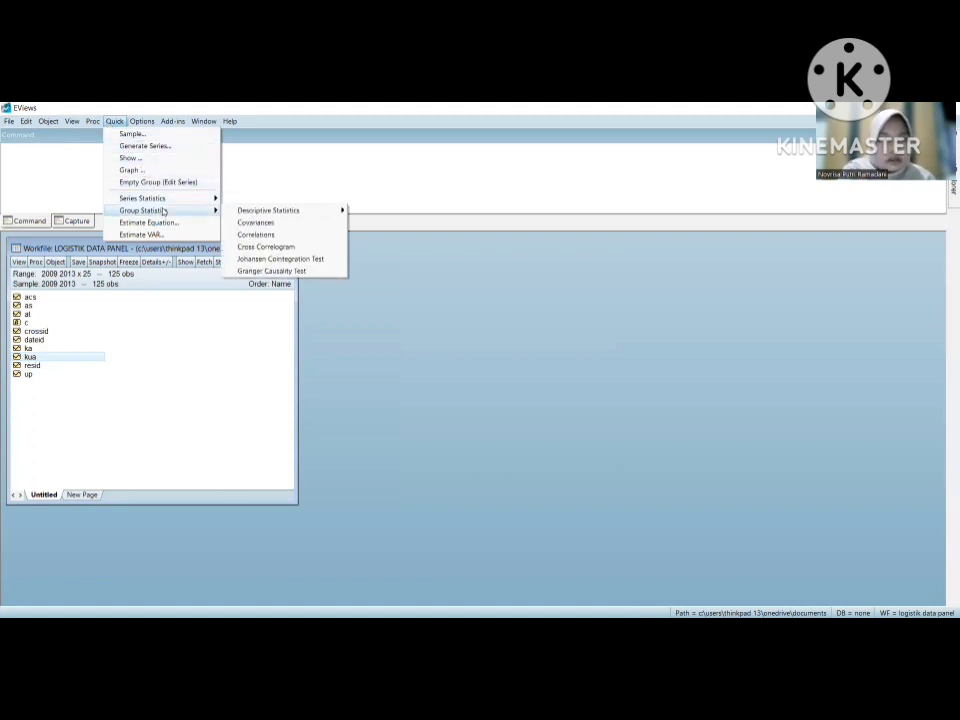
mouse_move(240, 211)
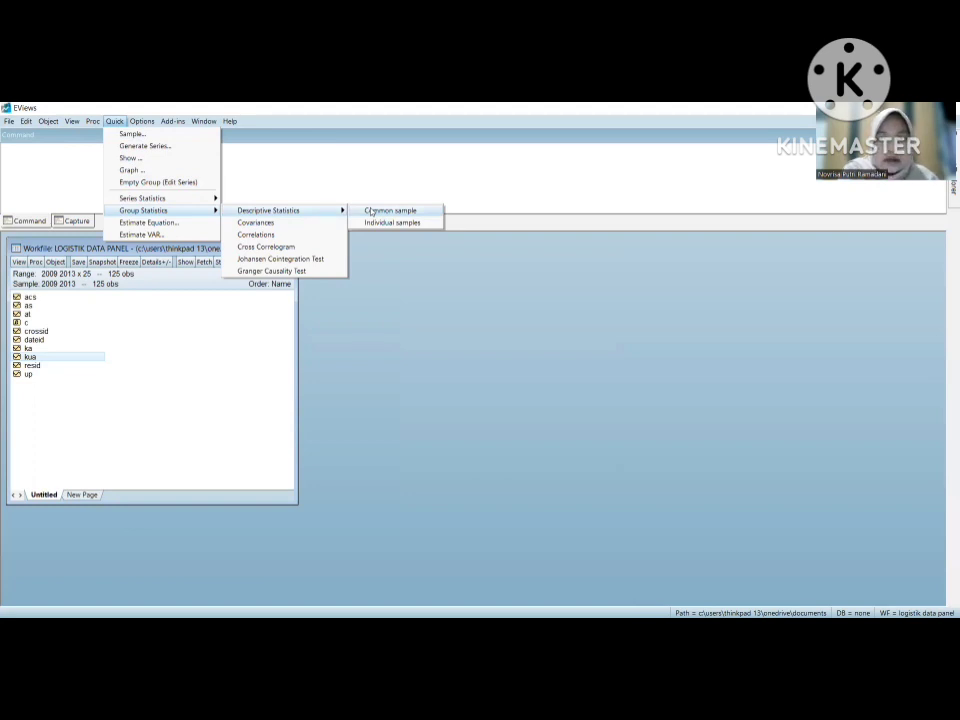
left_click(370, 211)
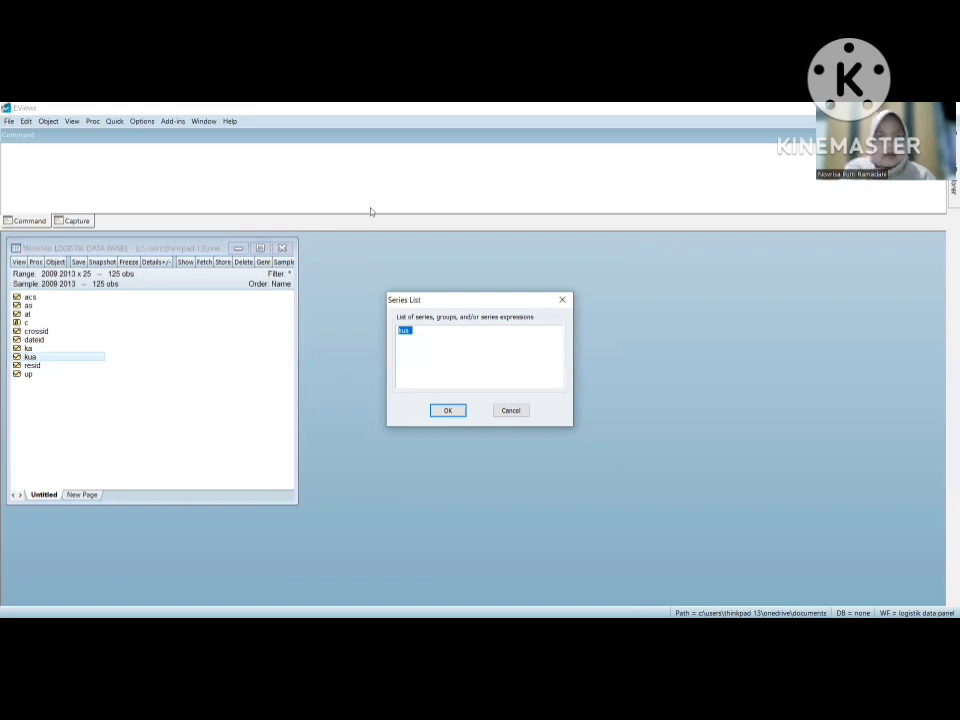
left_click(478, 338)
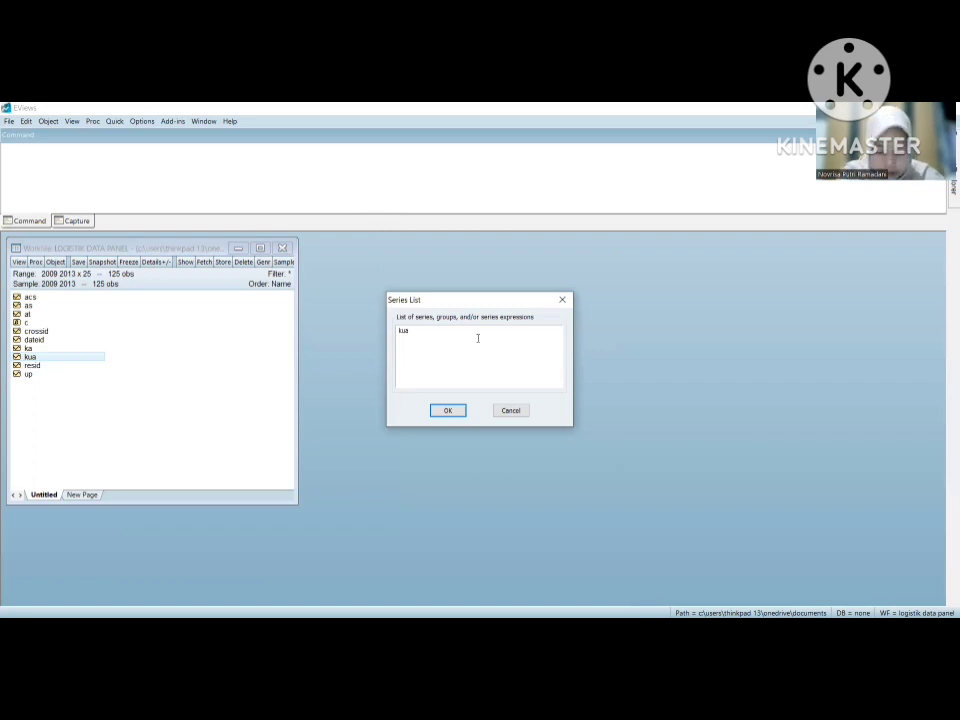
type("AT")
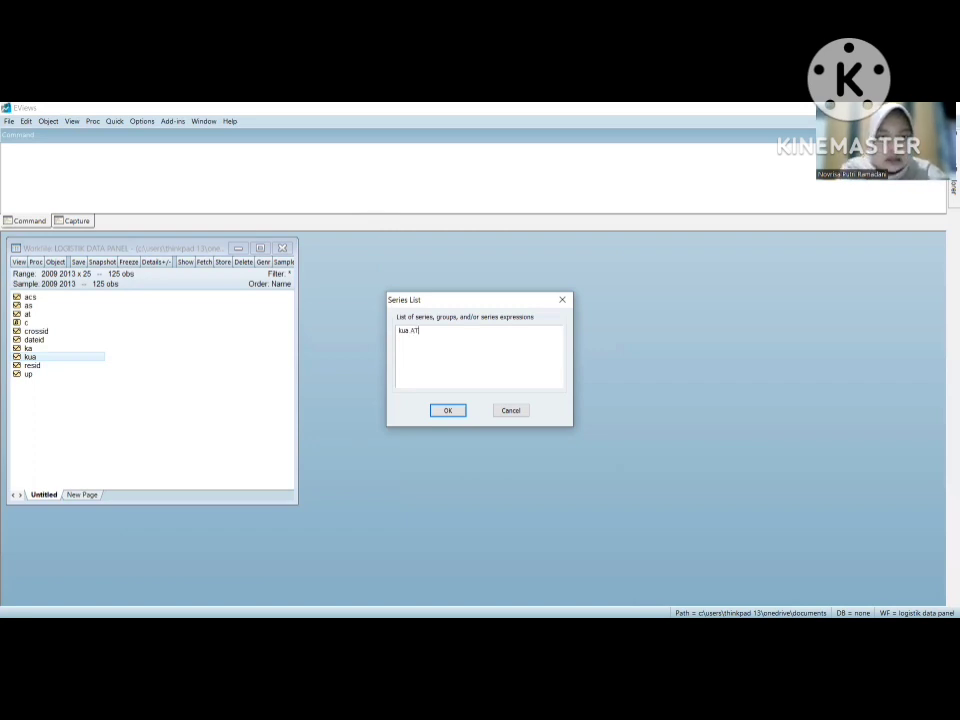
key("BackSpace")
key("BackSpace")
type("at as")
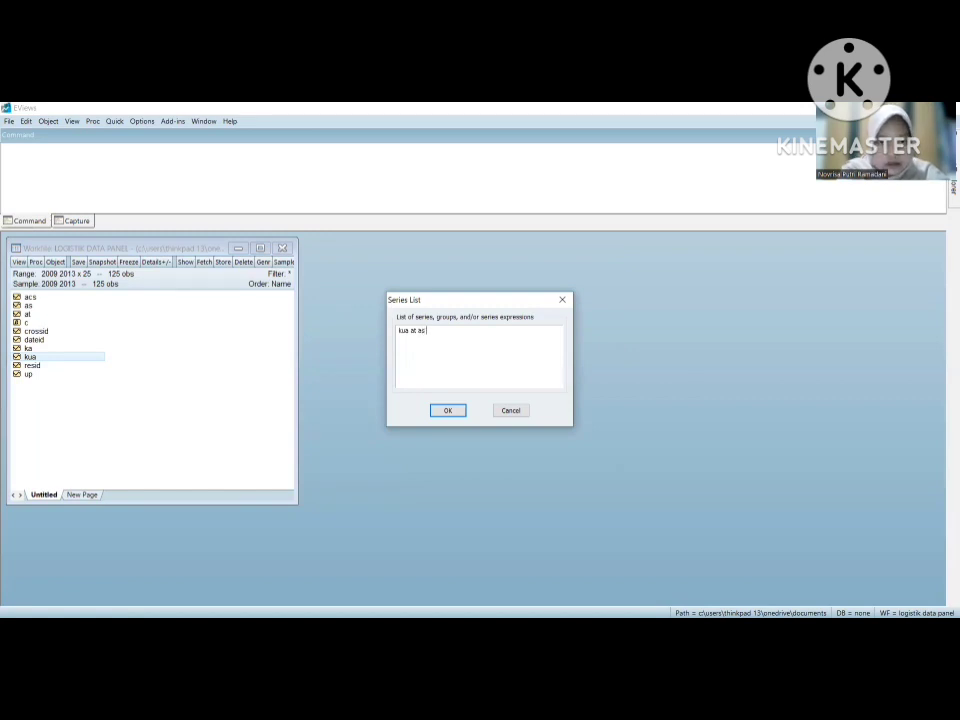
type(" acs ")
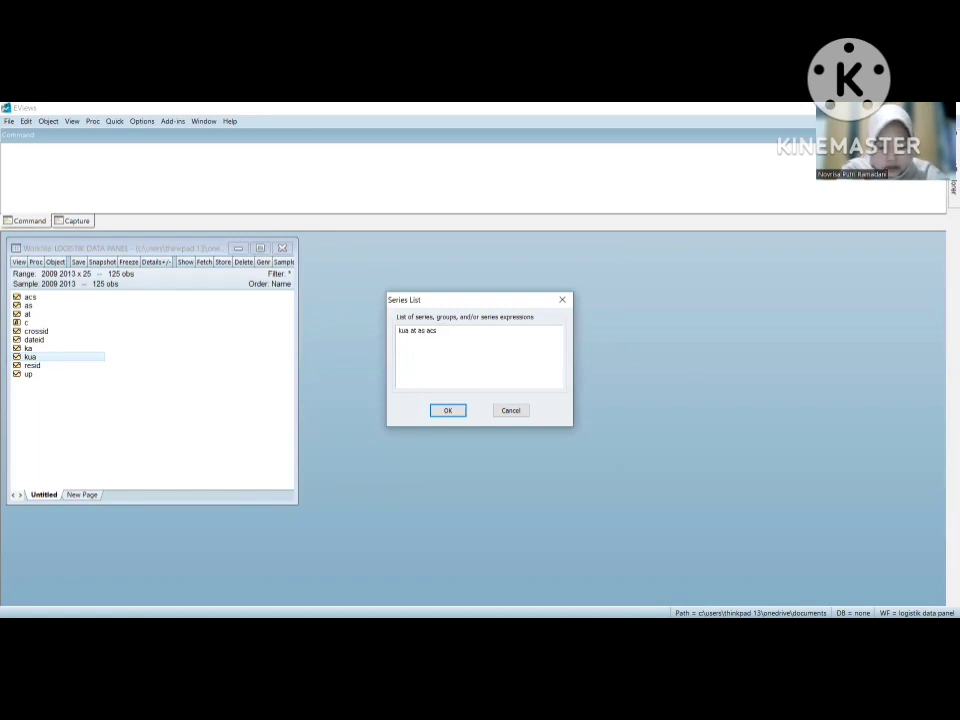
type("up")
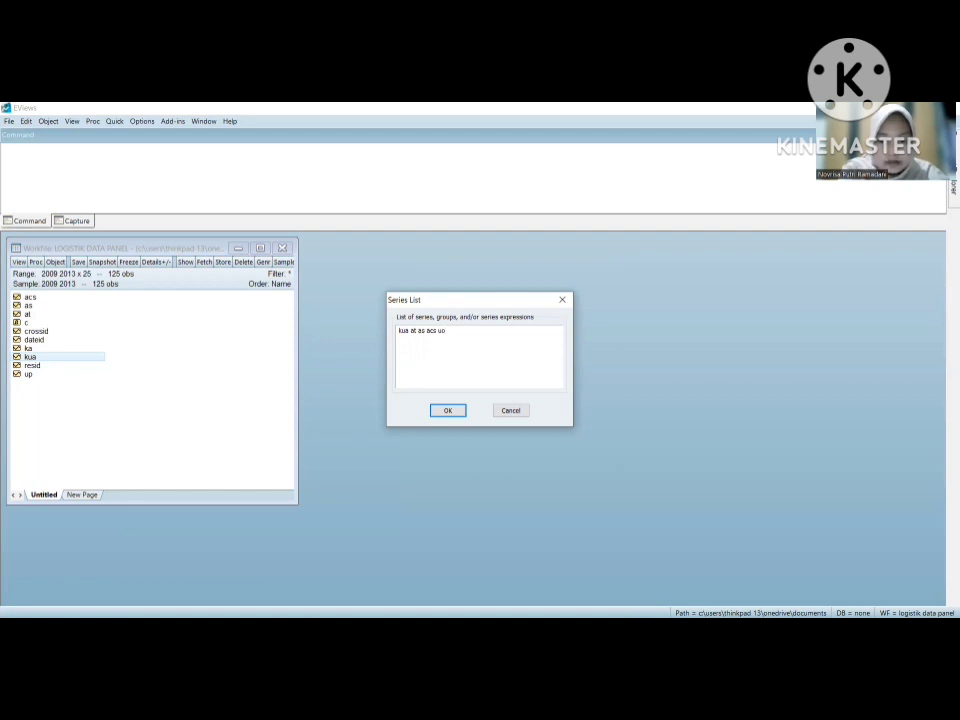
key("BackSpace")
type("p ")
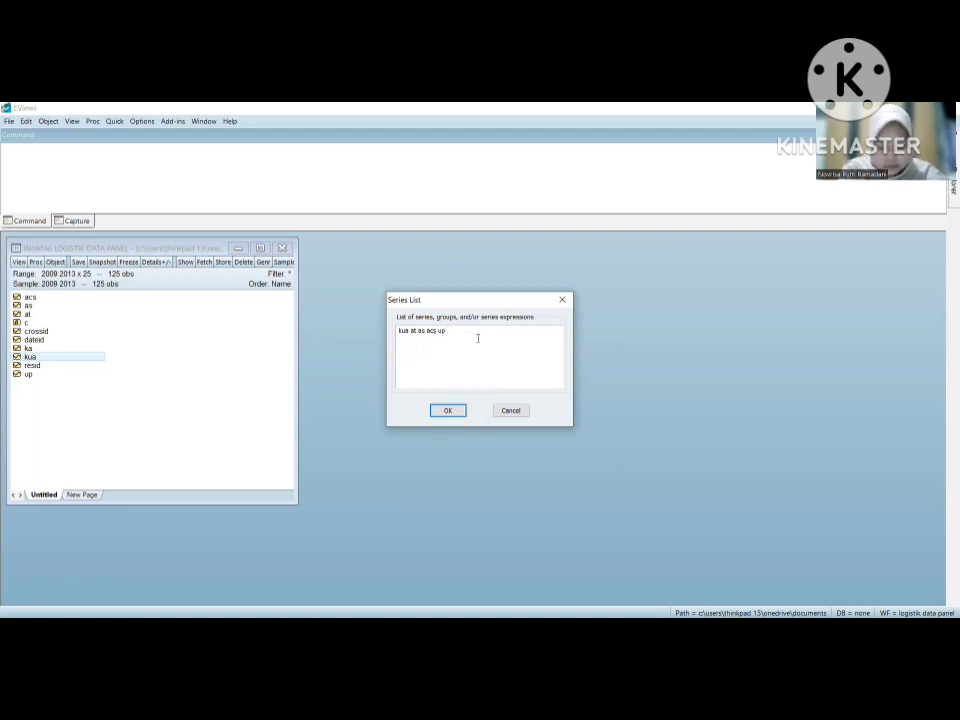
type("ka")
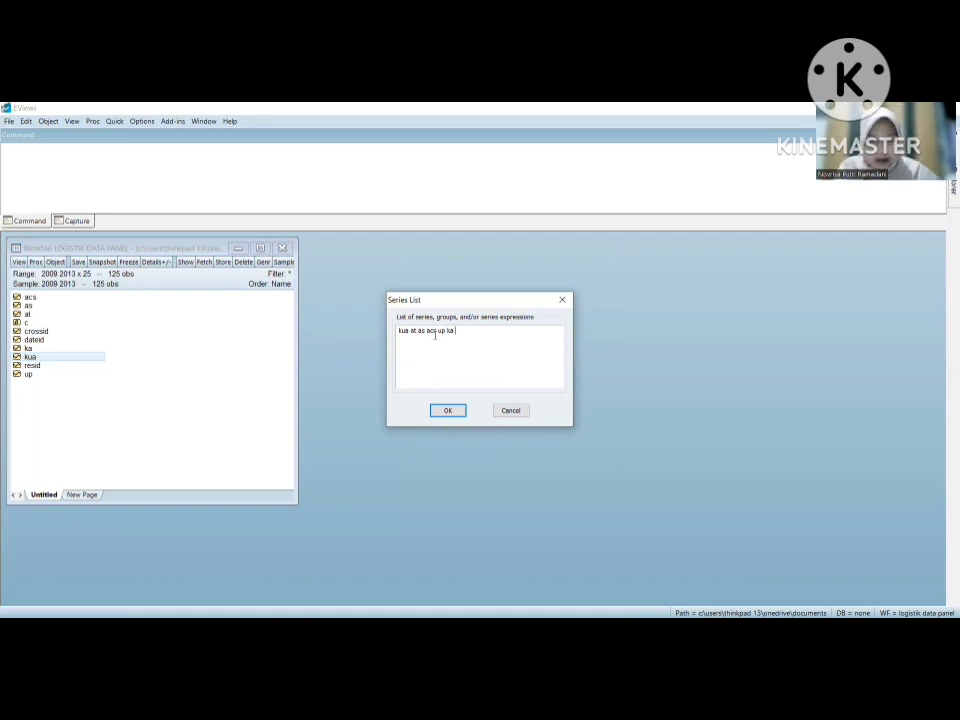
left_click(449, 410)
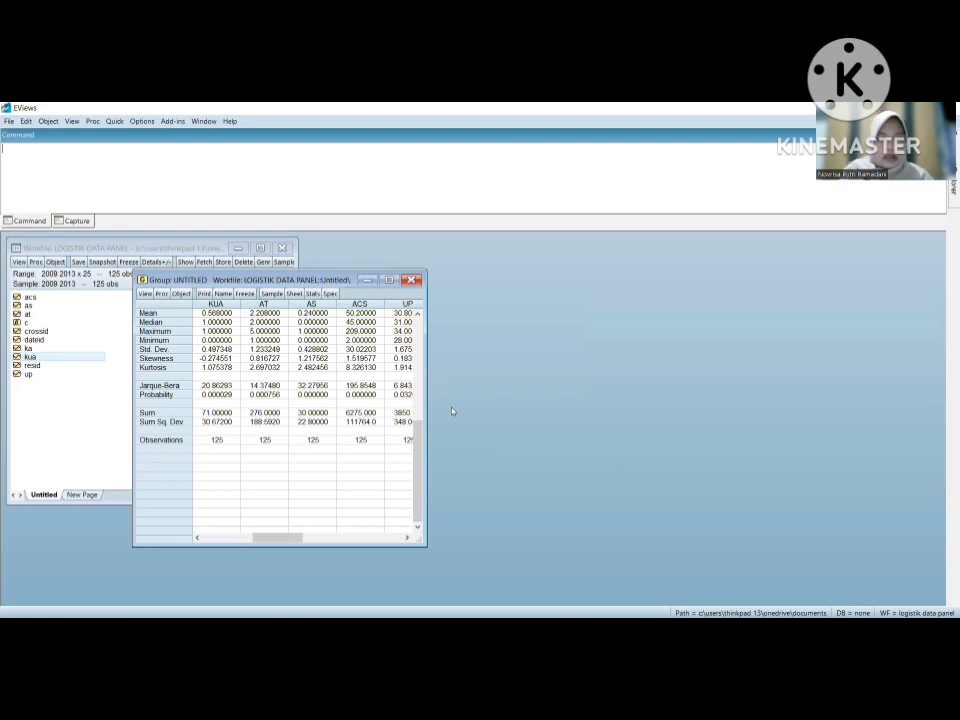
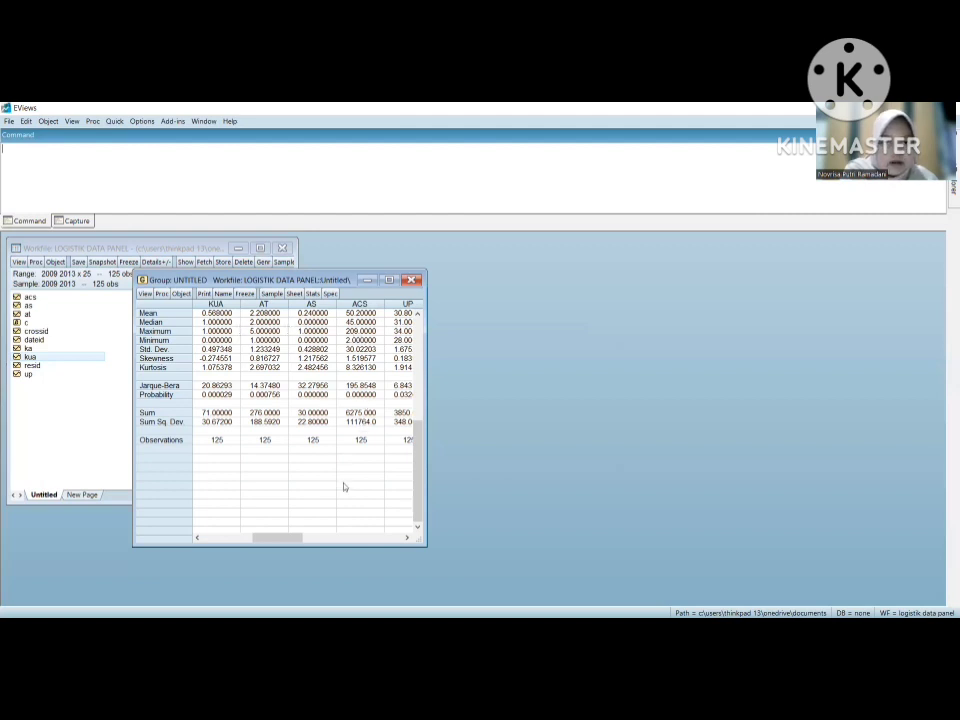
Examine the group's descriptive statistics across all series, including the KA standard deviation, the kurtosis values, Jarque-Bera and Probability
left_click(313, 540)
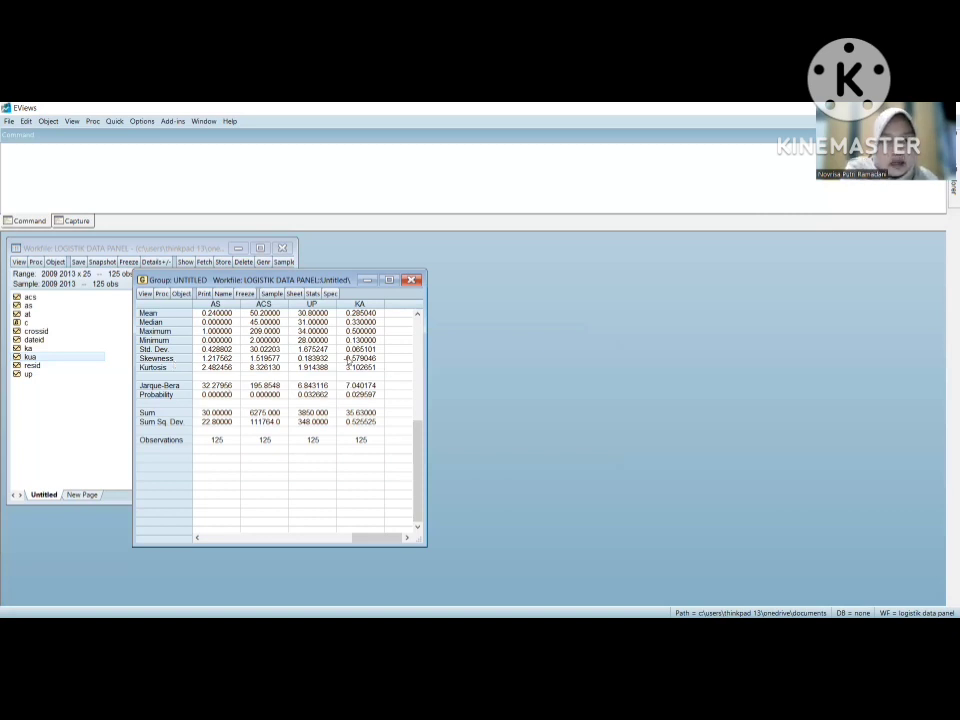
left_click(258, 539)
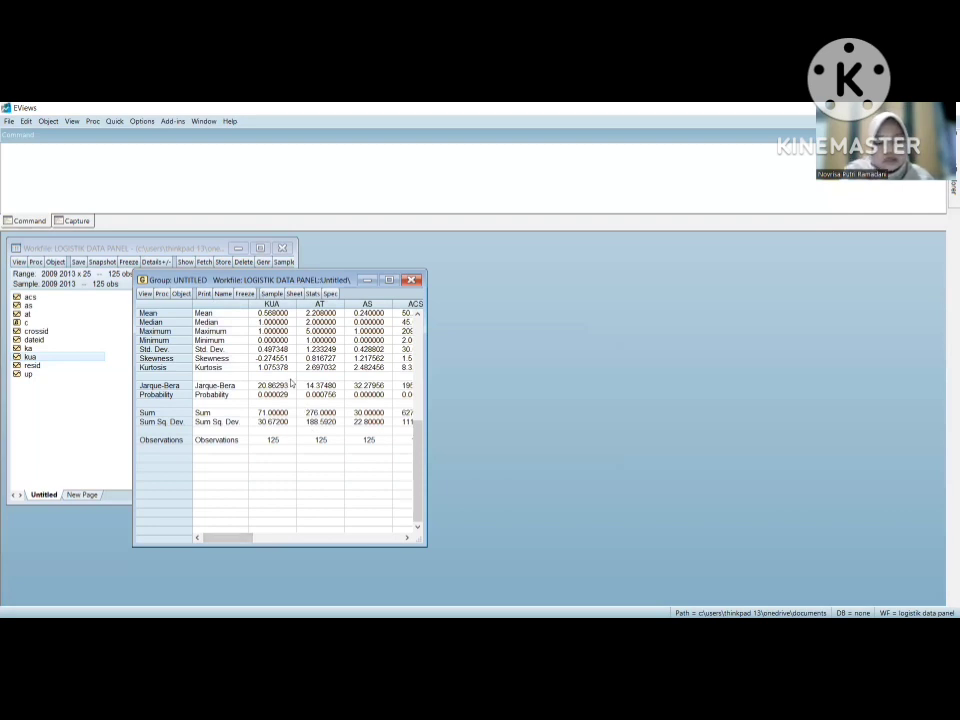
left_click(266, 537)
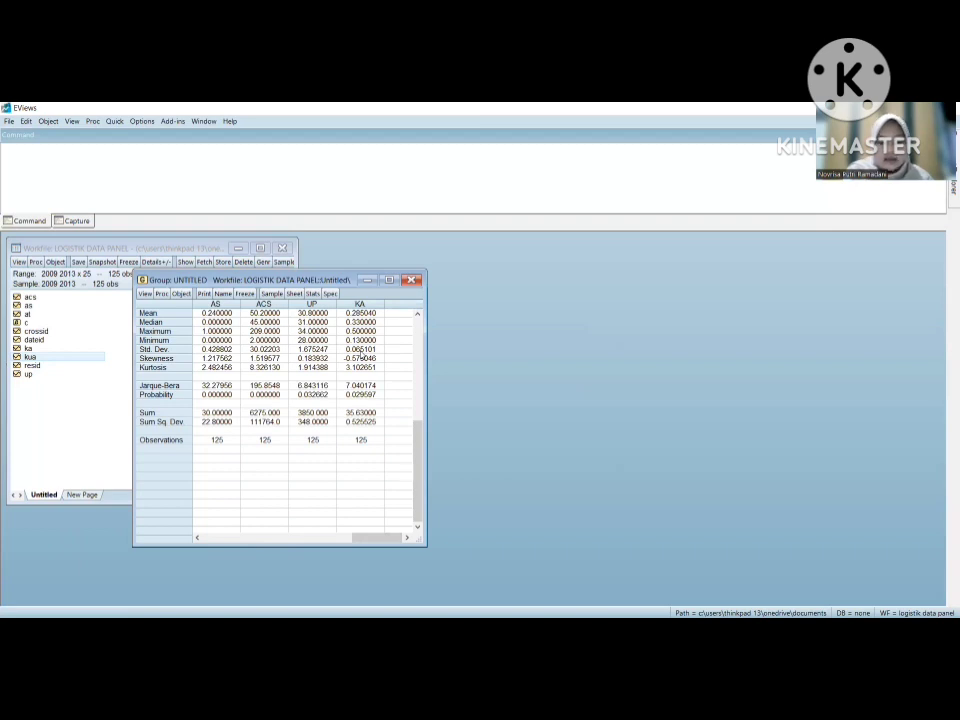
left_click(361, 349)
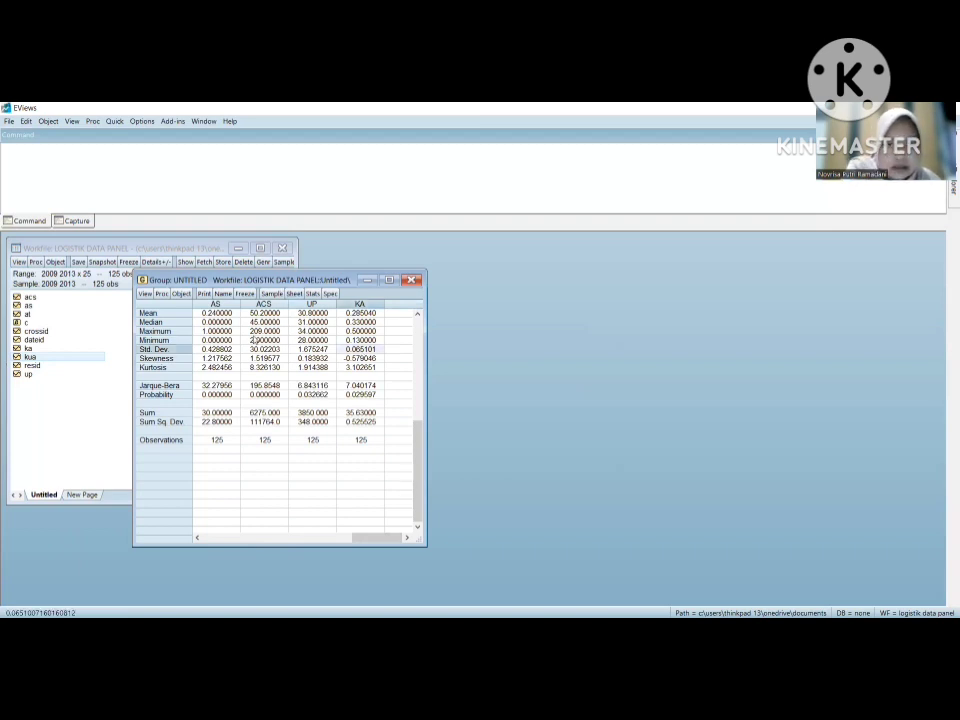
left_click(252, 368)
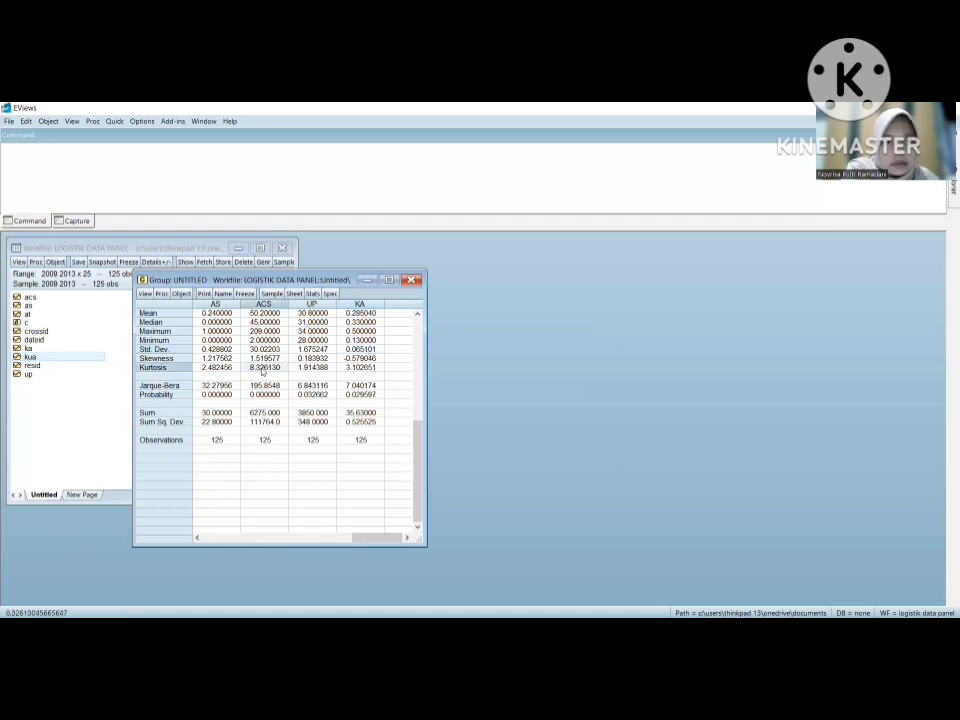
left_click(352, 369)
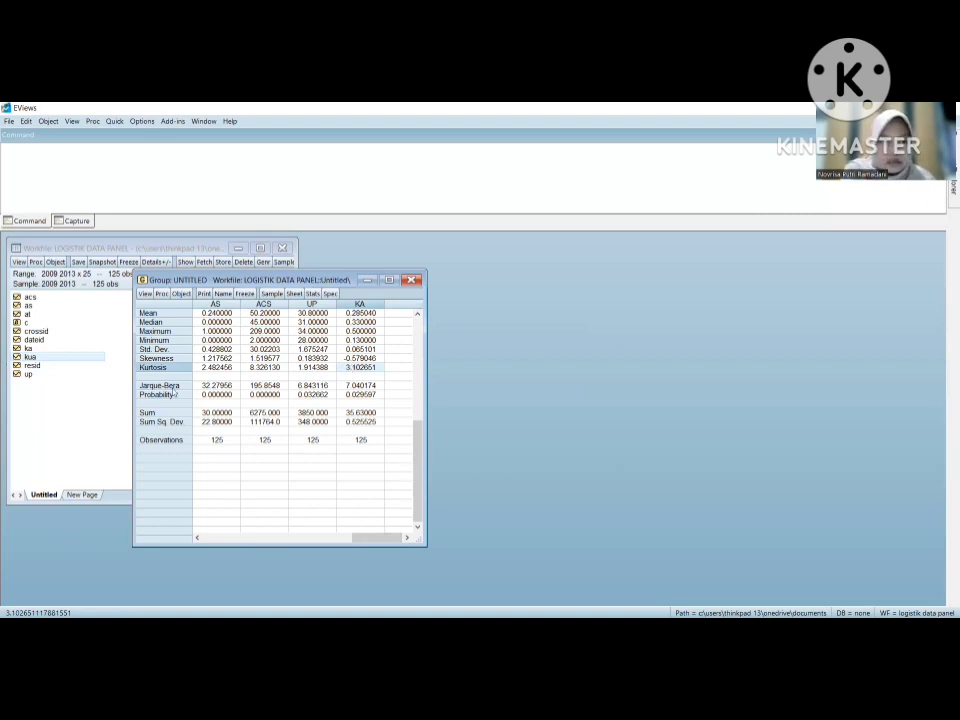
left_click(173, 386)
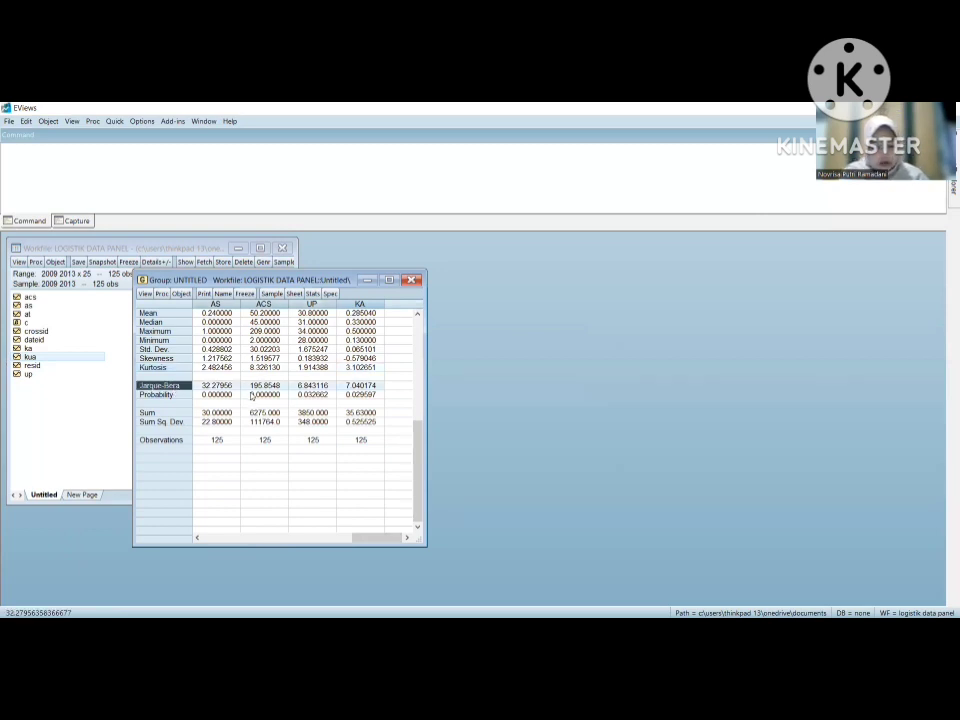
left_click(171, 396)
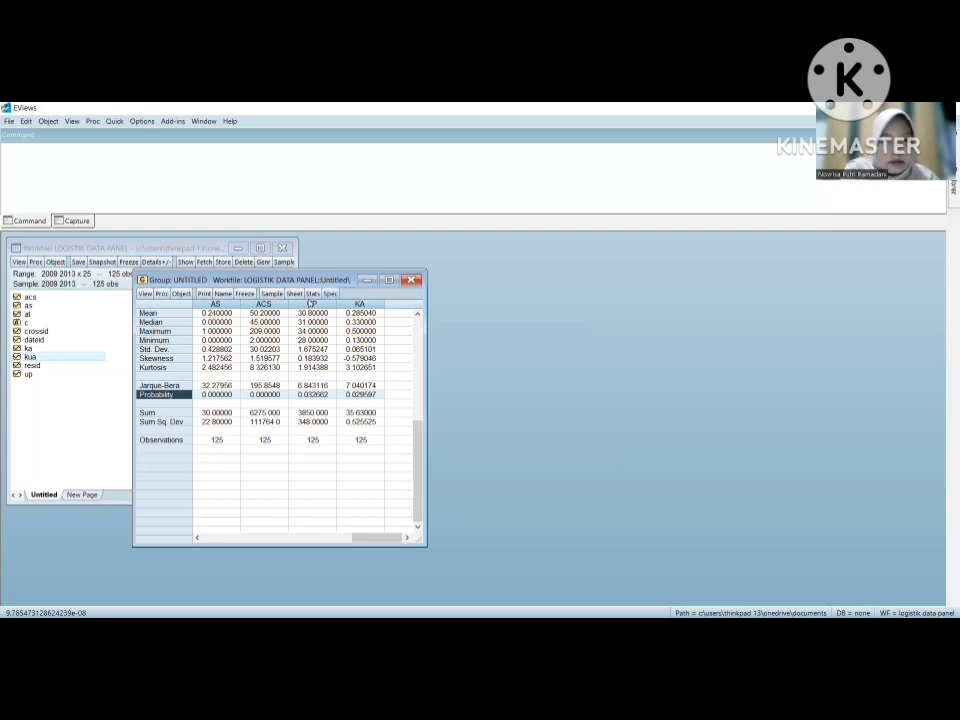
Save the descriptive statistics group in the workfile under the name group01 and close it
left_click(222, 294)
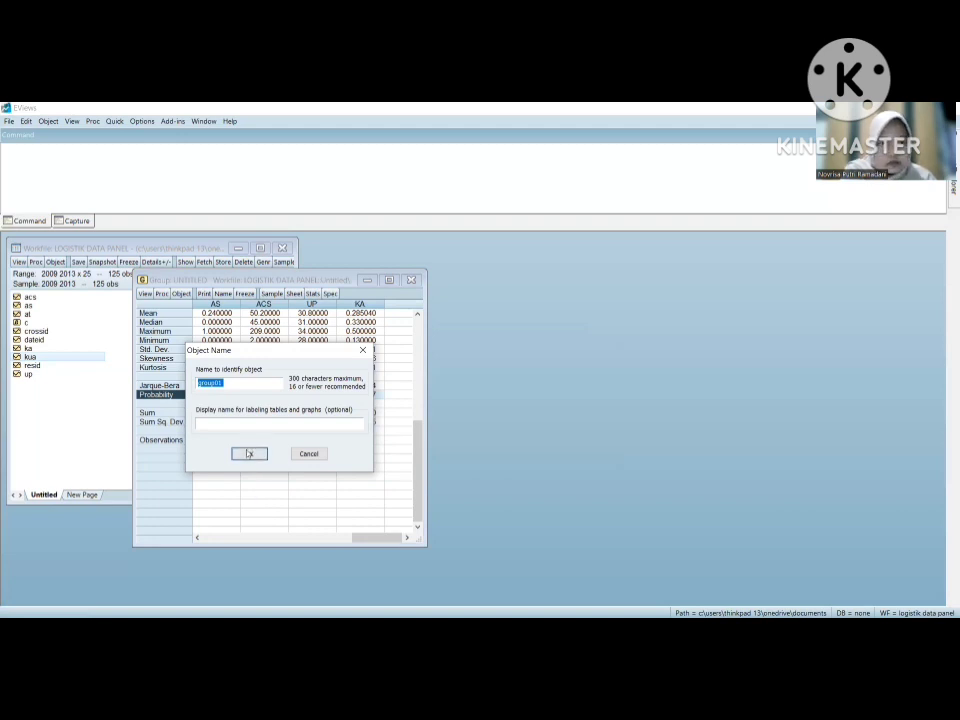
left_click(249, 455)
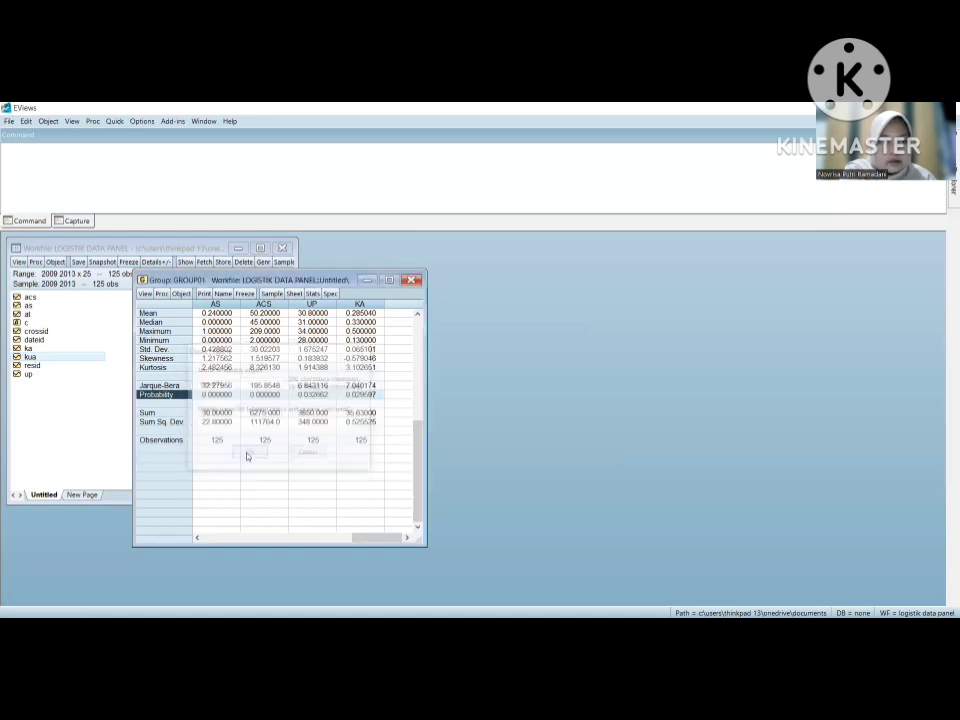
left_click(412, 281)
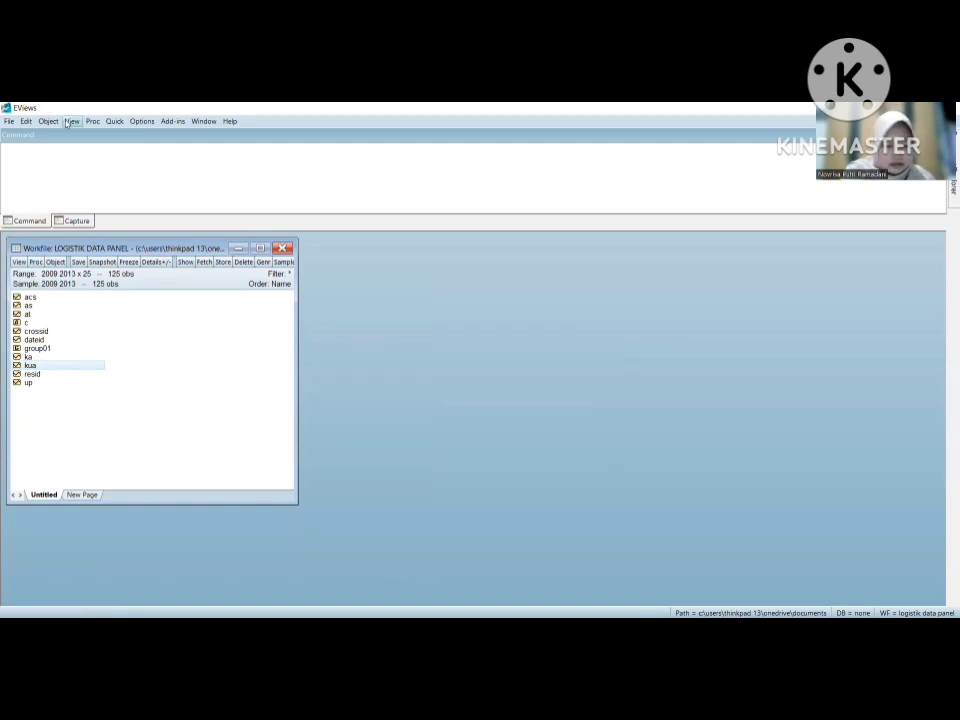
Start a new equation estimation and enter the specification "kua c at as acs up ka"
left_click(113, 123)
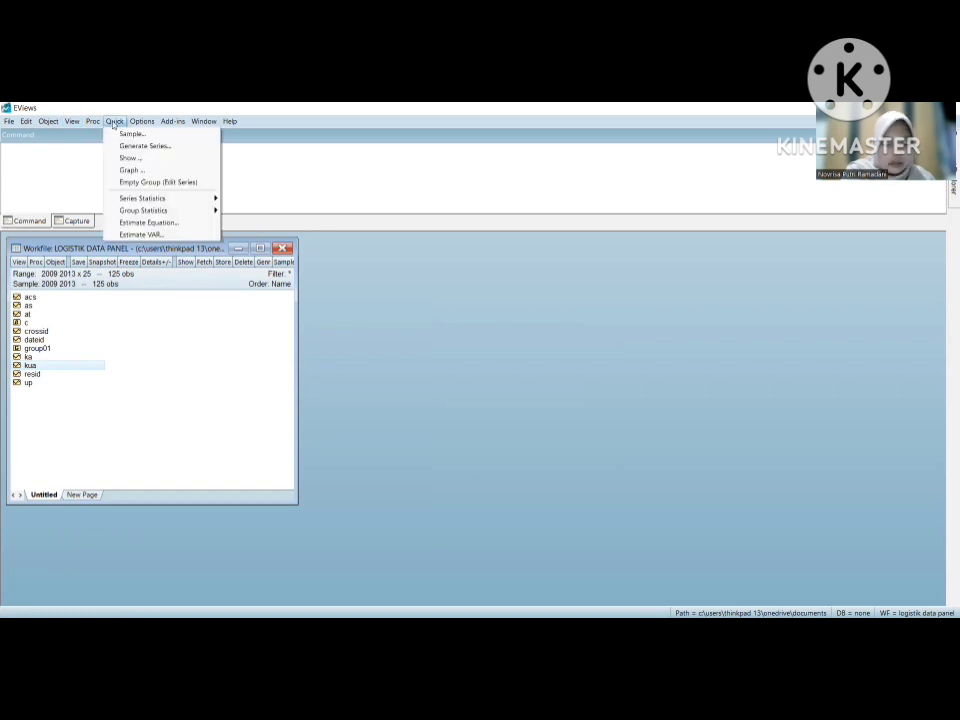
left_click(176, 223)
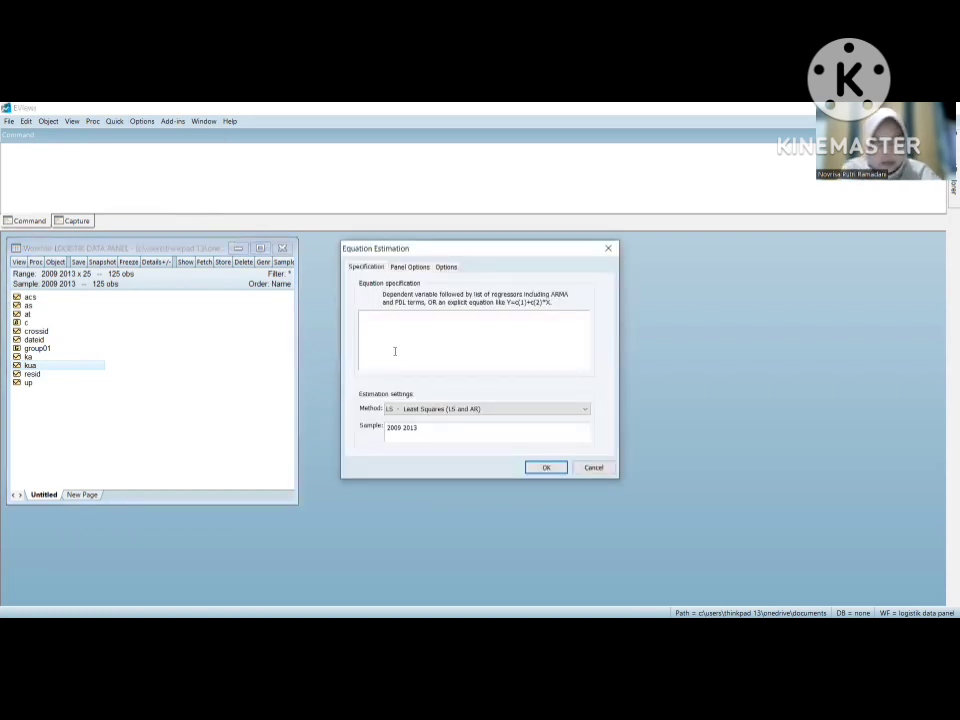
type("kua")
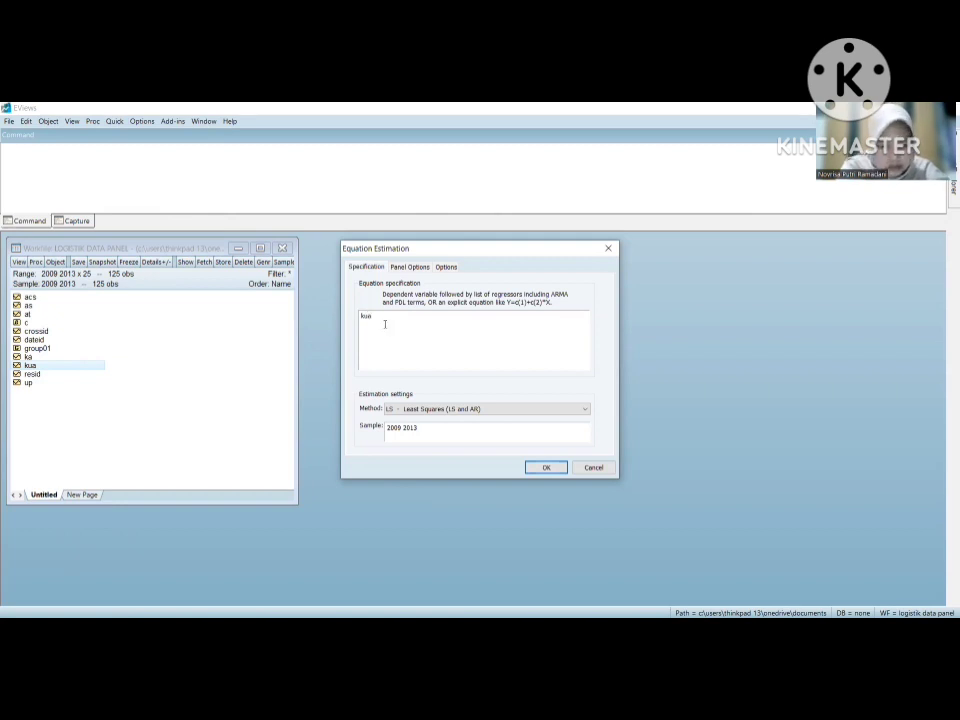
type(" c")
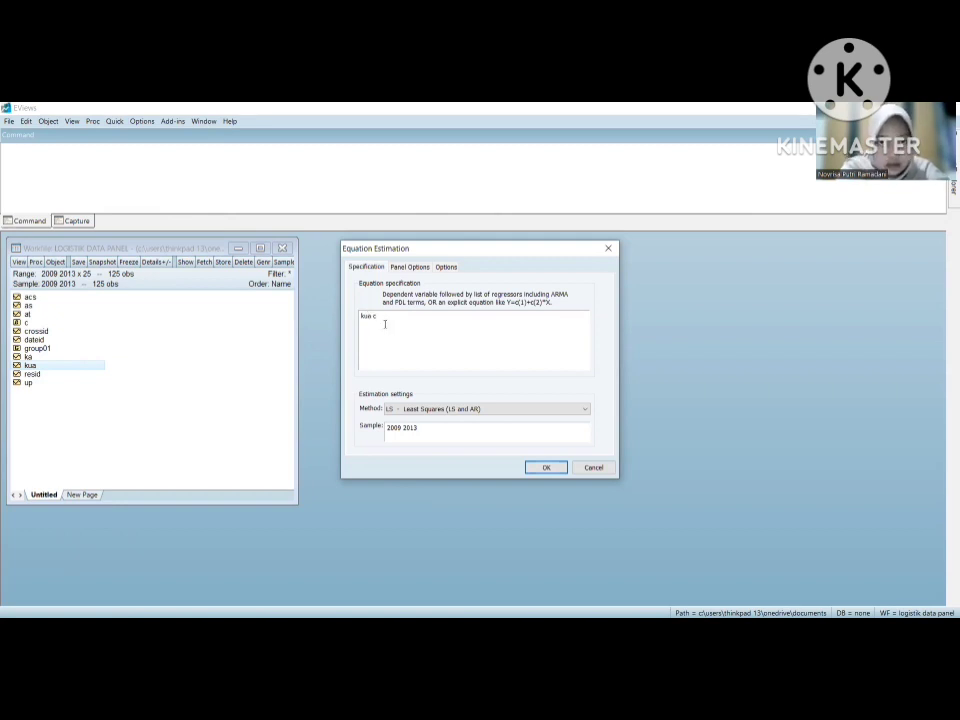
type("rossid")
key("BackSpace")
key("BackSpace")
key("BackSpace")
key("BackSpace")
key("BackSpace")
key("BackSpace")
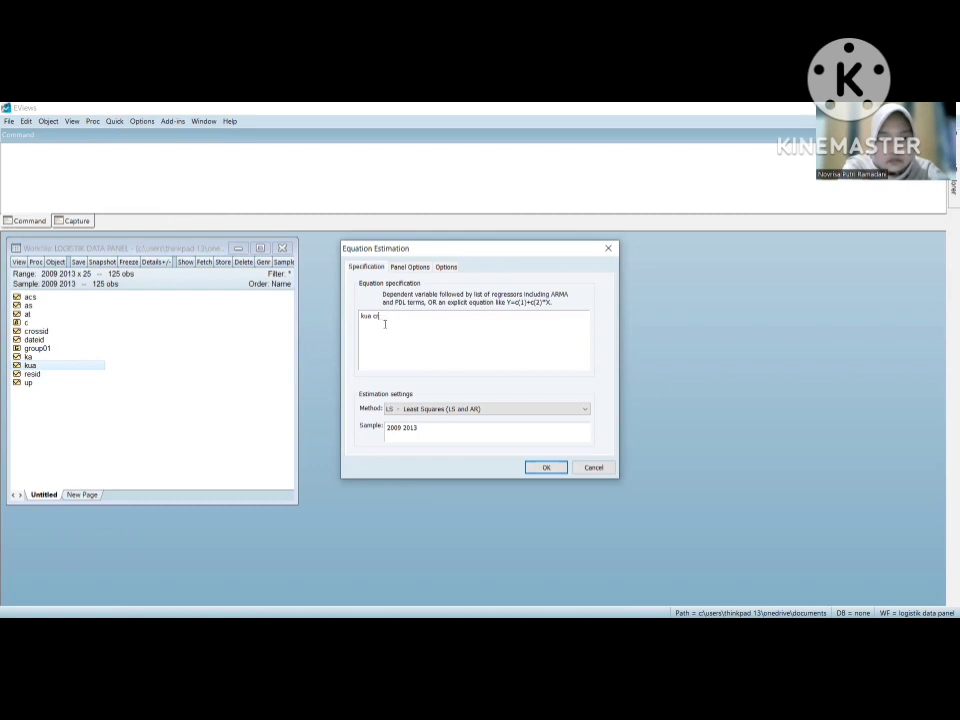
type("at")
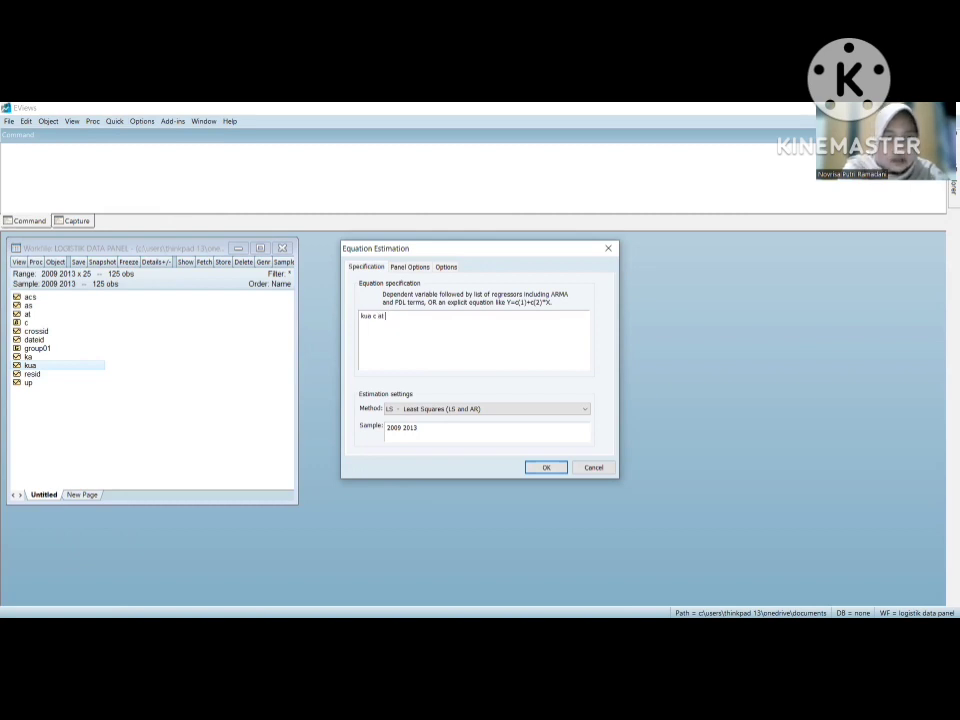
type(" as ")
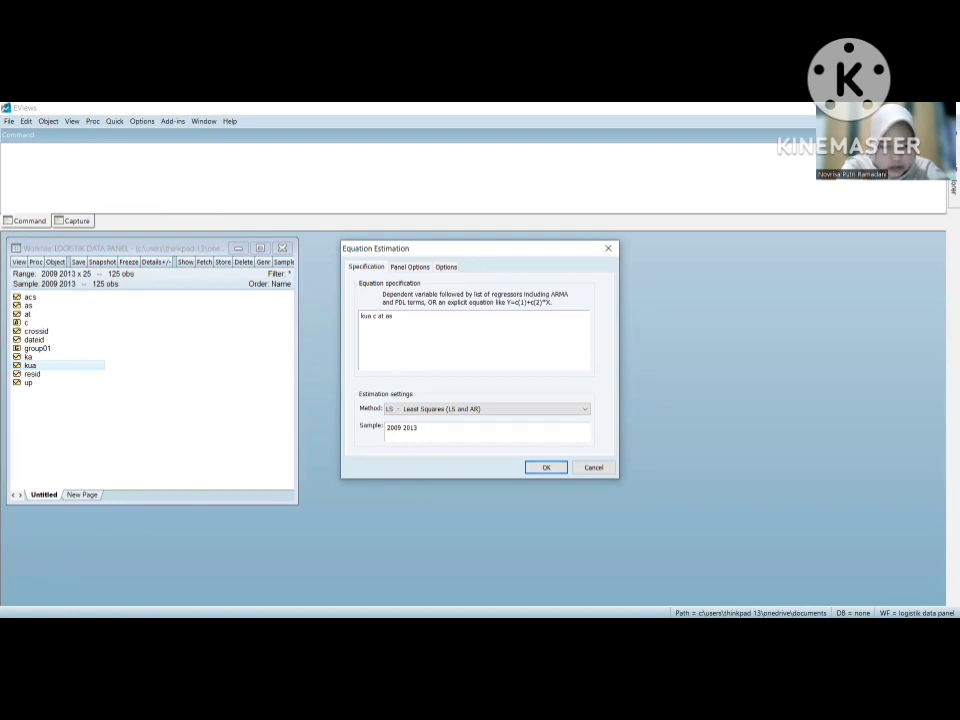
type("acs")
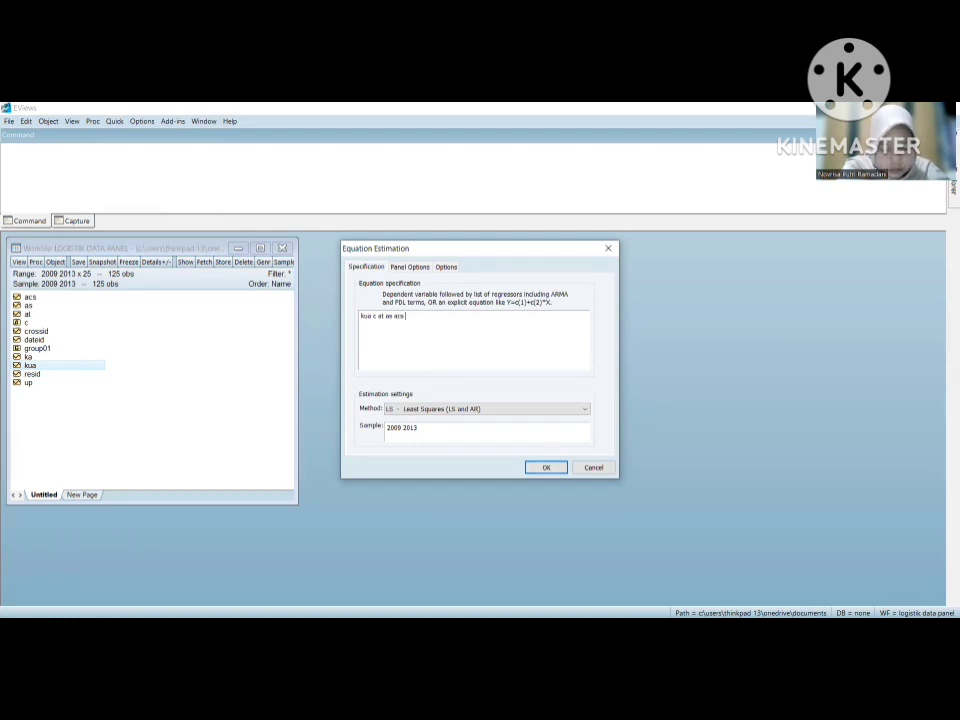
type(" up ka")
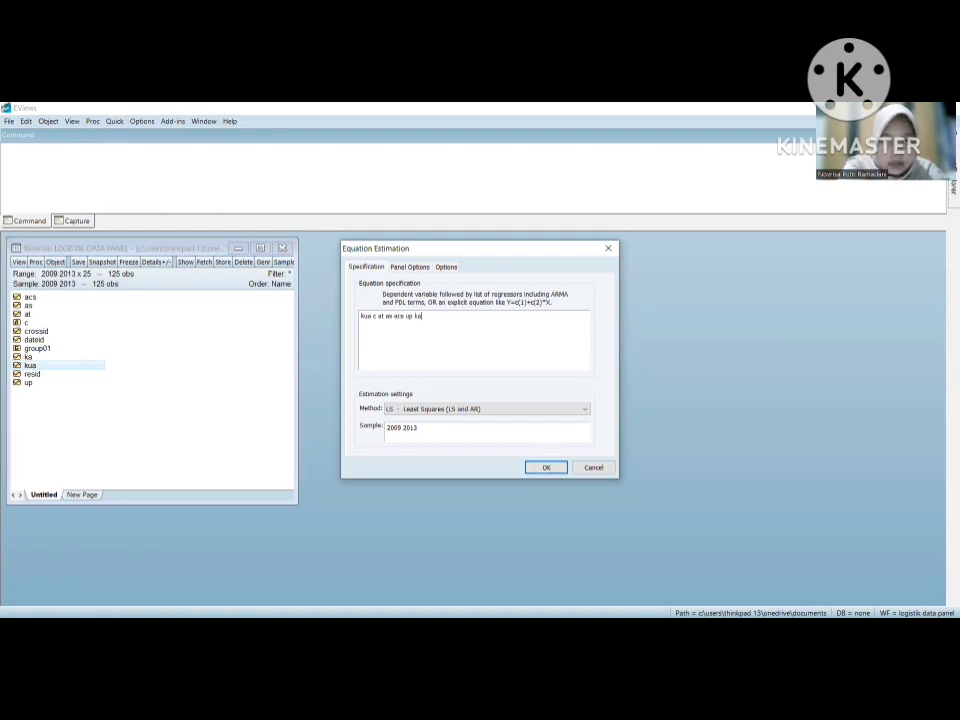
Set the estimation method to BINARY - Binary Choice and estimate the equation with Probit selected
left_click(445, 411)
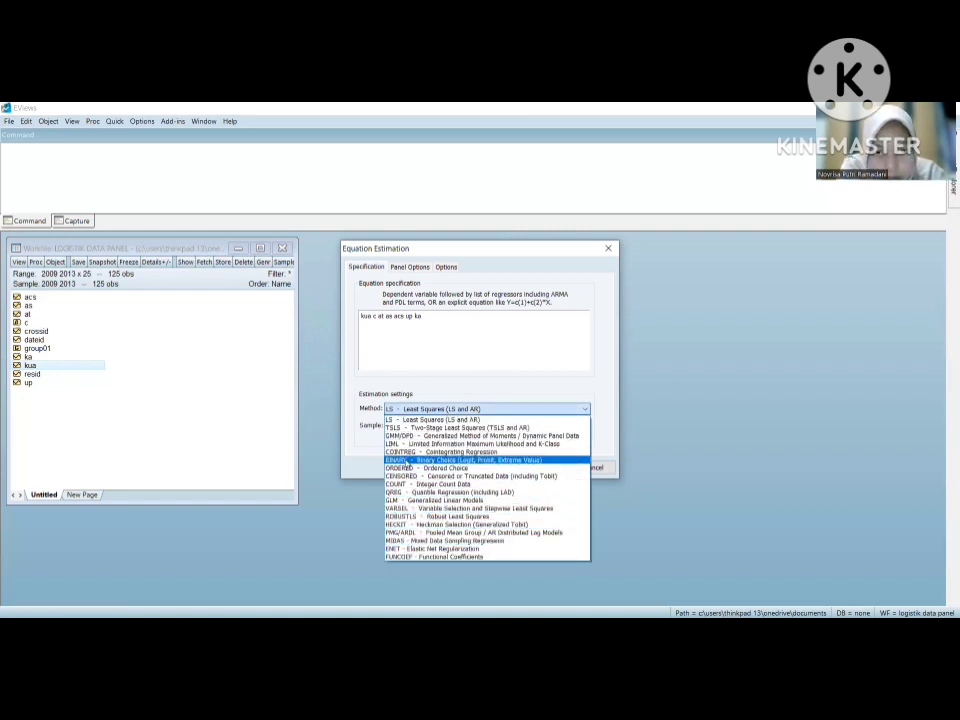
left_click(419, 461)
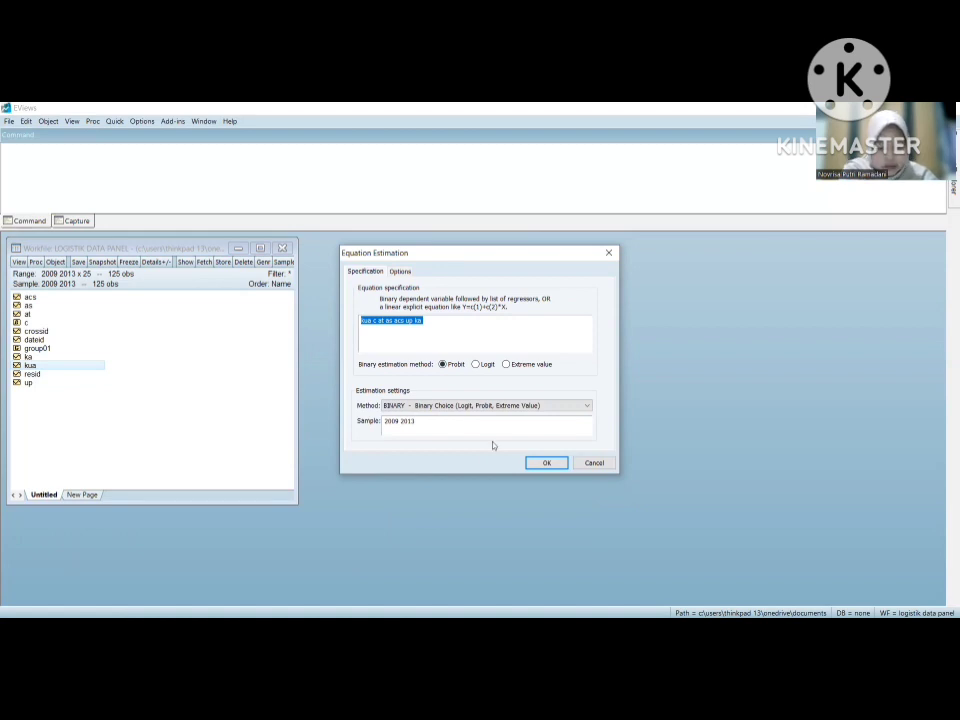
left_click(547, 462)
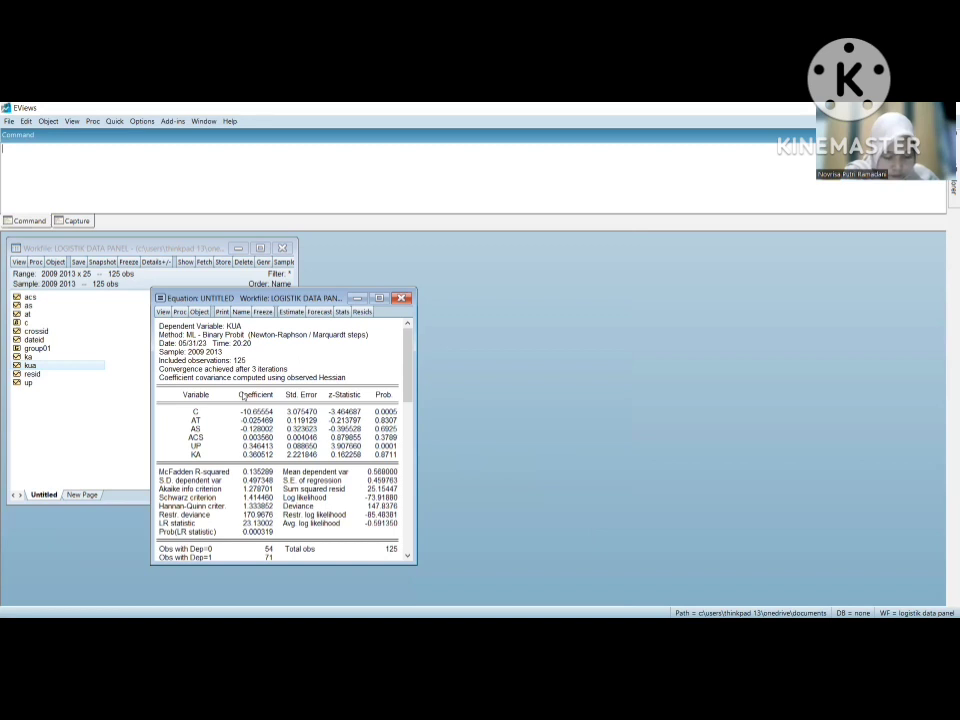
Save the estimated equation in the workfile under the name eq01 and close it
left_click(185, 524)
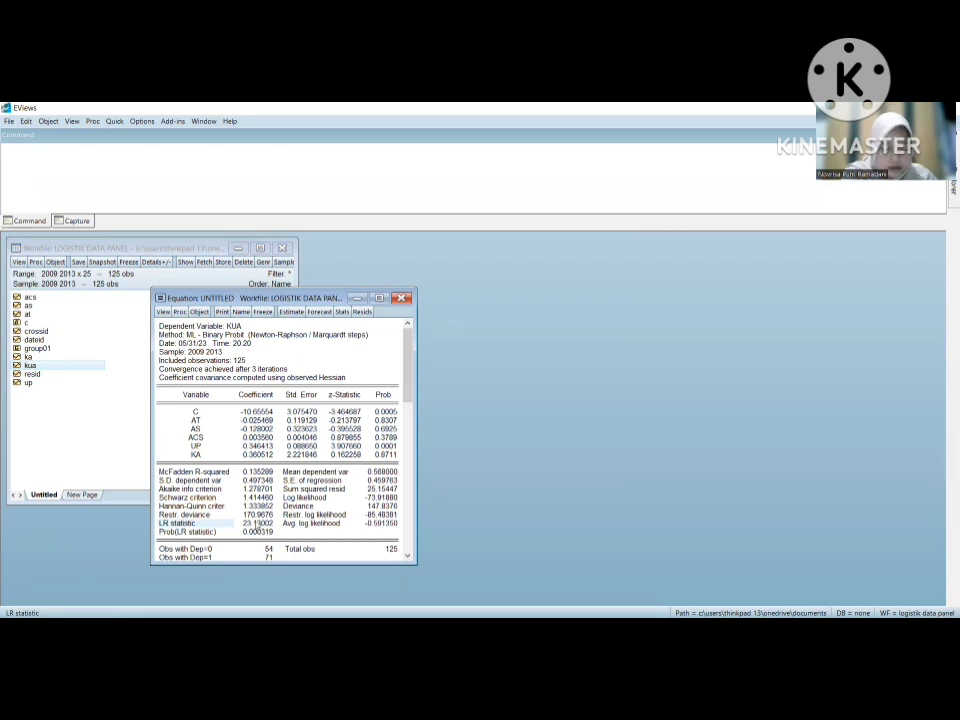
left_click(241, 311)
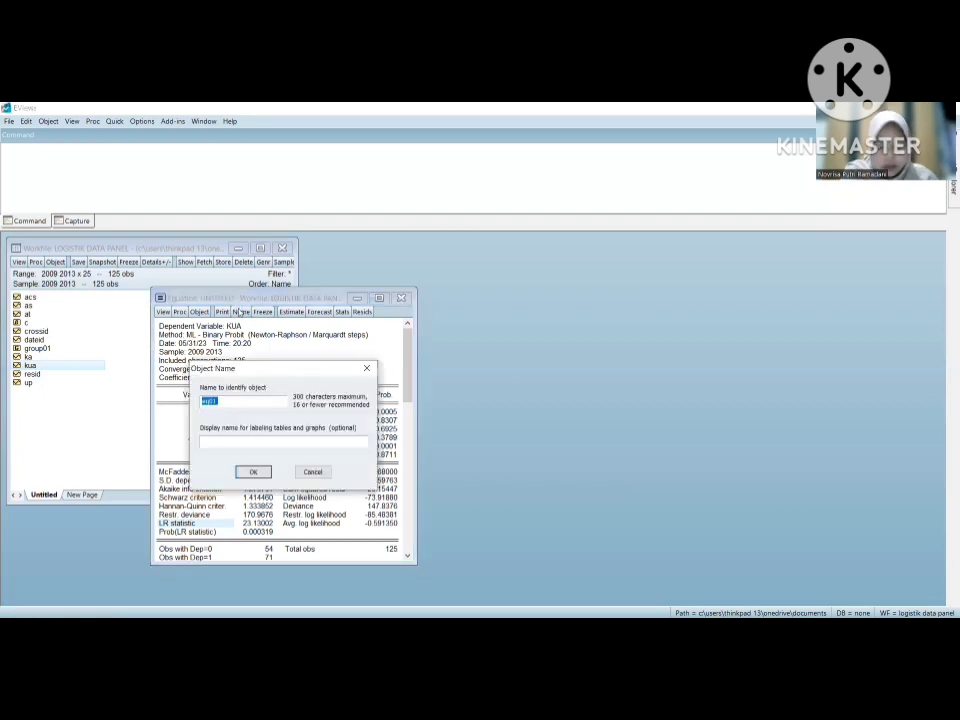
left_click(256, 471)
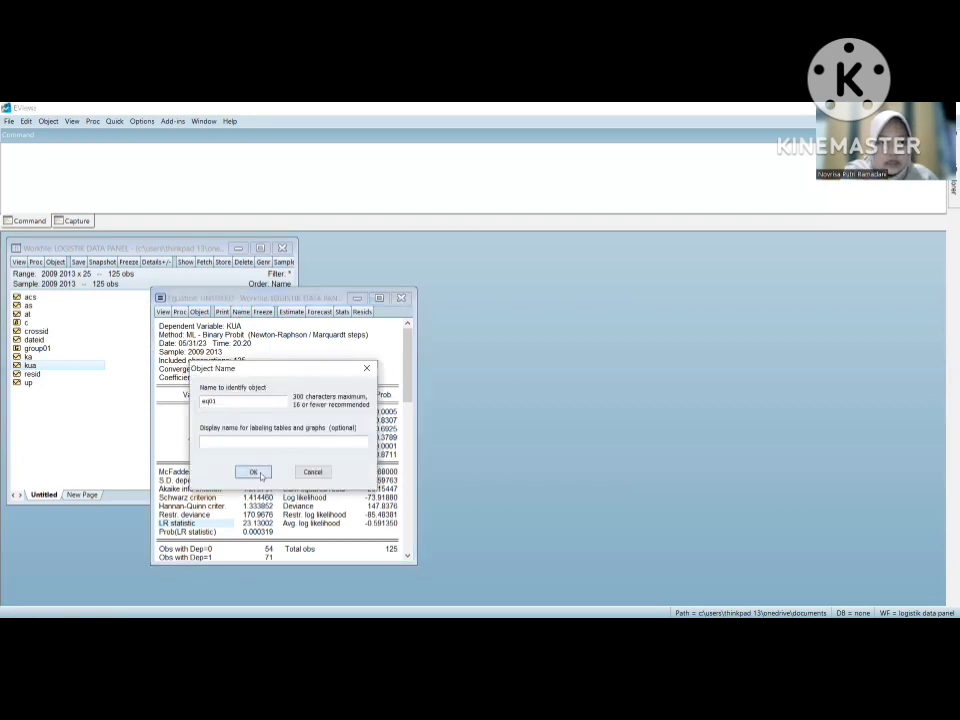
left_click(404, 298)
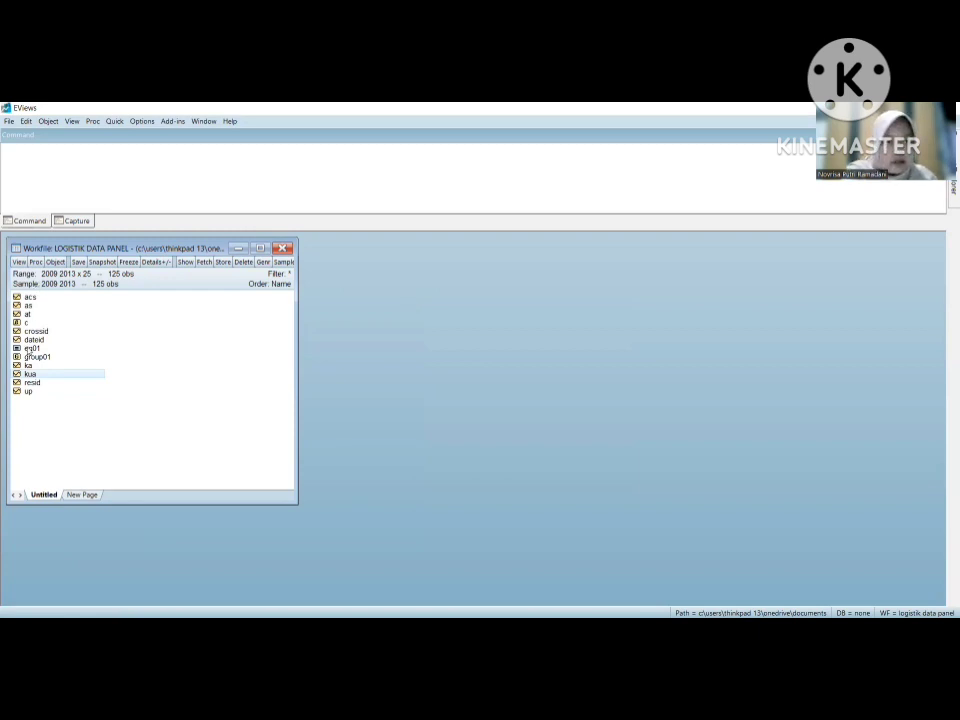
Reopen eq01 and examine its LR statistic, McFadden R-squared, coefficients, probabilities and observation counts
double_click(30, 348)
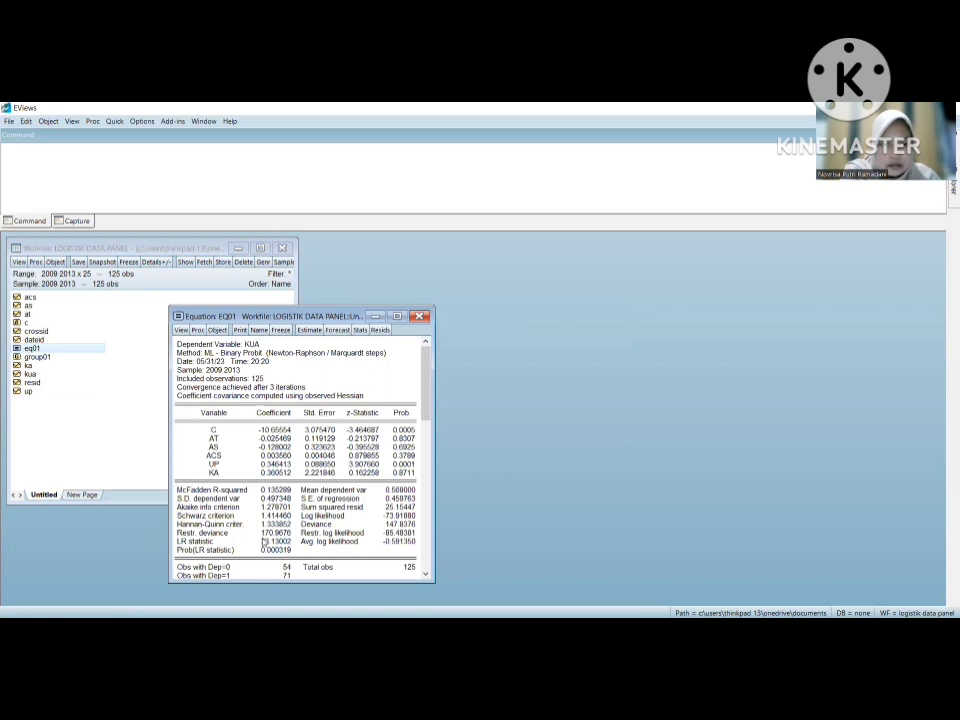
left_click(264, 541)
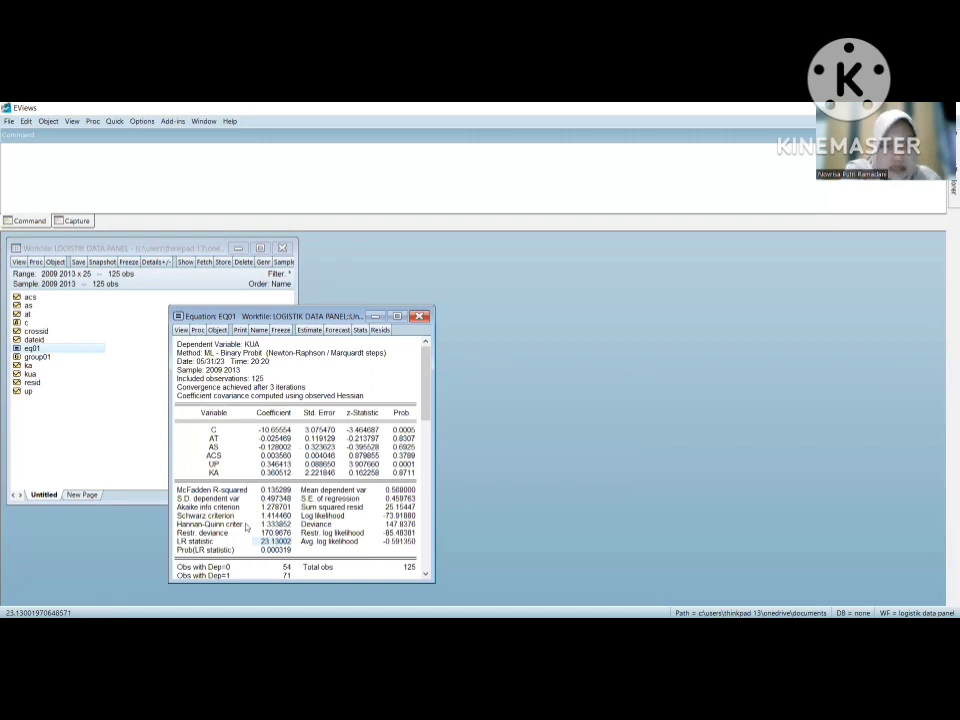
left_click(280, 491)
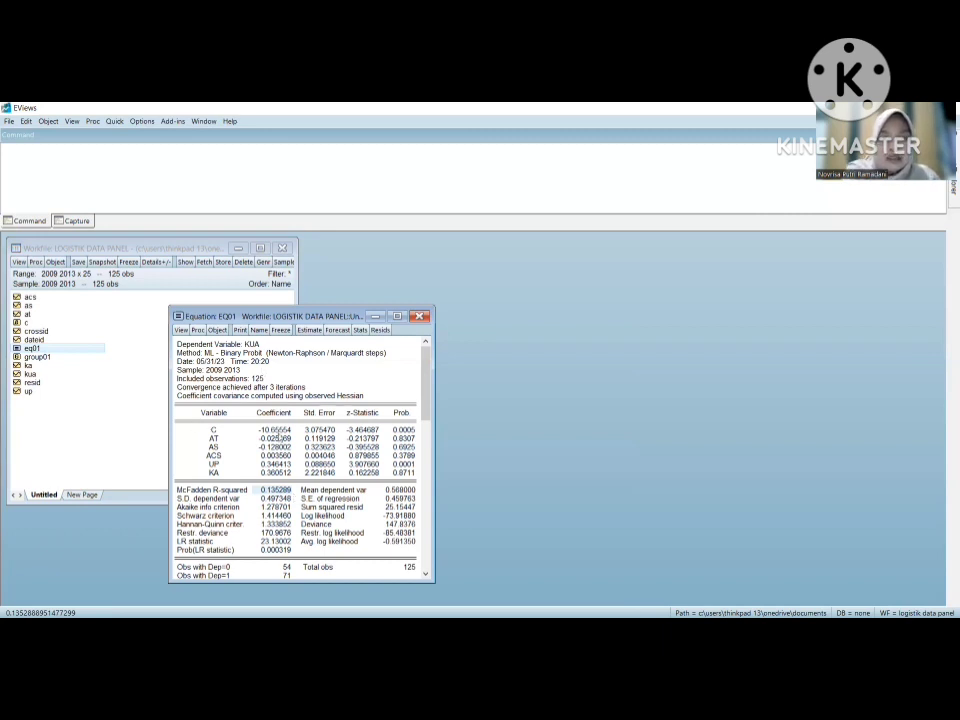
scroll(422, 444, "down", 1)
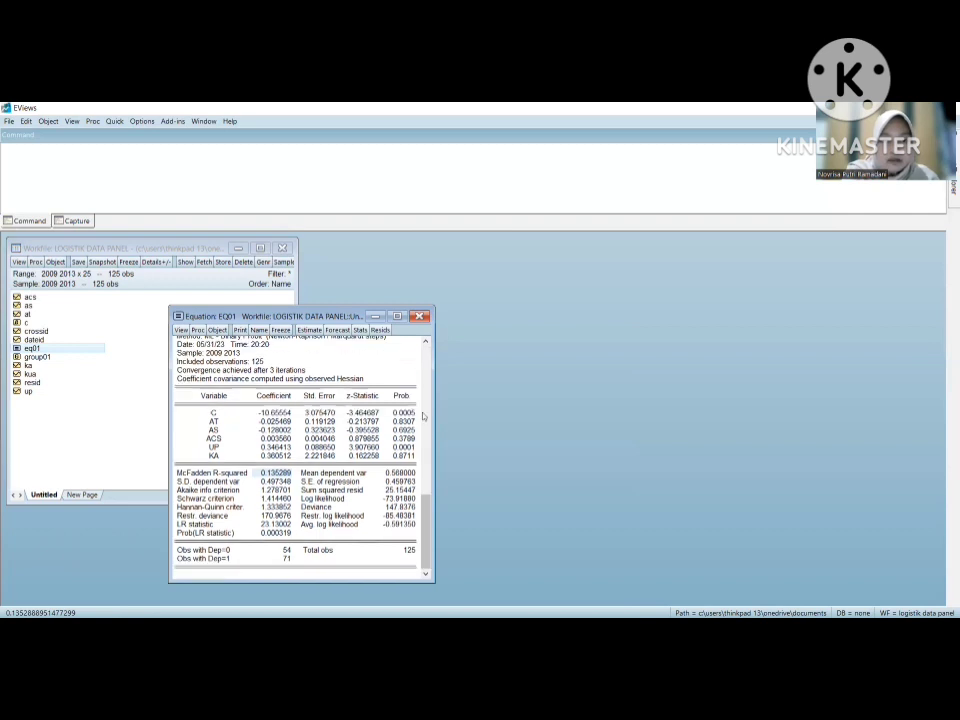
scroll(423, 416, "up", 1)
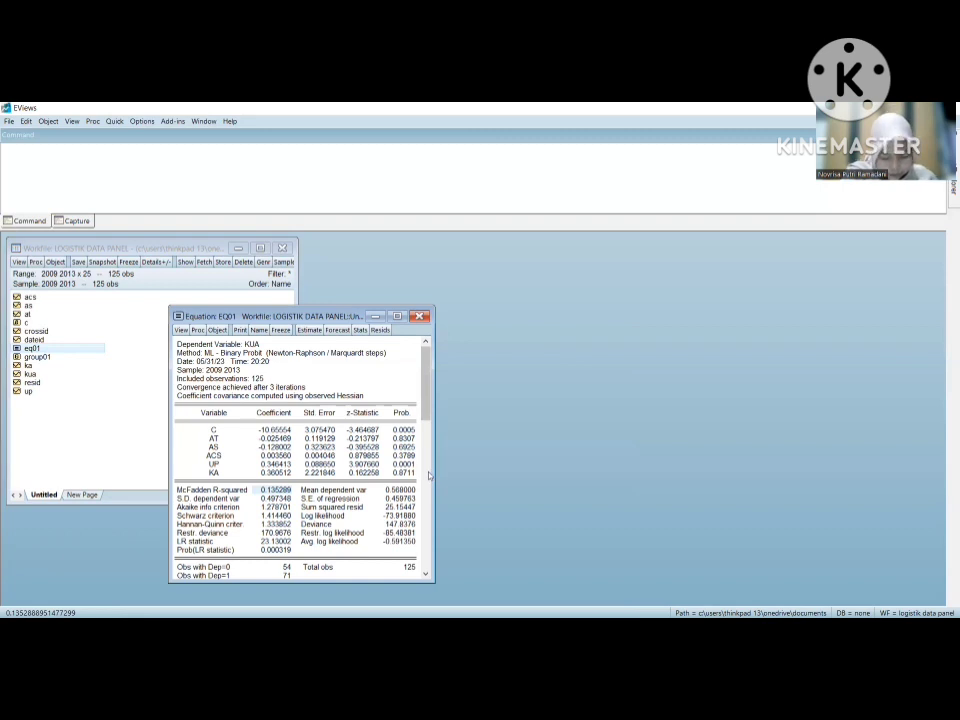
scroll(429, 476, "down", 1)
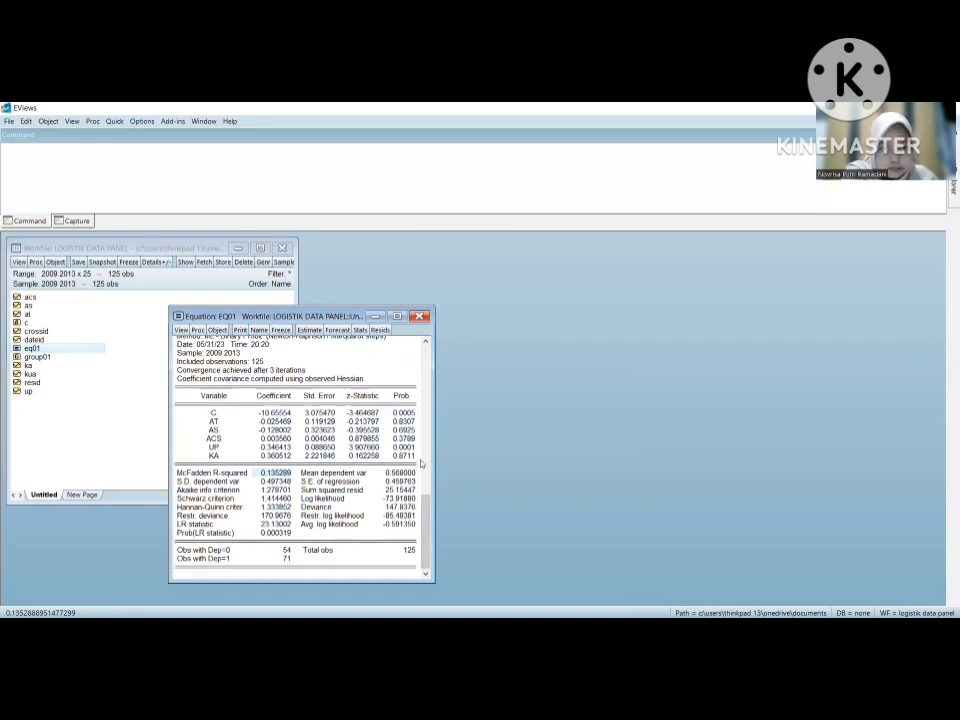
scroll(422, 461, "up", 1)
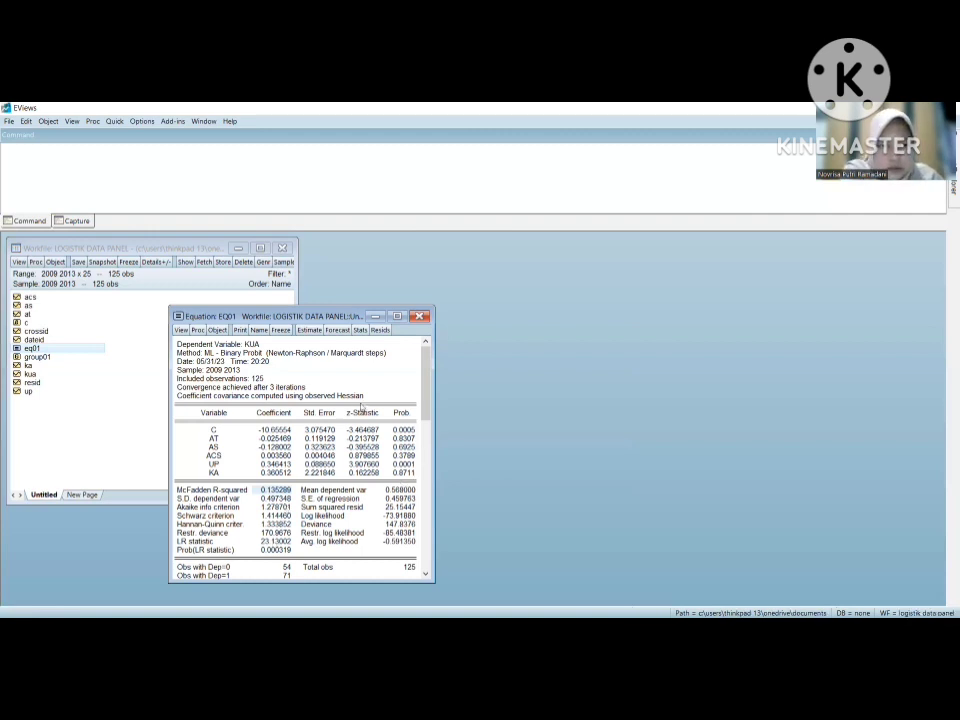
left_click(426, 448)
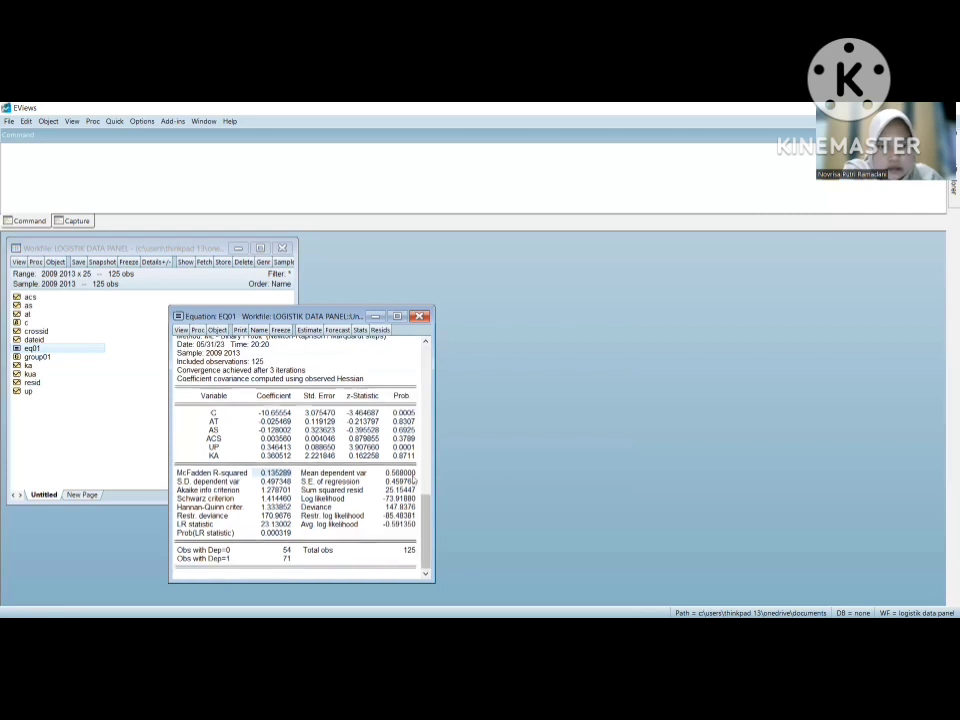